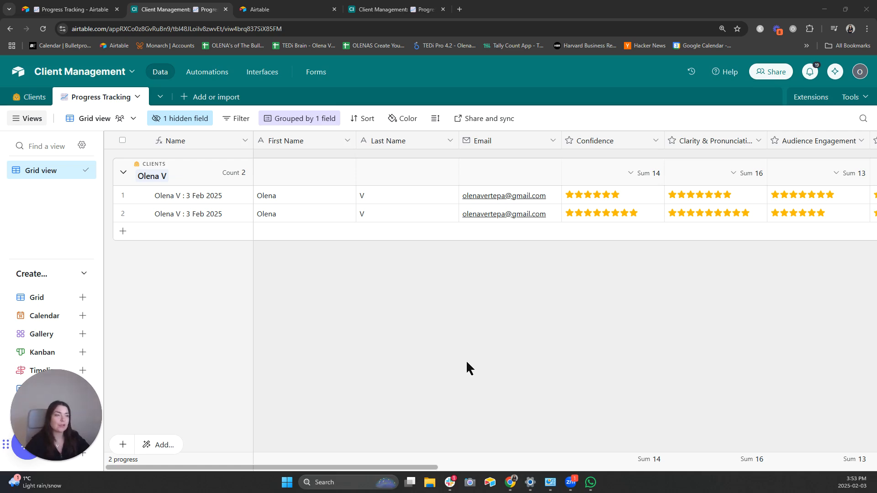
- View the Progress Tracking form's title and description, then move to the base's automations
scroll(502, 322, "right", 10)
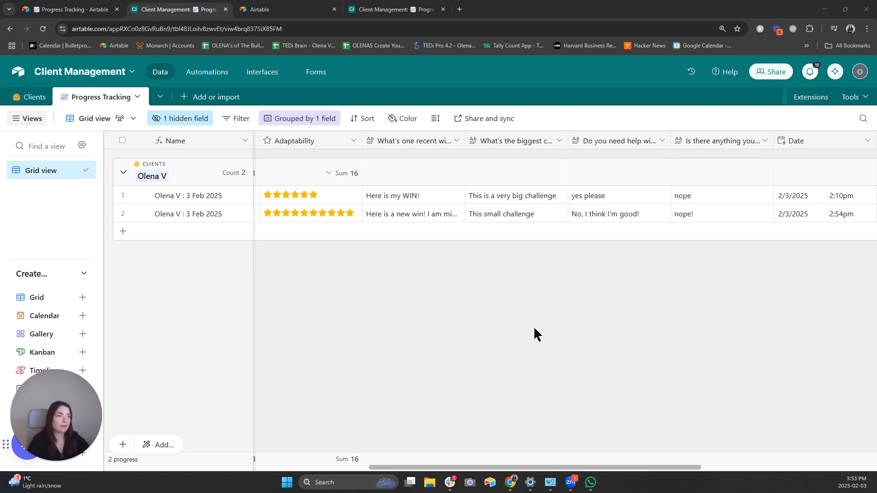
scroll(512, 330, "left", 10)
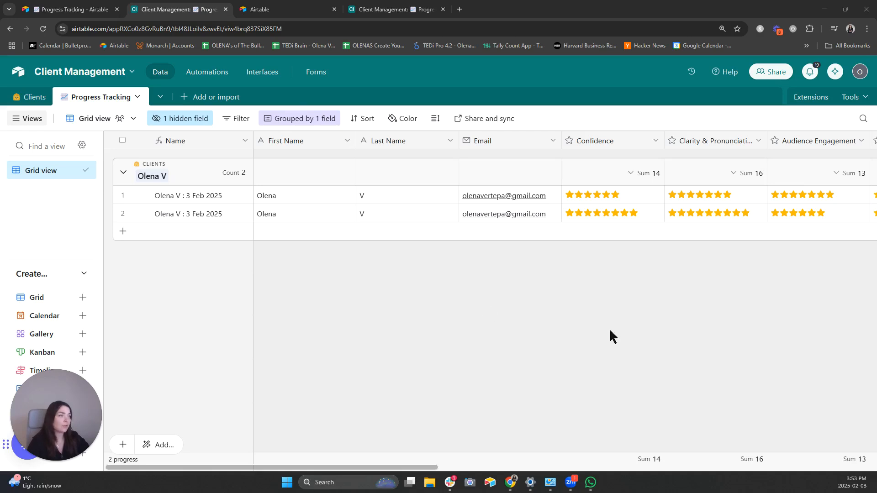
left_click(324, 81)
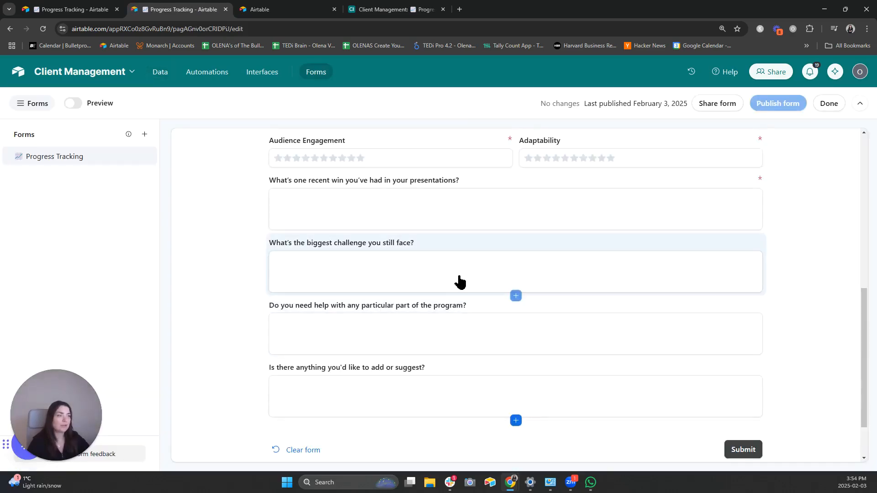
scroll(607, 280, "up", 10)
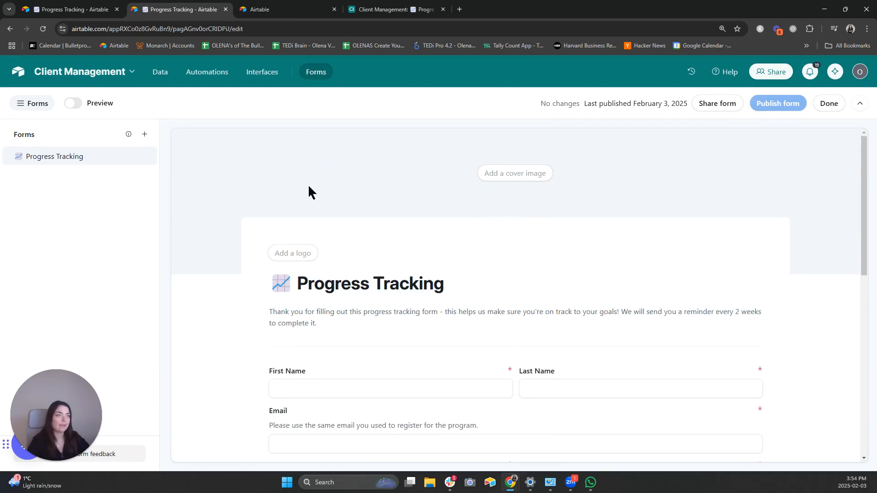
left_click(210, 77)
- Review the Send Email, Link to Clients and 14-day reminder automations, then change tabs
left_click(133, 144)
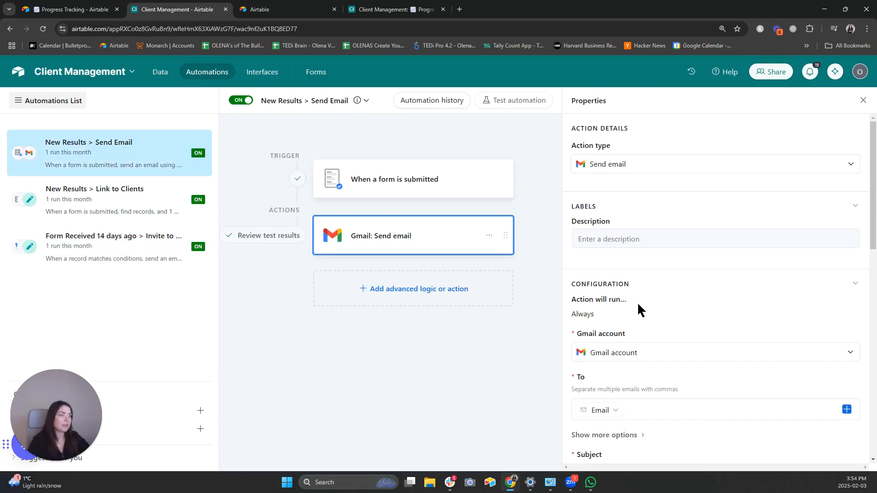
left_click(143, 215)
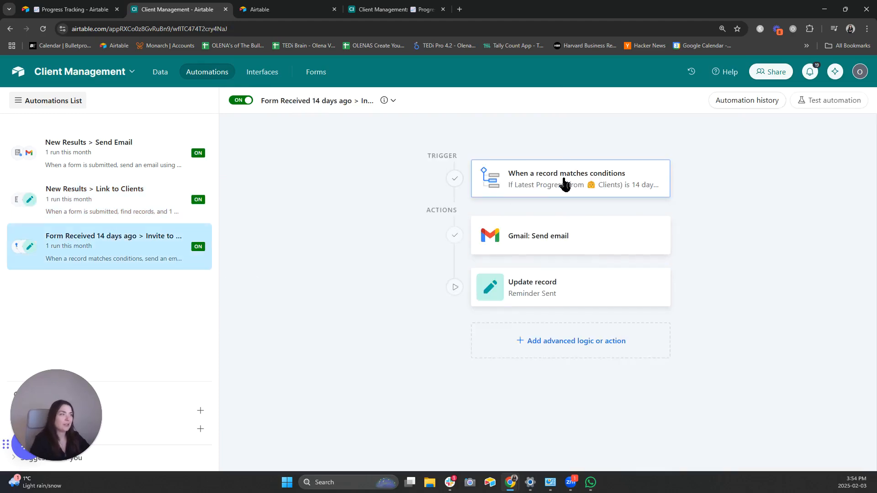
left_click(565, 184)
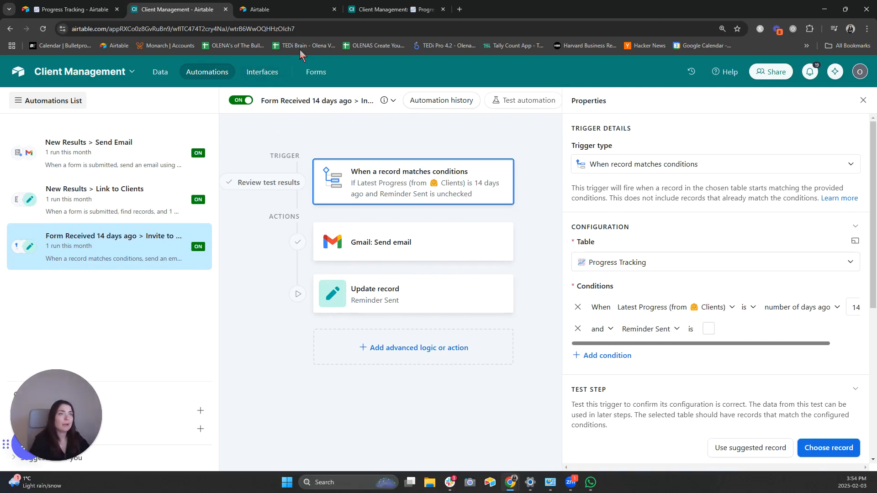
left_click(368, 12)
- Open the Client Progress dashboard in the Transformation OS interface
left_click(87, 9)
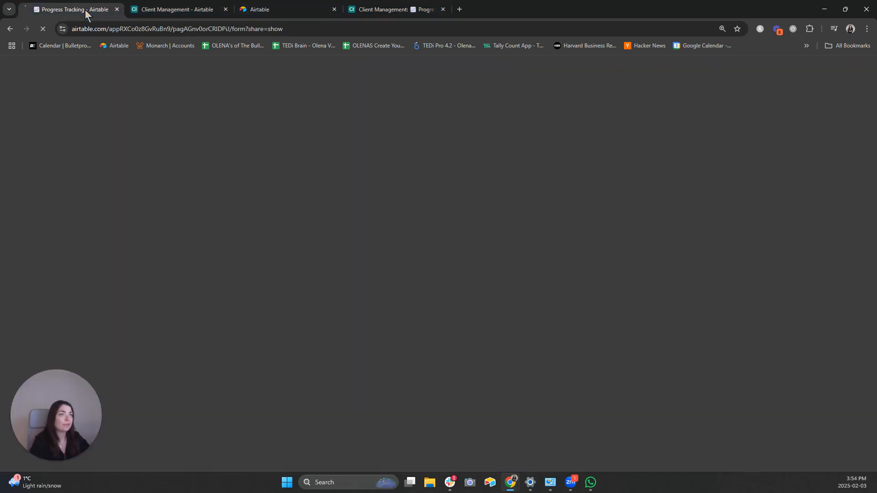
left_click(344, 79)
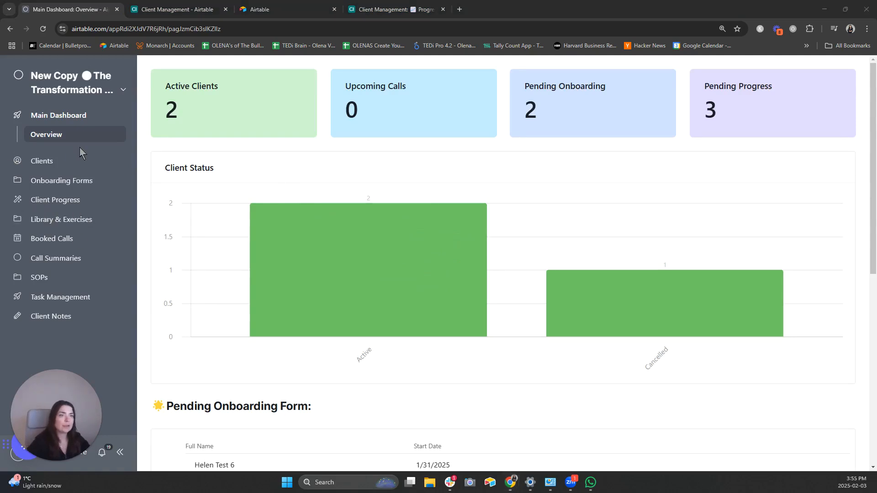
left_click(68, 201)
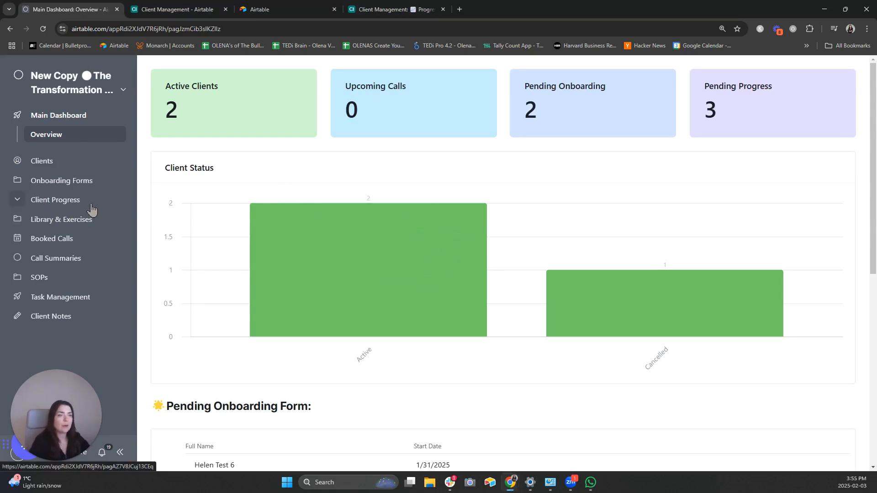
scroll(610, 301, "down", 4)
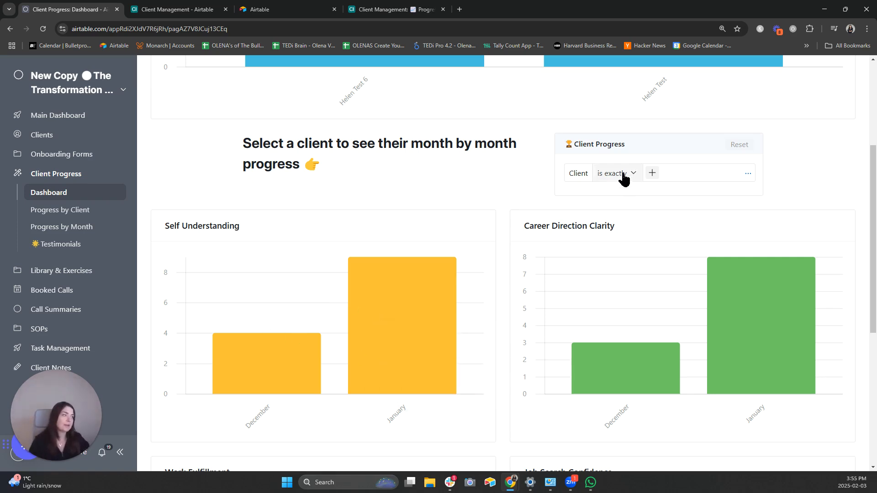
- Filter the charts to one test client and open the December 11th progress record
left_click(652, 173)
left_click(656, 219)
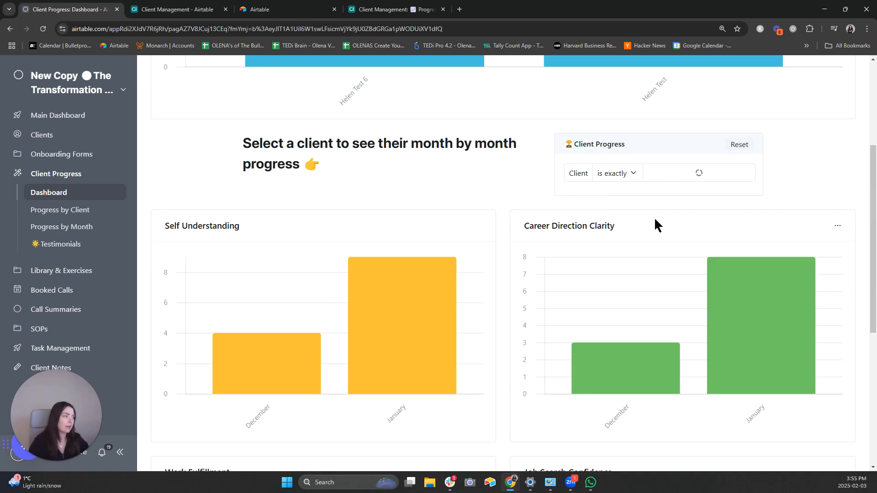
scroll(509, 411, "down", 6)
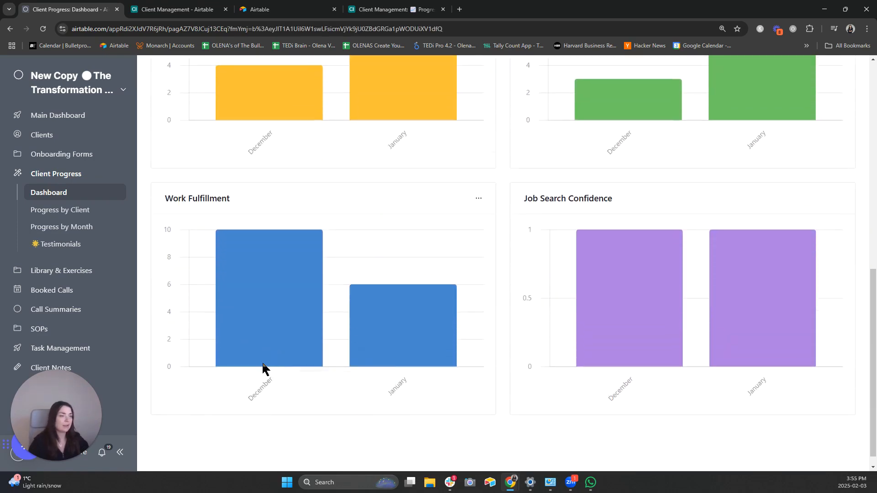
scroll(278, 235, "down", 1)
mouse_move(269, 236)
scroll(271, 242, "up", 2)
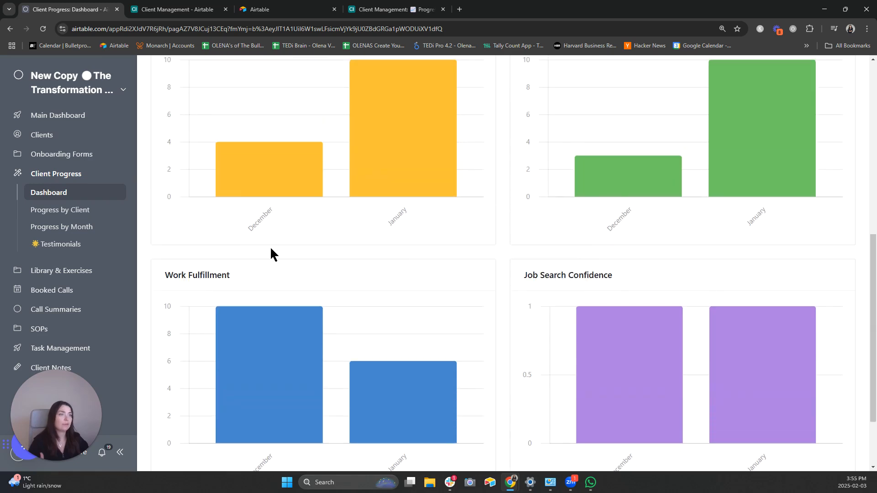
scroll(342, 337, "down", 1)
mouse_move(366, 386)
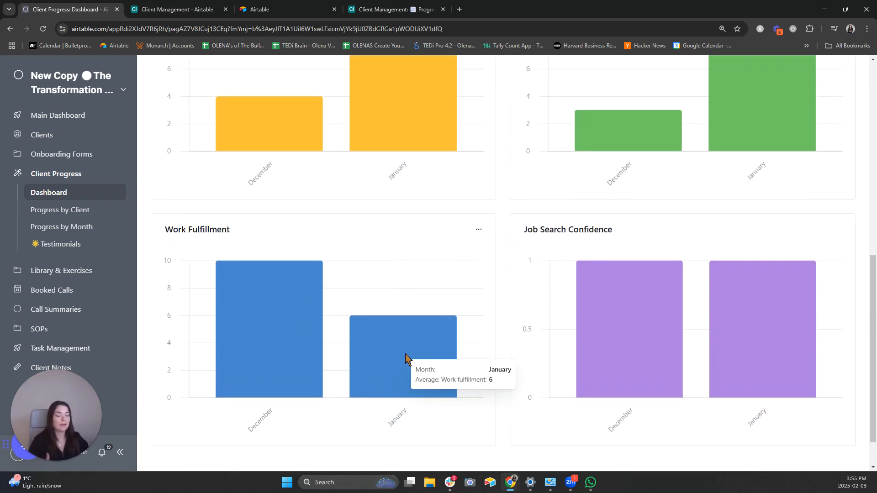
scroll(521, 202, "up", 6)
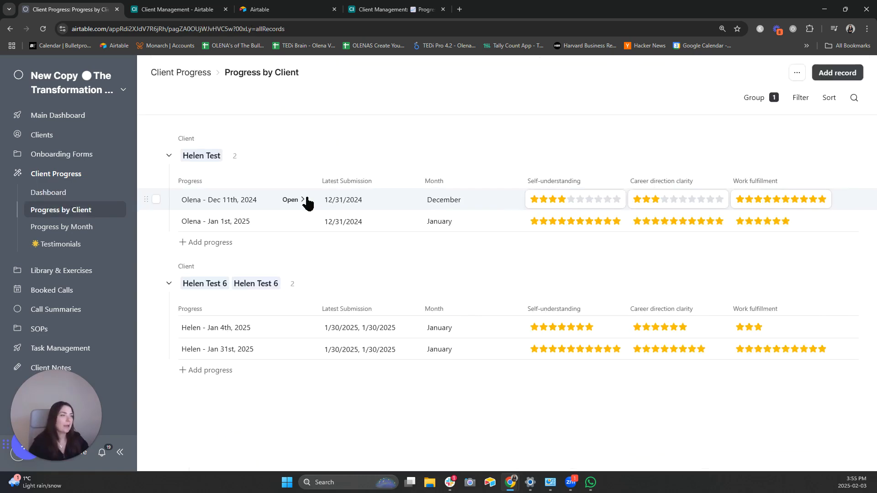
left_click(290, 200)
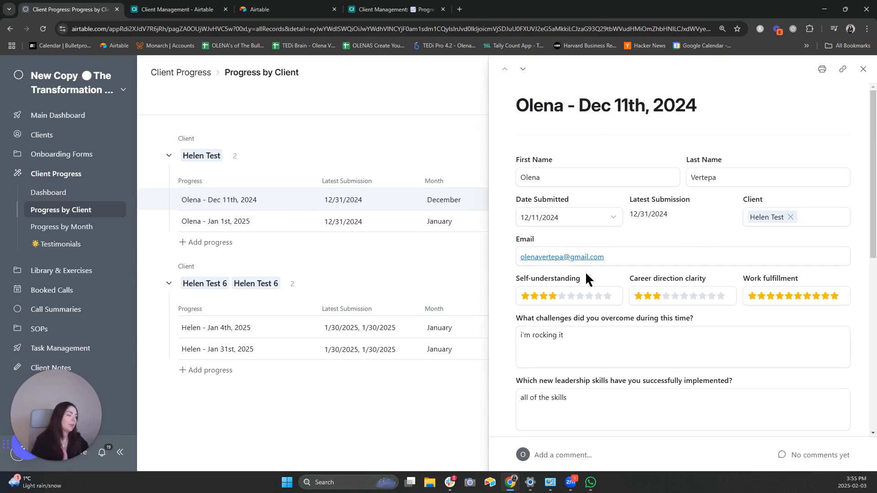
- Scroll through the December record's ratings, close it, and return to the Progress Tracking grid
scroll(699, 348, "down", 5)
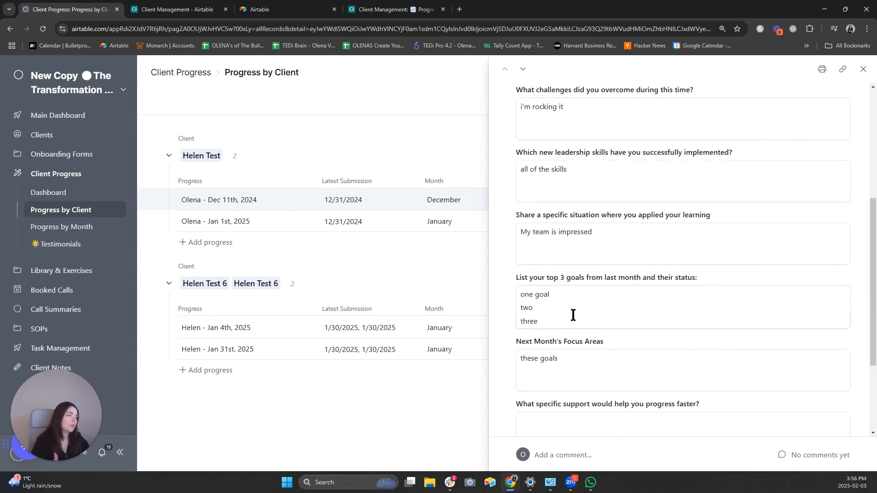
scroll(648, 334, "down", 3)
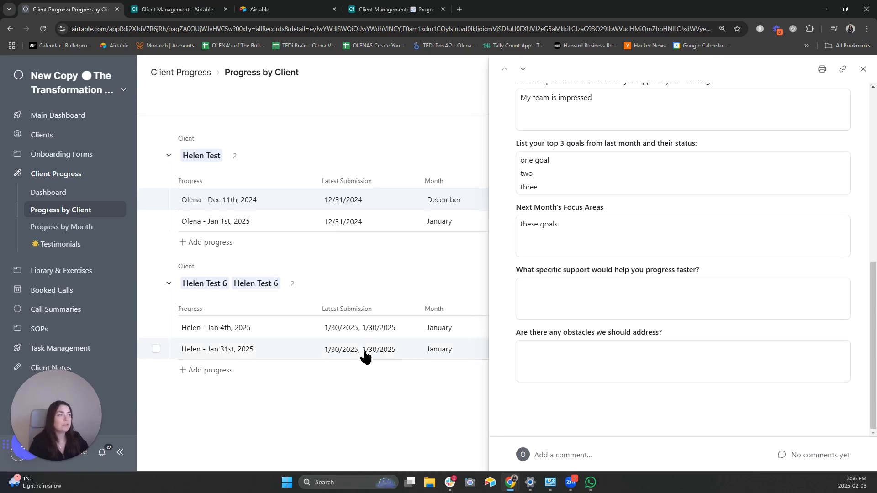
left_click(379, 424)
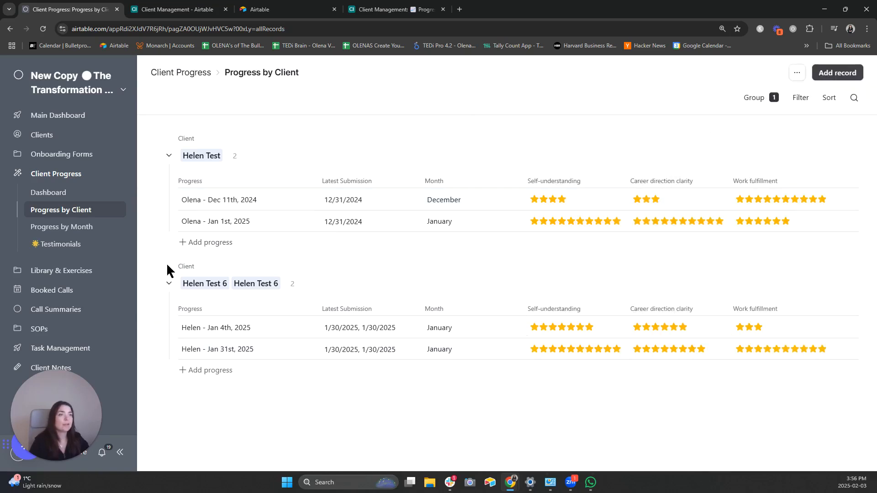
left_click(227, 14)
left_click(408, 9)
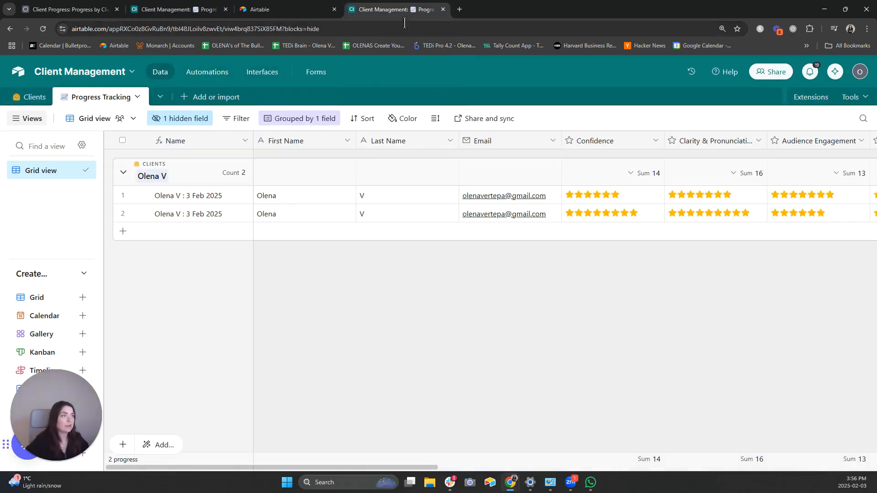
- From the Airtable home page, start a new base from a blank table
left_click(274, 11)
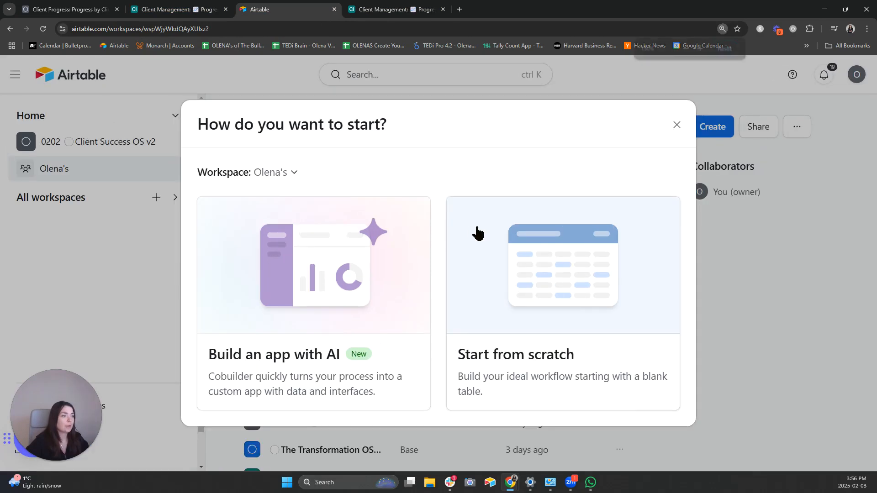
left_click(105, 30)
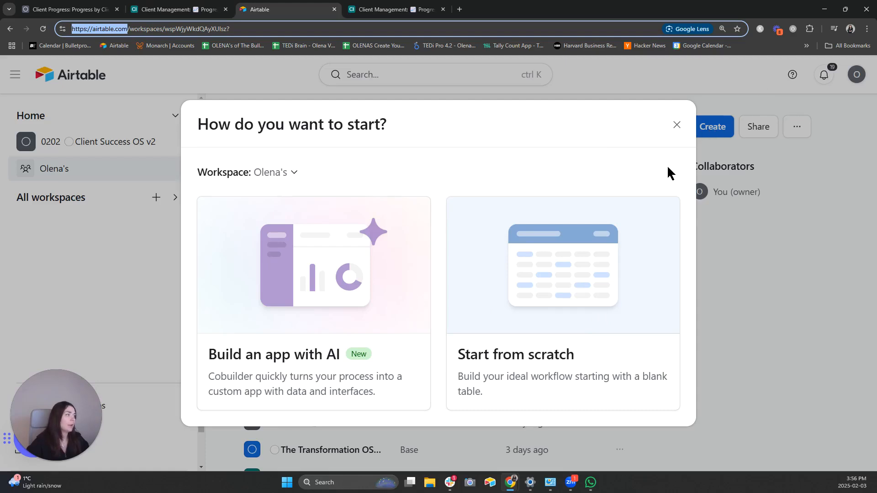
left_click(615, 291)
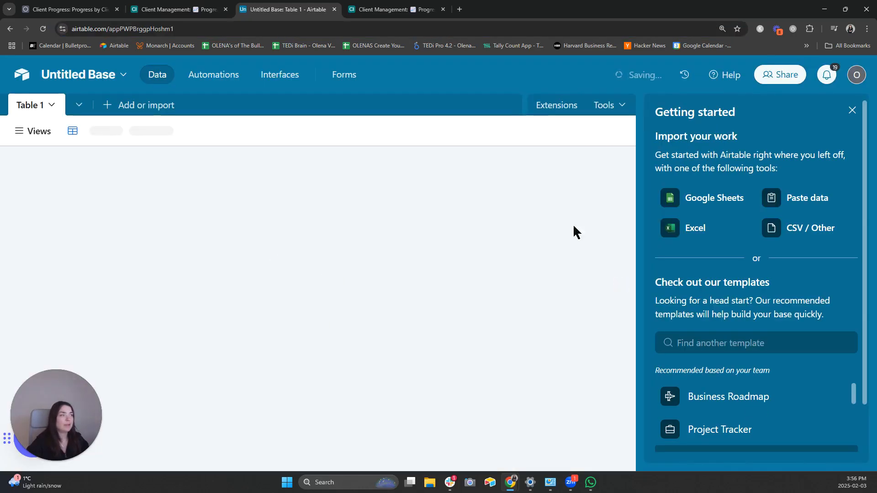
- Rename the new base to 'Client Management DEMO'
left_click(852, 110)
left_click(124, 73)
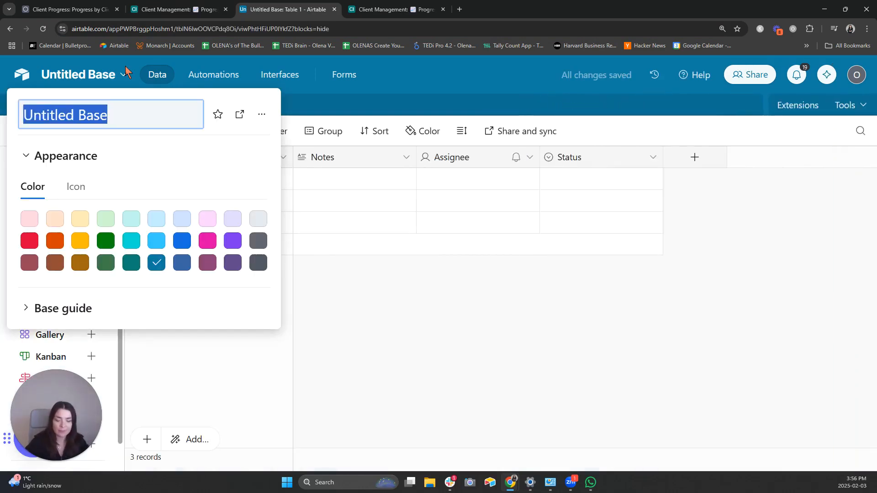
type("Client ")
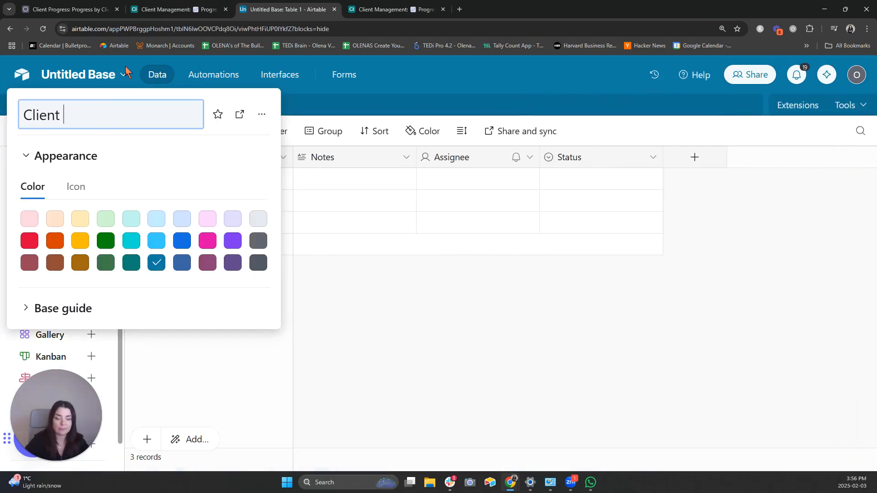
type("Management")
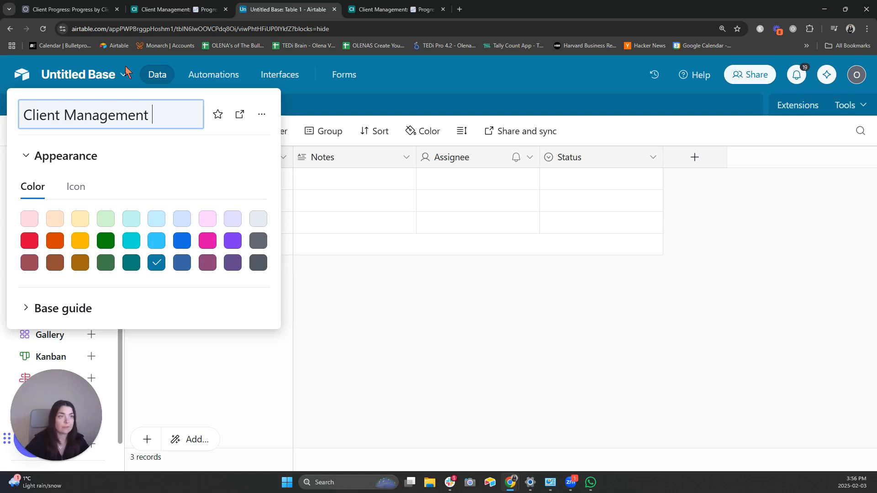
type(" DEMO")
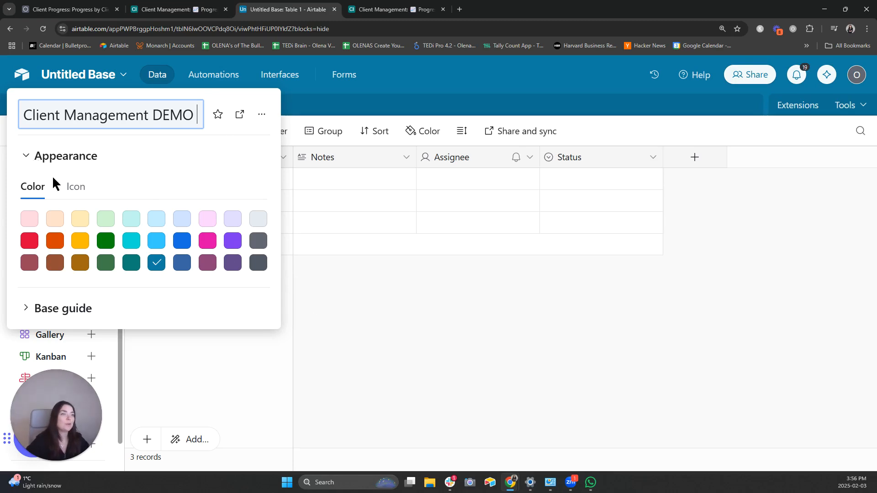
key("Return")
- Set the base colour to dark blue
left_click(162, 245)
left_click(179, 246)
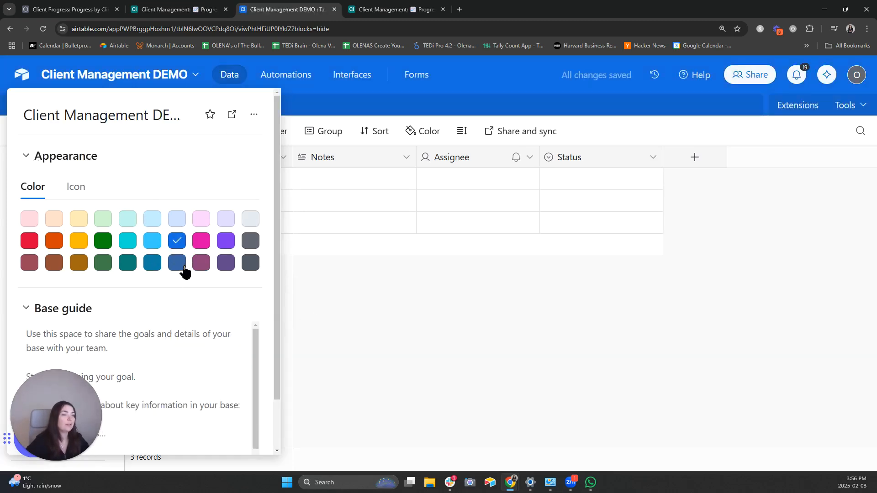
left_click(153, 245)
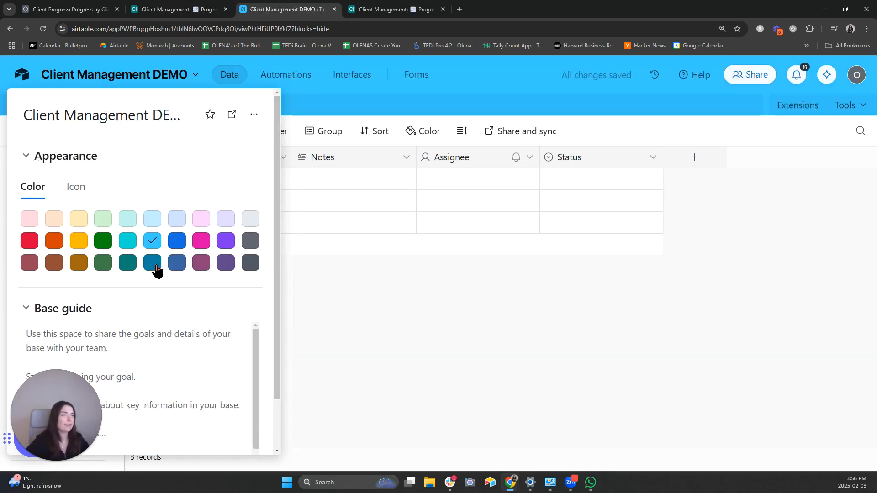
left_click(153, 264)
left_click(352, 315)
- Rename Table 1 to 'Client' with an emoji in front of the name
left_click(37, 106)
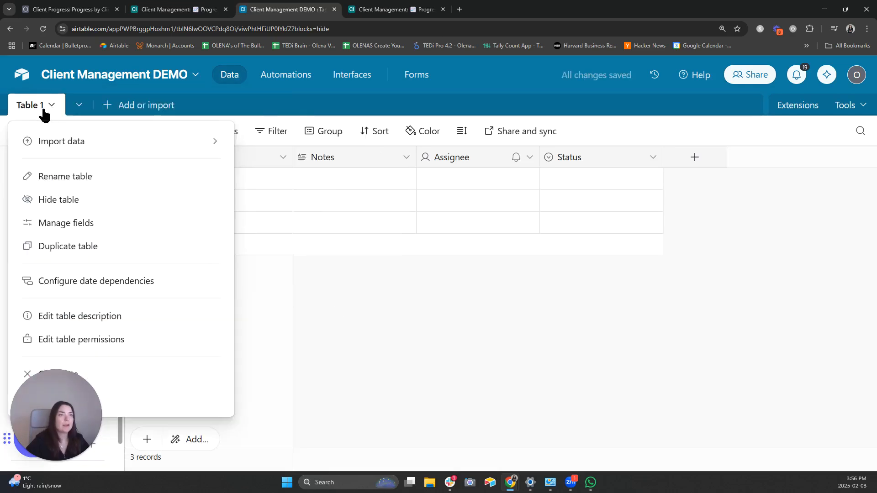
left_click(36, 108)
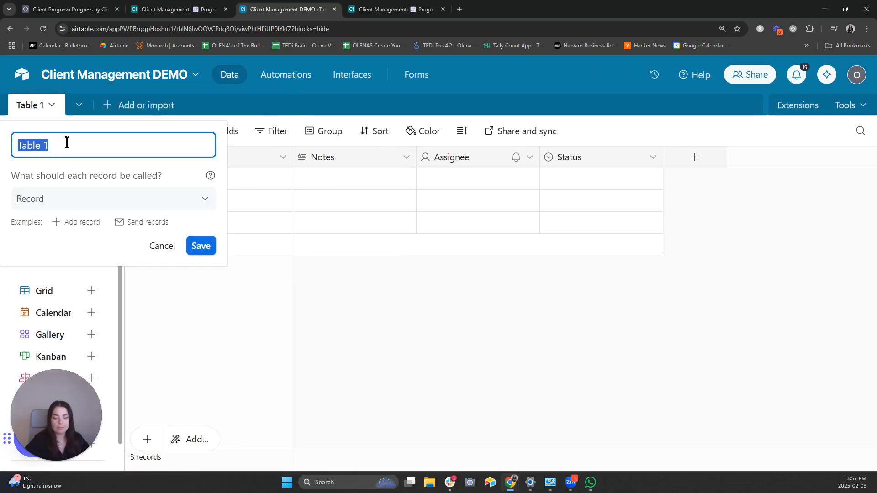
key("super+period")
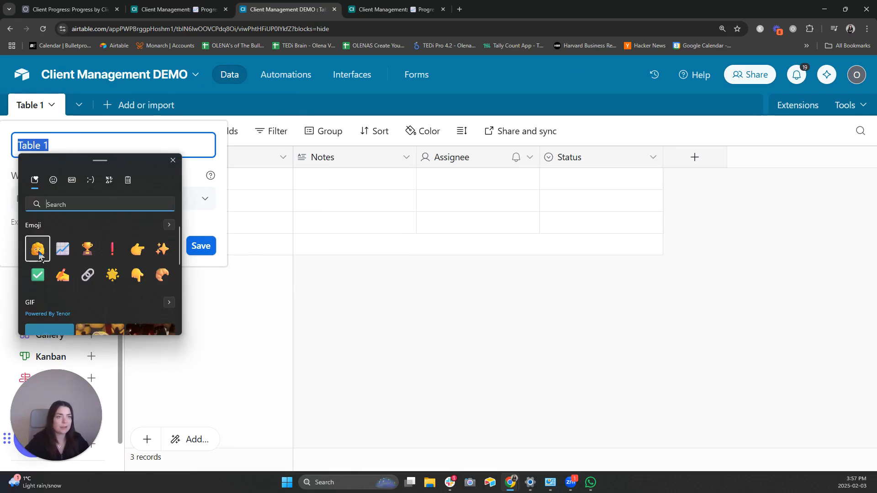
left_click(38, 249)
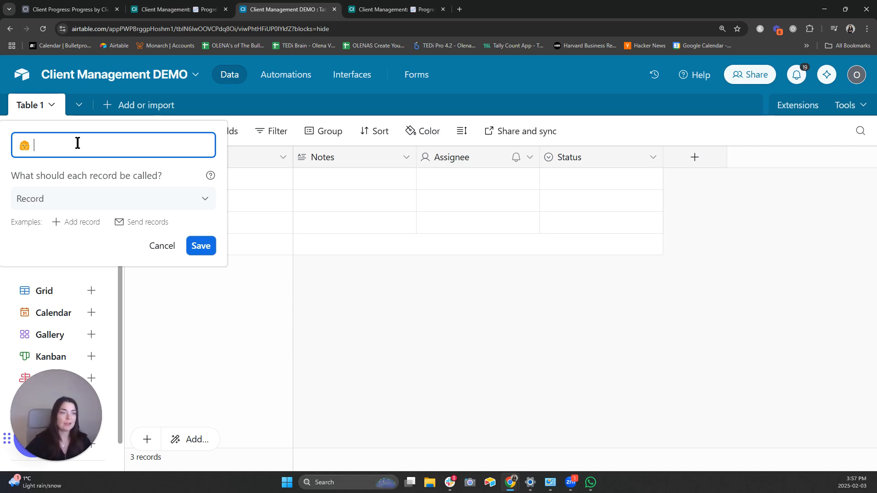
type("Cl")
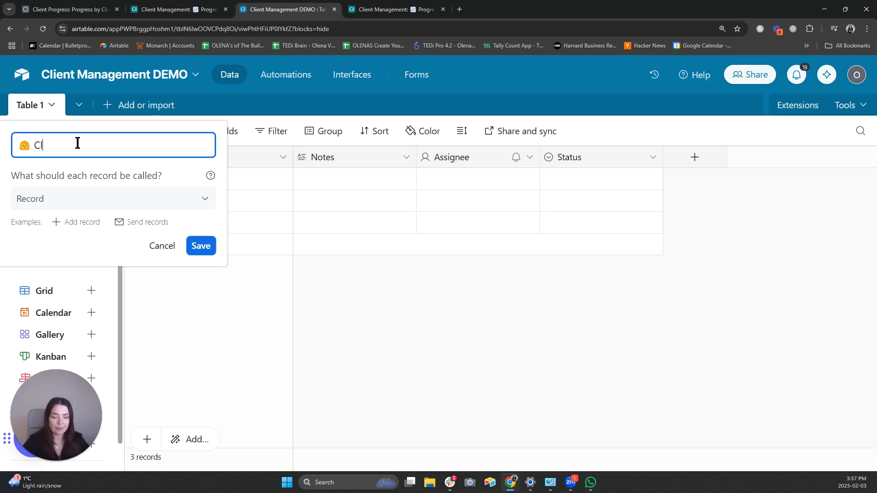
type("ient")
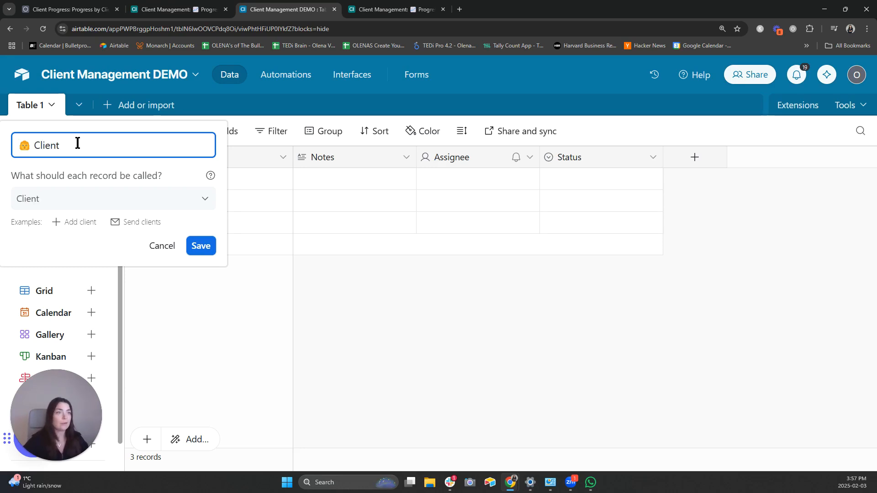
left_click(202, 250)
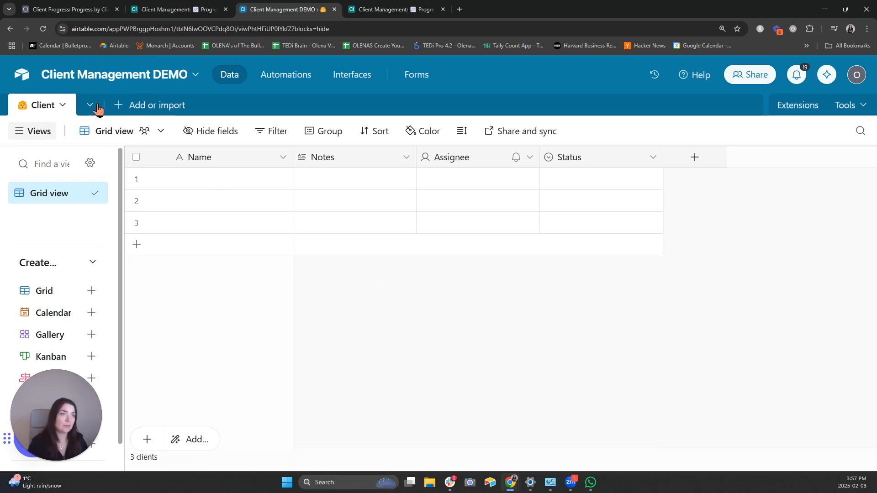
- Delete the Assignee and Status fields so only Name remains in the Client table
left_click(118, 105)
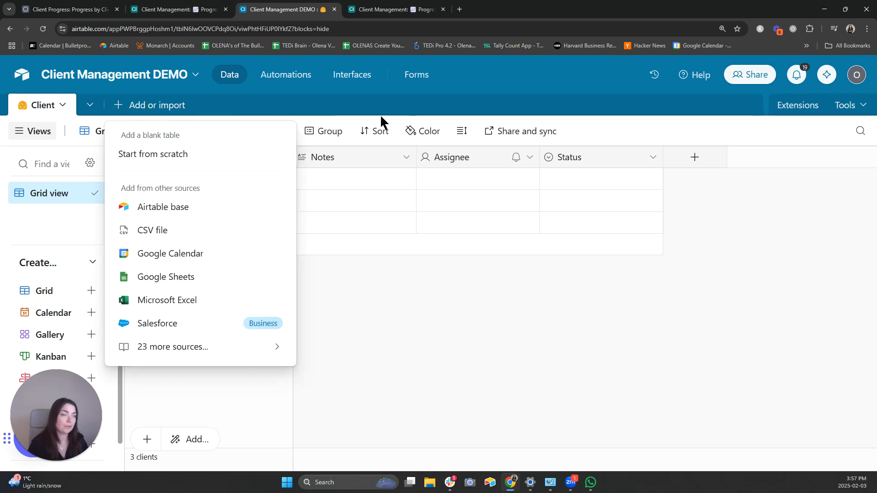
left_click(678, 118)
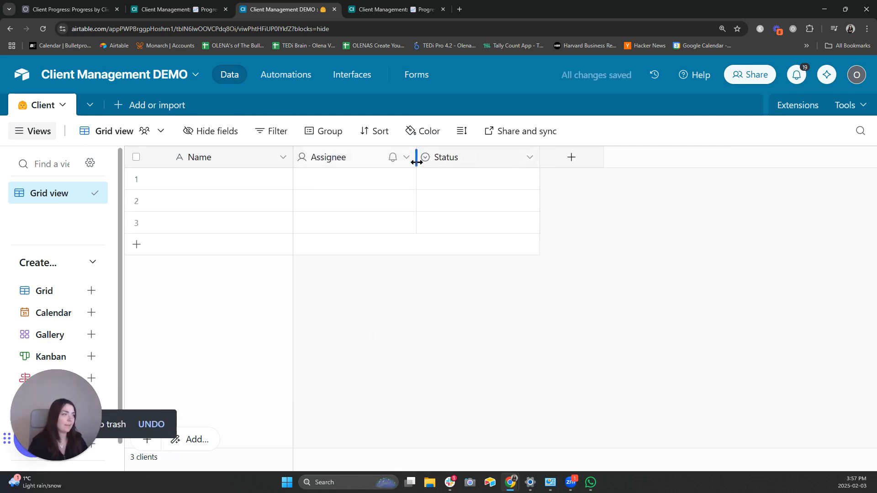
left_click(406, 158)
left_click(392, 436)
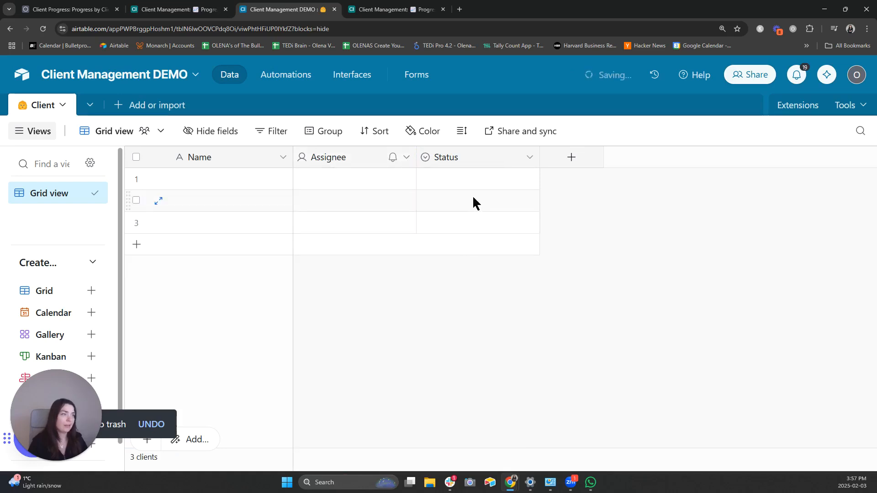
left_click(406, 157)
scroll(416, 439, "down", 3)
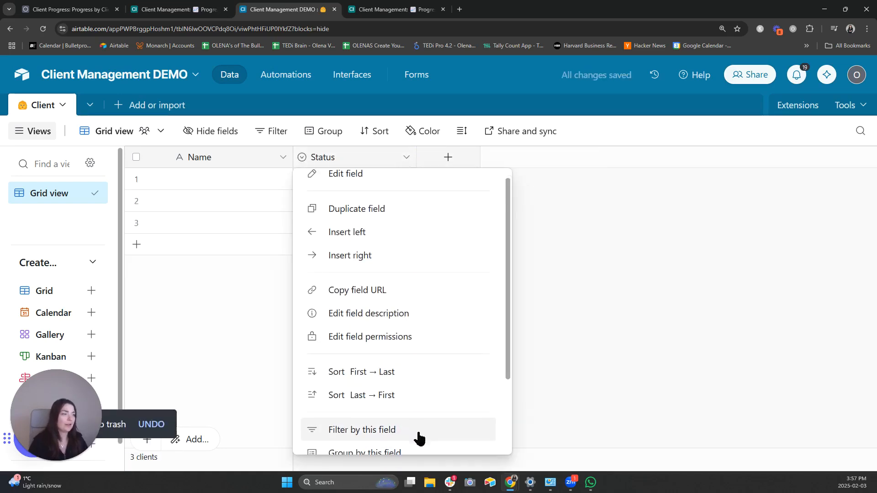
left_click(412, 438)
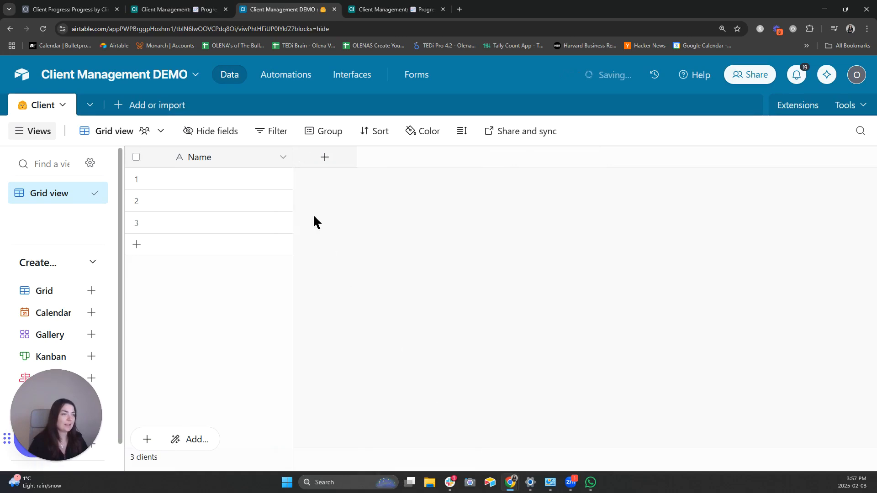
left_click(324, 157)
- Add a single line text field named 'Firs name'
type("Firs ")
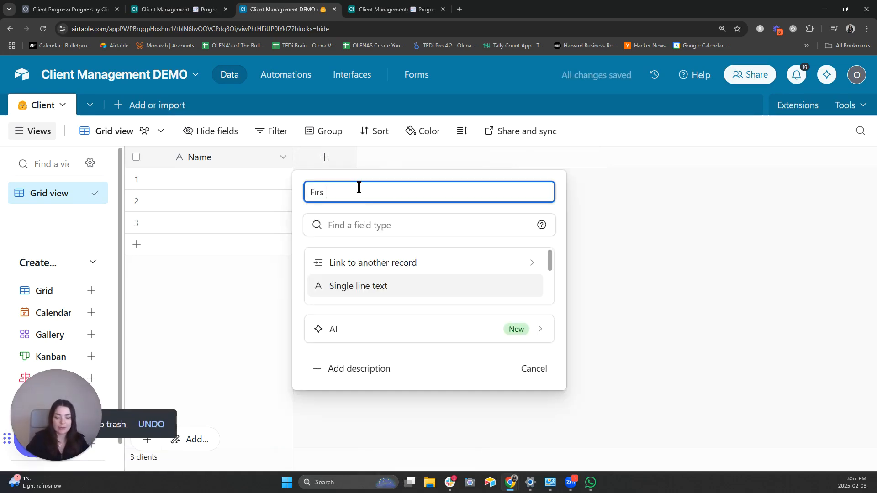
type("name")
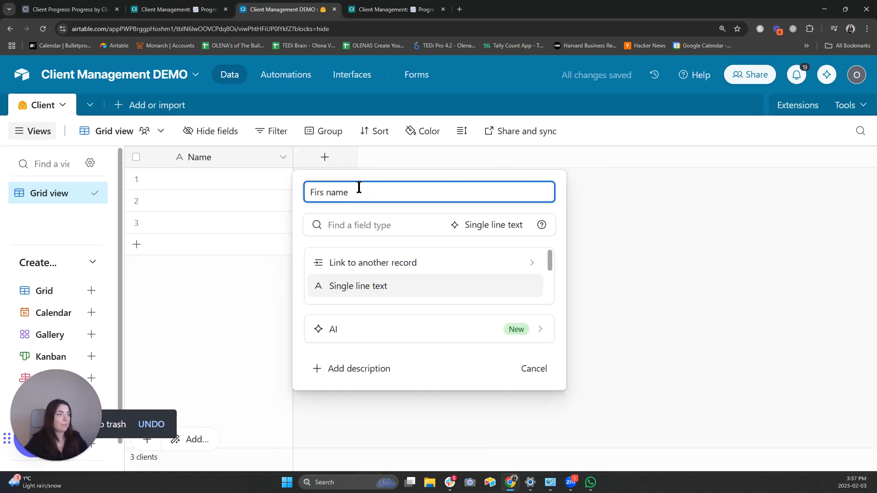
left_click(373, 233)
key("ctrl+minus")
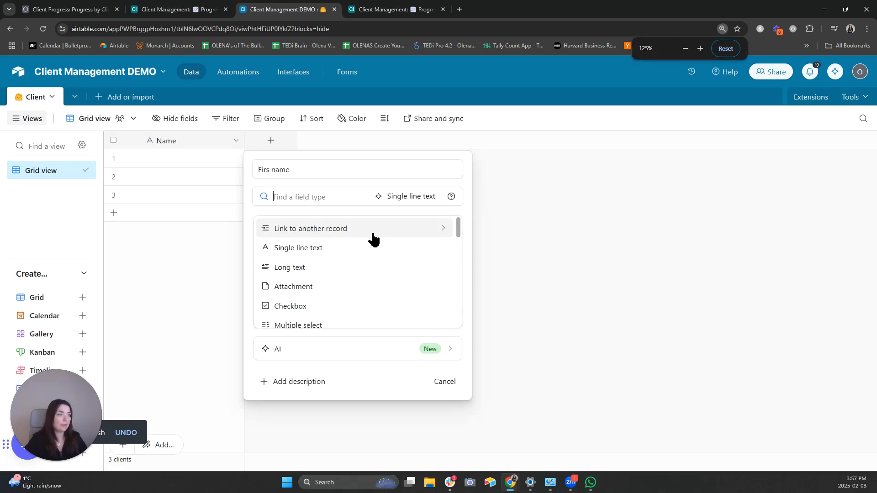
left_click(336, 249)
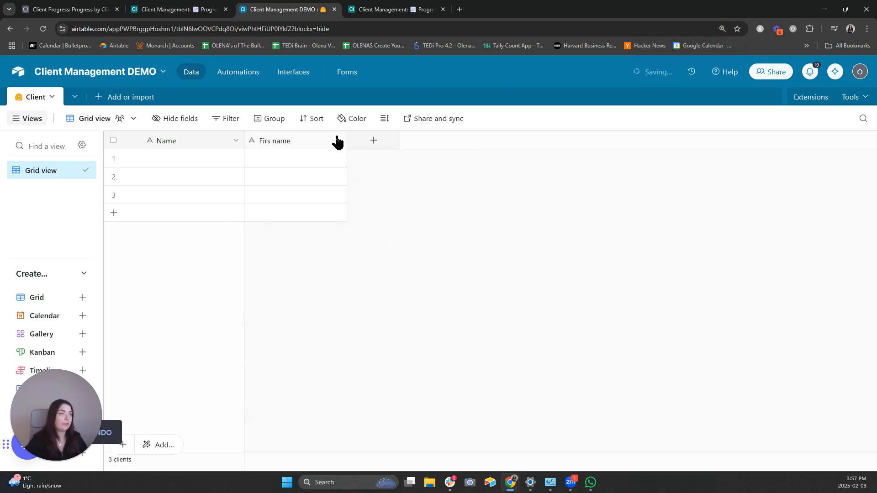
- Add a single line text field named 'Last Name'
left_click(367, 142)
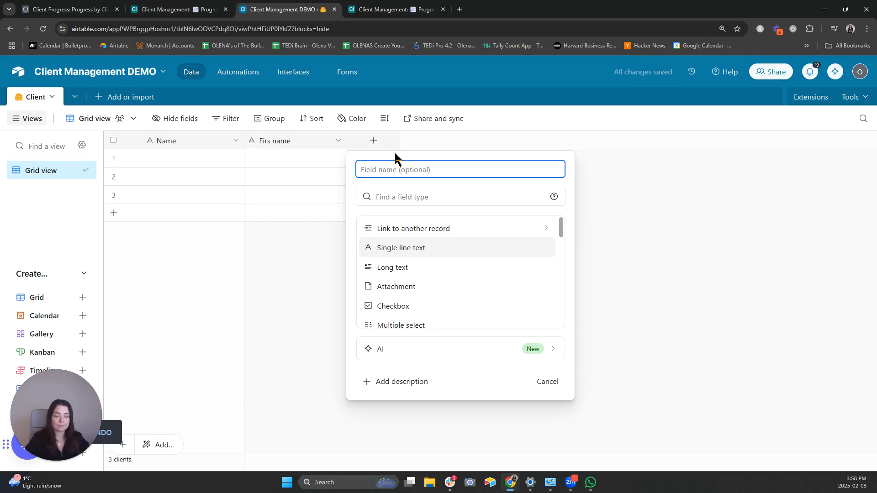
type("Last Name")
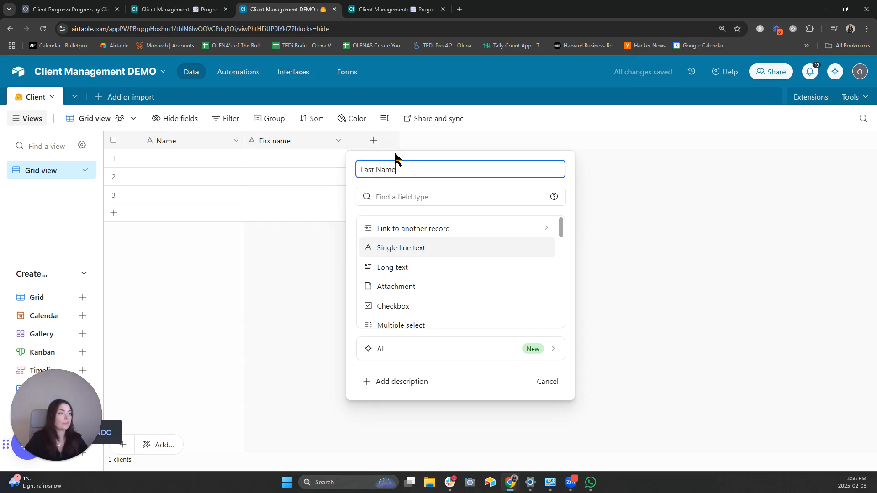
left_click(413, 249)
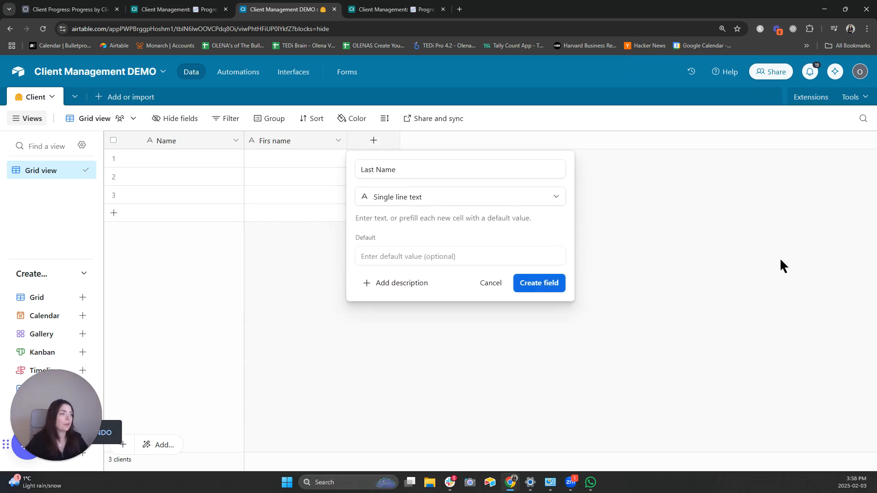
left_click(540, 285)
right_click(538, 286)
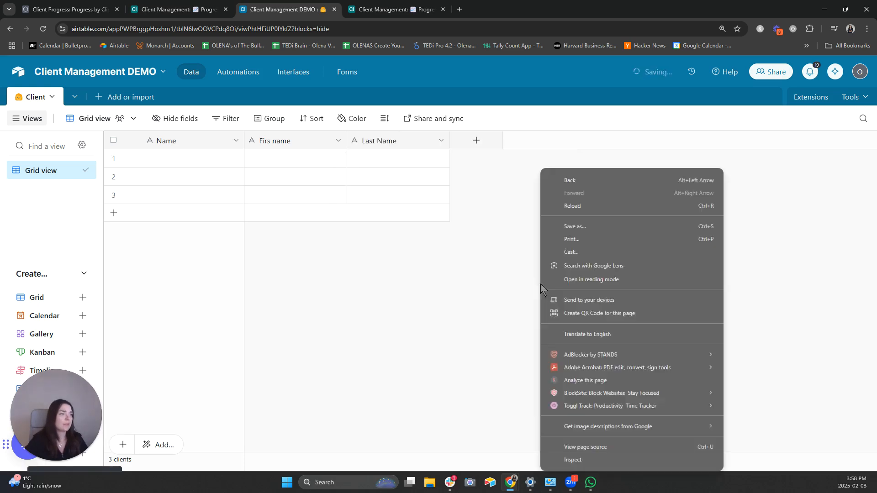
left_click(503, 283)
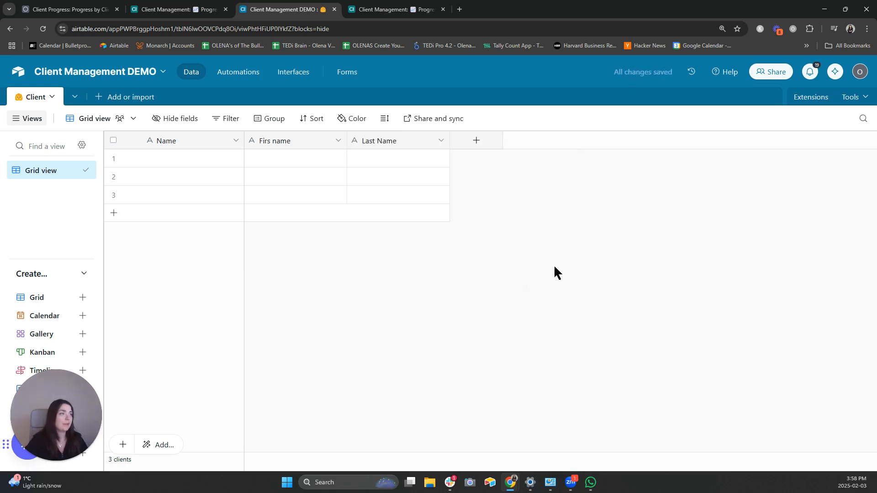
- Add an Email-type field named 'Email'
left_click(464, 137)
type("Email")
left_click(497, 195)
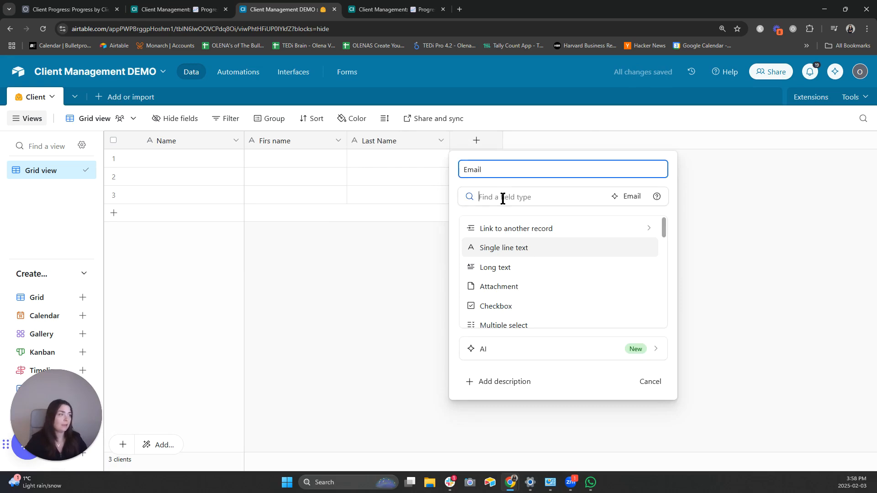
type("em")
left_click(523, 231)
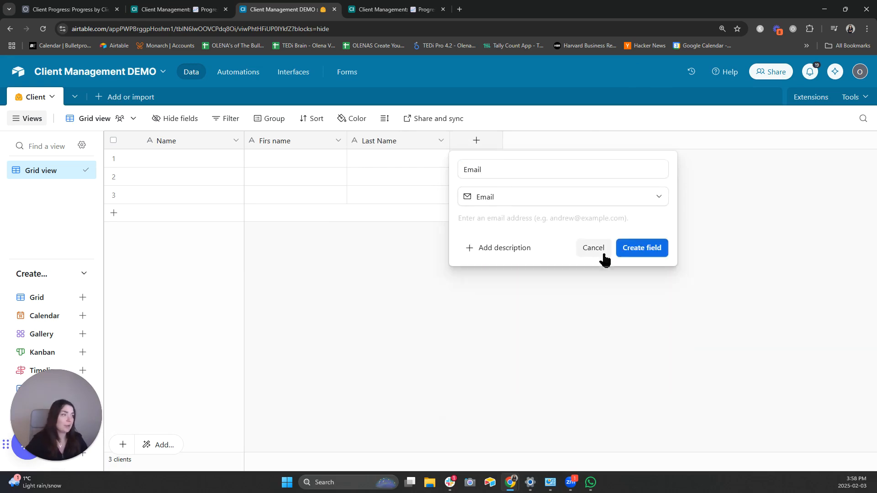
left_click(640, 249)
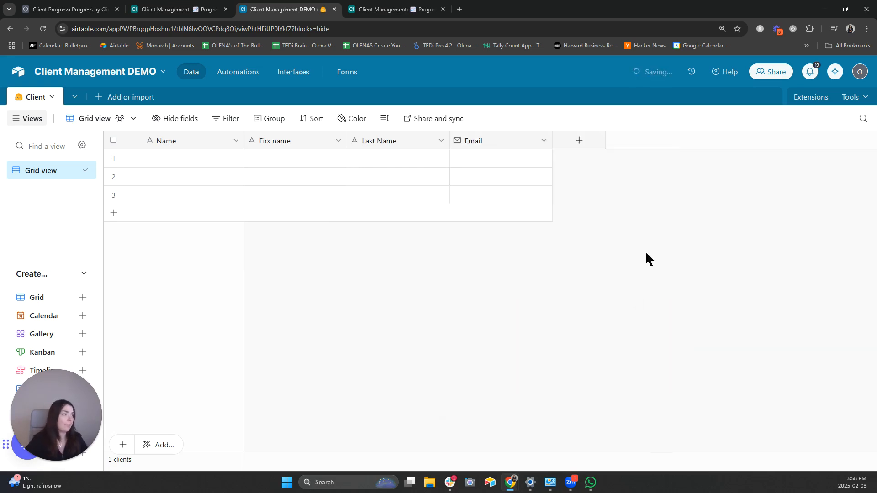
left_click(576, 142)
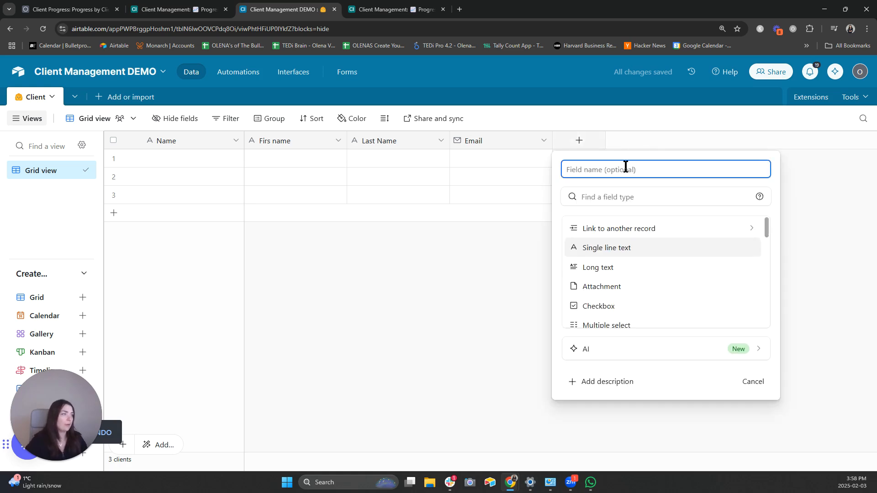
left_click(578, 150)
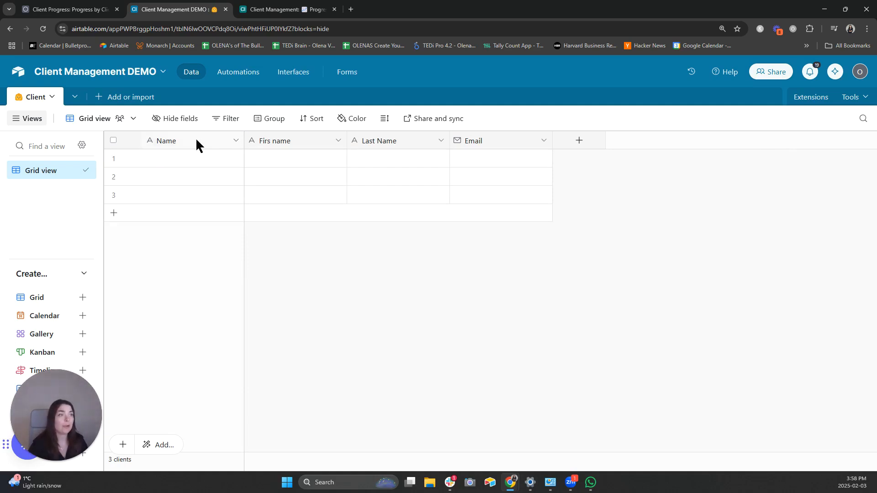
- Fix the 'Firs name' field's name to 'First name'
double_click(292, 138)
left_click(272, 170)
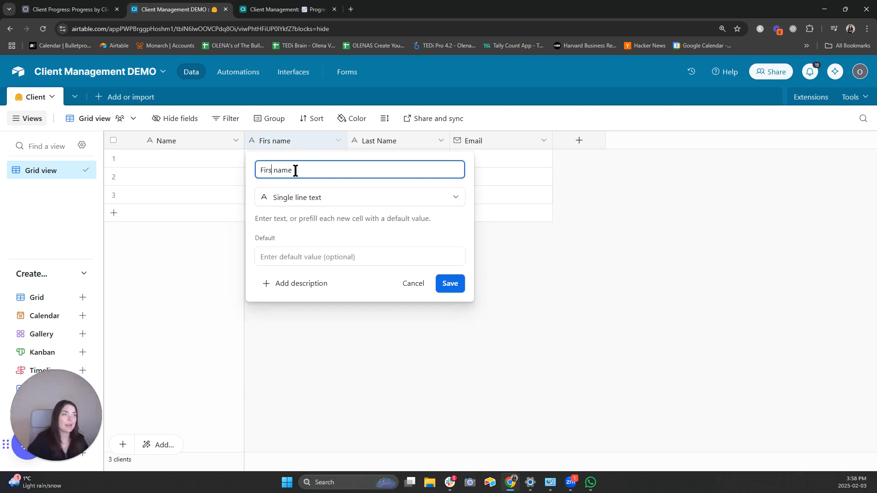
type("t")
left_click(450, 283)
- Make Name a formula field: {First name} & " " & {Last Name}
left_click(236, 140)
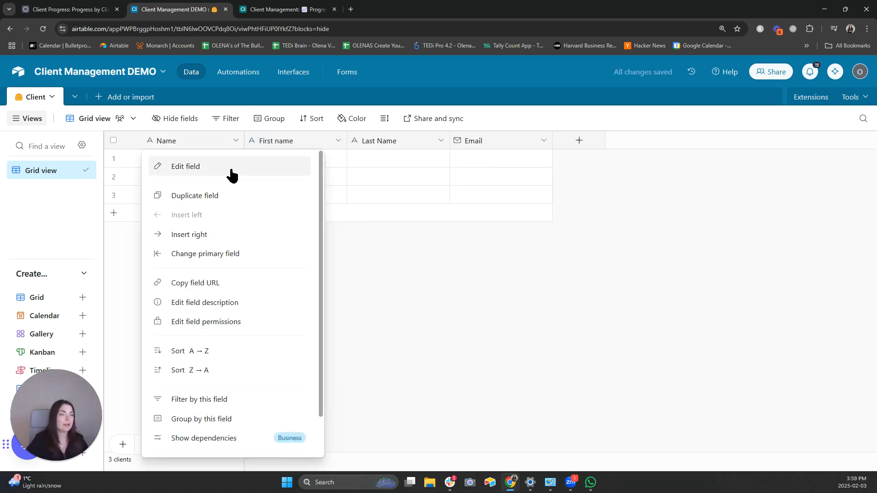
left_click(231, 174)
left_click(231, 223)
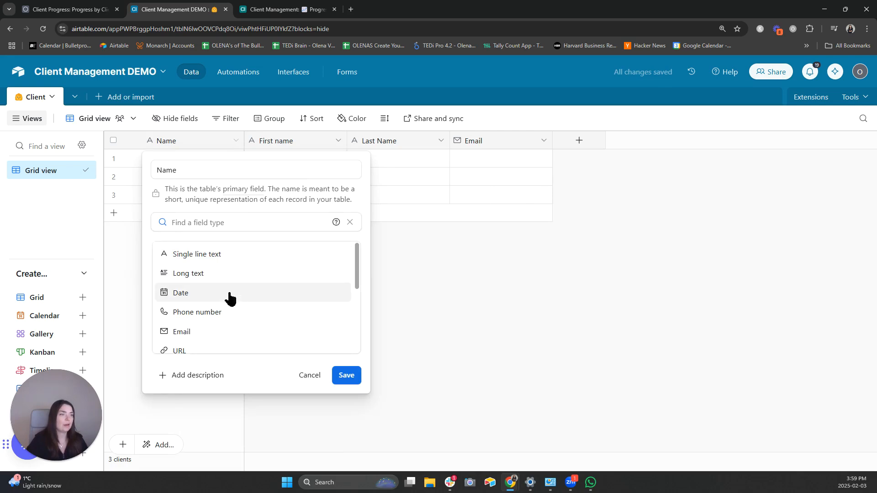
scroll(227, 278, "down", 1)
scroll(225, 260, "up", 1)
type("f")
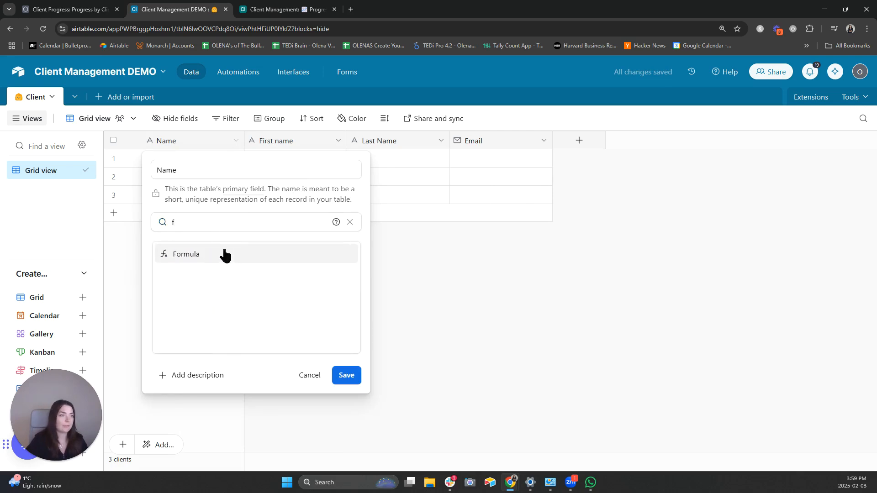
left_click(225, 255)
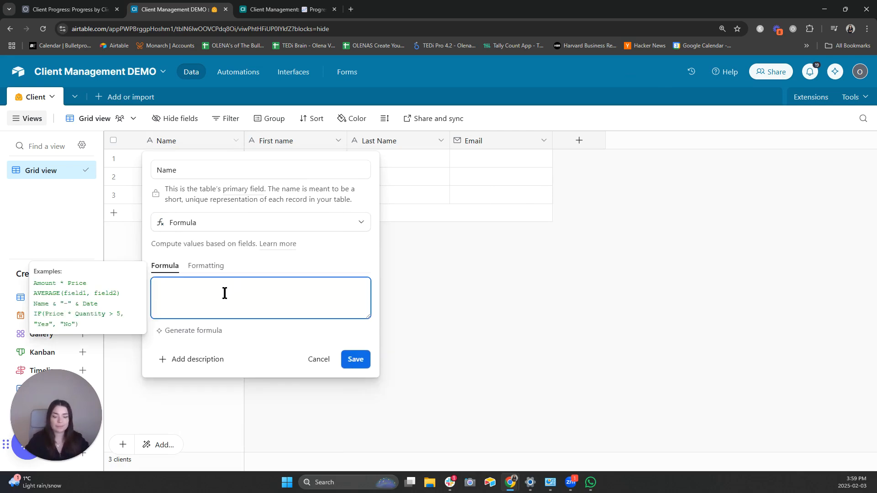
type("firs")
key("Tab")
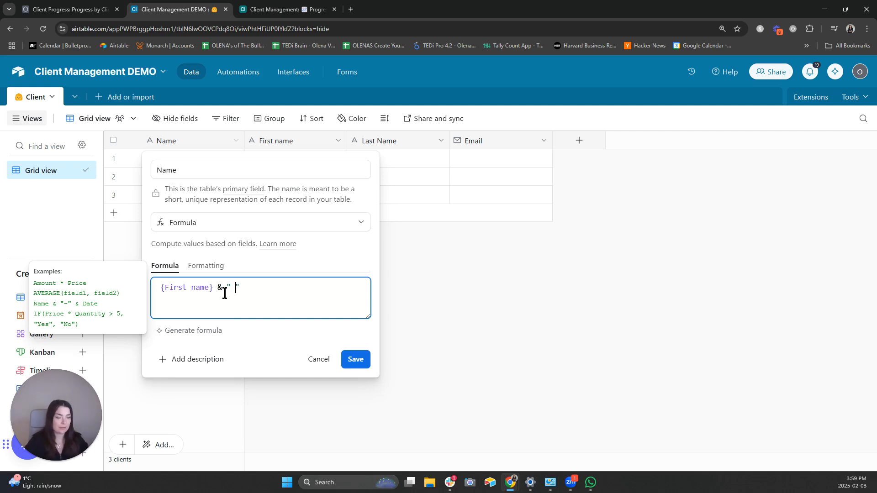
type("&\" \" & ")
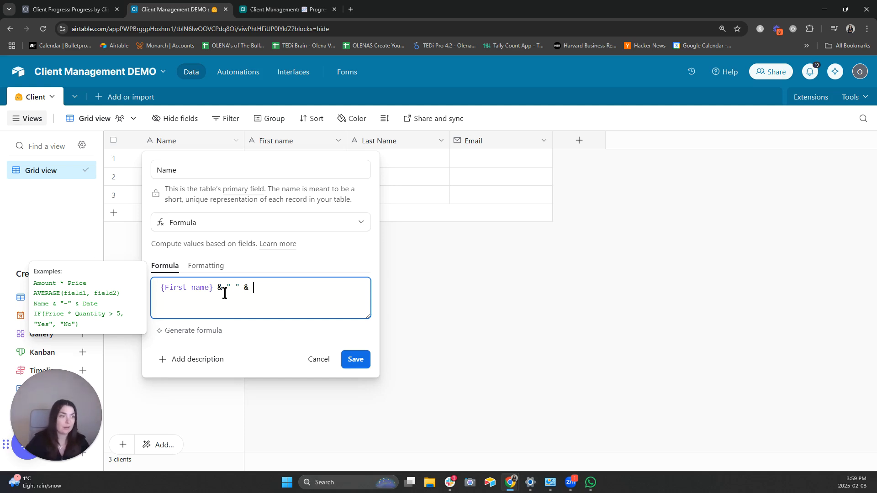
type("las ")
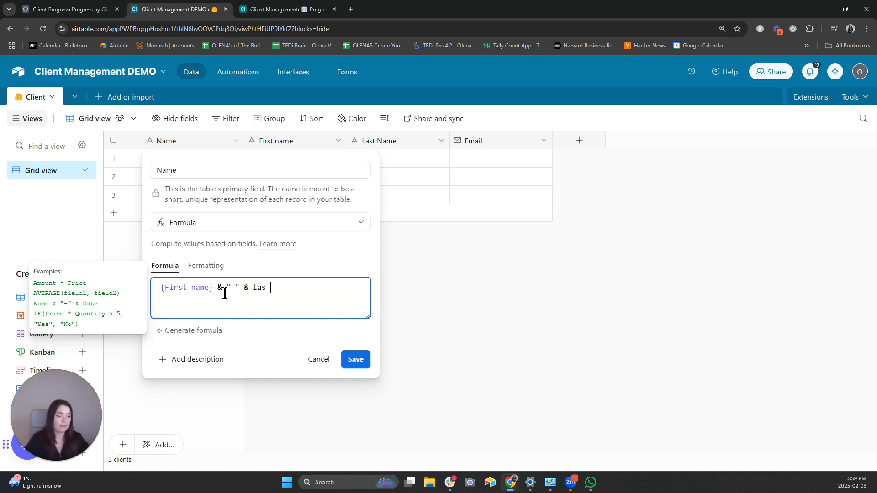
type("t")
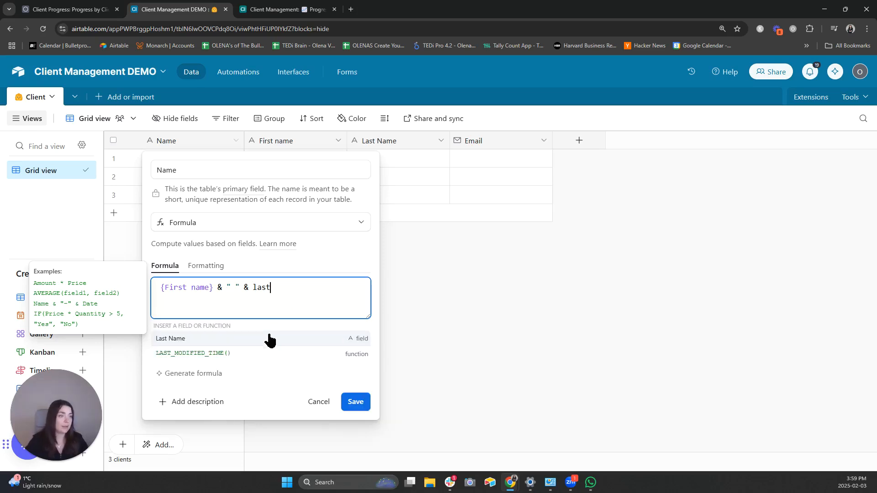
left_click(269, 340)
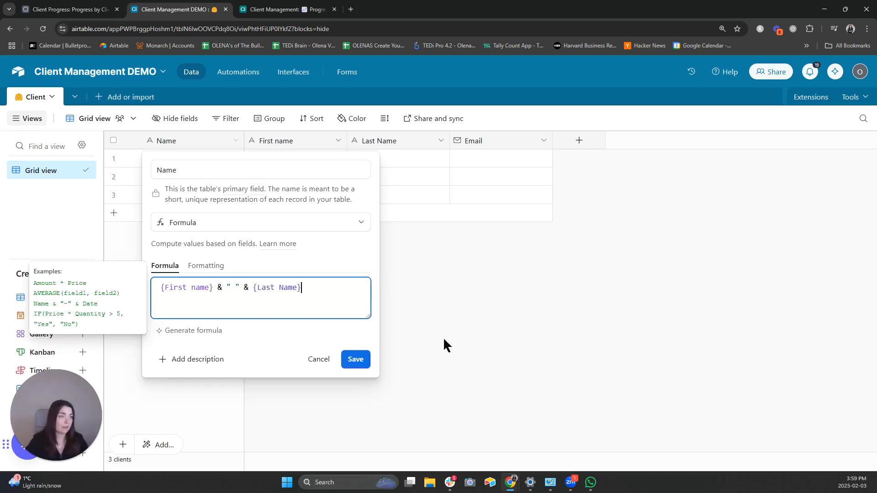
left_click(365, 366)
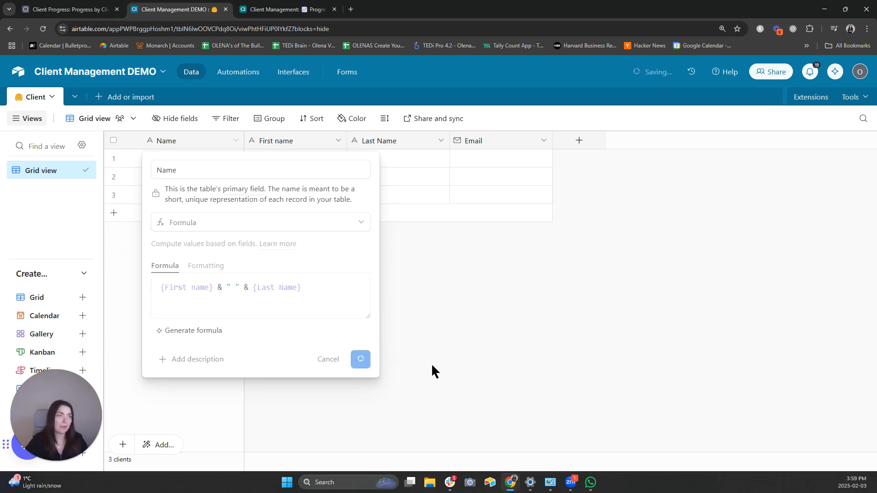
- Enter the first client's first name, last initial and e-mail address in row 1
left_click(296, 160)
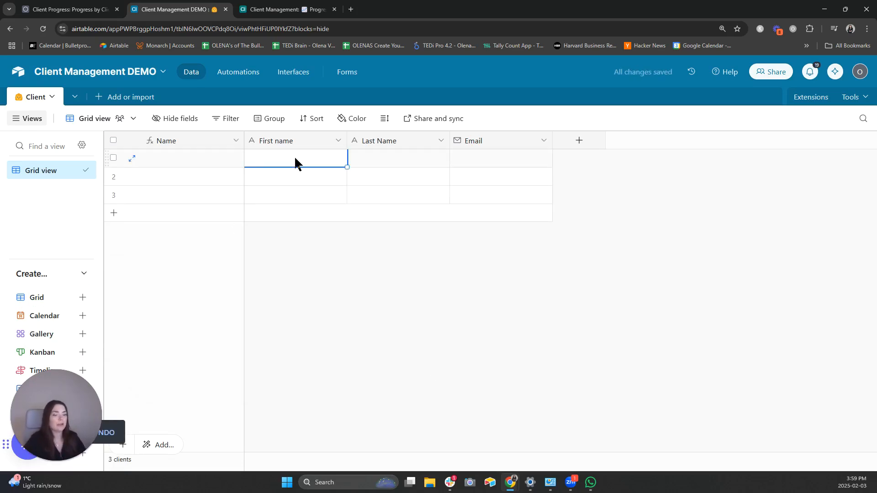
type("Olena")
key("Tab")
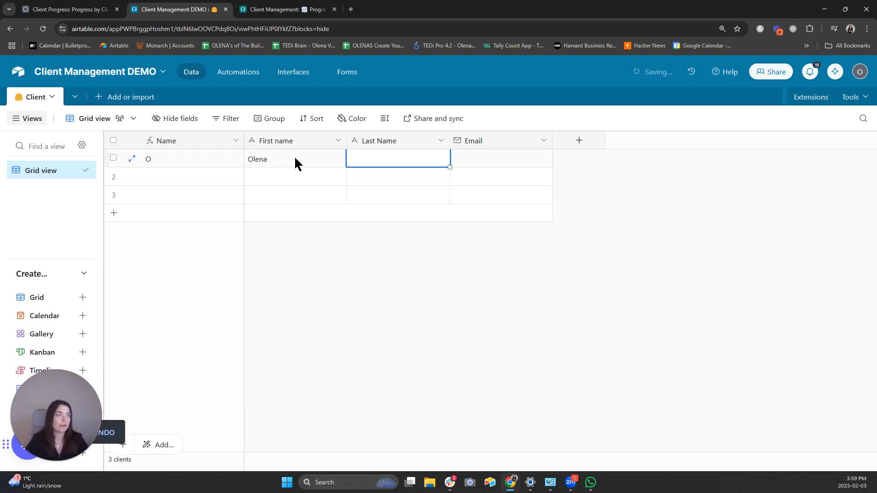
type("V")
key("Tab")
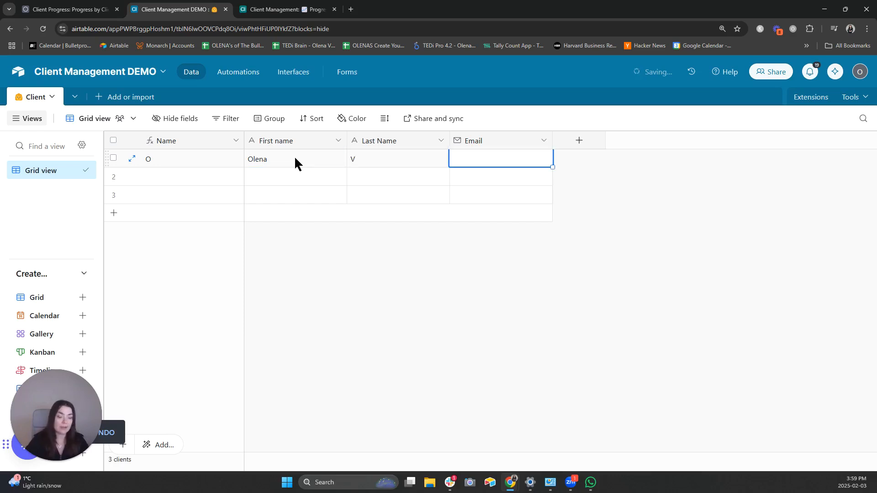
key("Return")
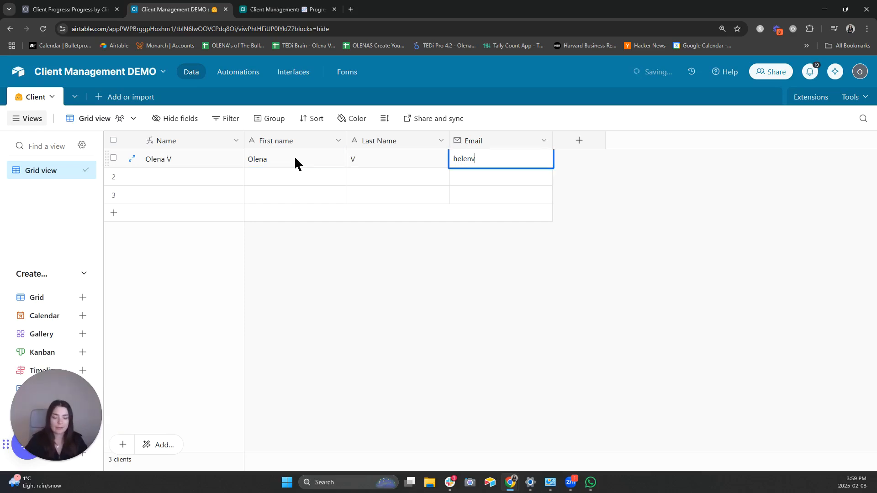
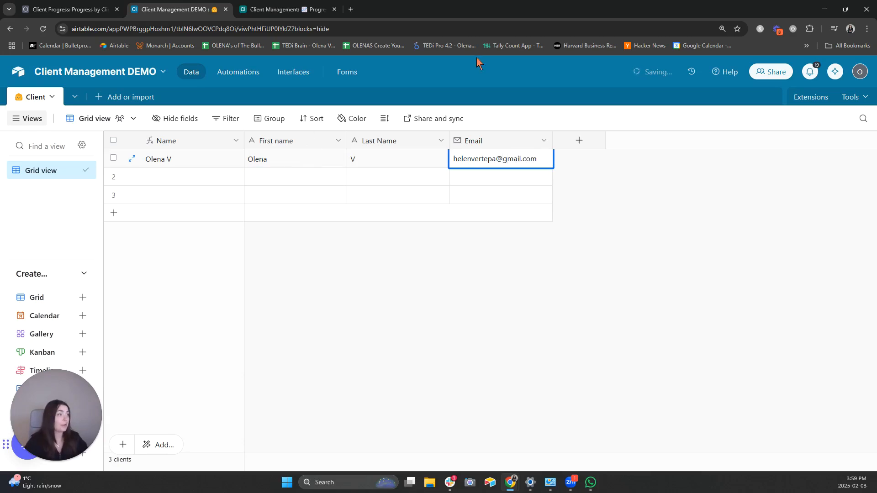
left_click(491, 288)
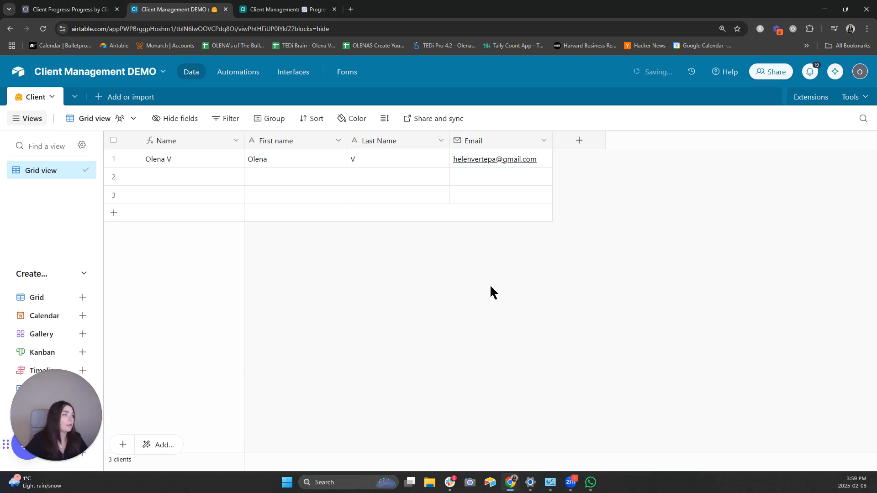
- Select the second row's first name cell and the first client's combined Name cell
left_click(205, 181)
left_click(286, 181)
left_click(179, 165)
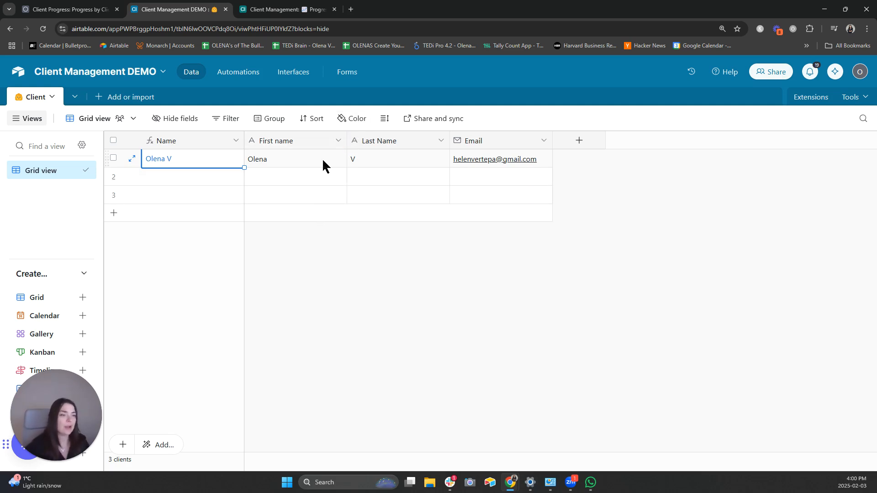
- Rename the Name field to 'Full Name'
left_click(235, 140)
left_click(230, 164)
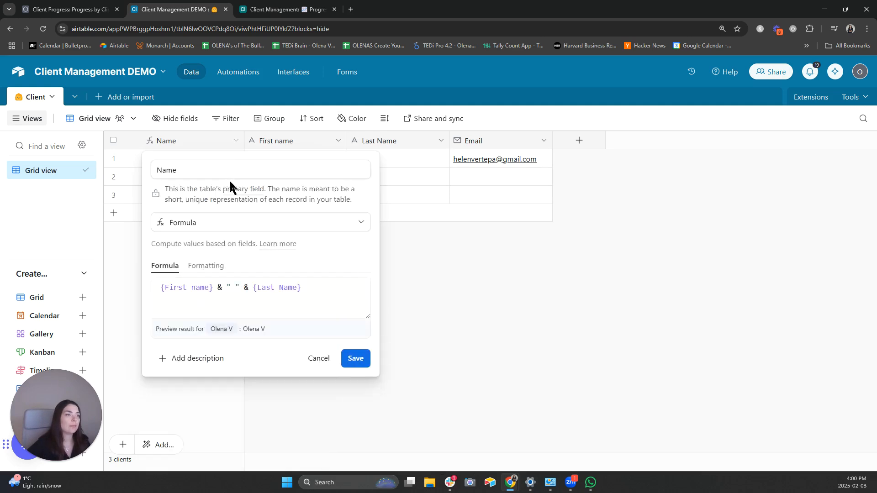
type("Full")
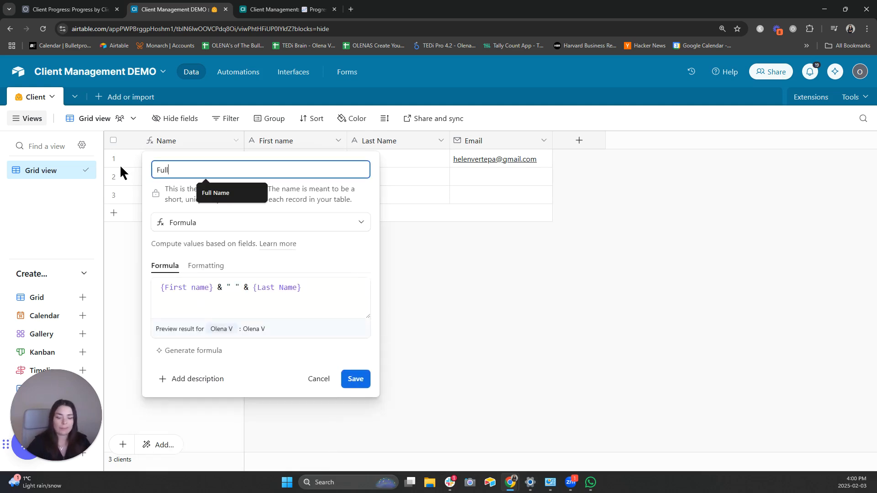
type(" Name")
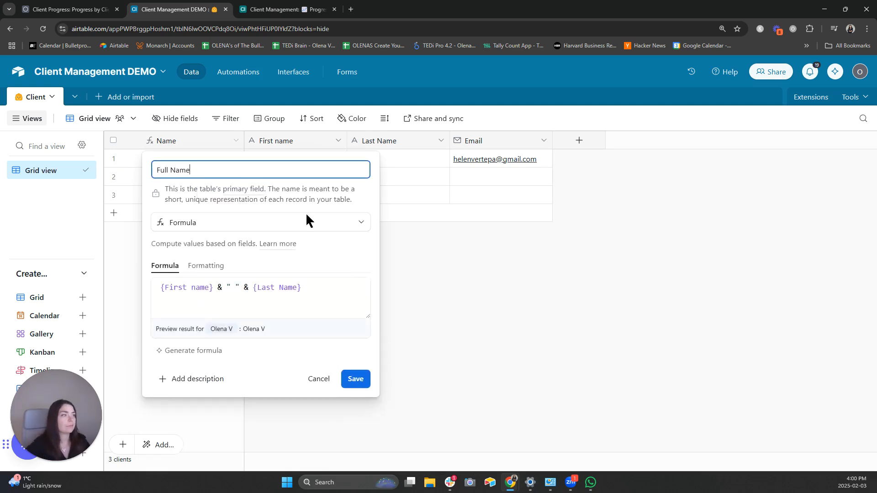
left_click(359, 381)
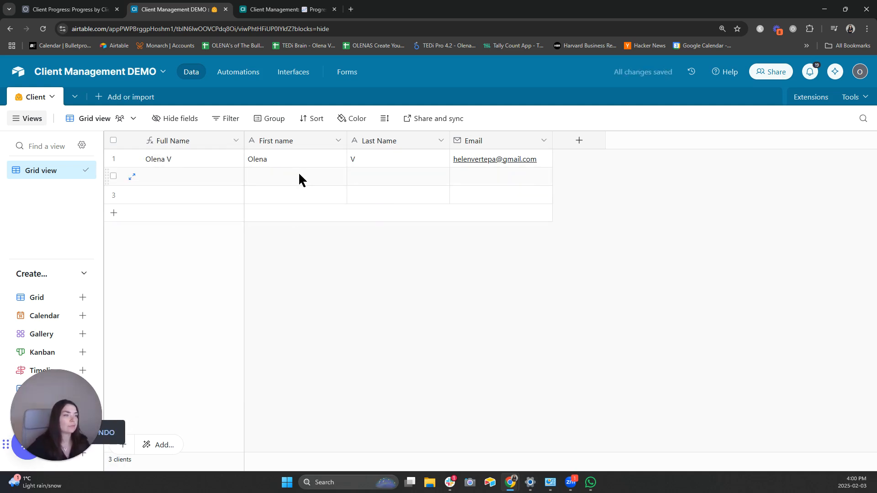
- Enter the second client's first name, last initial and e-mail, then widen the Email column
left_click(302, 177)
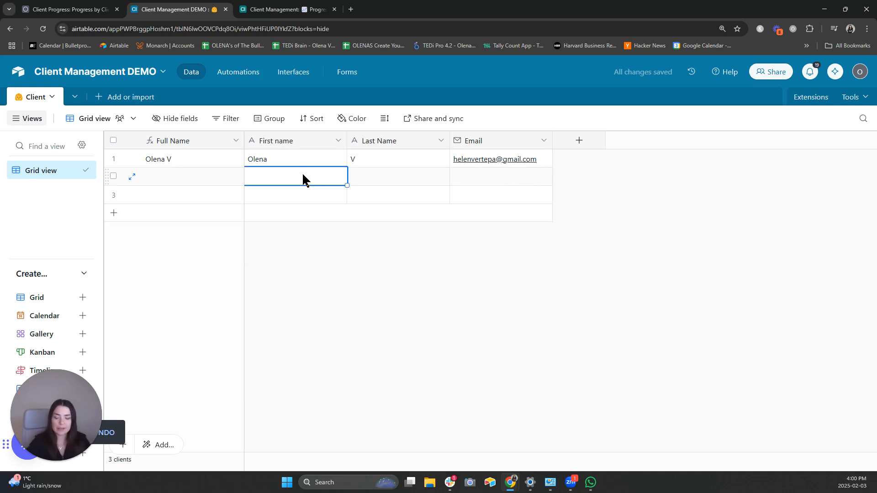
type("Taylo")
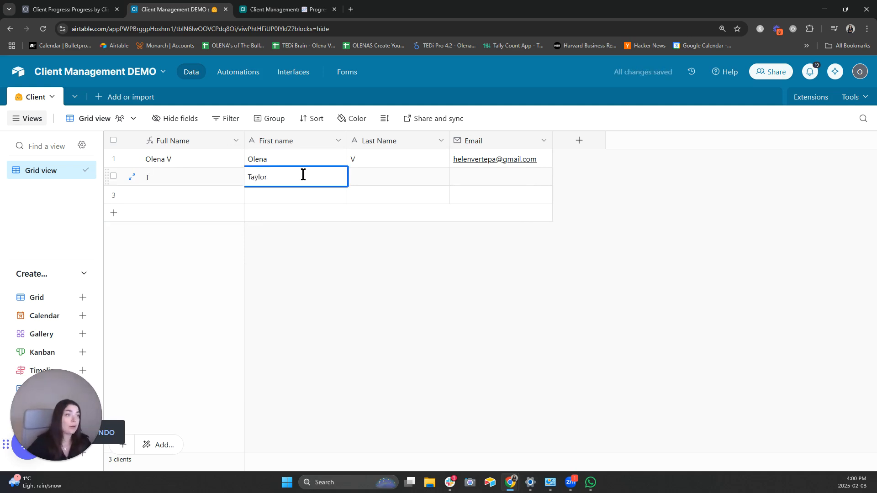
type("r")
key("Tab")
type("S")
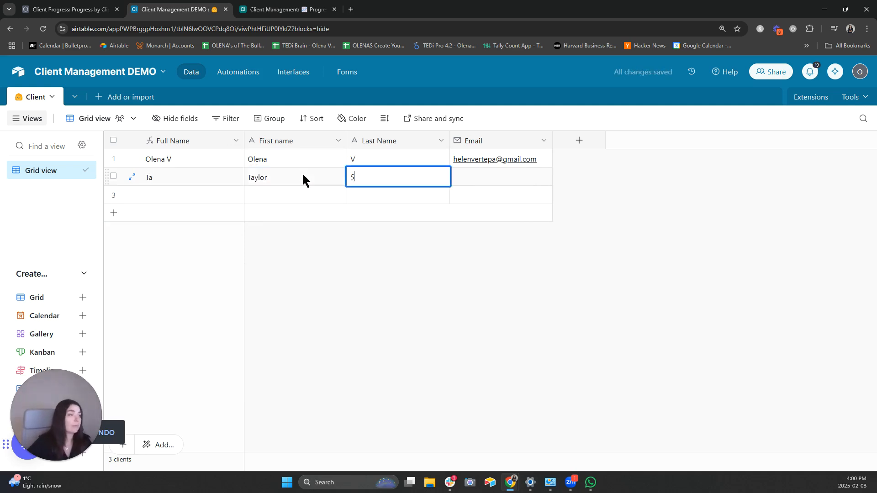
key("Tab")
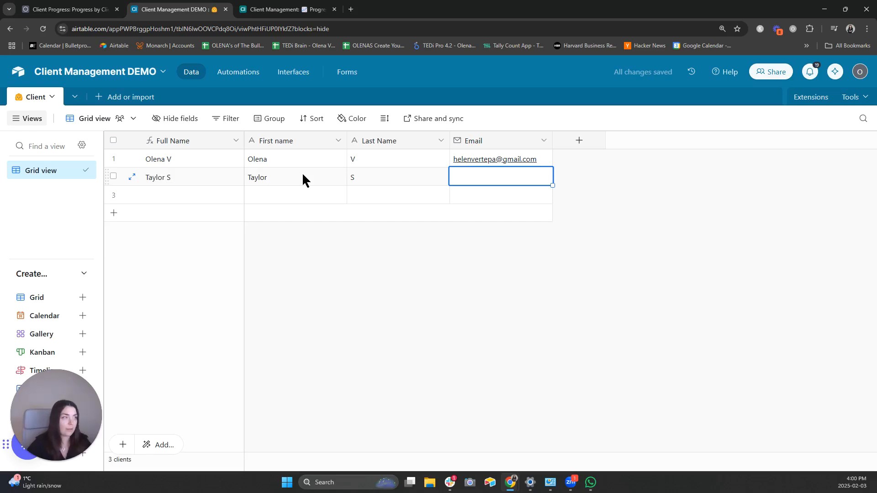
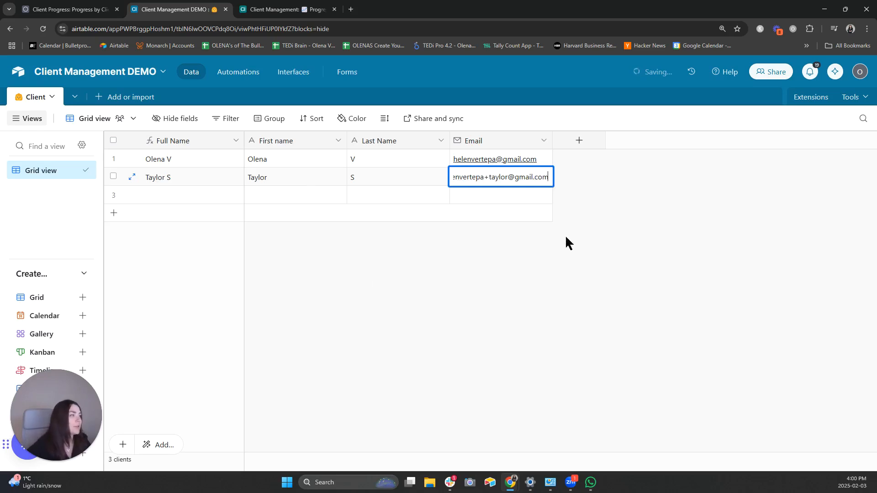
left_click_drag(484, 179, 490, 181)
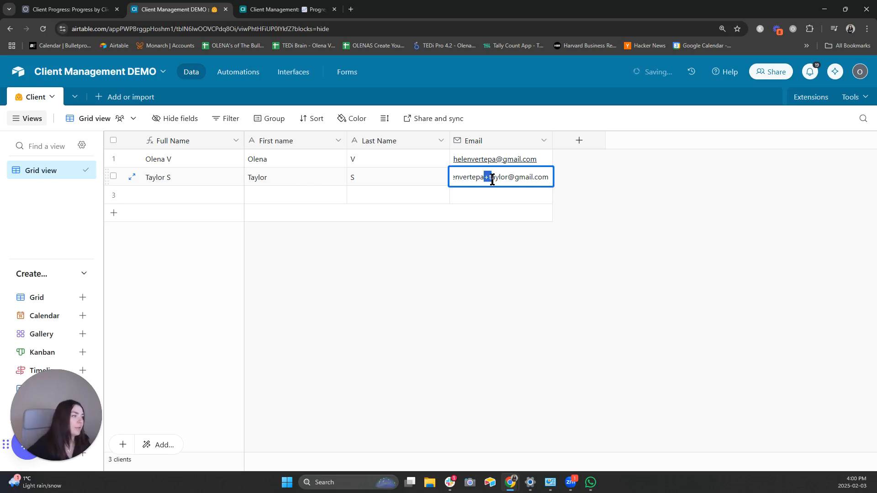
left_click(489, 178)
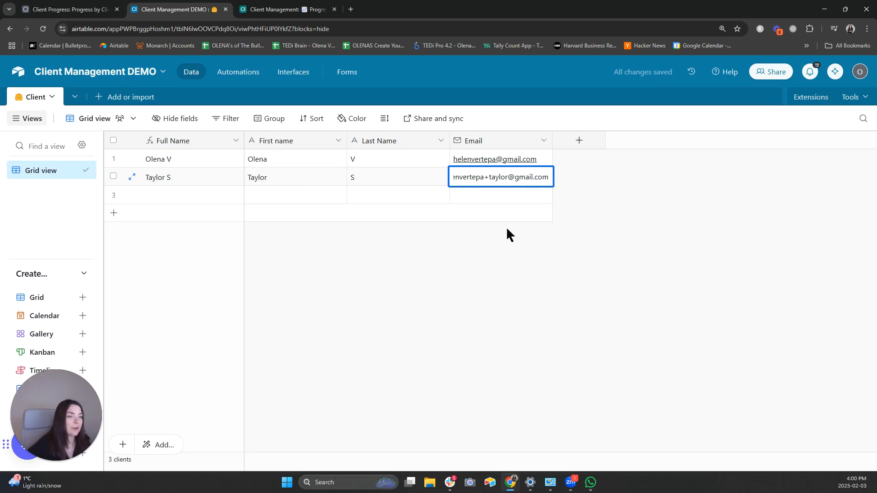
left_click_drag(484, 177, 420, 178)
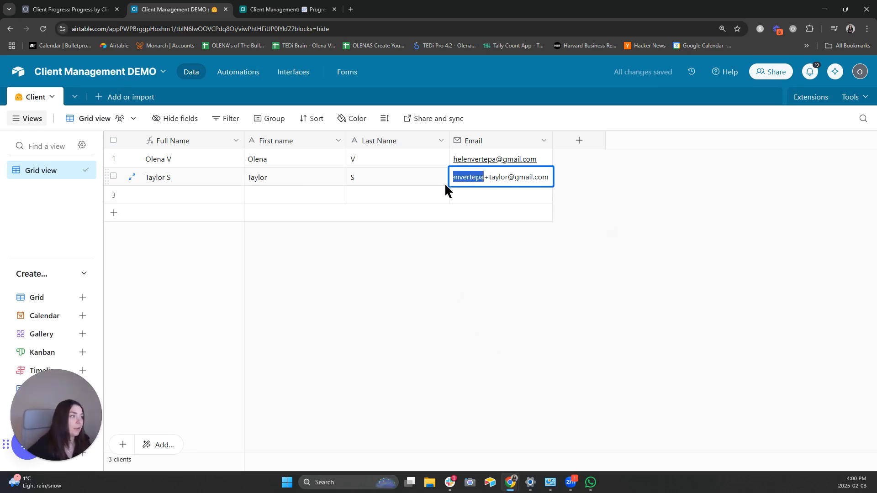
left_click(511, 282)
left_click_drag(553, 140, 591, 139)
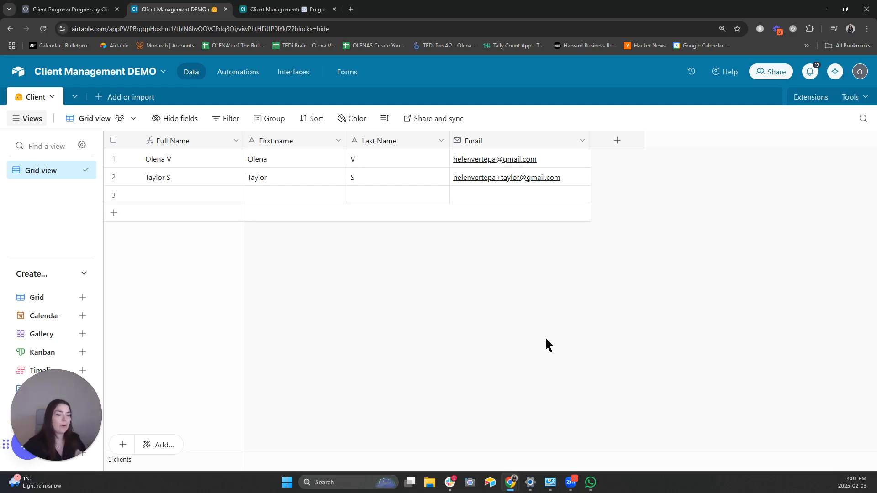
- Create a blank table named 'Client Progress' with a chart emoji
left_click(98, 97)
left_click(108, 137)
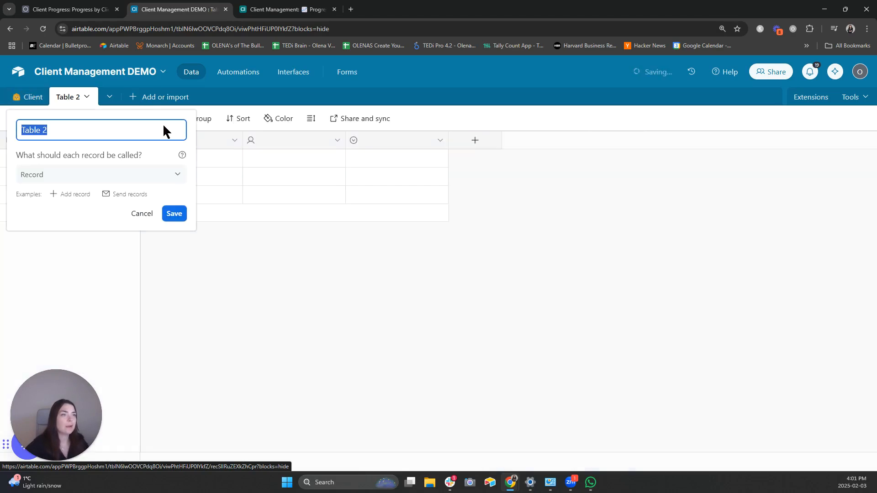
key("super")
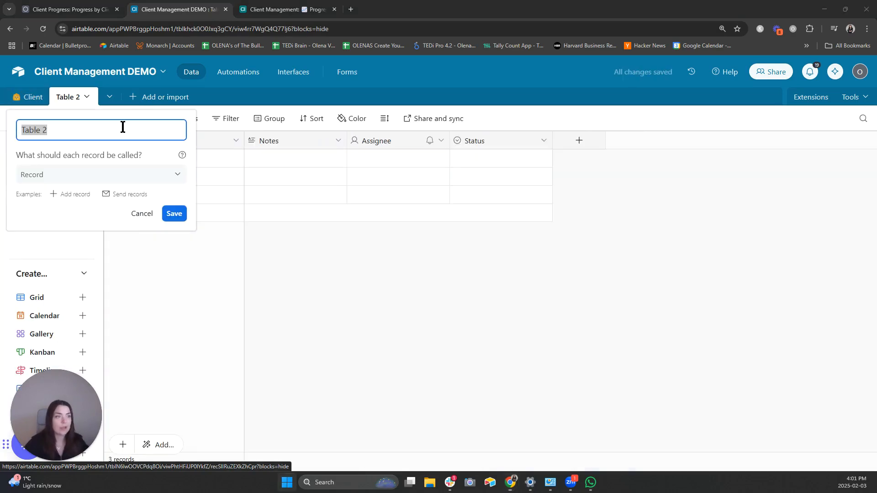
left_click(122, 127)
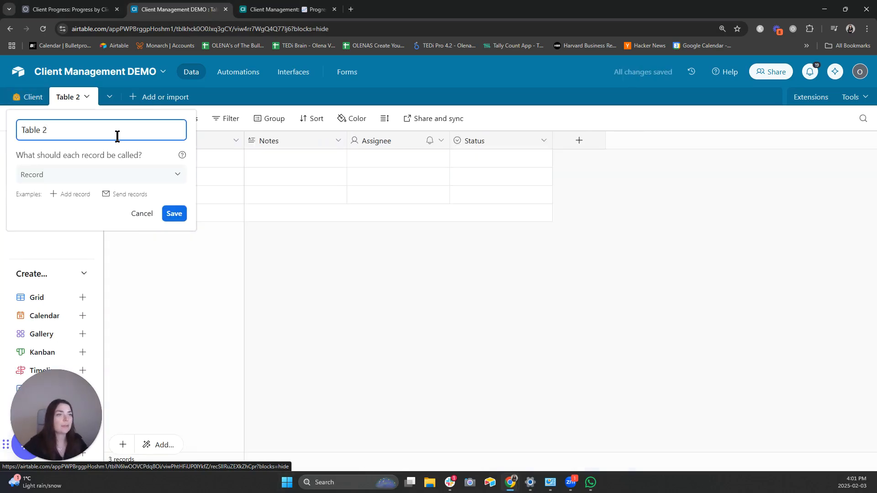
key("ctrl+a")
key("super+period")
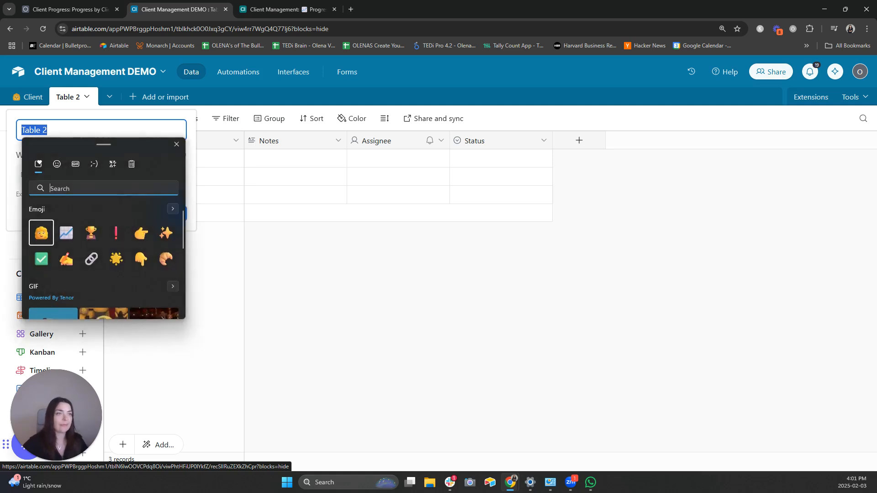
left_click(66, 232)
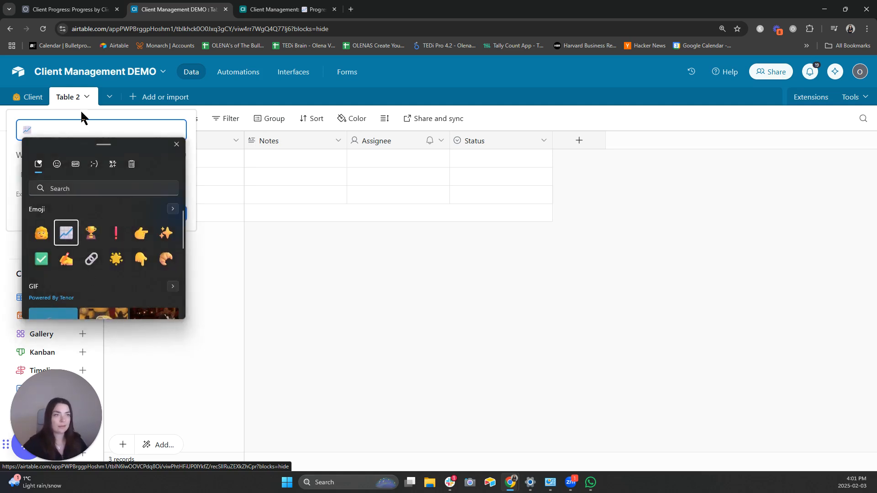
left_click(82, 129)
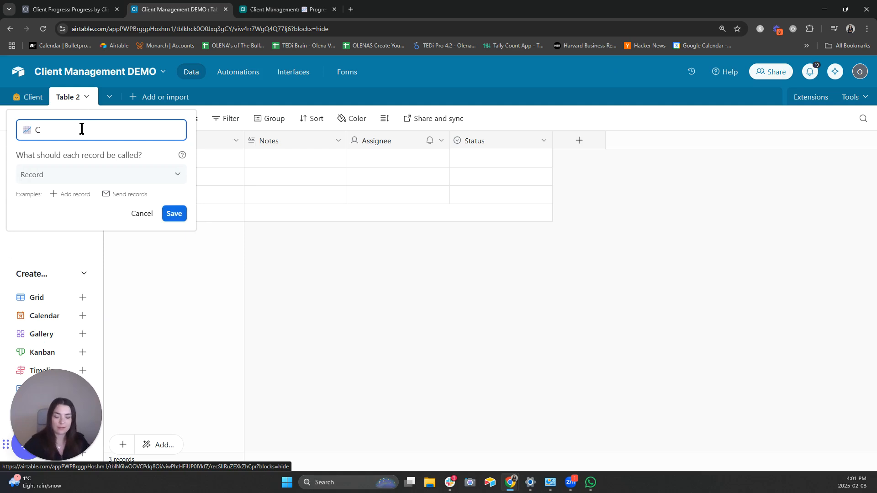
type("Client Progress")
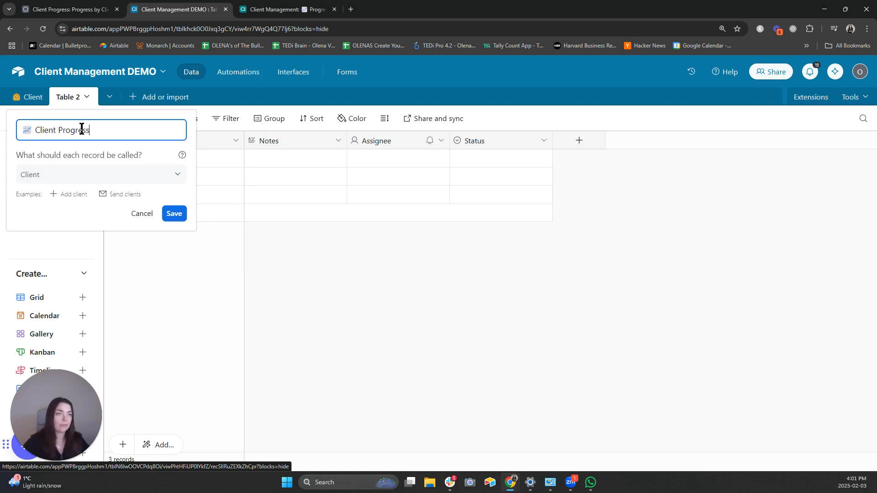
- Set the records to be called 'Record' and save the new table
left_click(88, 174)
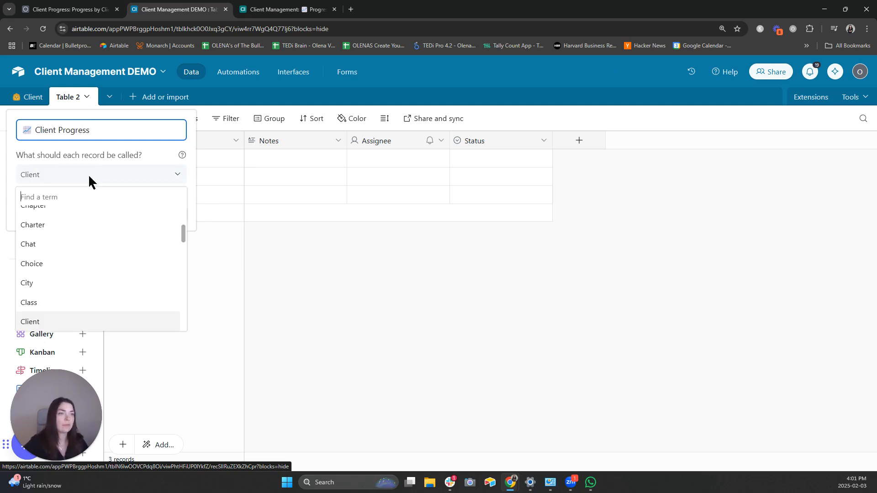
type("rec")
left_click(68, 234)
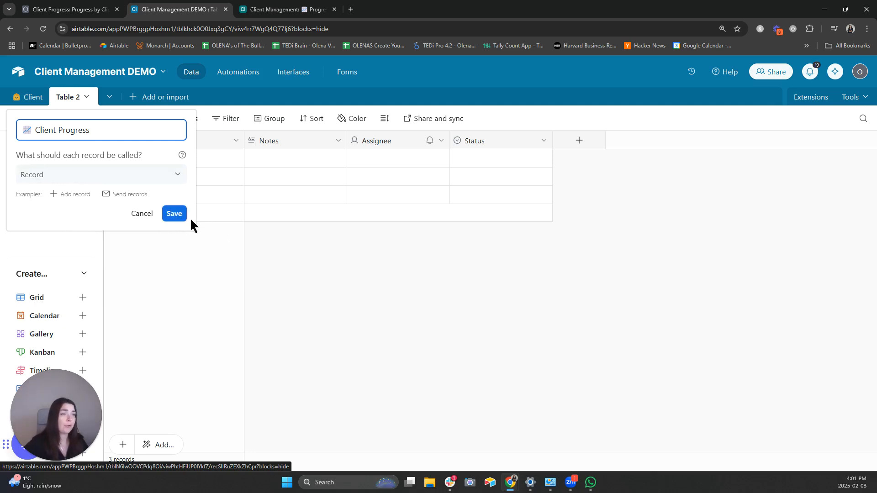
left_click(178, 218)
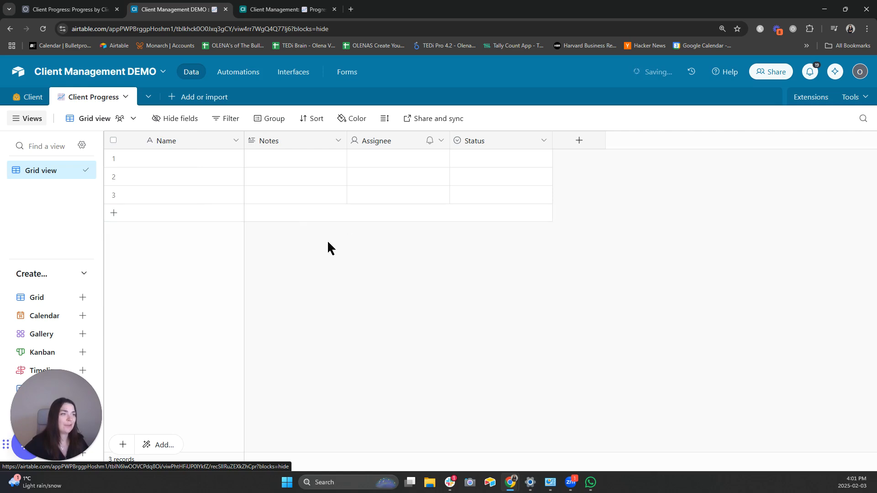
- Delete the default Notes and Assignee fields
left_click(338, 140)
scroll(336, 313, "down", 2)
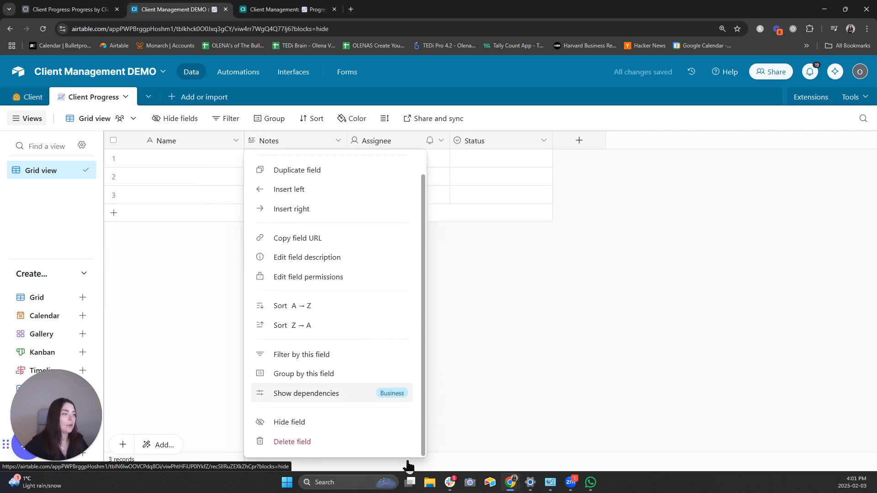
left_click(356, 443)
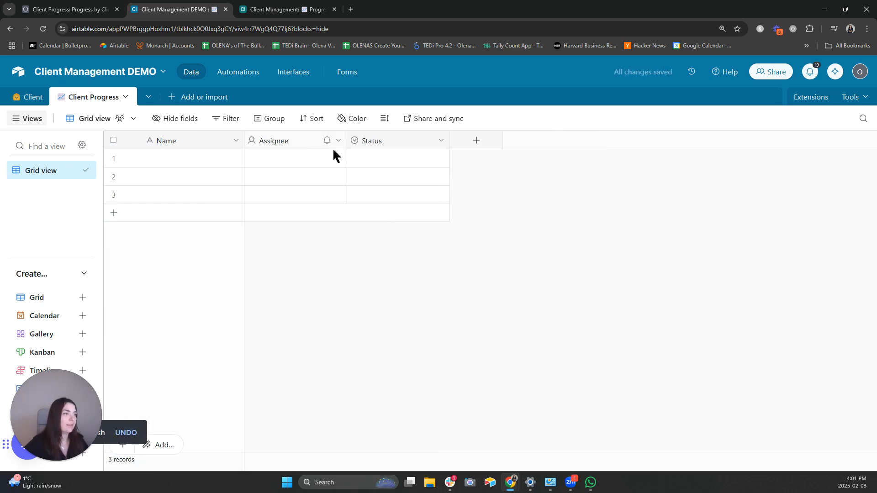
left_click(337, 141)
scroll(331, 356, "down", 2)
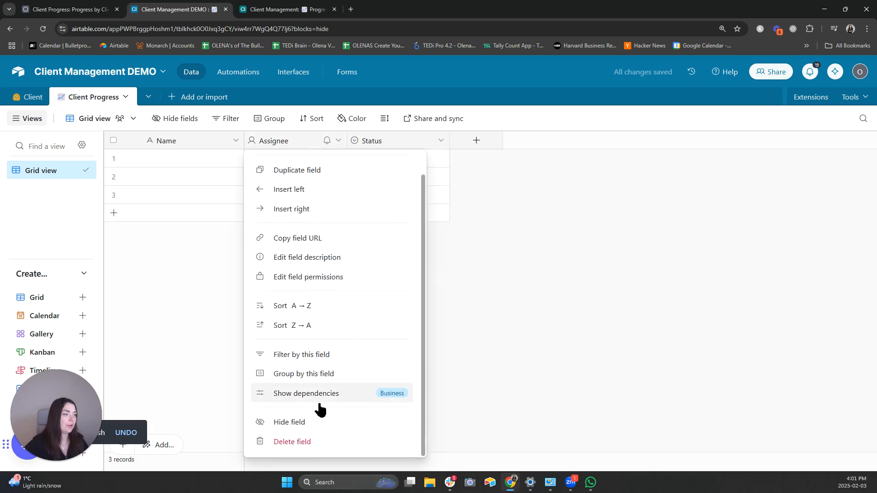
left_click(317, 450)
- Add a single line text field named 'First Name'
type("Firs")
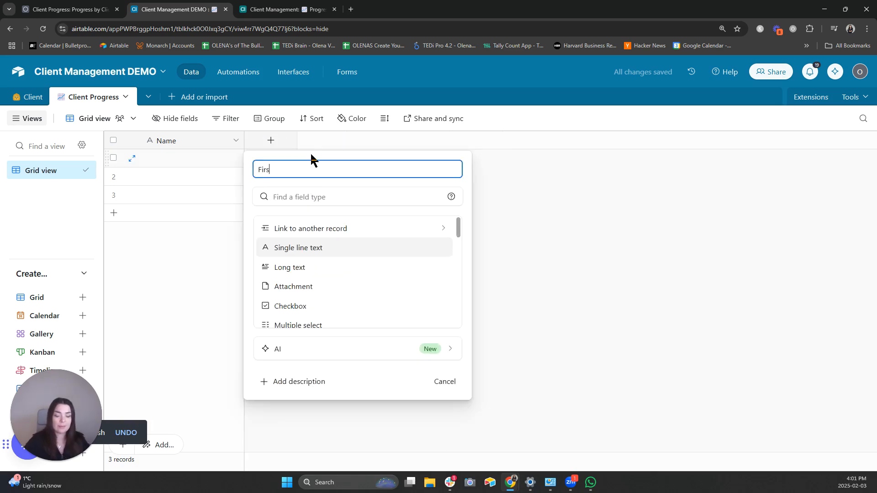
type("t")
type("Name")
left_click(311, 248)
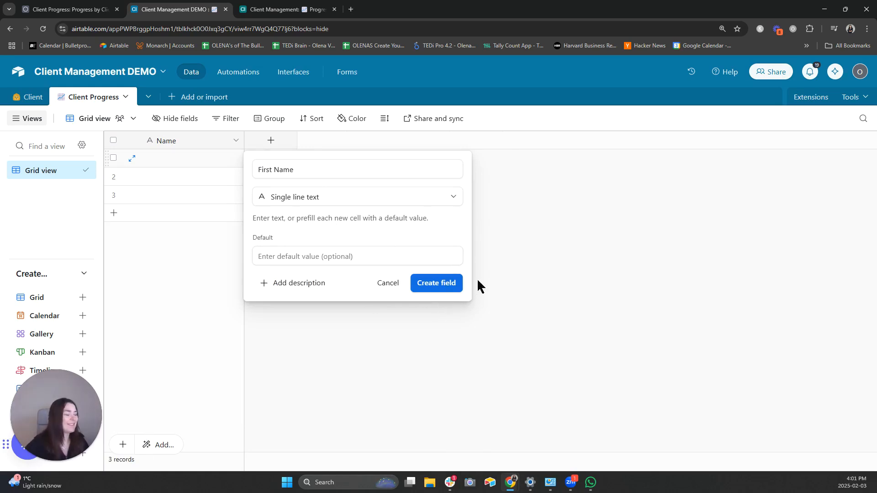
left_click(436, 283)
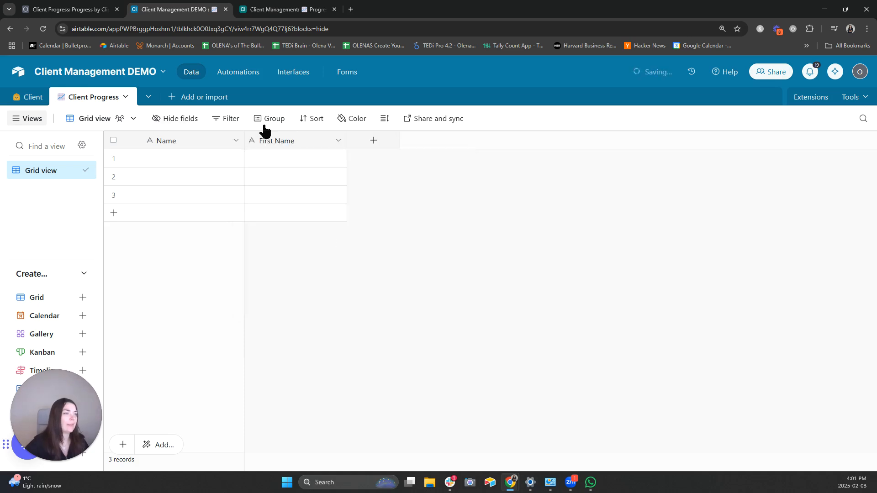
- Duplicate the First Name field and rename the copy 'Last Name'
left_click(338, 141)
left_click(348, 197)
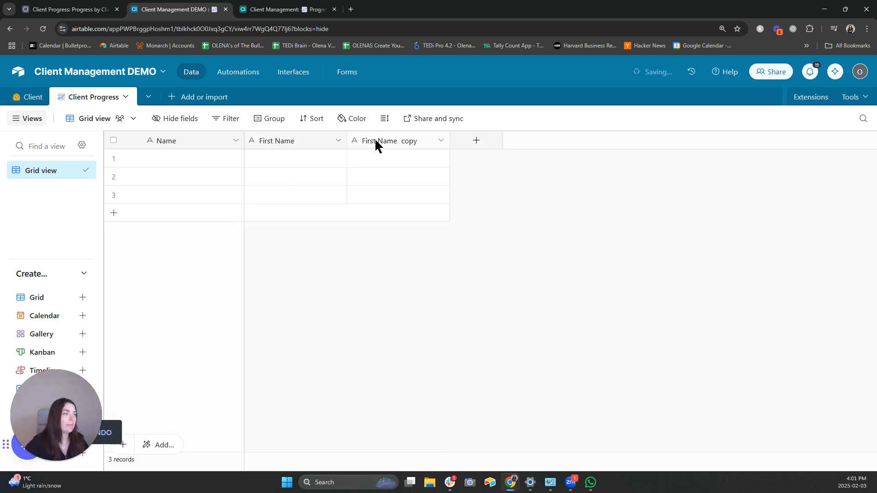
double_click(376, 142)
left_click_drag(428, 169, 308, 159)
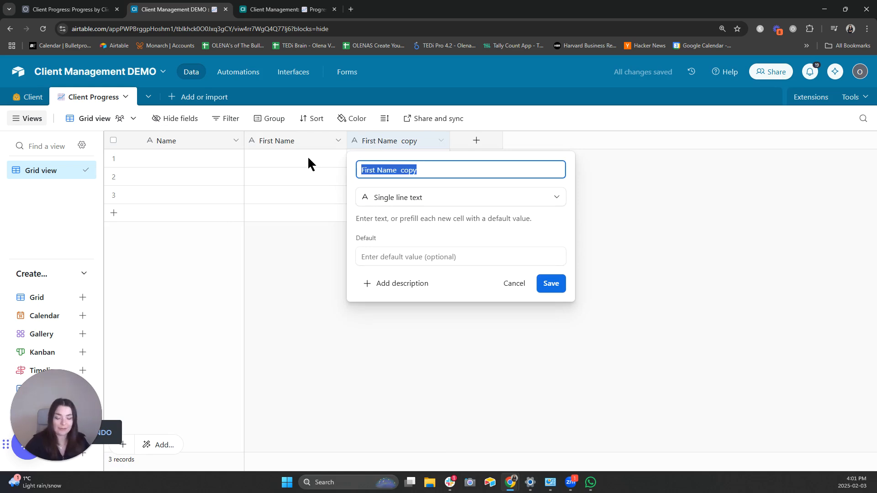
type("Last Name")
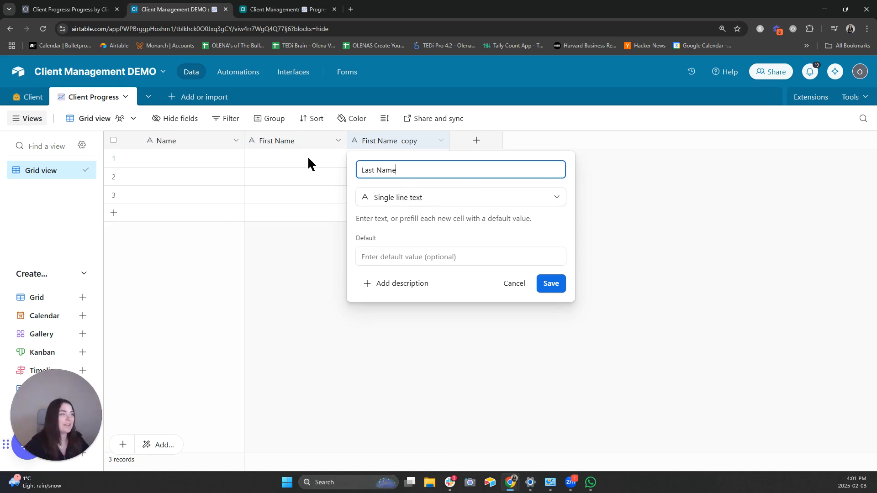
left_click(551, 283)
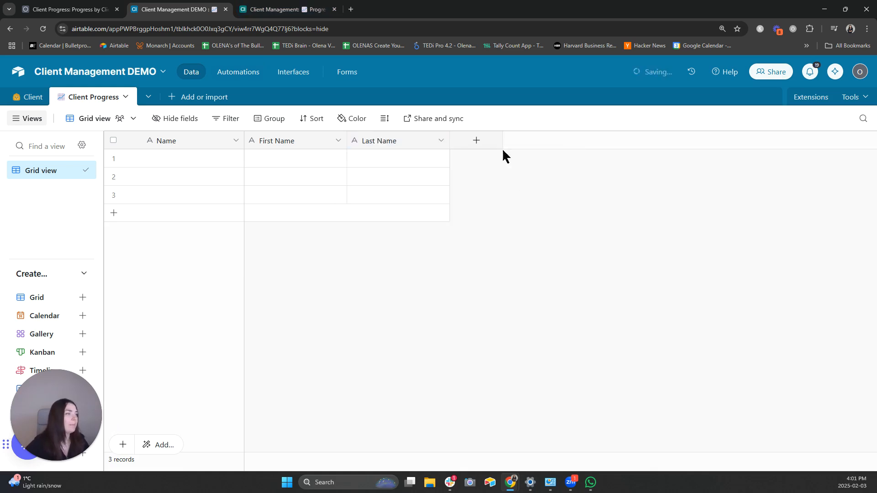
- Add an Email-type field named 'Email'
left_click(477, 140)
type("Email")
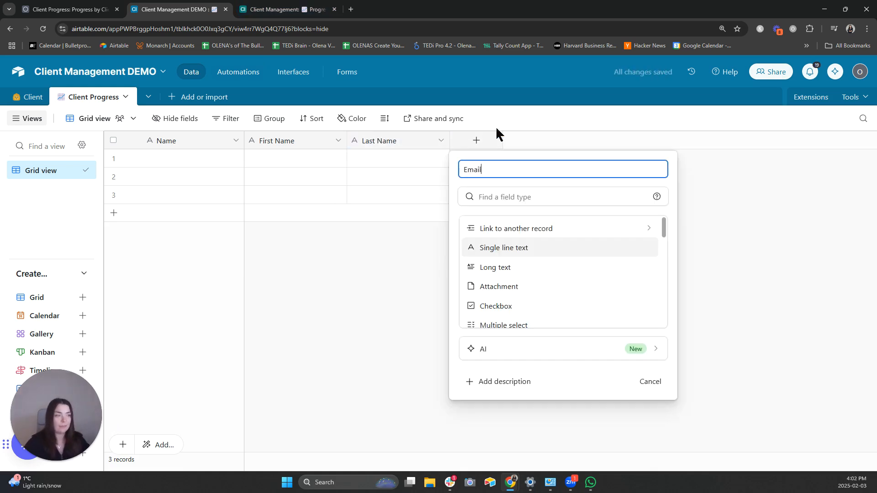
left_click(514, 198)
type("e")
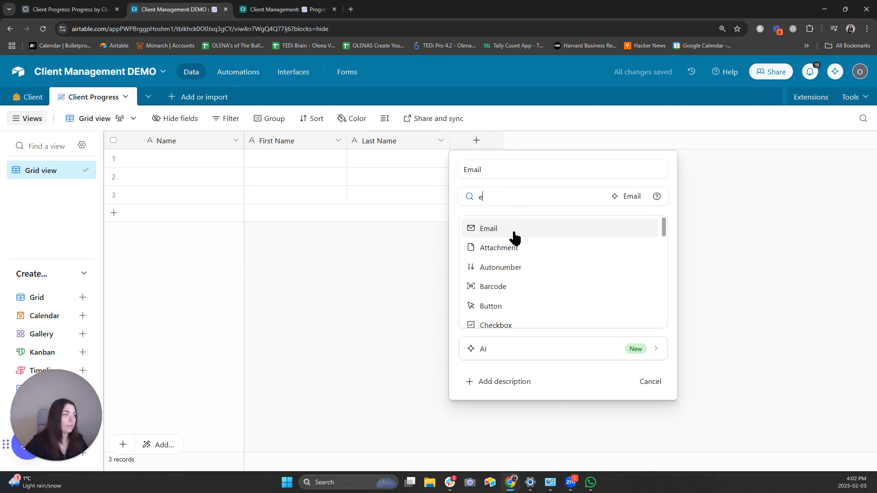
left_click(512, 236)
left_click(643, 248)
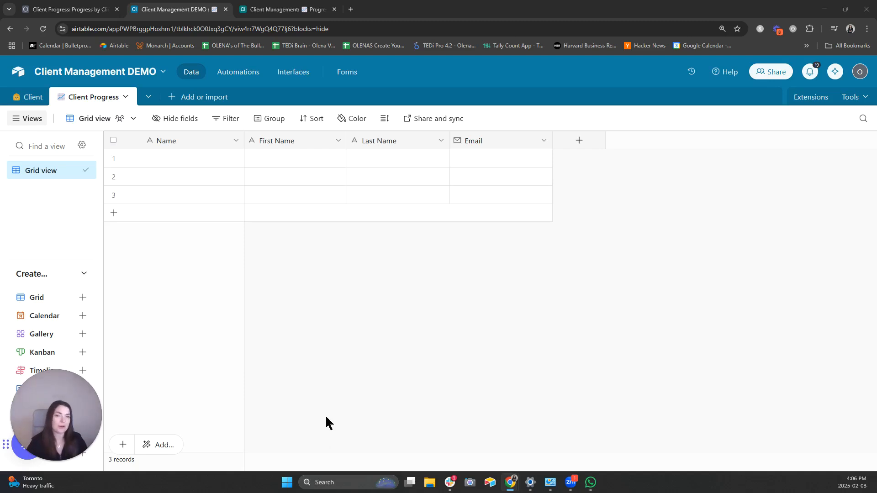
- Add a 'Confidence' Rating field with a maximum of 10
left_click(586, 140)
type("Confidence")
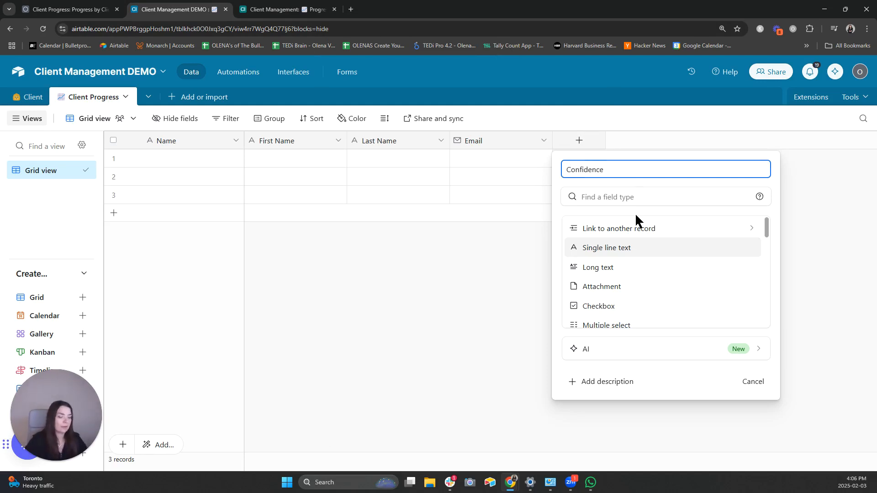
left_click(641, 197)
type("ra")
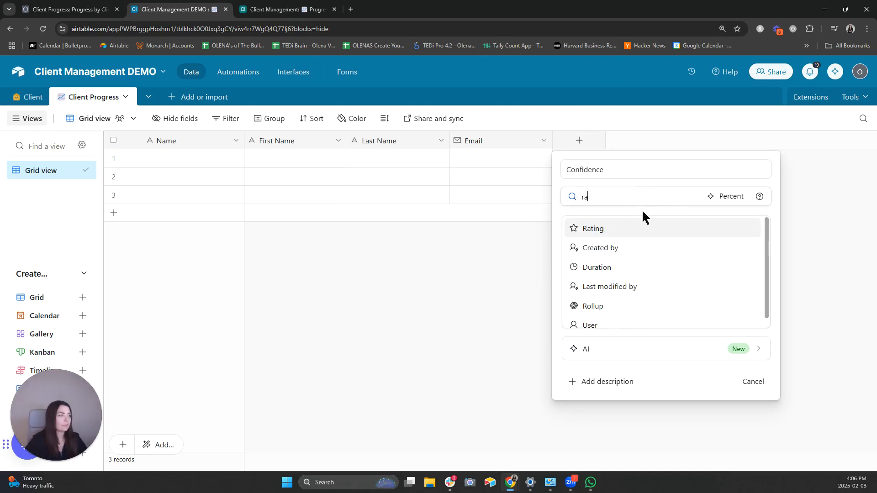
left_click(641, 229)
left_click(671, 254)
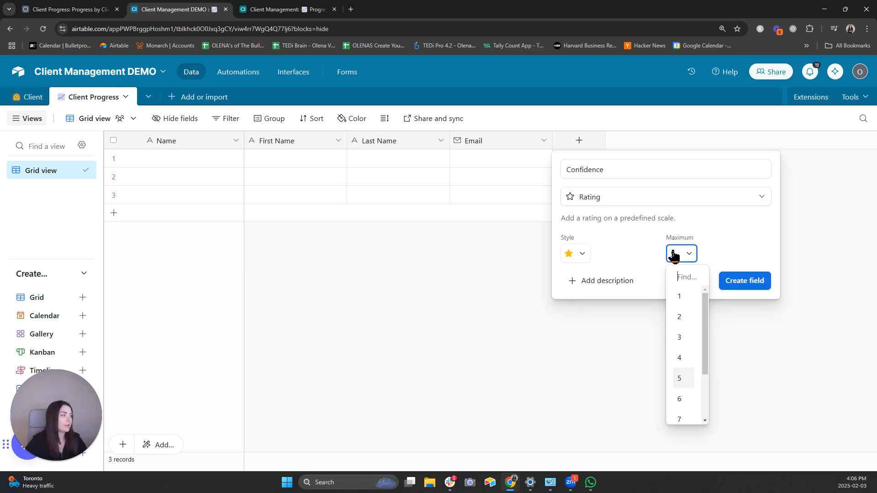
scroll(687, 365, "down", 2)
left_click(681, 411)
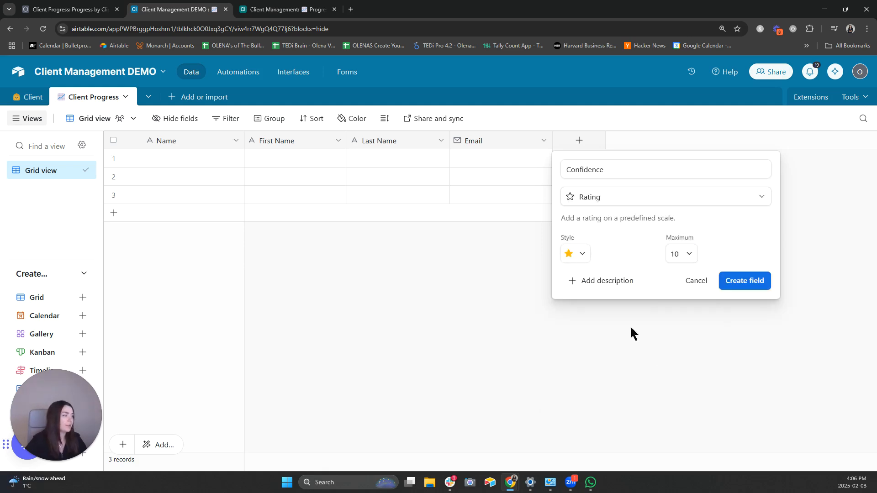
left_click(580, 255)
scroll(612, 325, "down", 3)
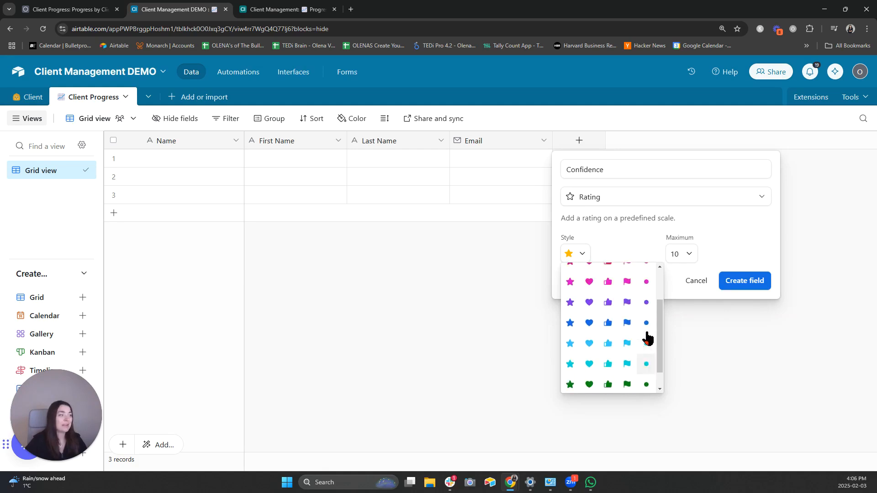
scroll(645, 331, "up", 5)
left_click(752, 233)
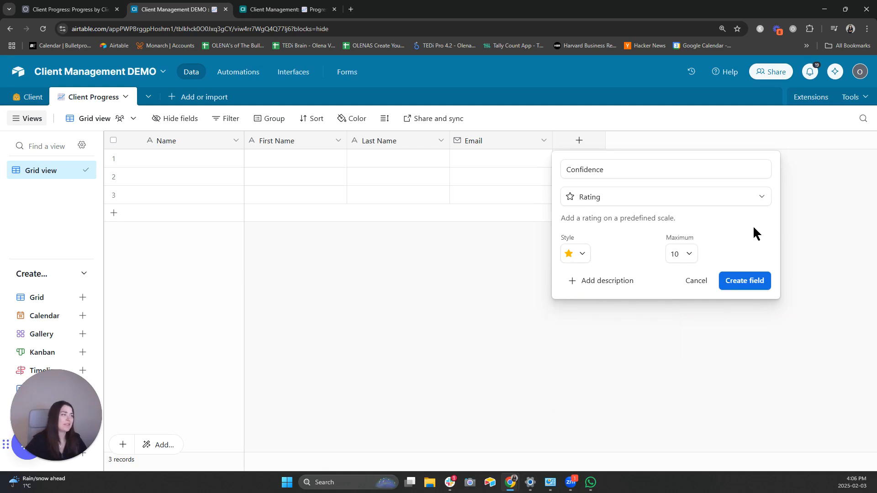
left_click(753, 284)
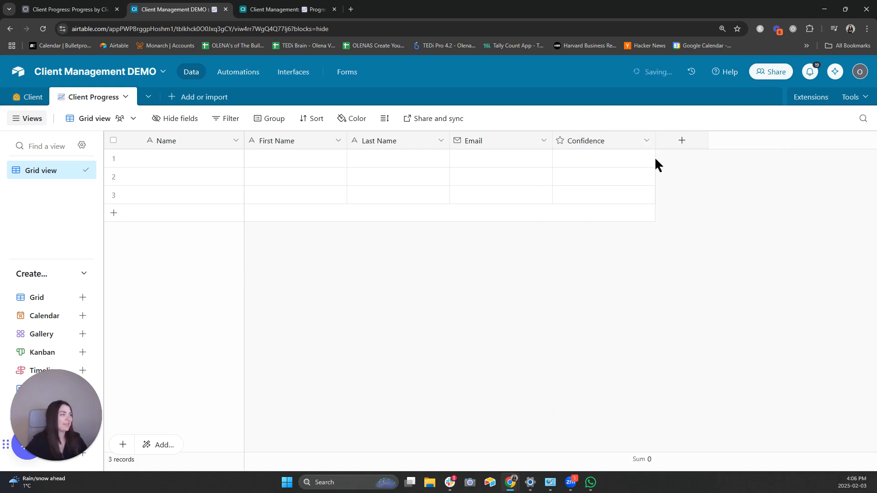
- Duplicate the Confidence field twice
left_click(646, 141)
left_click(638, 195)
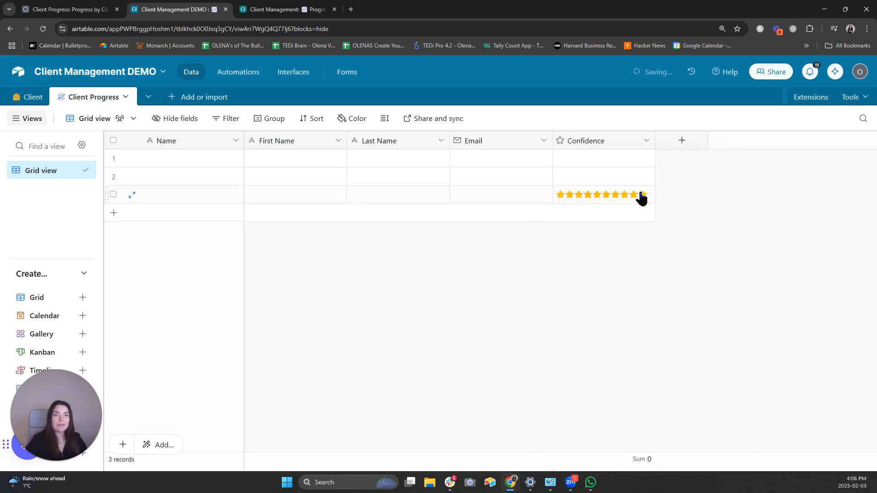
left_click(646, 141)
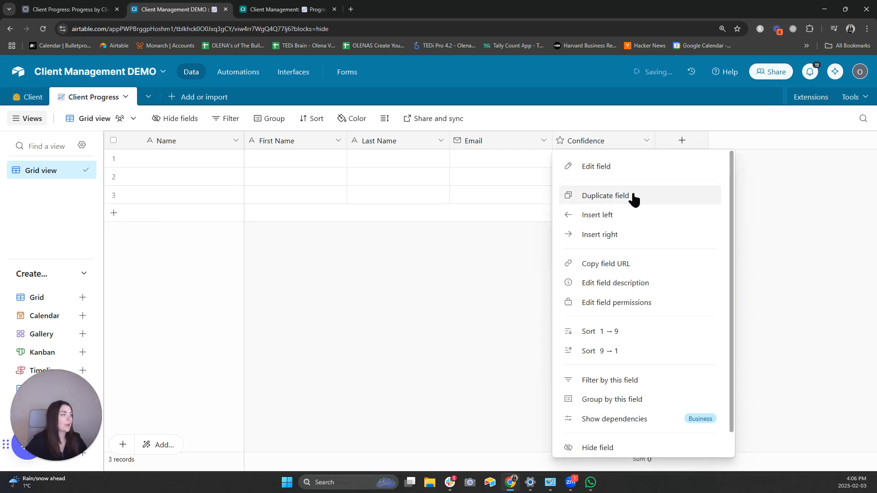
left_click(633, 196)
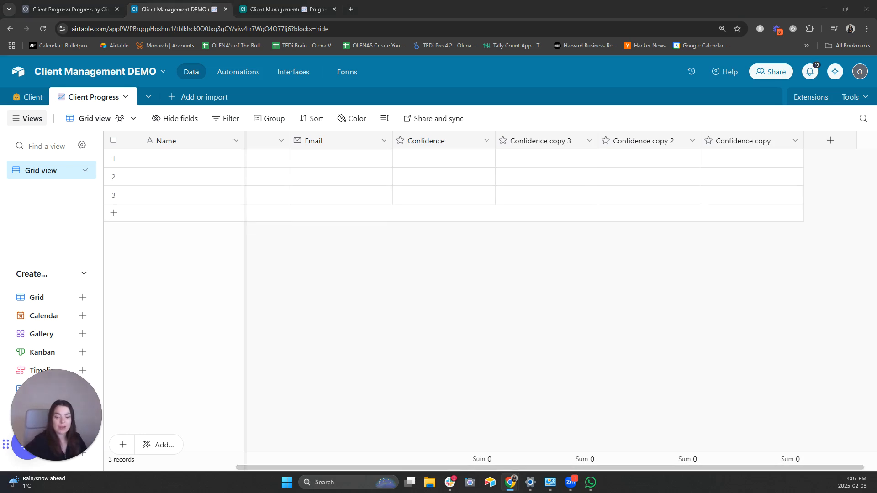
- Rename Confidence copy 2 to 'Audience Engagement' and open Confidence copy to rename it Adaptability
double_click(561, 141)
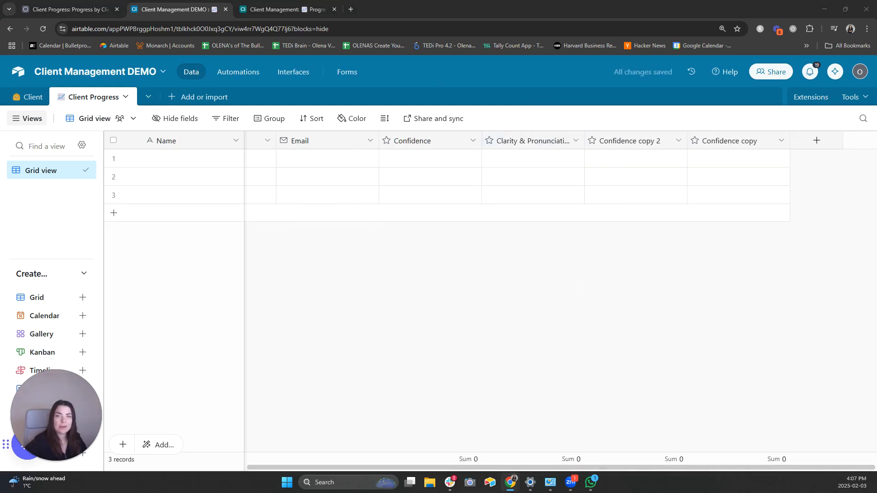
double_click(632, 142)
left_click(524, 166)
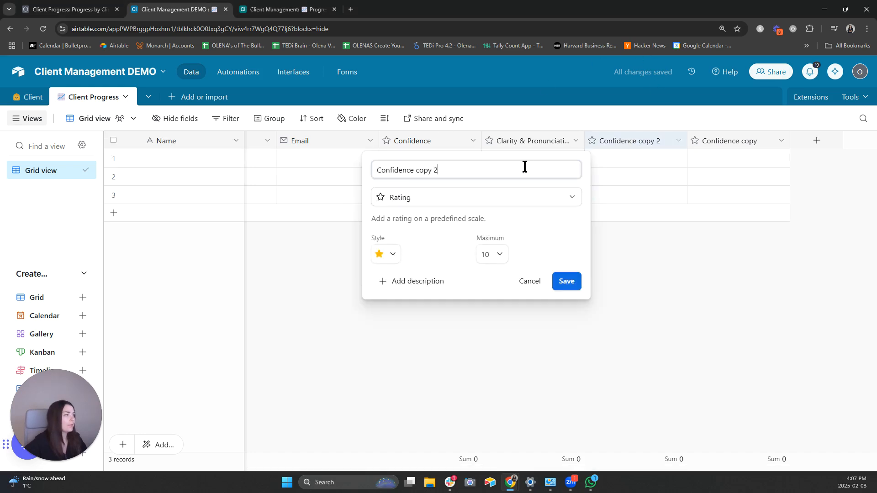
key("ctrl+a")
type("Audience Engagement")
left_click(566, 281)
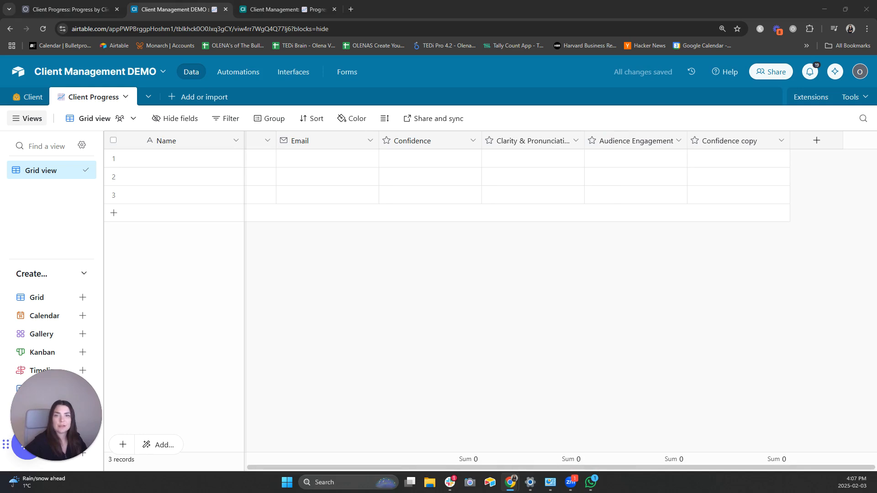
left_click(736, 141)
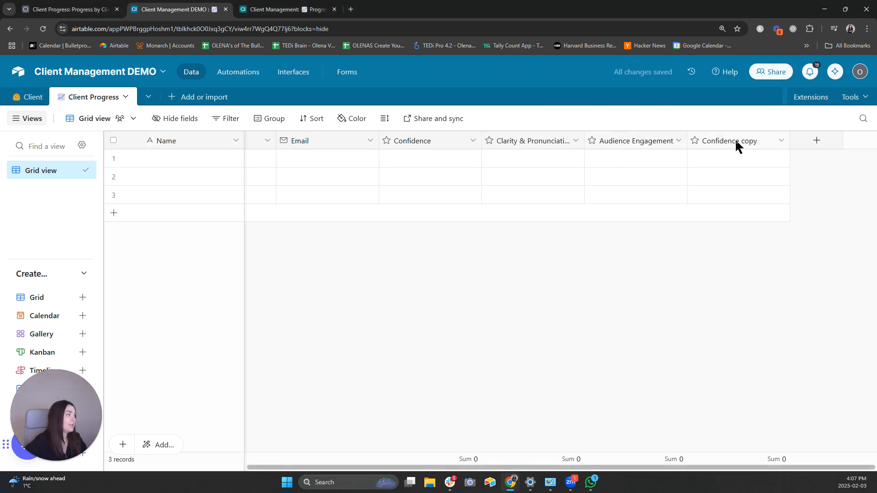
double_click(736, 141)
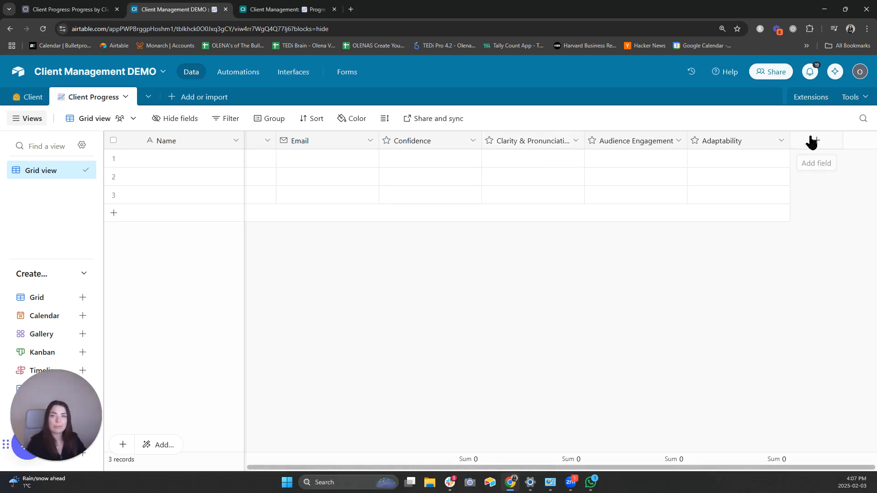
- Add a rich-text Long text field named 'What's one recent win you've had in your presentations?'
left_click(815, 141)
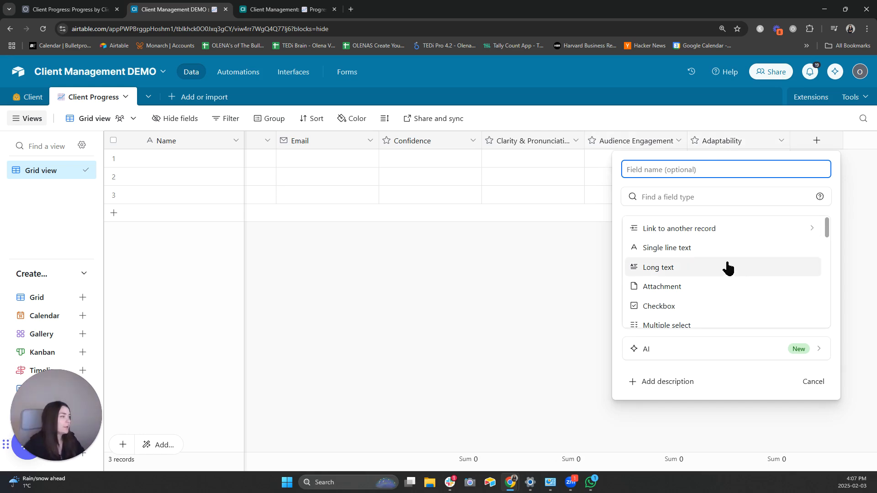
left_click(731, 268)
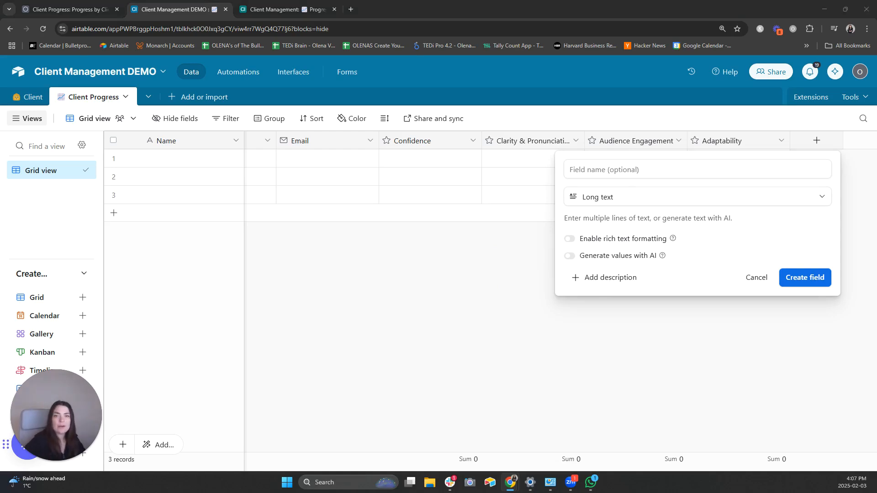
left_click(662, 169)
type("What's one recent win you've had in your presentations?")
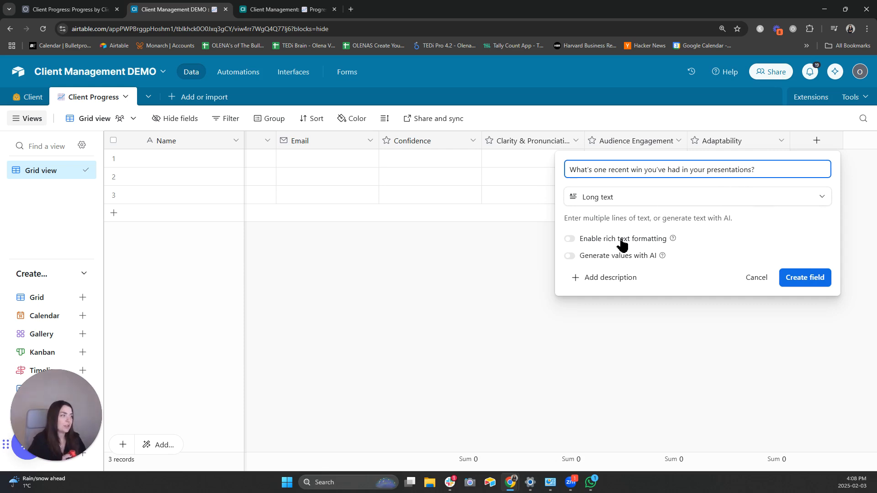
left_click(590, 239)
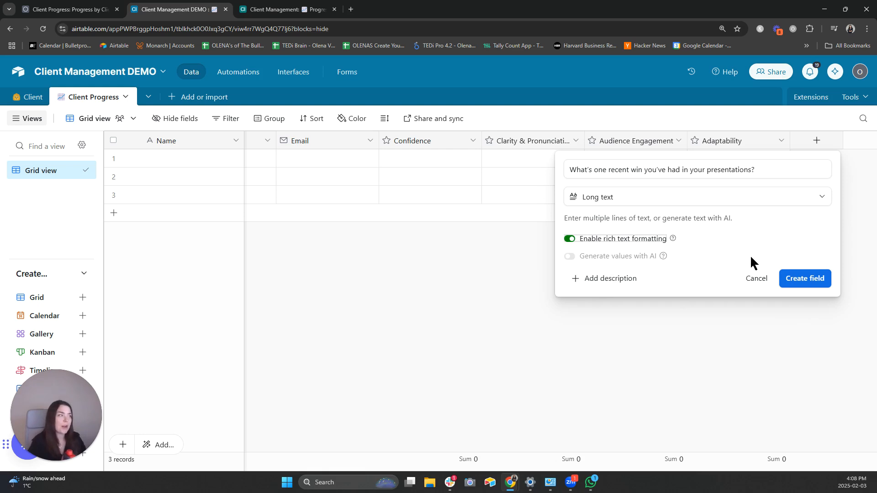
left_click(803, 280)
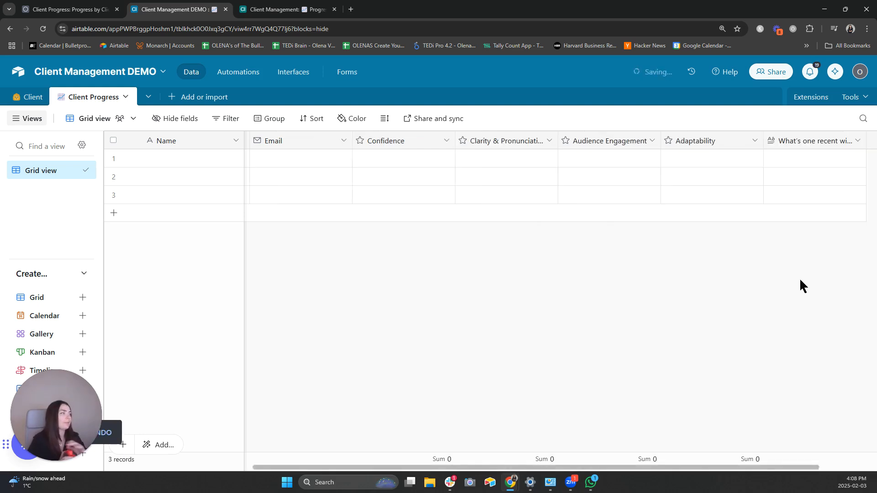
left_click_drag(484, 467, 544, 467)
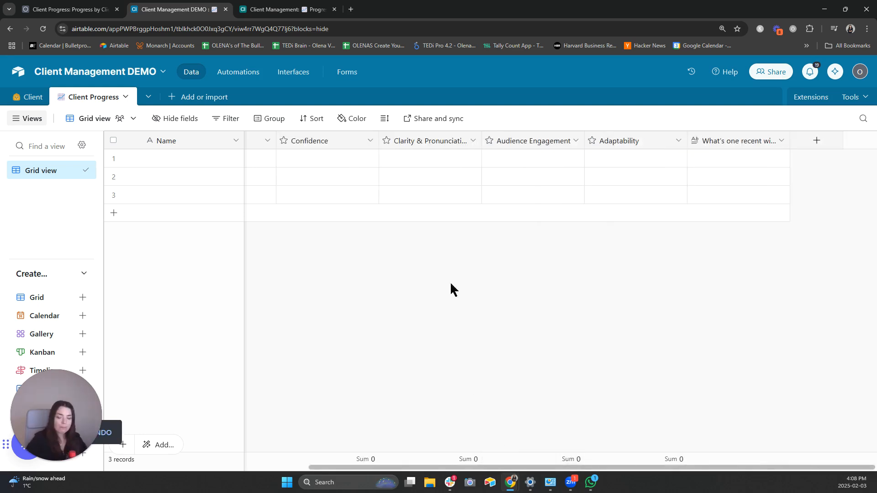
- Add a rich-text Long text field for the pasted biggest-challenge question
left_click(816, 141)
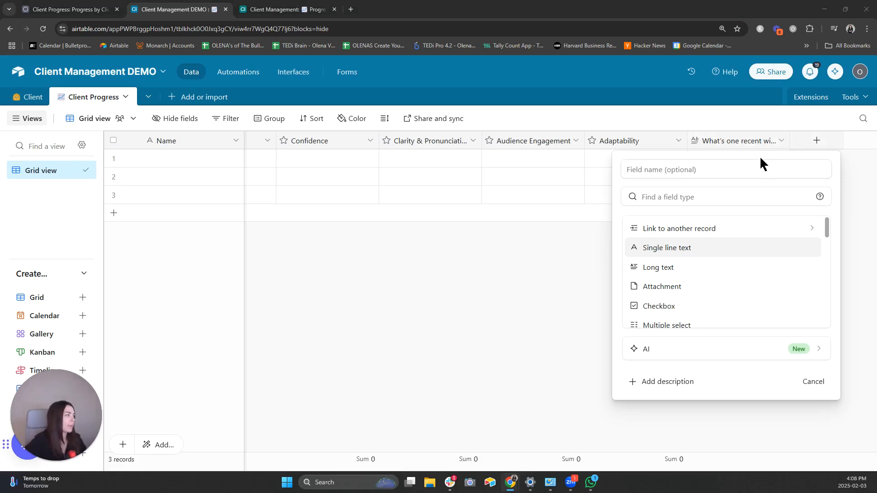
left_click(687, 173)
type("What’s the biggest challenge you still face?")
left_click(706, 196)
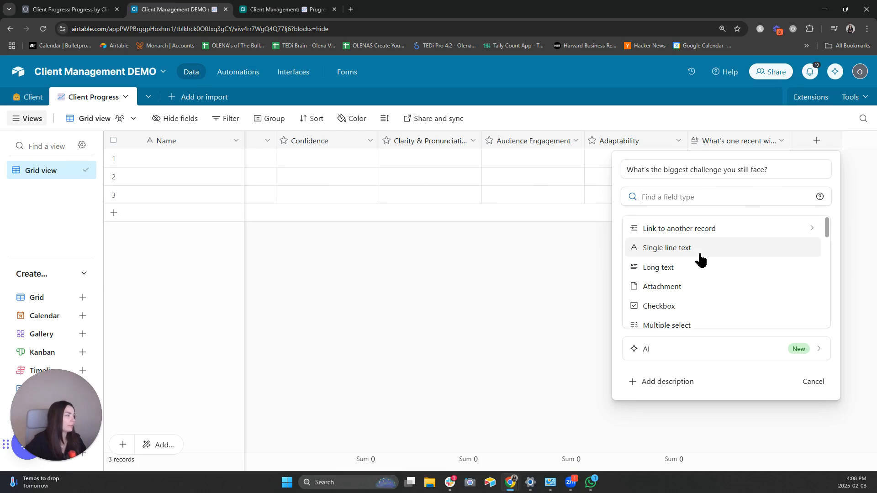
left_click(694, 269)
left_click(626, 237)
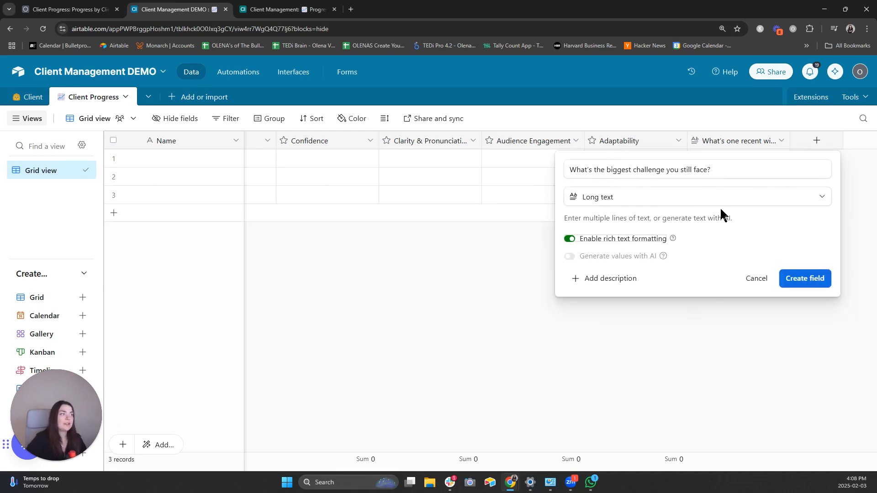
left_click(802, 279)
- Add a rich-text Long text field for the pasted help-needed question
left_click(808, 144)
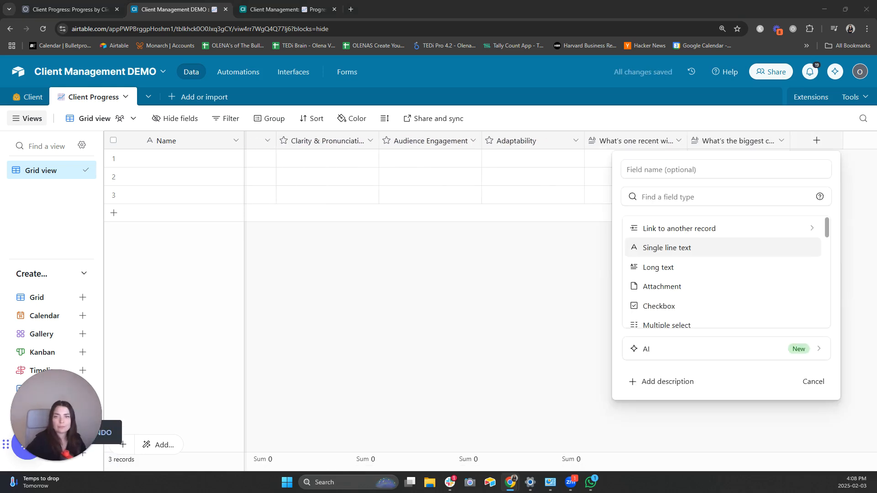
left_click(656, 168)
type("Do you need help with any particular part of the program?")
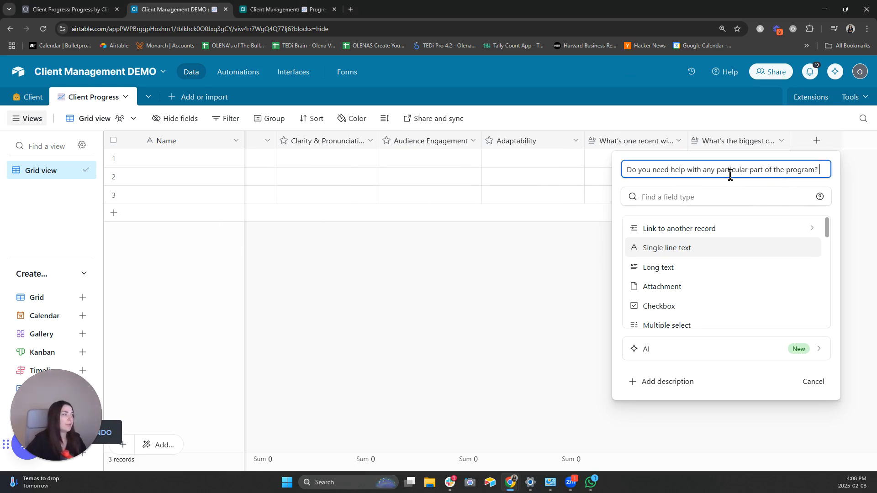
left_click(689, 268)
left_click(629, 240)
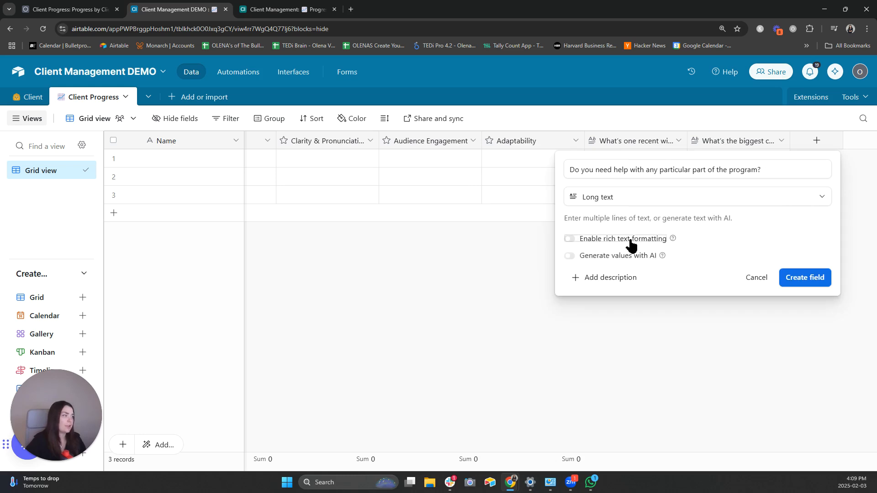
left_click(812, 278)
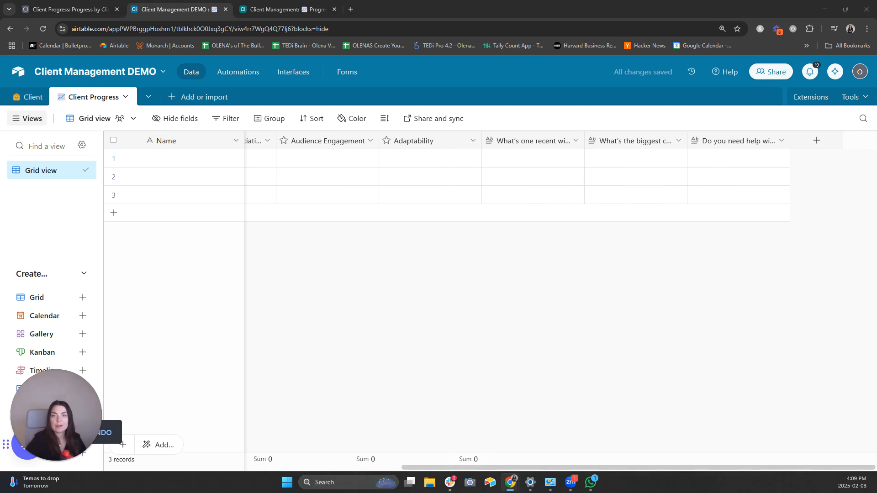
- Add a rich-text Long text field 'Is there anything you'd like to add or suggest?'
left_click(819, 141)
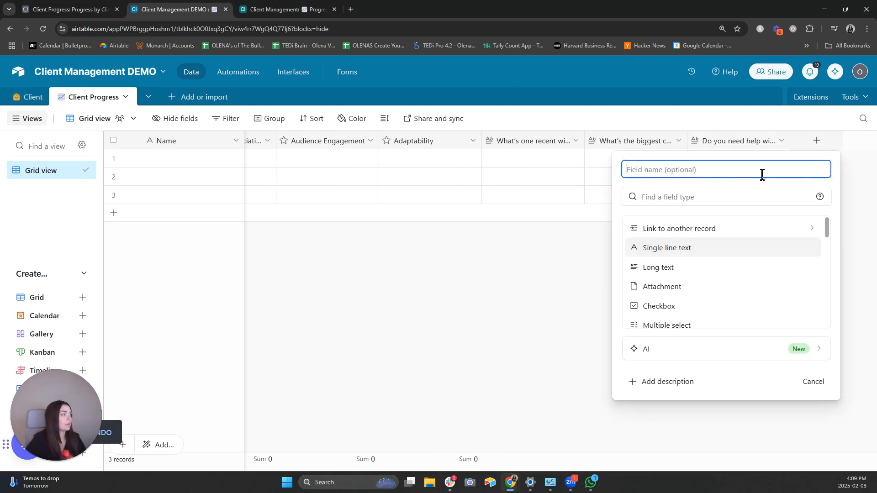
type("Is there anything you'd like to add or suggest?")
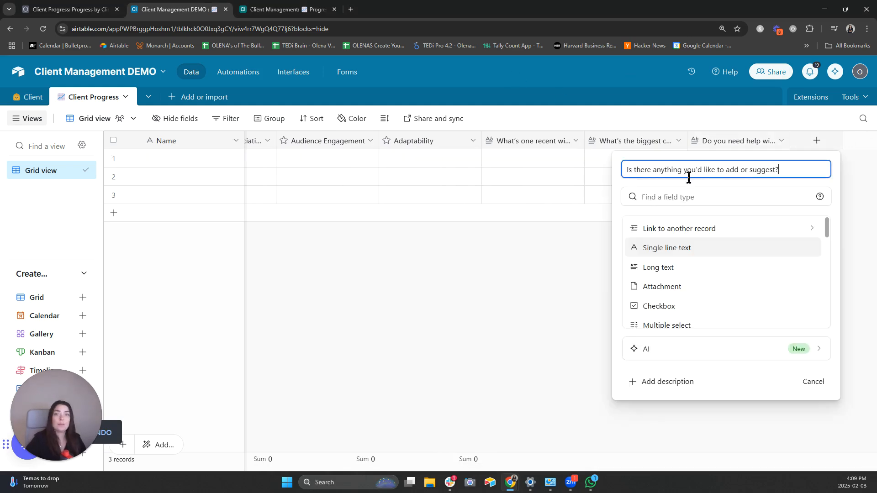
left_click(681, 269)
left_click(603, 239)
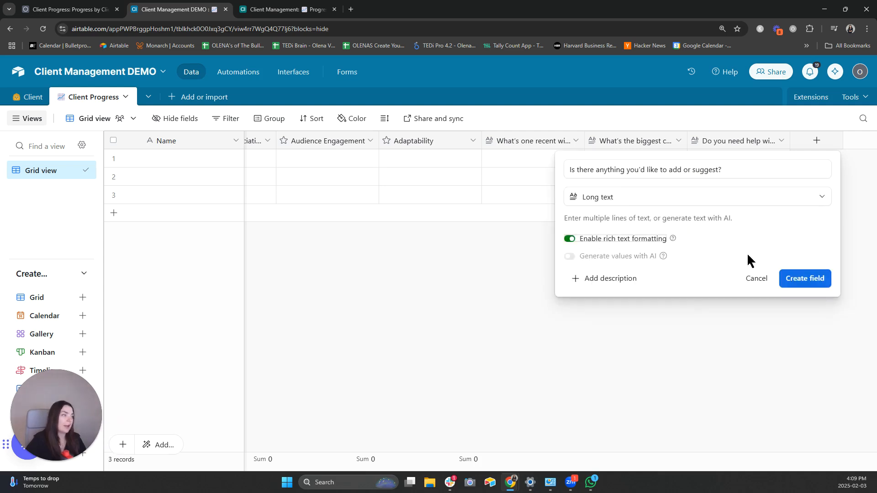
left_click(805, 280)
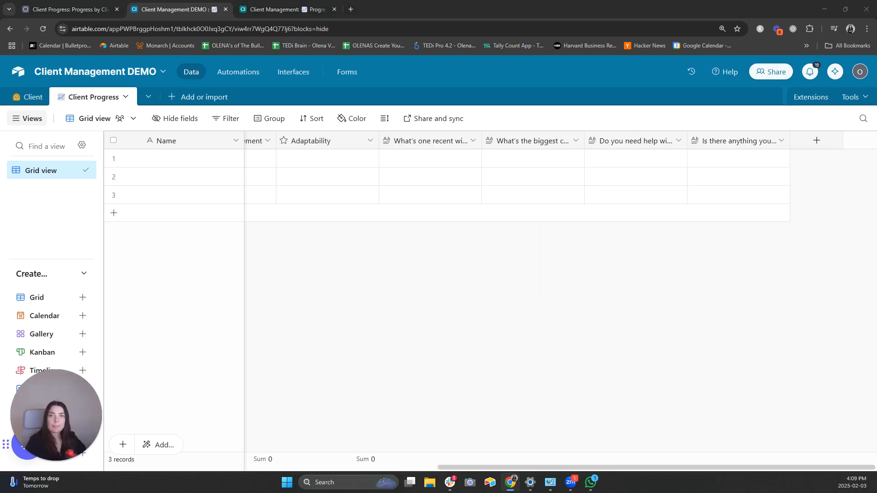
- Add a 'Date' field of type Created time, keeping the default date and time format
left_click(815, 142)
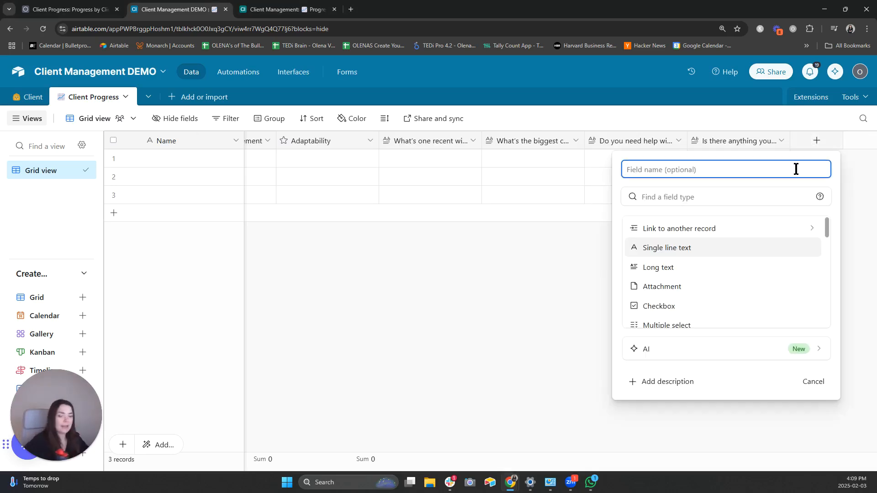
type("Date")
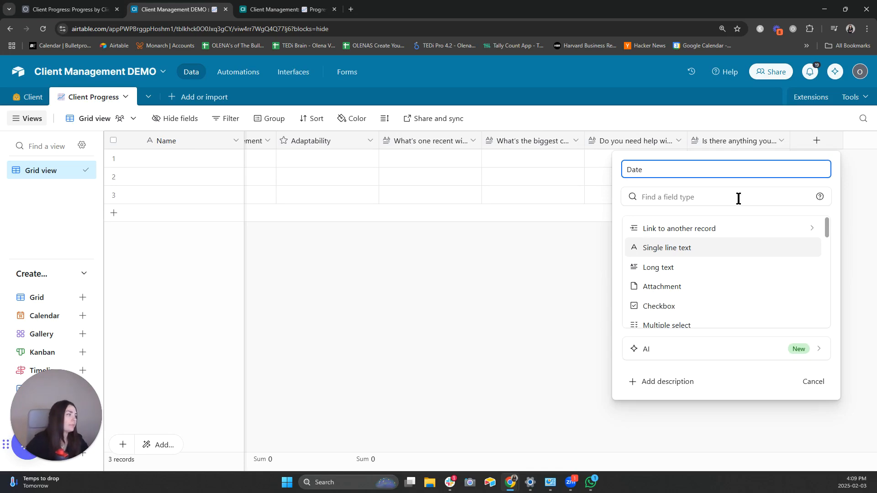
left_click(725, 196)
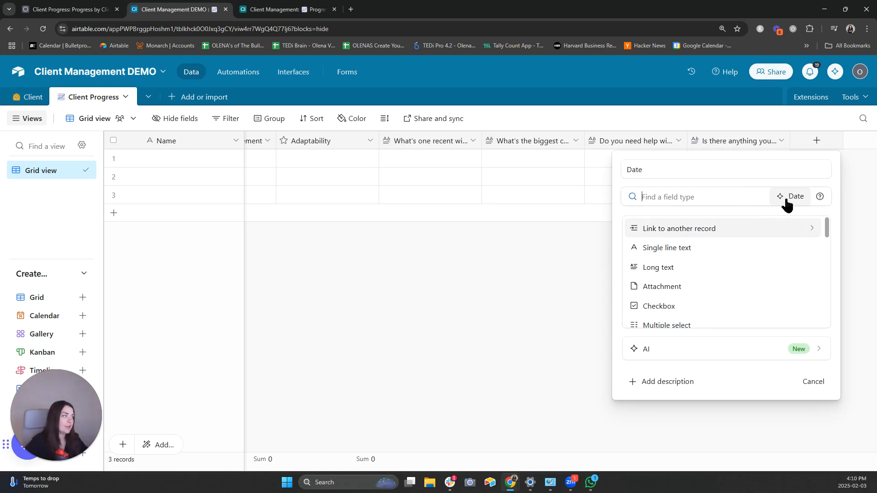
left_click(684, 170)
left_click_drag(827, 227, 831, 314)
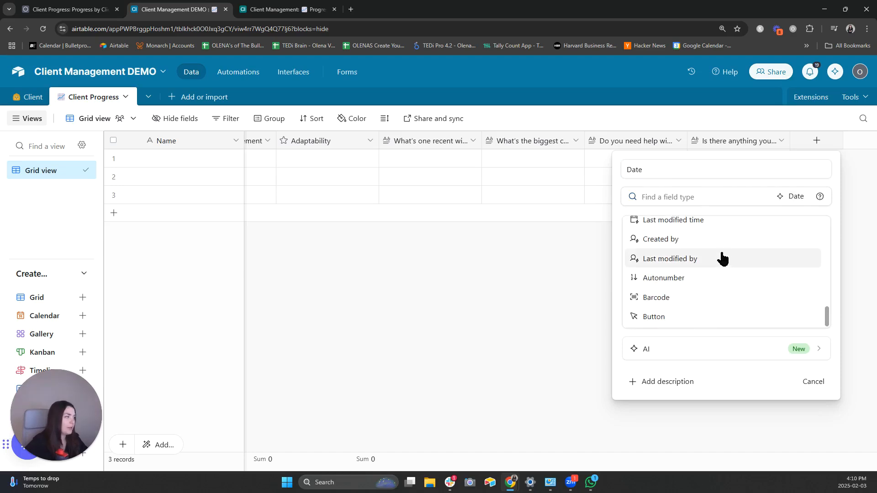
scroll(720, 257, "up", 1)
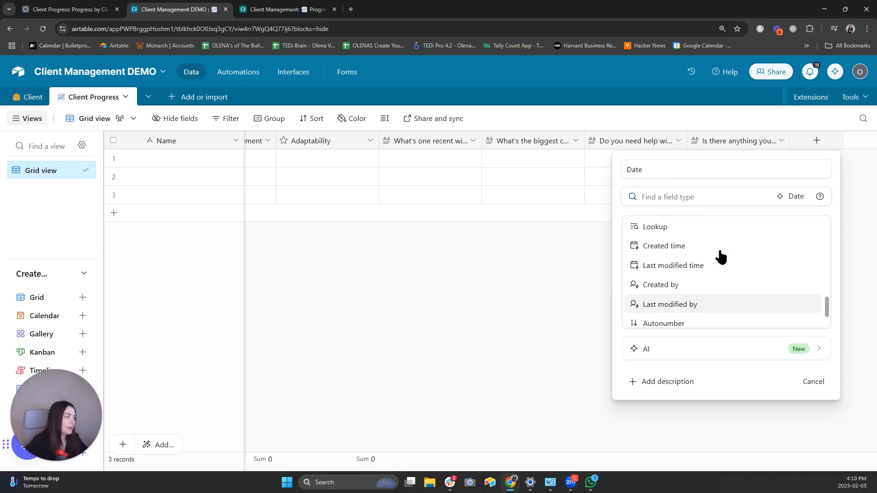
left_click(743, 249)
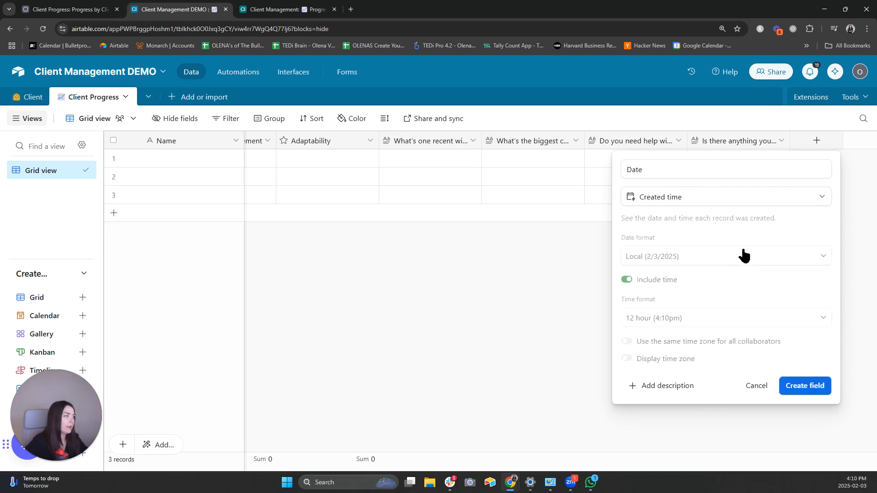
left_click(805, 387)
left_click(804, 143)
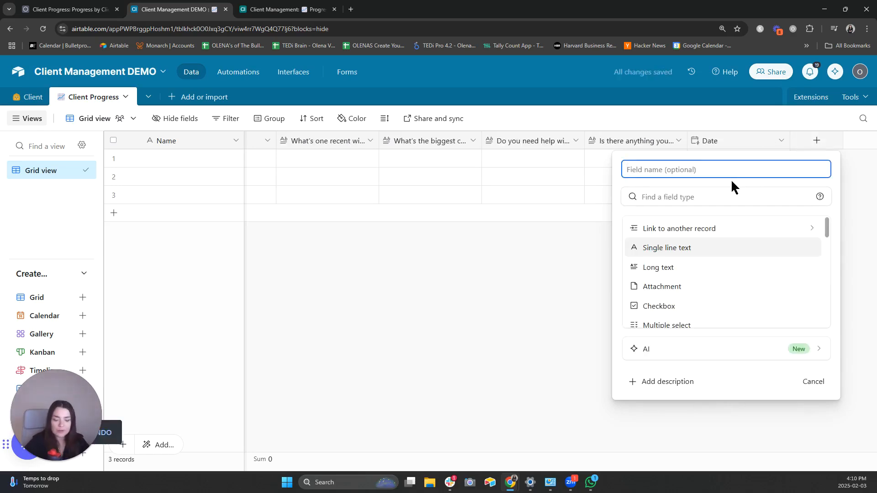
- Name the new field 'Month' and set its type to Formula
type("Month")
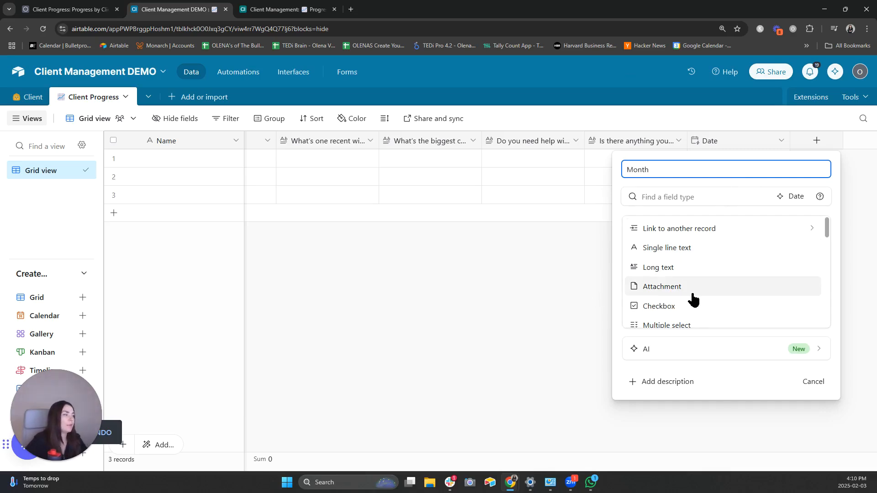
scroll(694, 285, "down", 5)
scroll(724, 281, "up", 5)
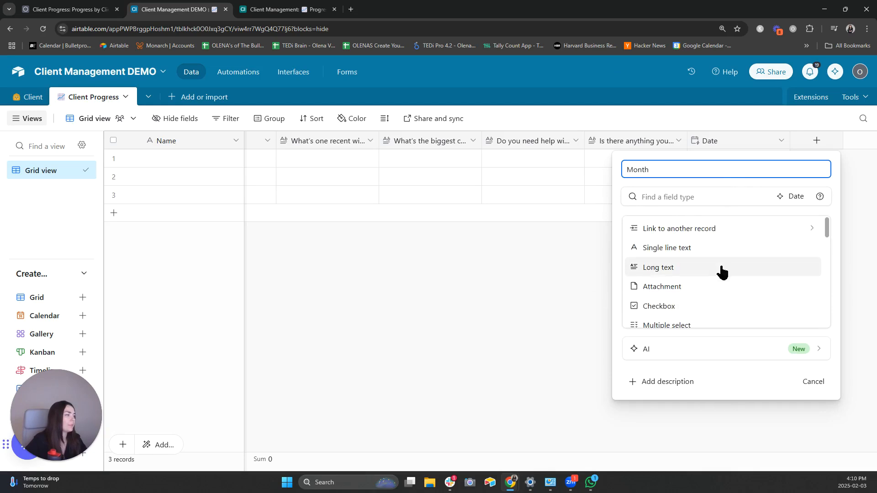
left_click(680, 199)
type("f")
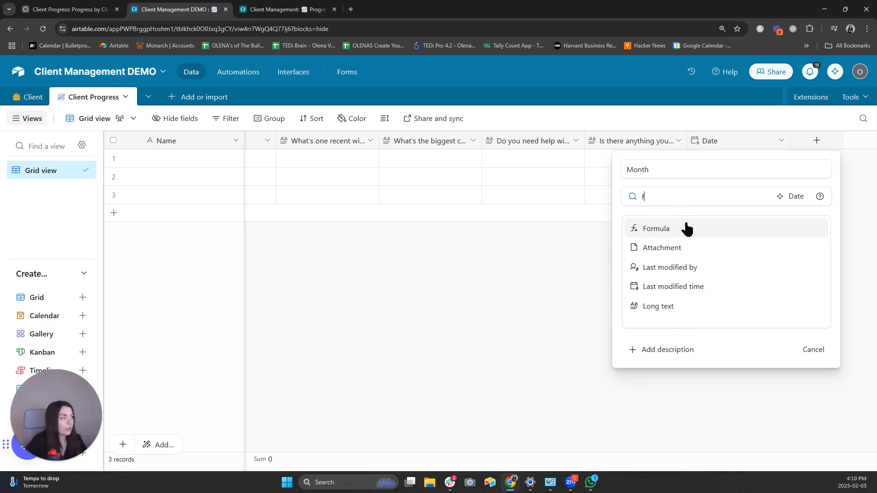
left_click(685, 227)
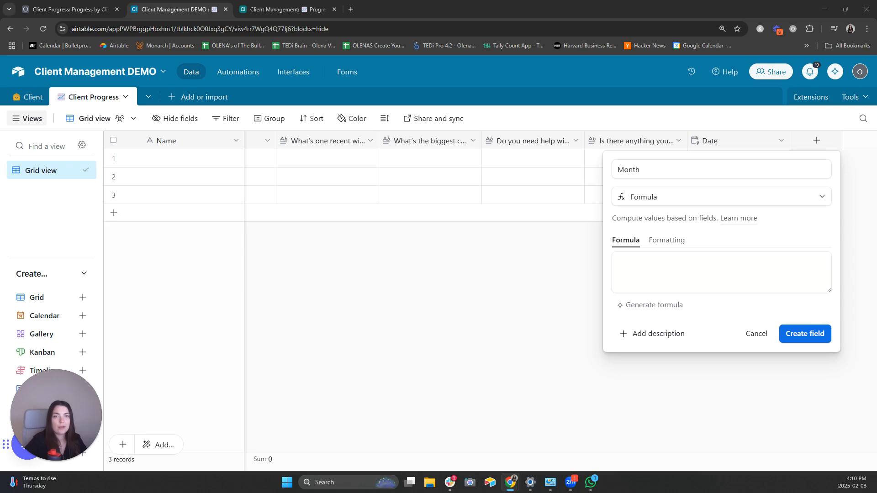
- Enter the formula DATETIME_FORMAT(Date, 'MMMM') and create the Month field
left_click(694, 273)
type("date")
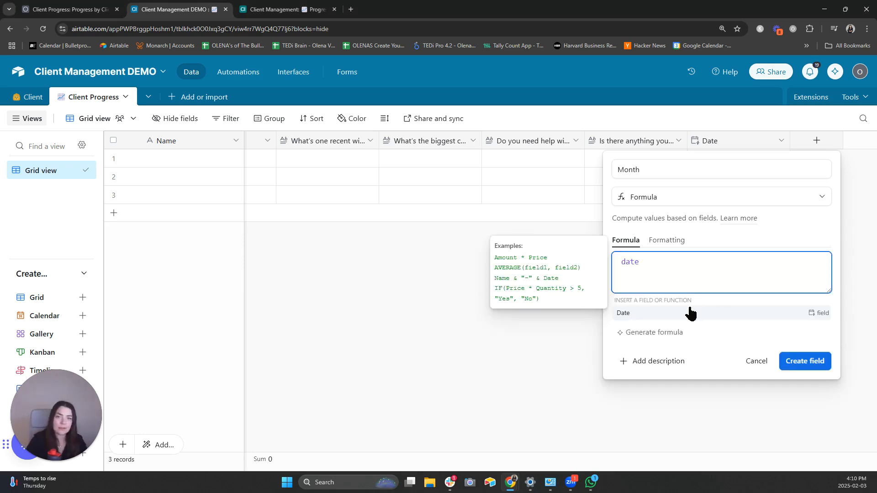
type("t")
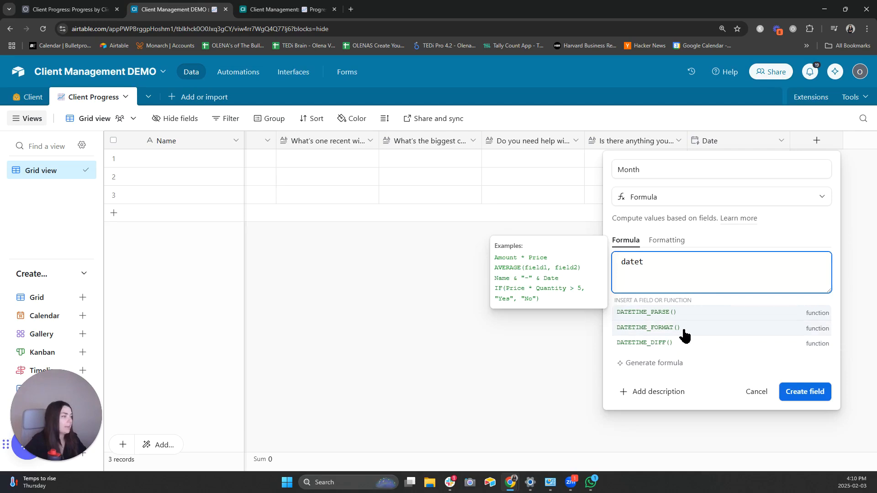
left_click(683, 335)
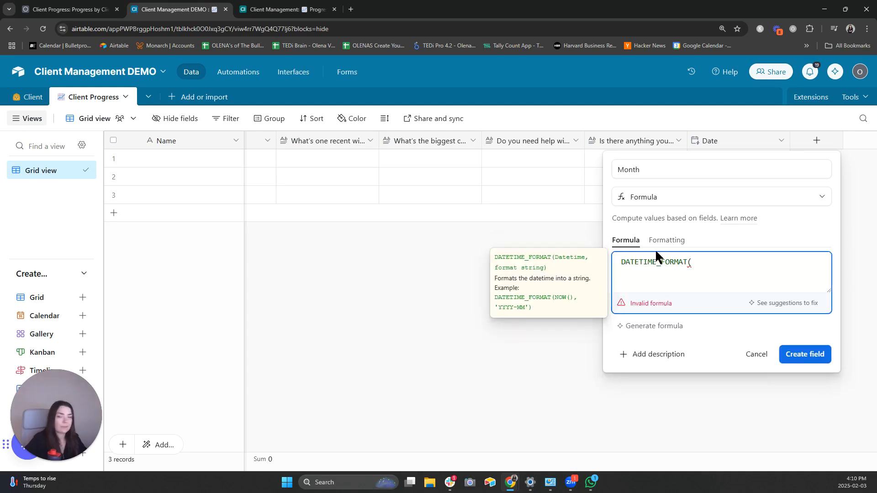
type("date")
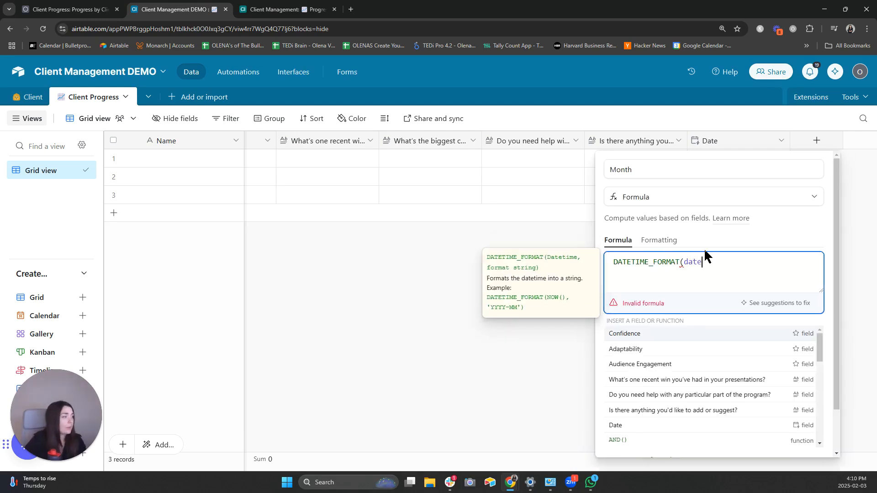
left_click(682, 334)
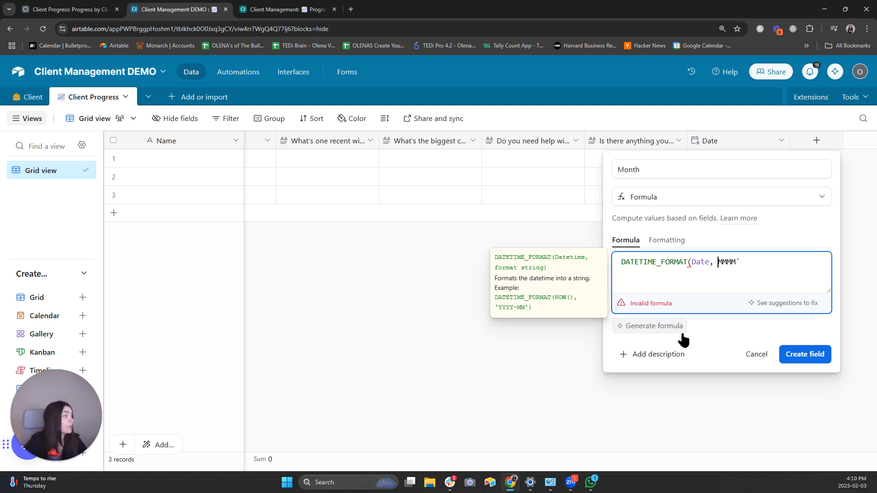
type("'")
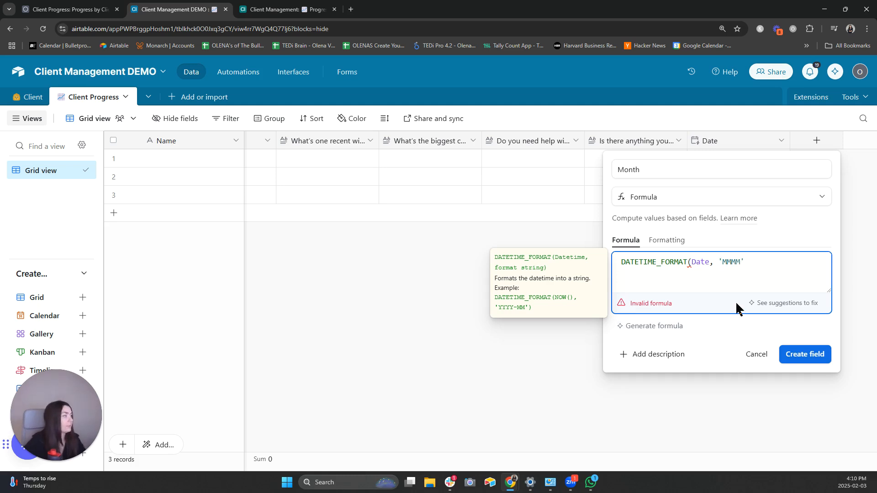
left_click(759, 266)
type(")")
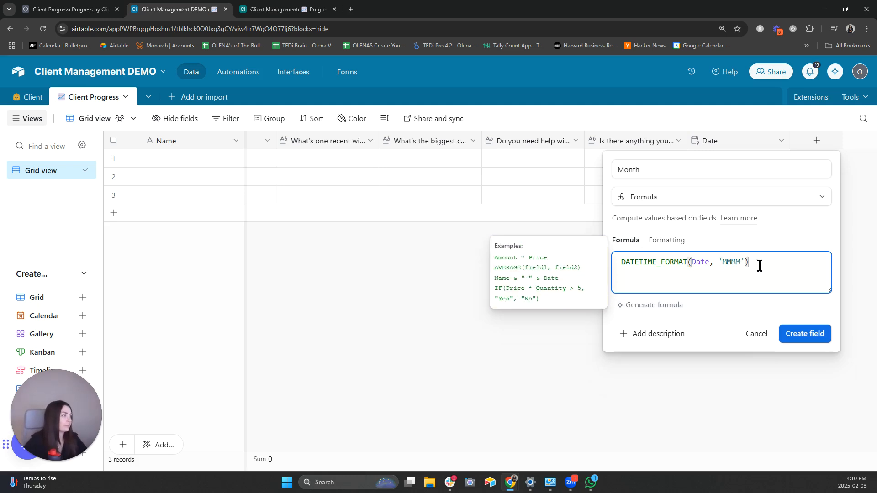
left_click(813, 335)
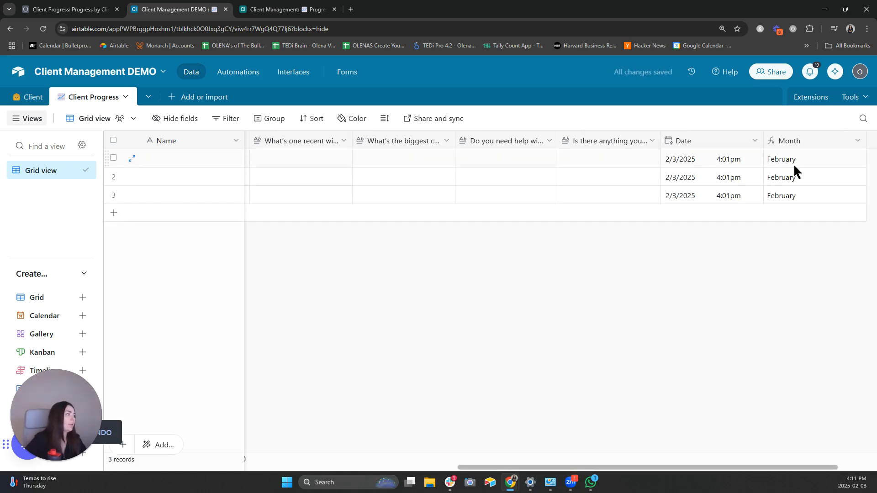
- Delete the three test records from the Client Progress table
left_click(113, 158)
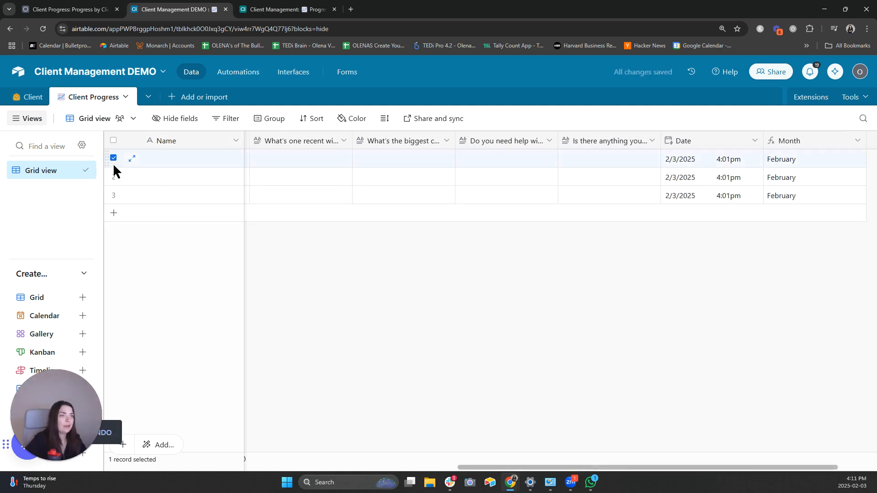
left_click(113, 175)
right_click(114, 192)
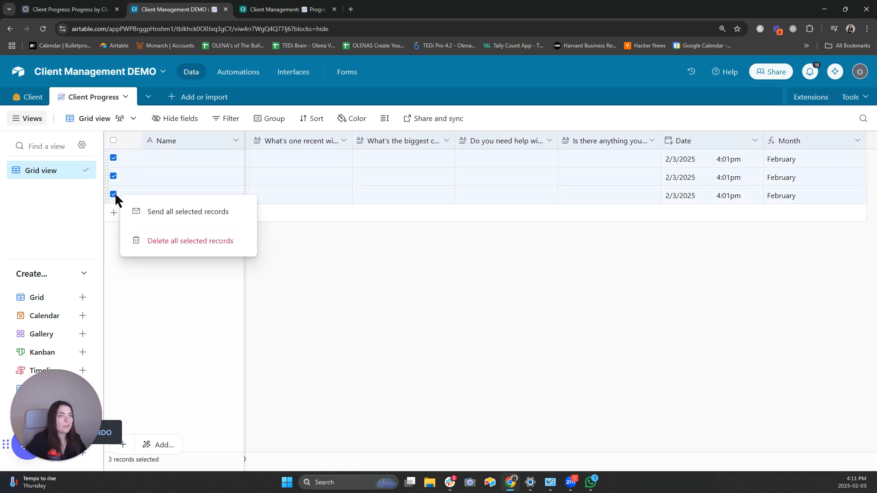
left_click(188, 241)
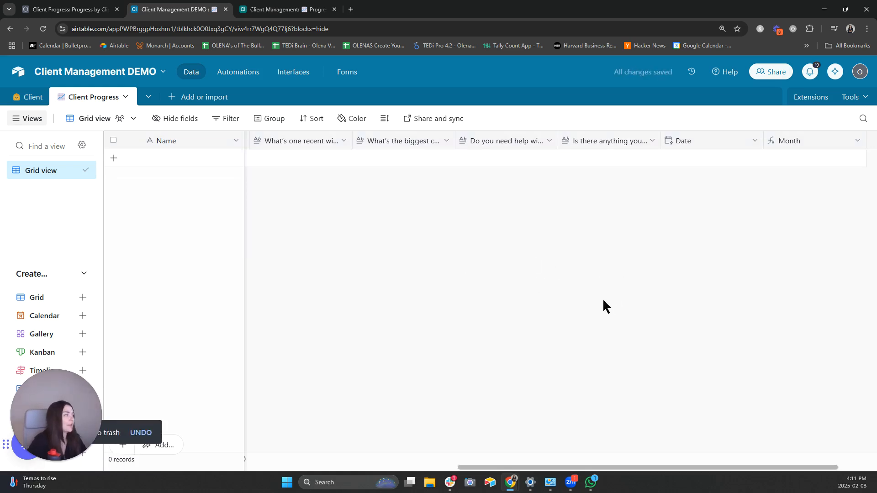
- Add a Client field linking to the Client table, skipping the lookup fields
scroll(761, 276, "right", 2)
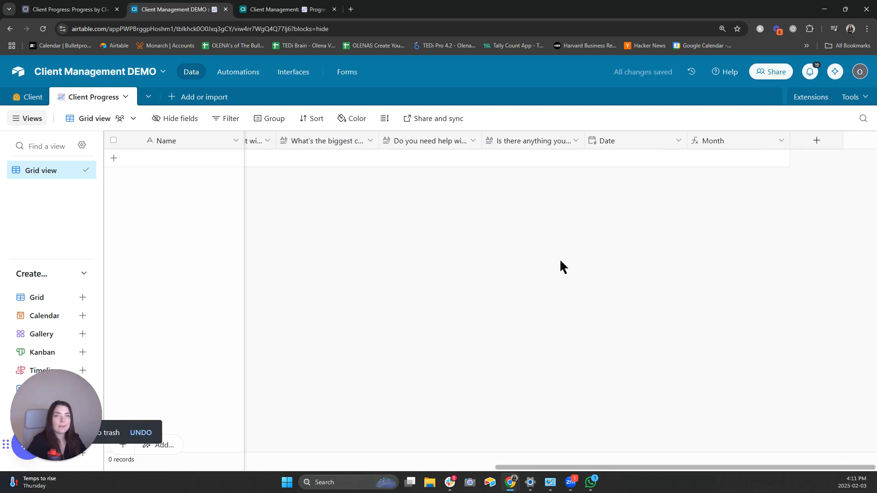
left_click(816, 140)
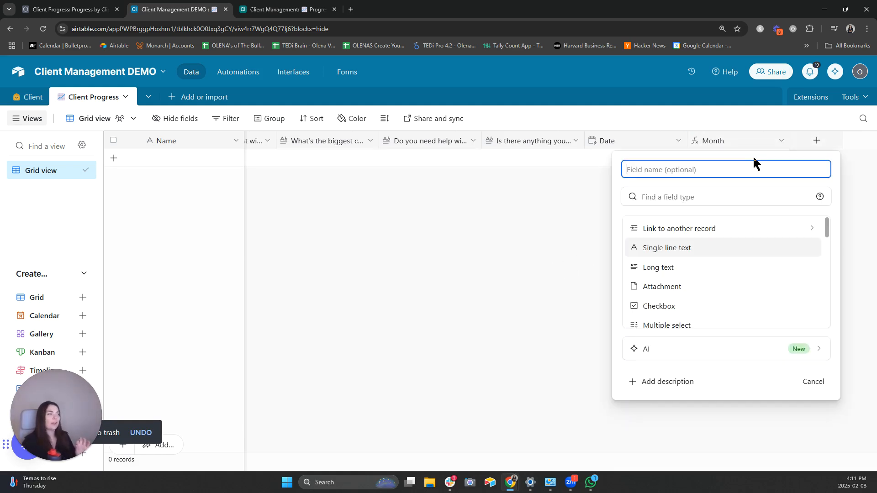
type("cl")
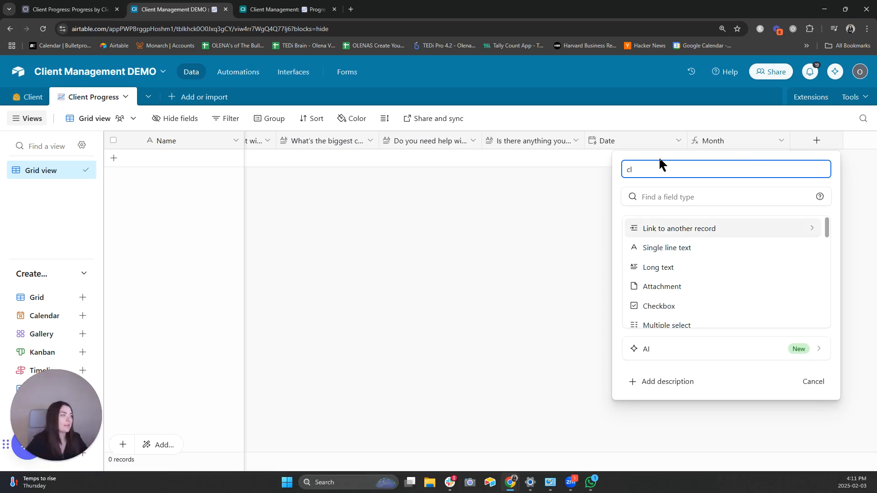
key("BackSpace")
key("BackSpace")
left_click(685, 228)
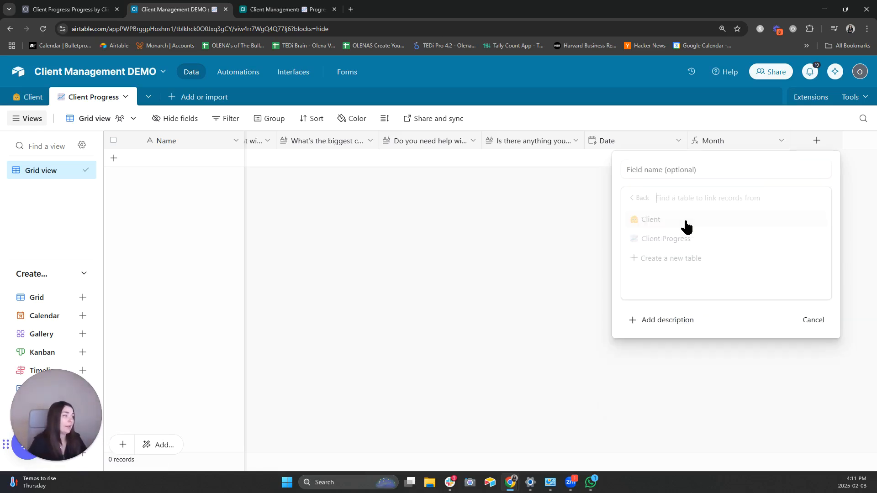
left_click(679, 220)
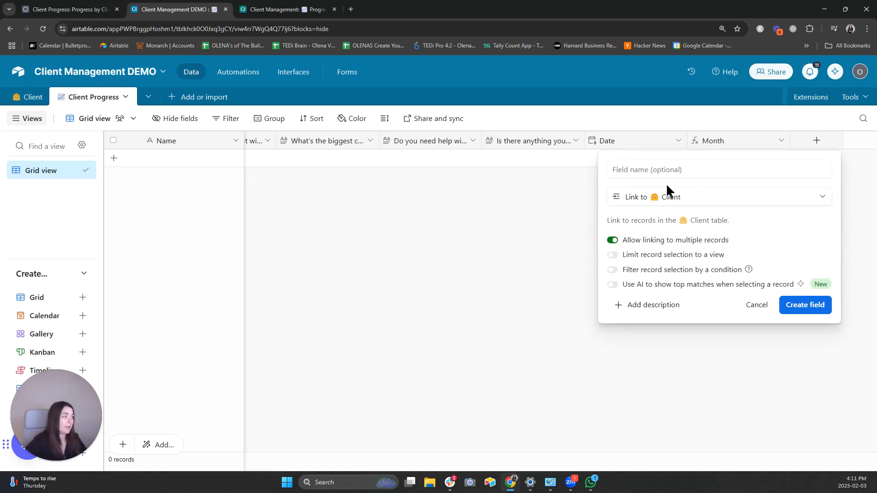
left_click(802, 311)
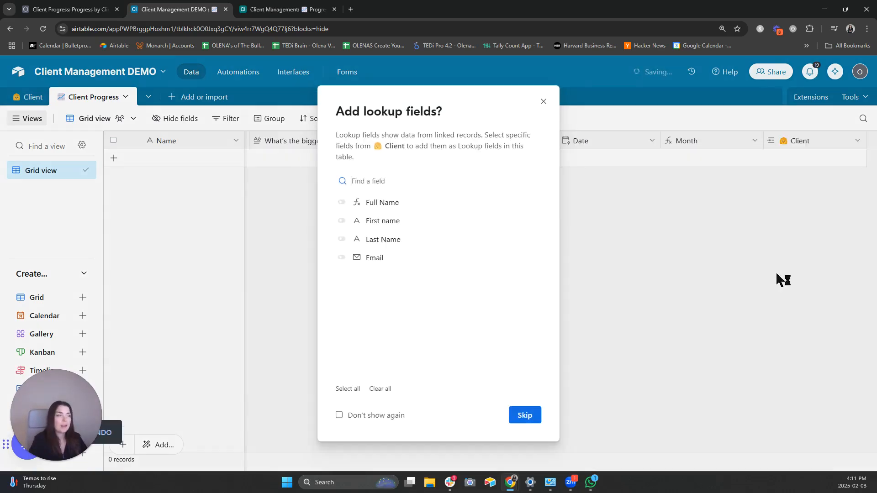
left_click(525, 415)
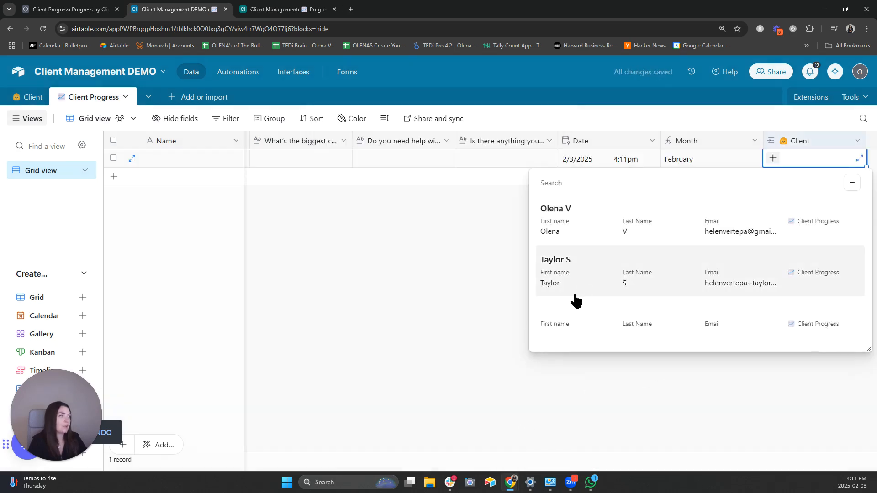
left_click(457, 409)
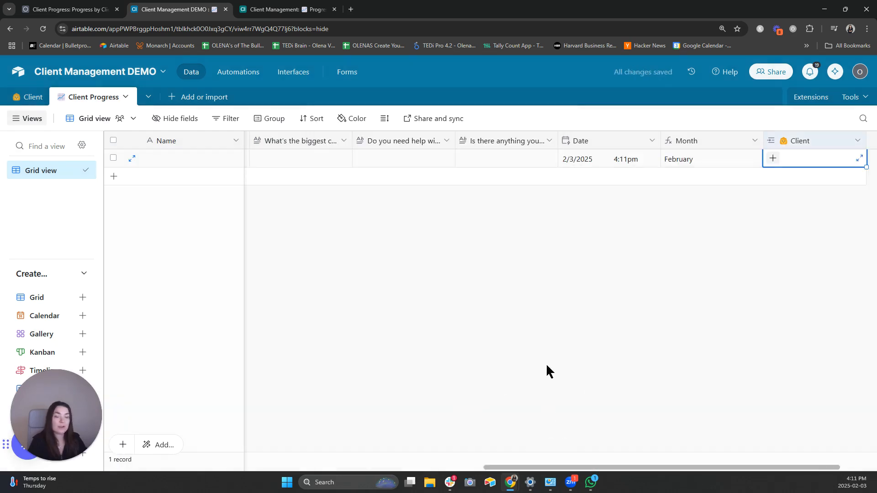
scroll(572, 319, "right", 2)
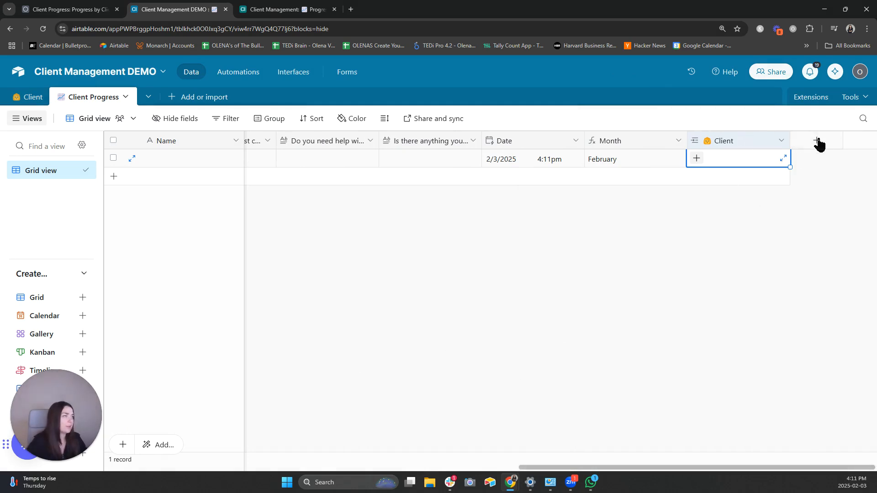
- In the Client table, start a new Rollup field named Latest Progress Submission
left_click(33, 100)
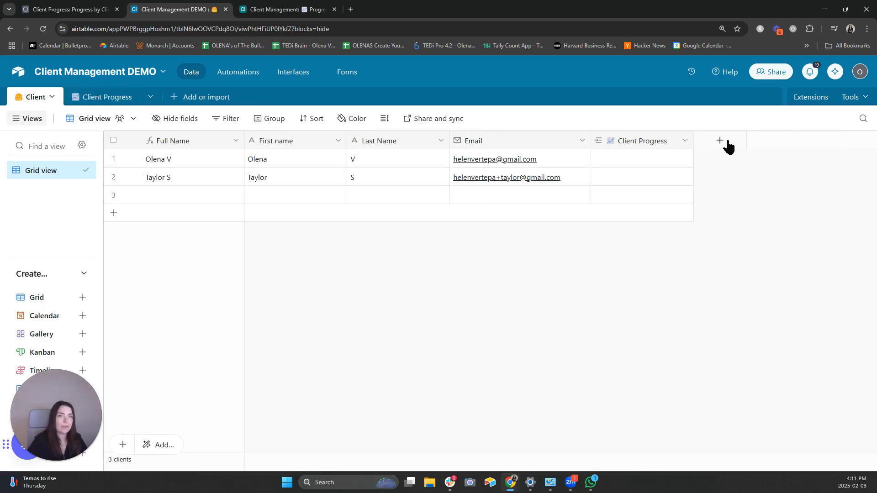
left_click(726, 143)
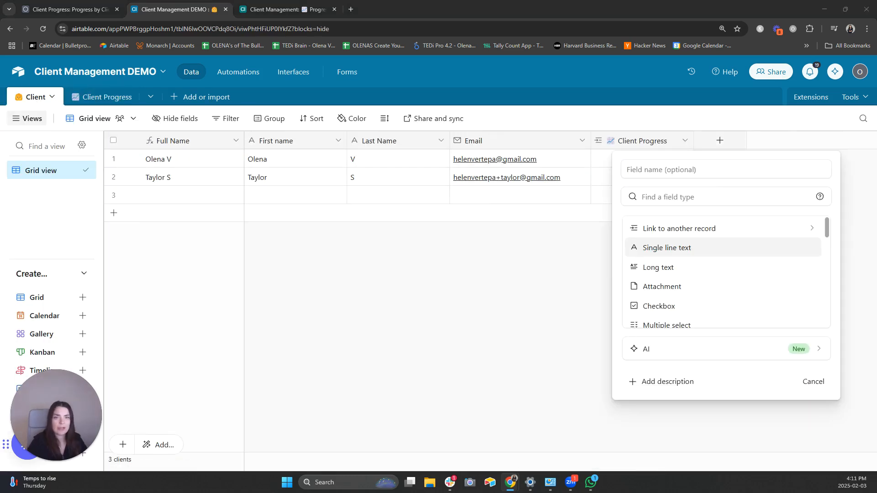
left_click(609, 157)
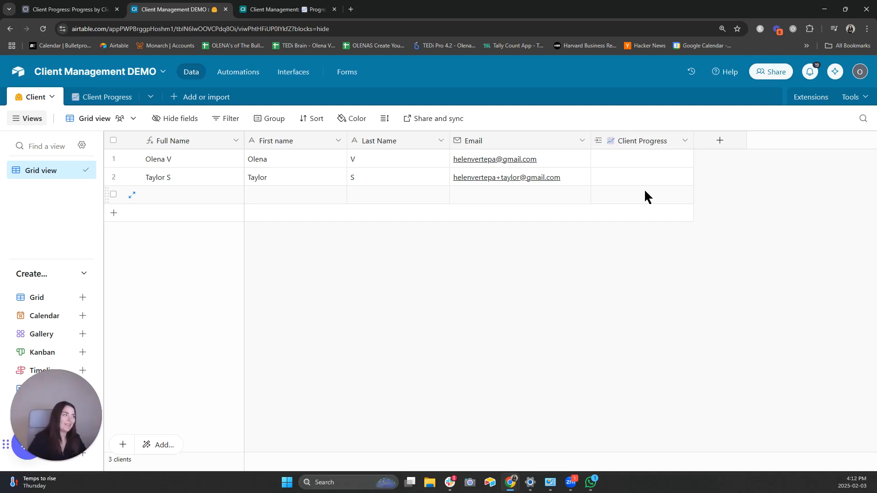
left_click(718, 143)
type("L")
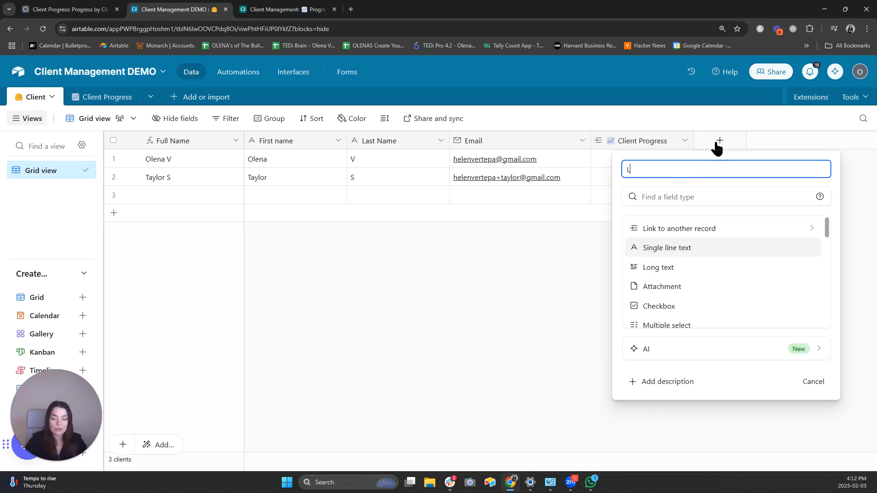
type("atest P")
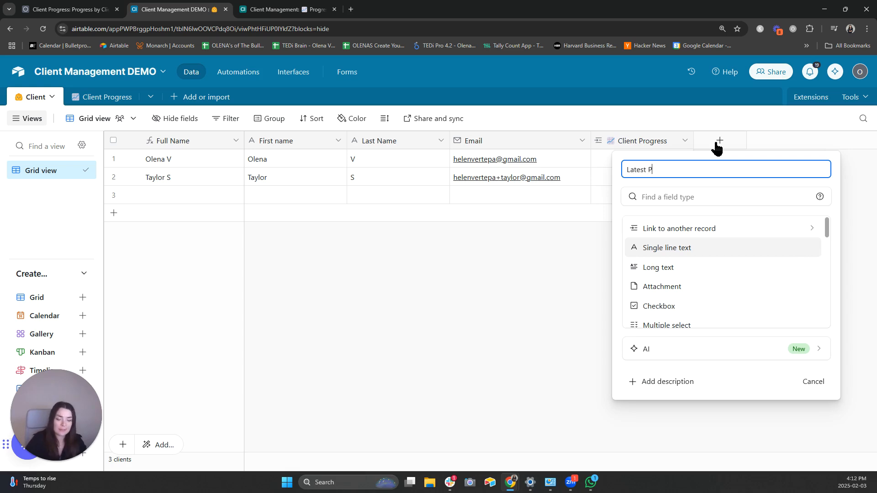
type("rogress Submission")
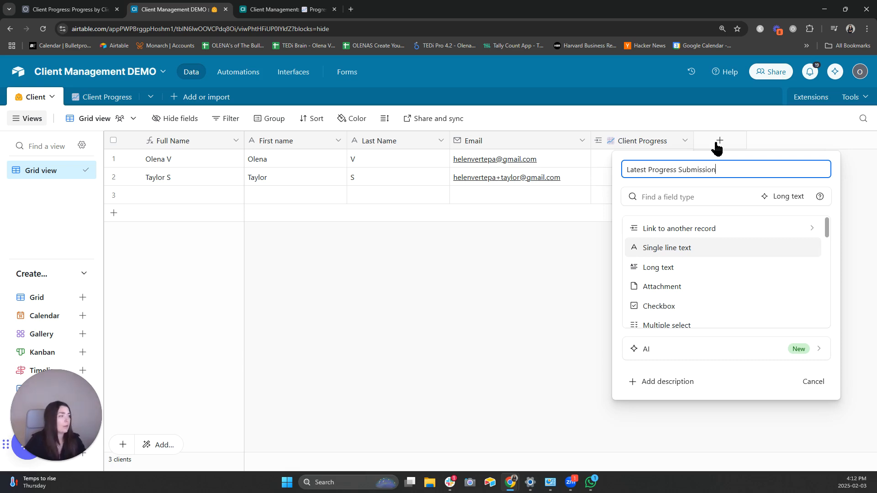
left_click(689, 198)
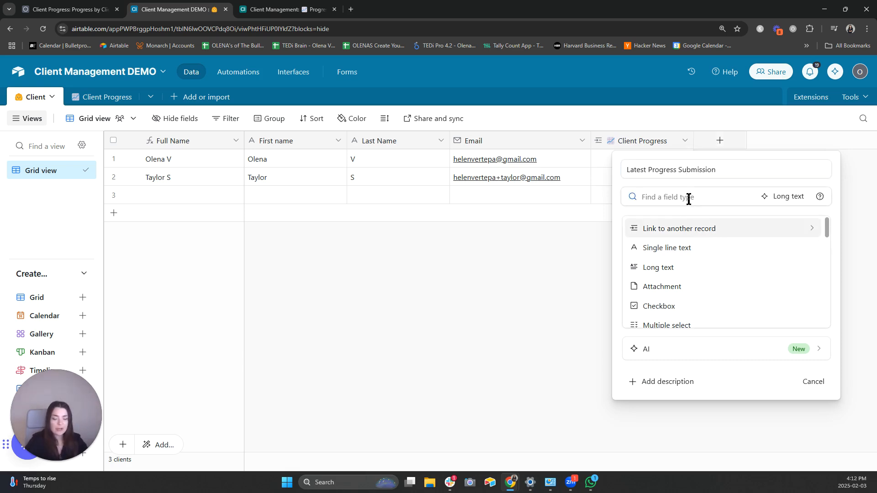
type("roll")
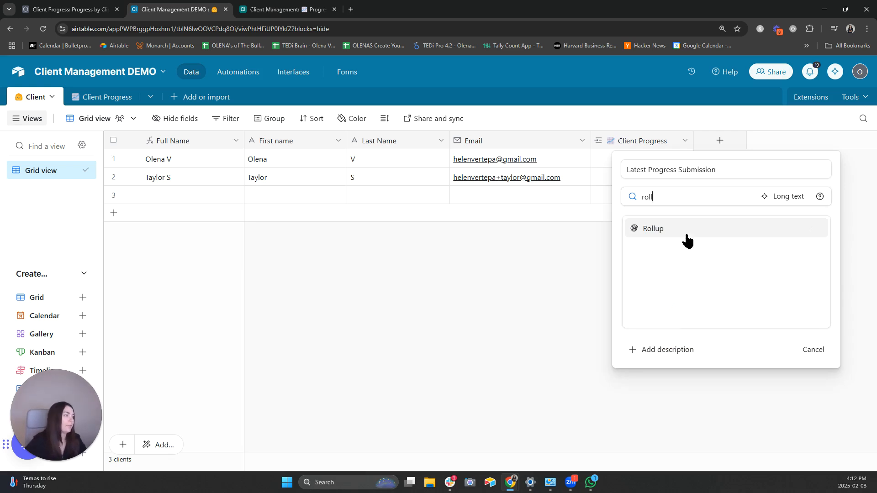
left_click(687, 240)
- Roll up the linked Client Progress Date with MAX(values), create the field, and return to Client Progress
left_click(662, 314)
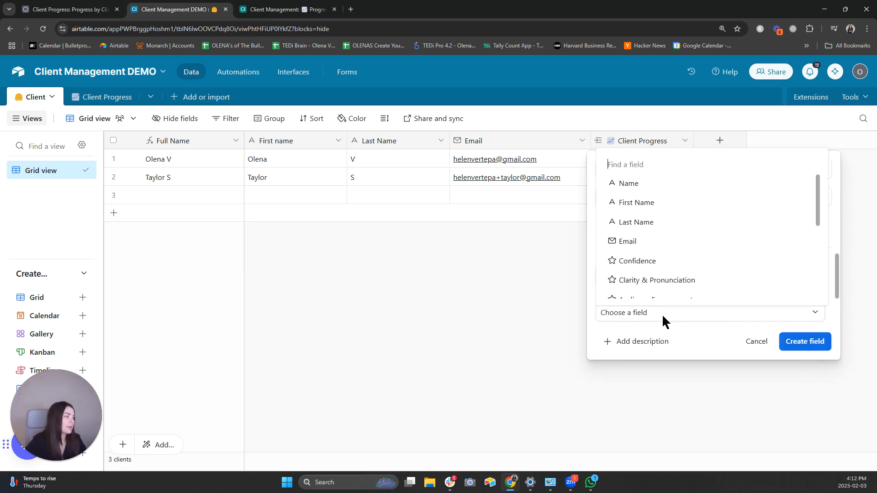
scroll(681, 278, "down", 5)
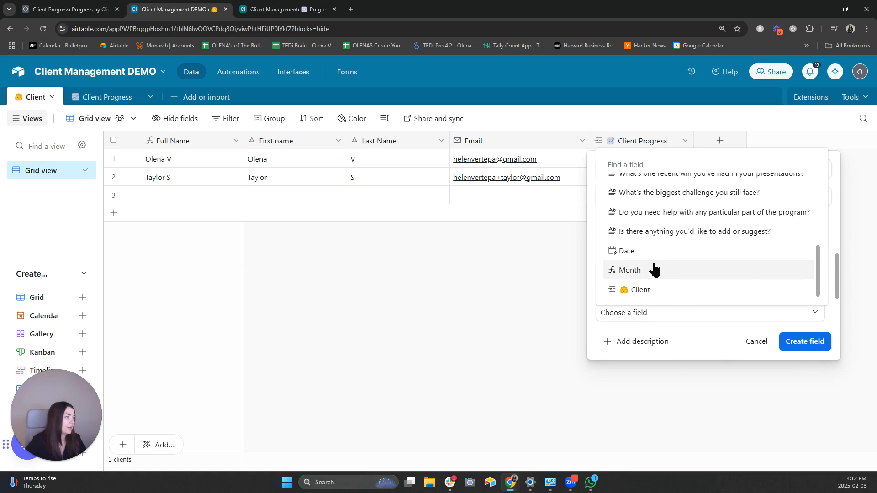
left_click(659, 253)
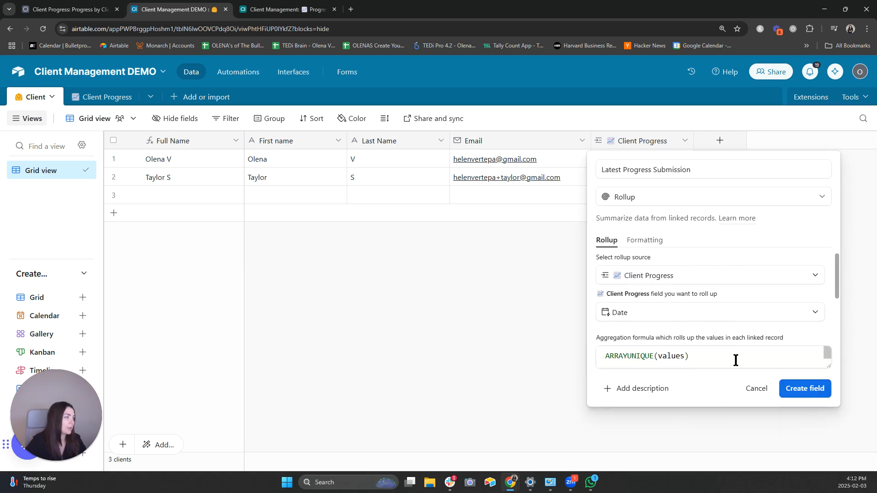
left_click(622, 361)
key("ctrl+a")
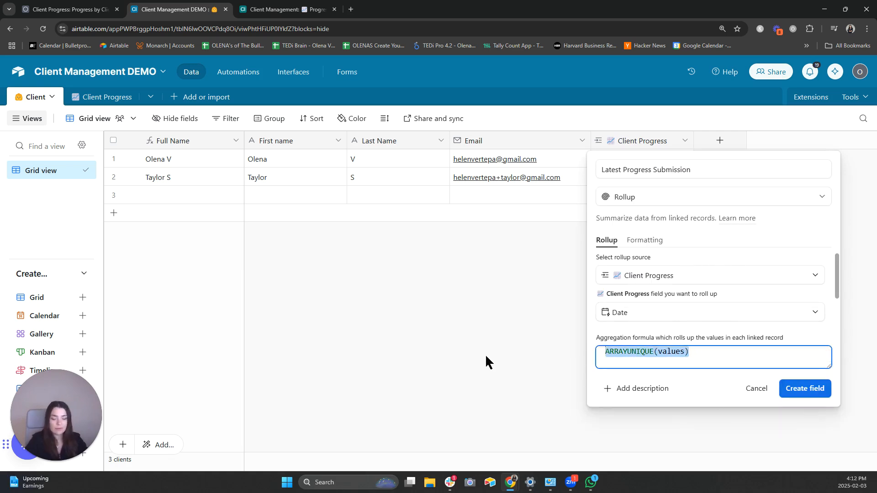
type("max")
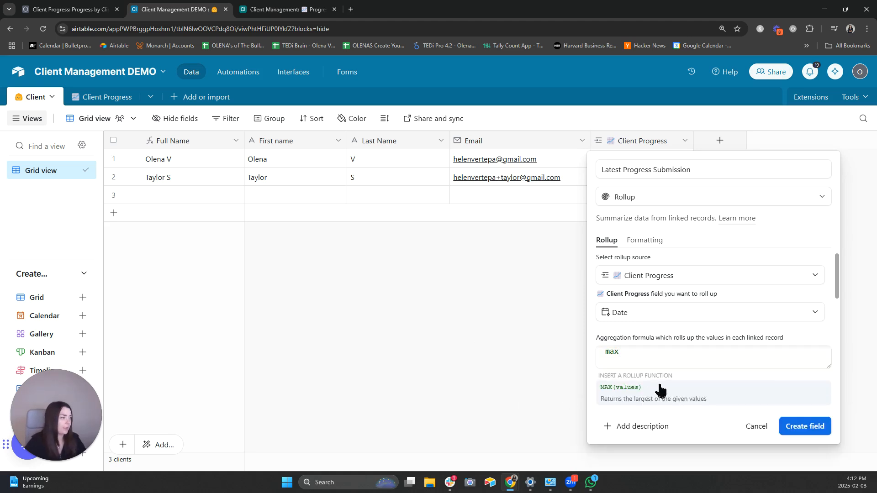
left_click(659, 389)
left_click(804, 392)
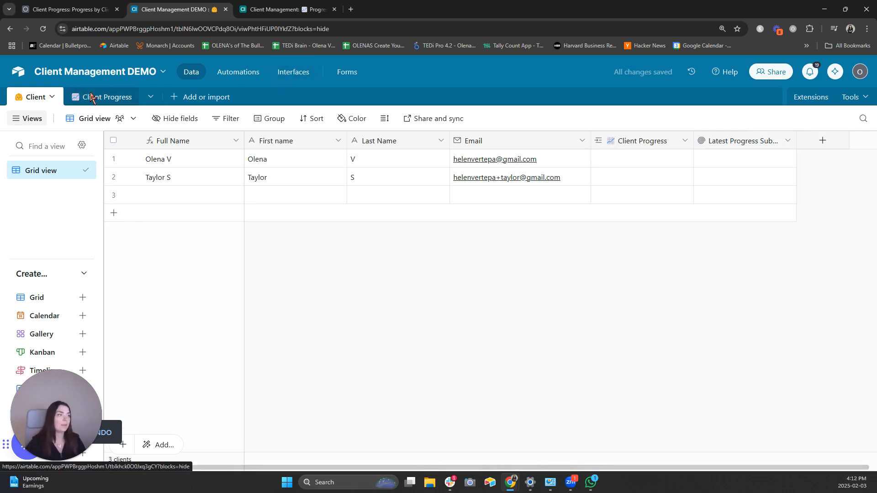
left_click(91, 97)
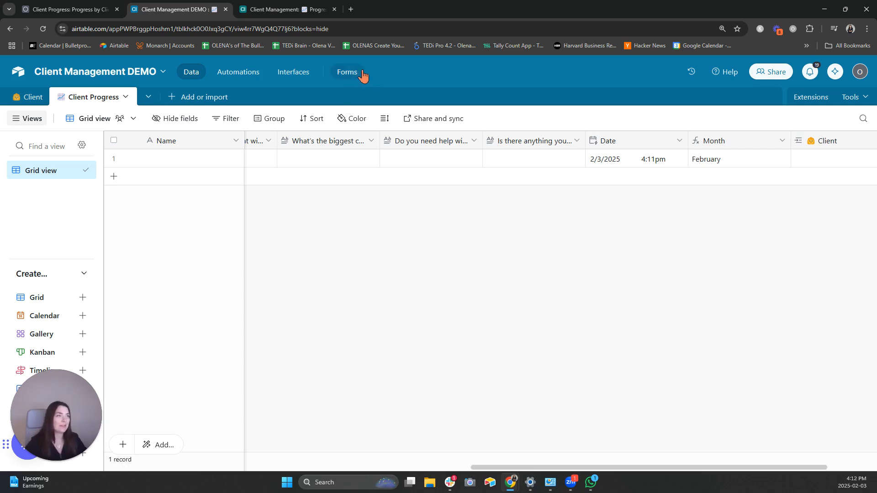
- Create a form named 'Client Progress Biweekly Check In' that saves responses to Client Progress
left_click(344, 74)
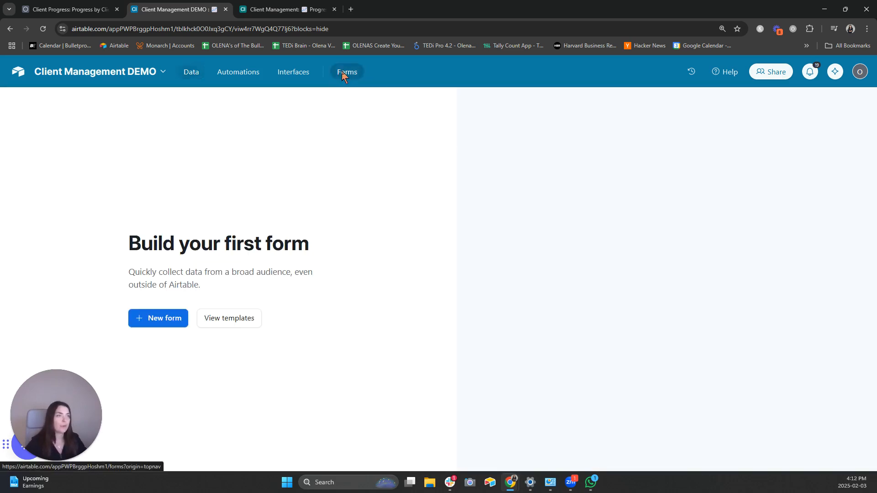
left_click(159, 322)
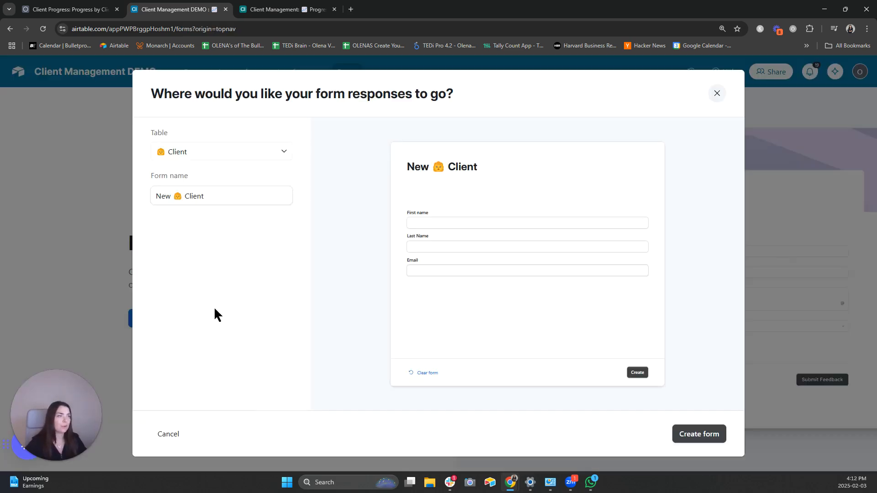
double_click(165, 197)
key("BackSpace")
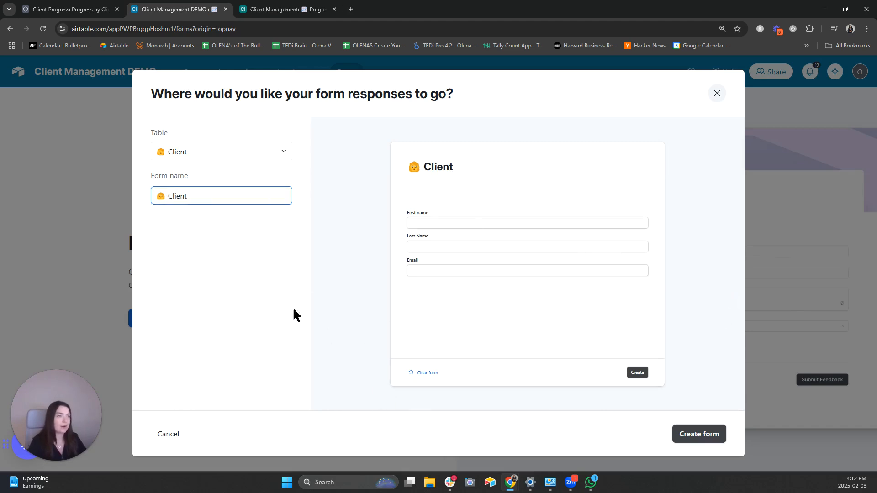
left_click(215, 156)
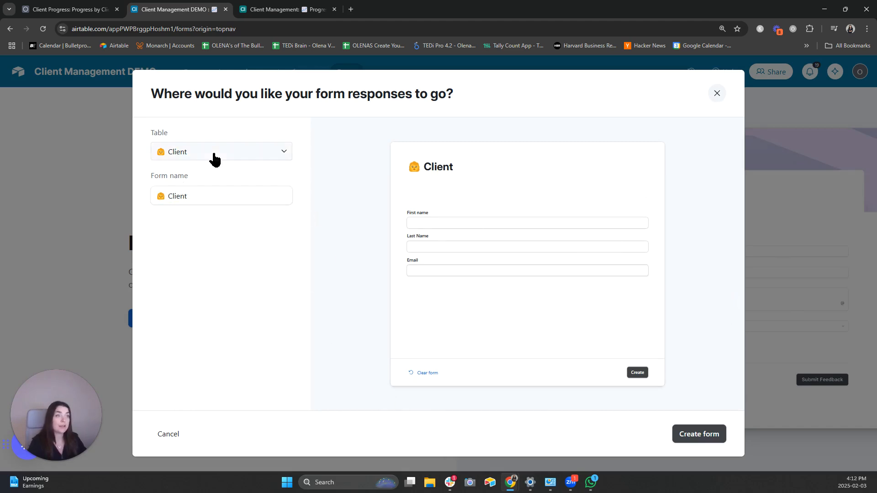
left_click(213, 242)
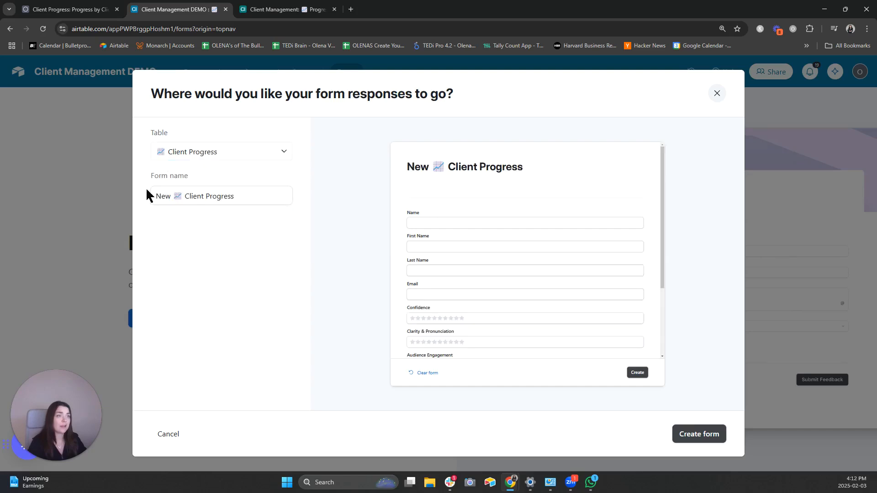
double_click(164, 197)
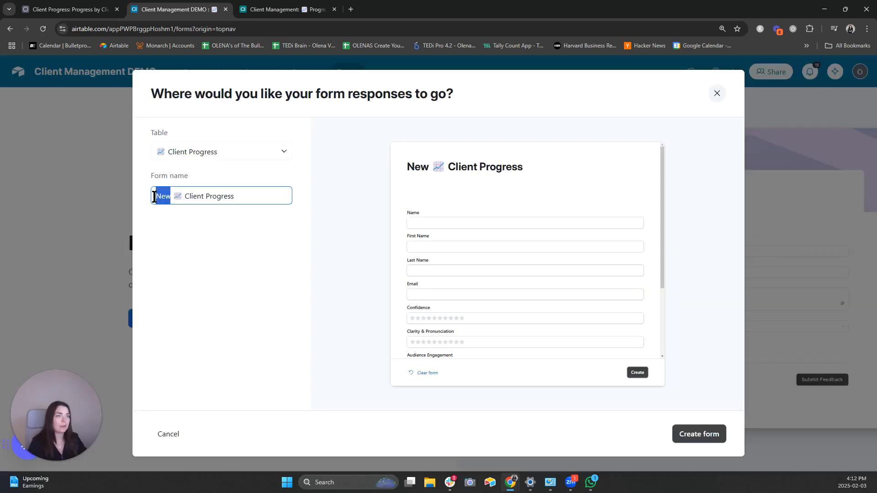
key("BackSpace")
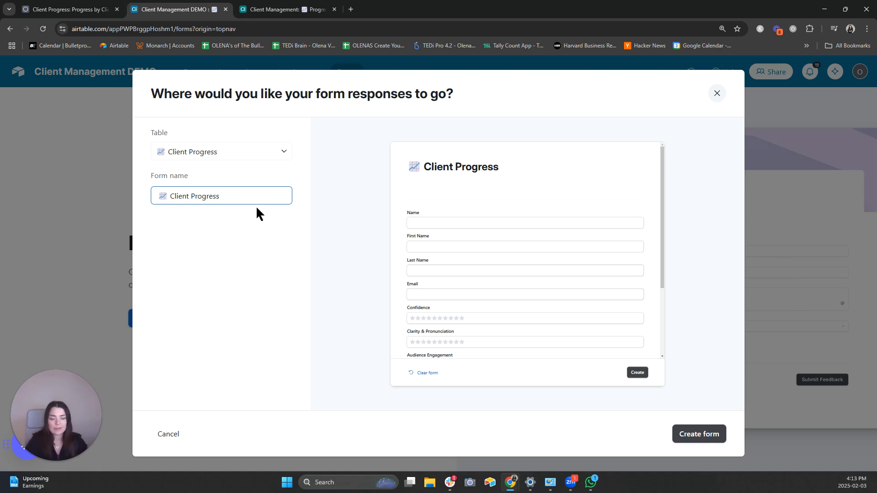
type("Biweekly Check In")
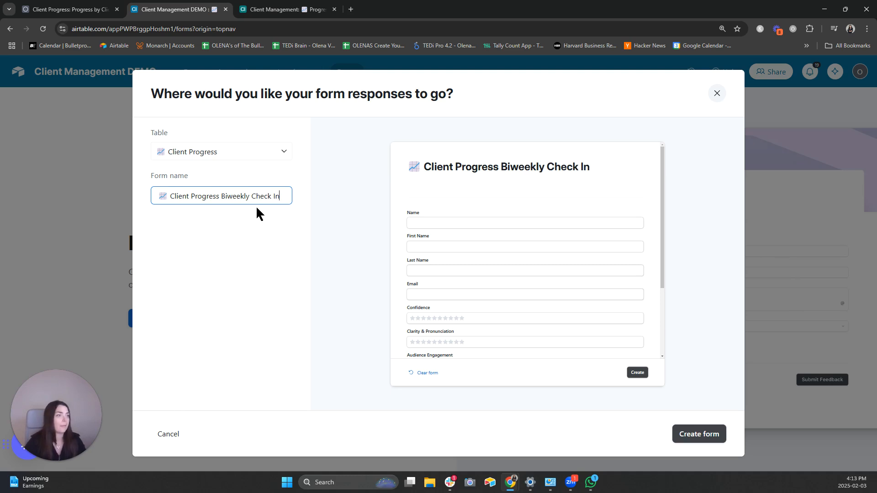
left_click(709, 439)
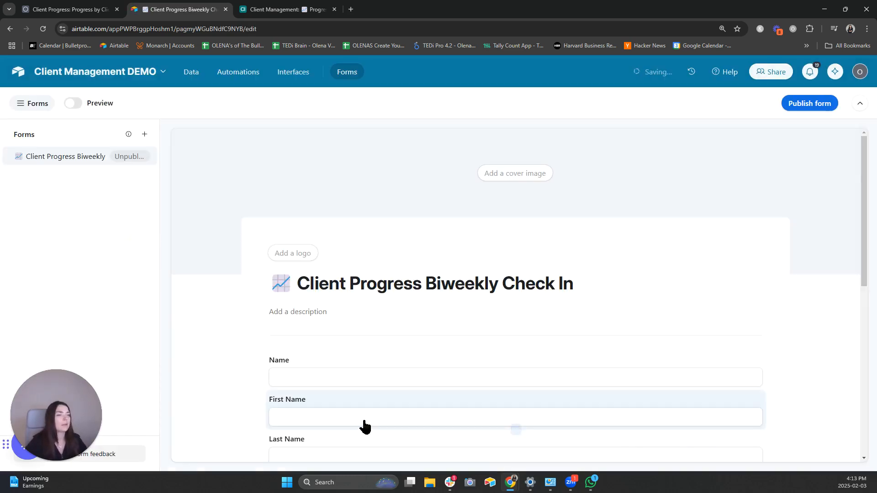
- Remove the Name question from the check-in form
scroll(724, 309, "down", 7)
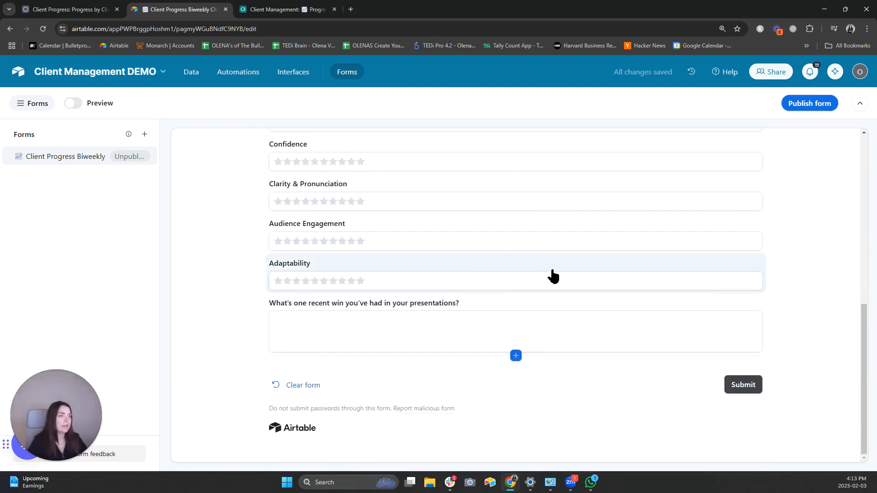
scroll(556, 286, "up", 5)
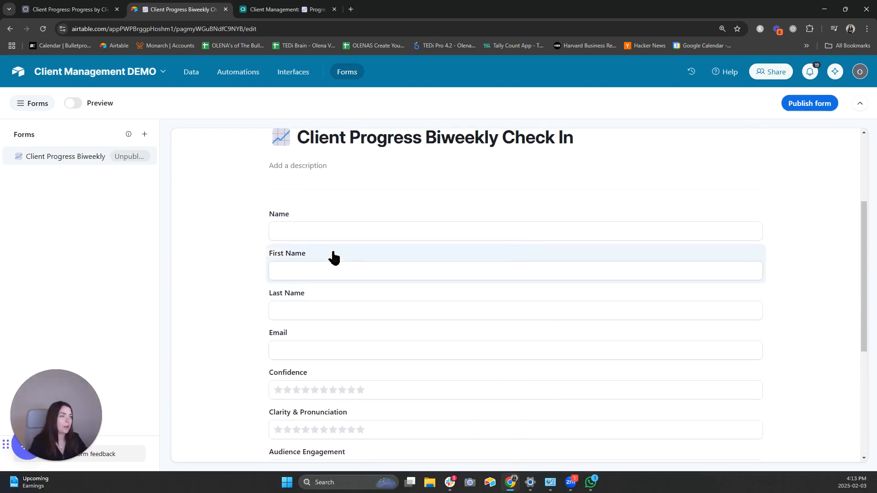
left_click(523, 221)
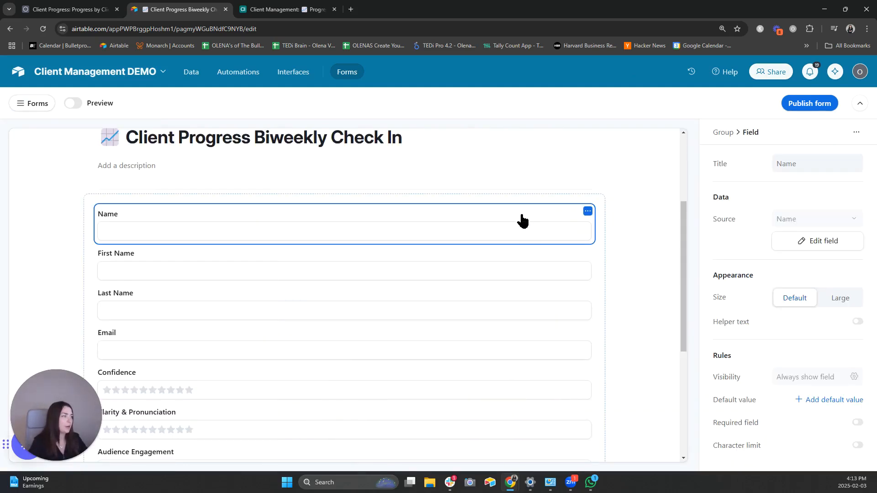
left_click(586, 213)
left_click(536, 236)
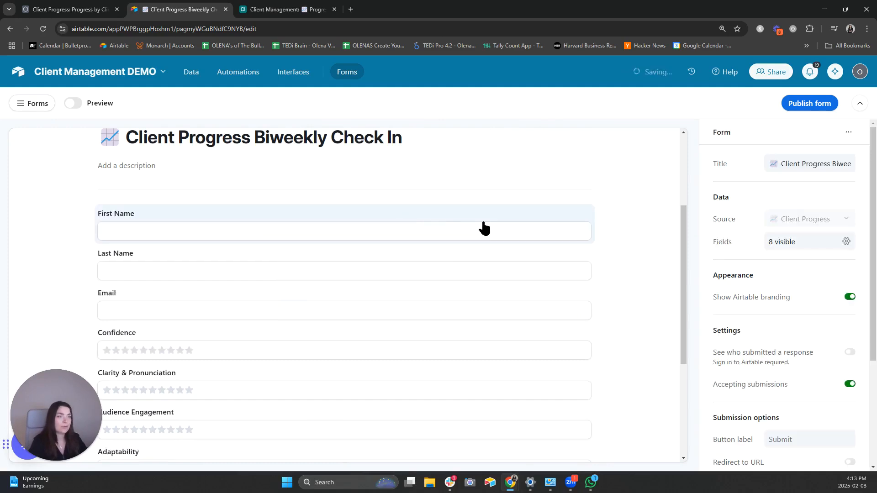
- Place Last Name beside First Name and enable helper text on Email
left_click_drag(194, 254, 557, 228)
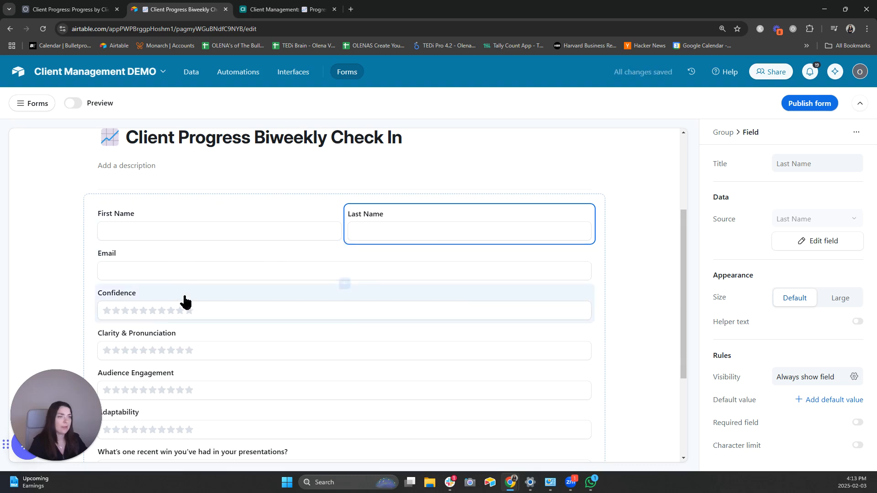
left_click(255, 263)
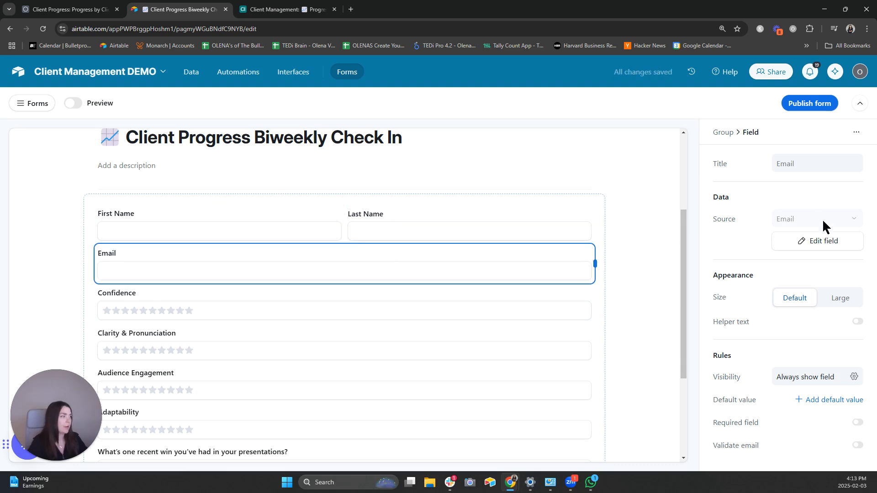
left_click(857, 322)
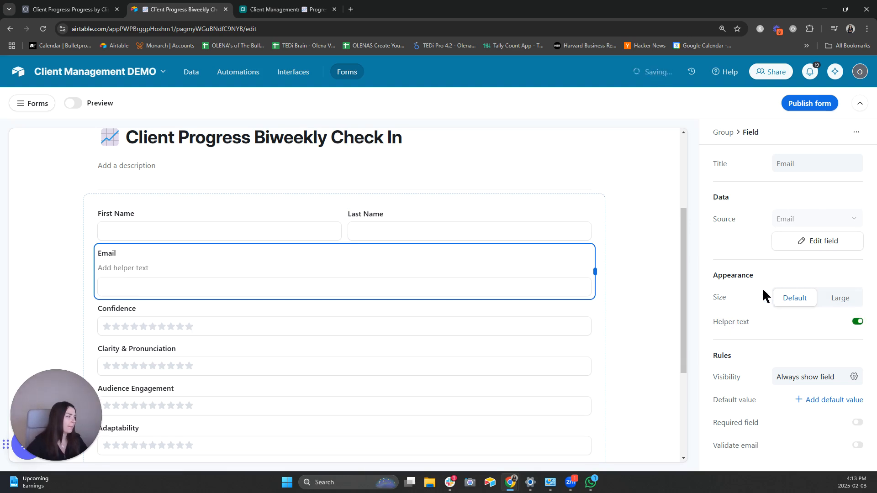
- Set the Email helper text to 'Please use the same email you used for registration.'
left_click(130, 264)
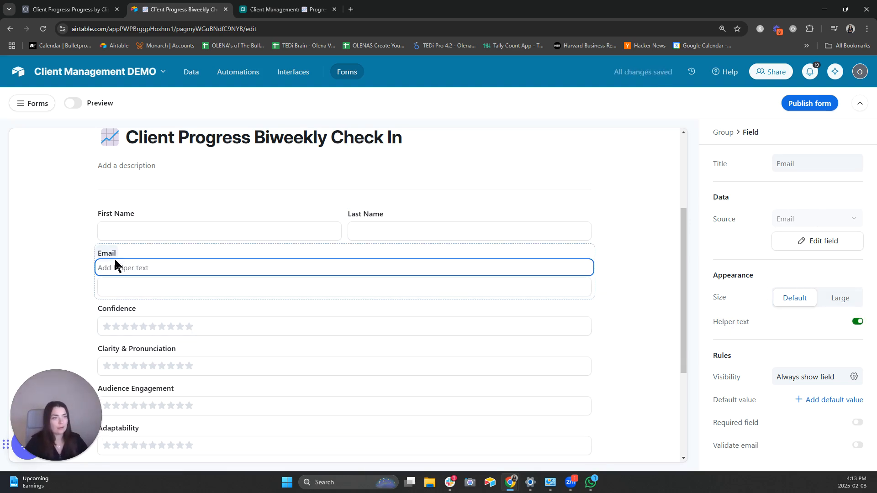
left_click(109, 270)
type("Plea")
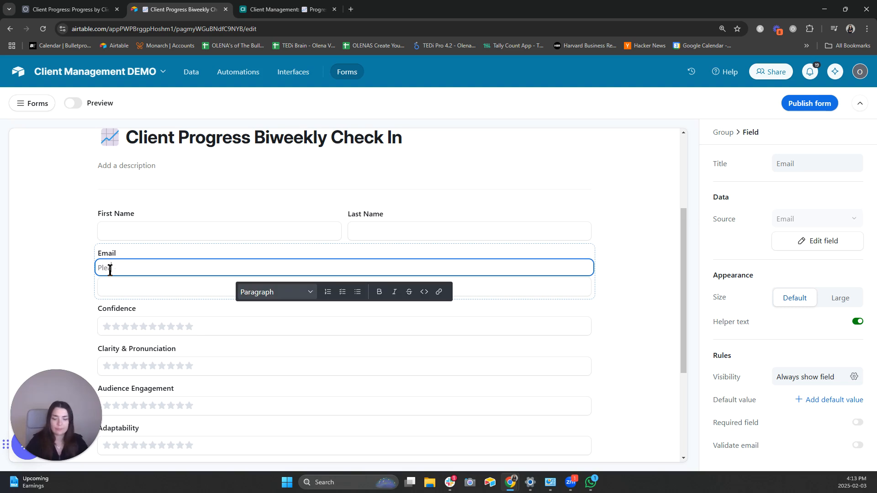
type("se use the ")
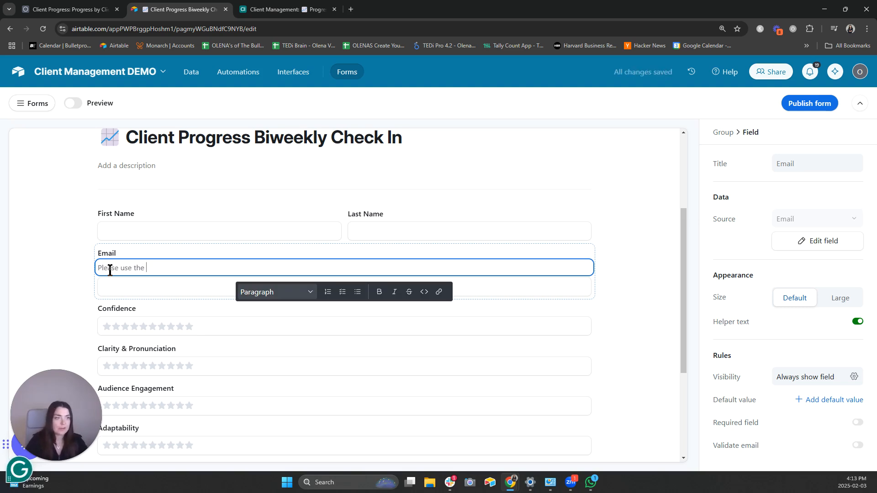
type("same ema")
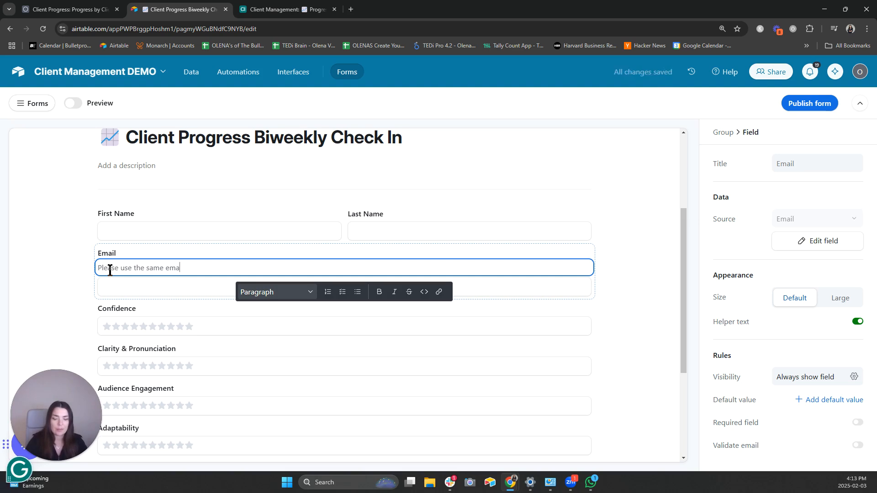
type("il you used f")
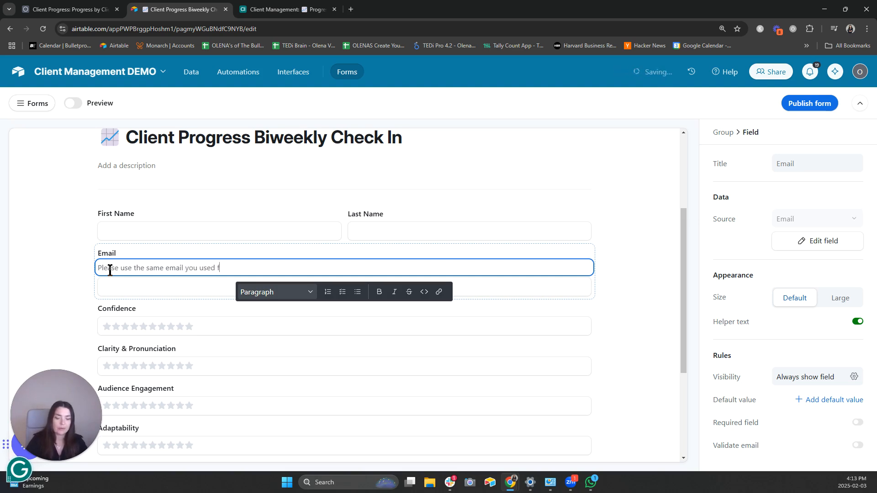
type("or payment.")
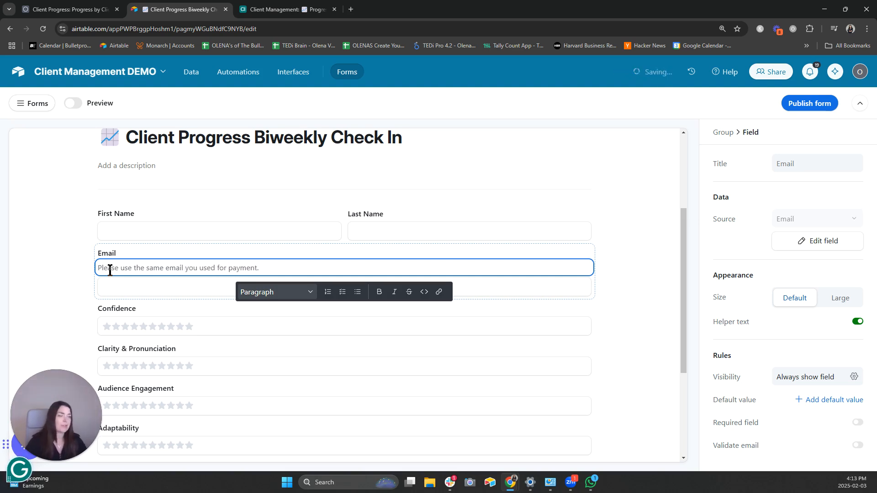
double_click(249, 270)
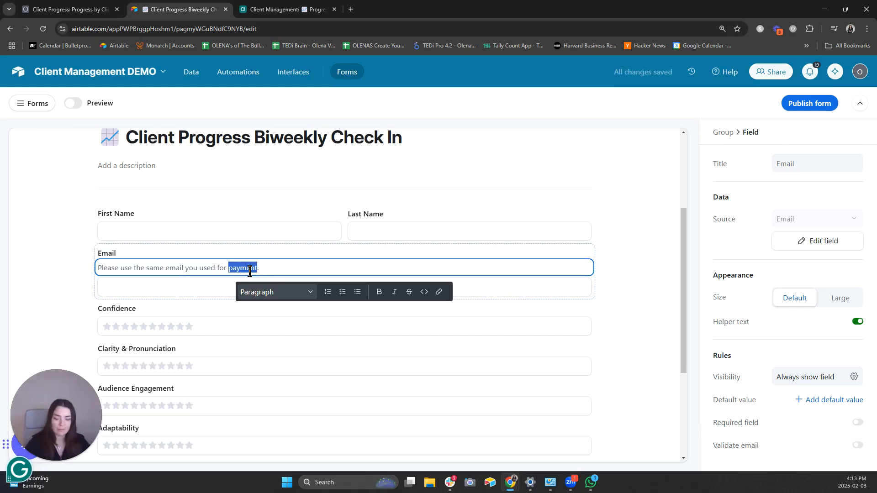
type("registration")
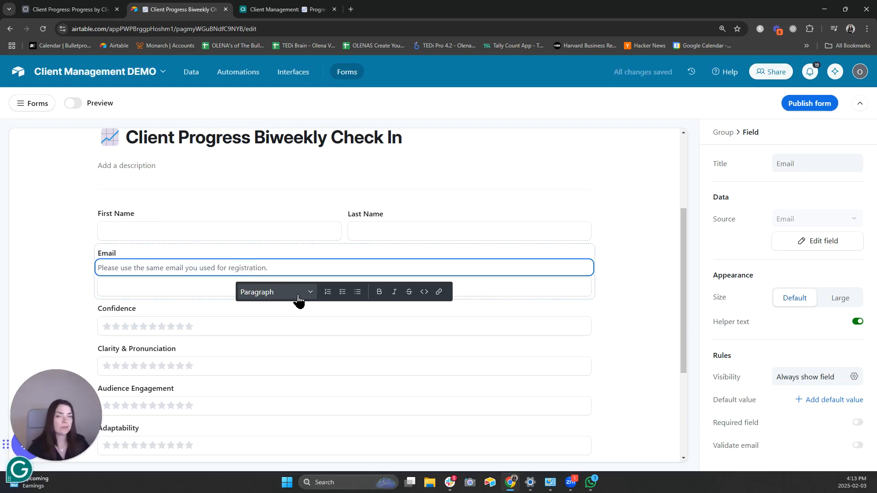
left_click(655, 267)
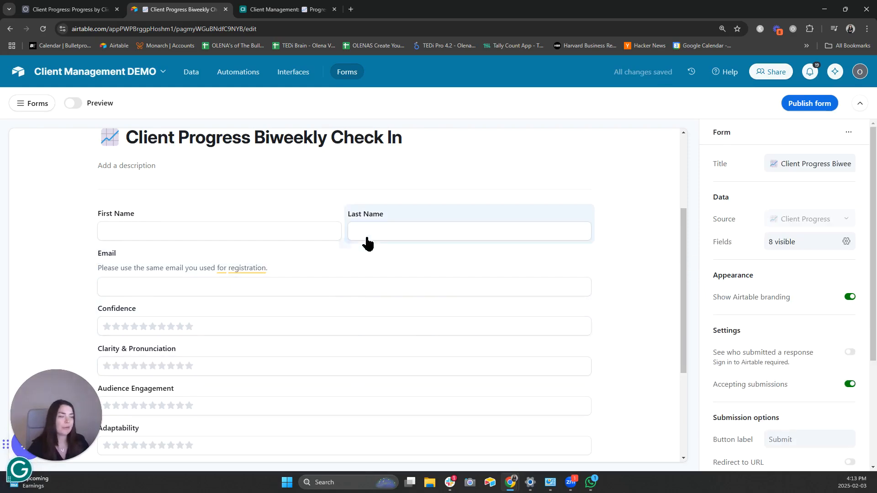
- Pair Clarity & Pronunciation beside Confidence and Adaptability beside Audience Engagement
left_click_drag(684, 247, 685, 280)
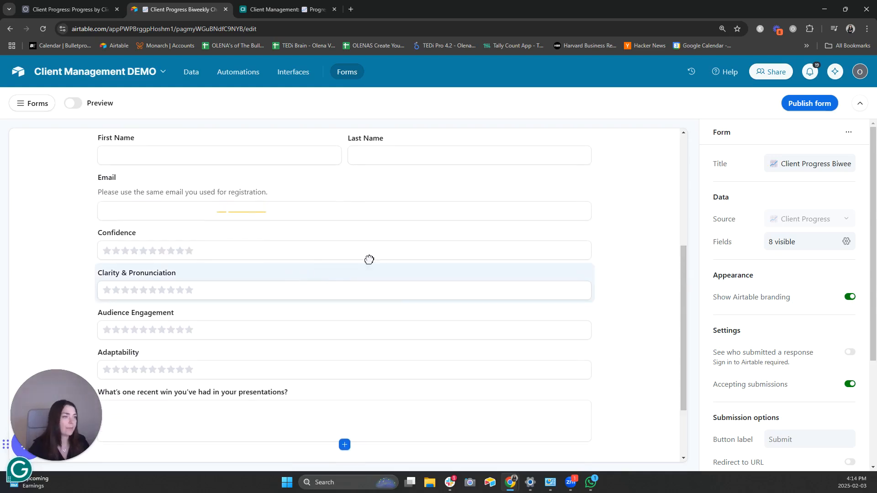
left_click_drag(369, 259, 541, 243)
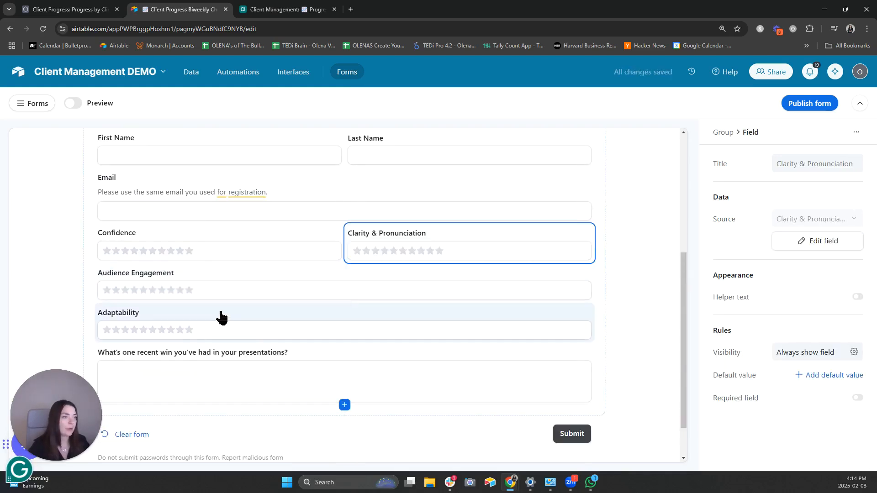
left_click_drag(221, 317, 548, 294)
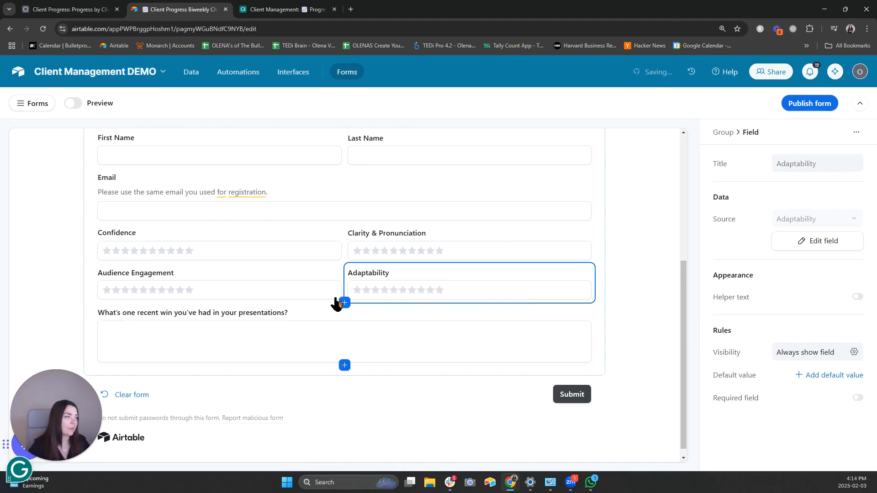
- Add the biggest-challenge, help-needed and anything-to-add-or-suggest questions at the form's end
scroll(231, 210, "up", 3)
scroll(263, 224, "down", 3)
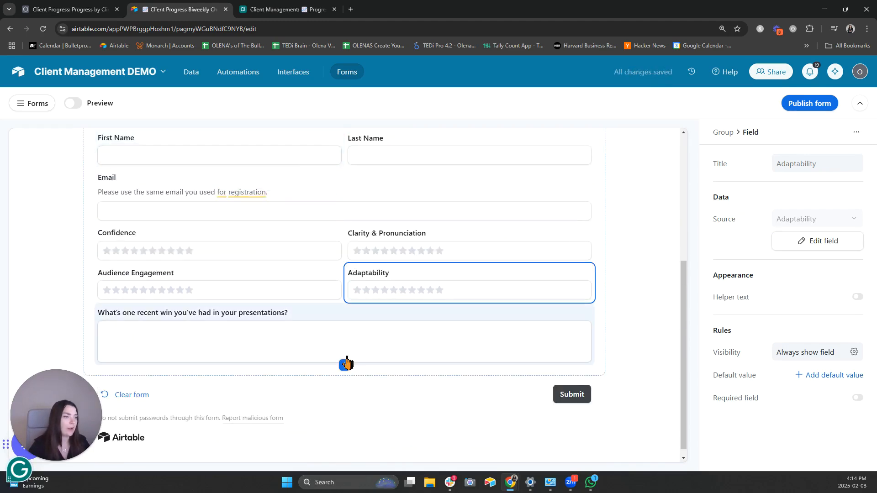
left_click(344, 365)
left_click(301, 427)
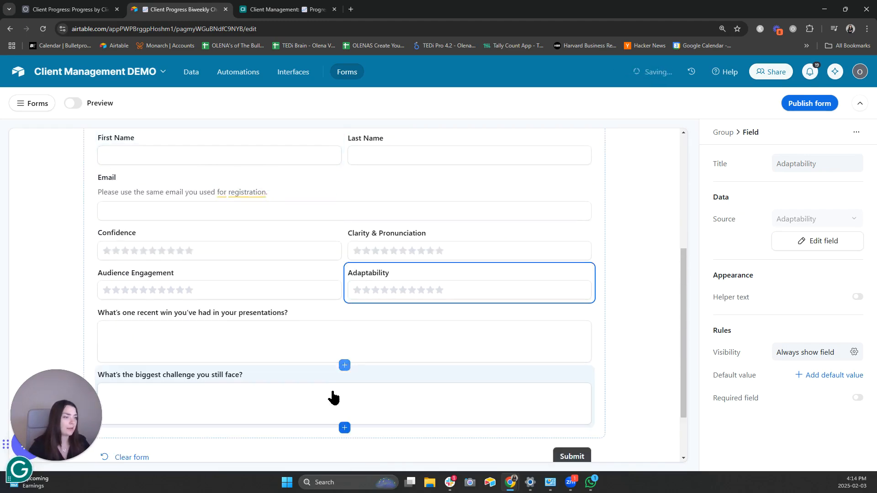
left_click(345, 427)
scroll(378, 258, "down", 3)
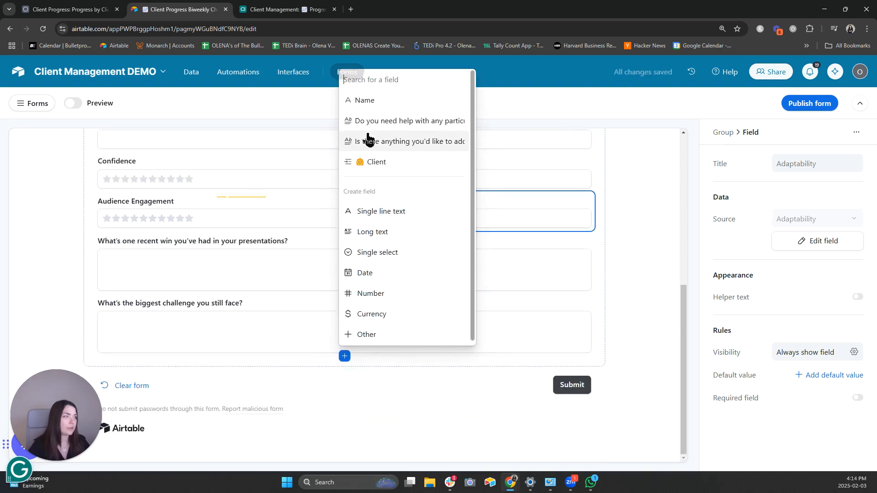
left_click_drag(374, 132, 377, 122)
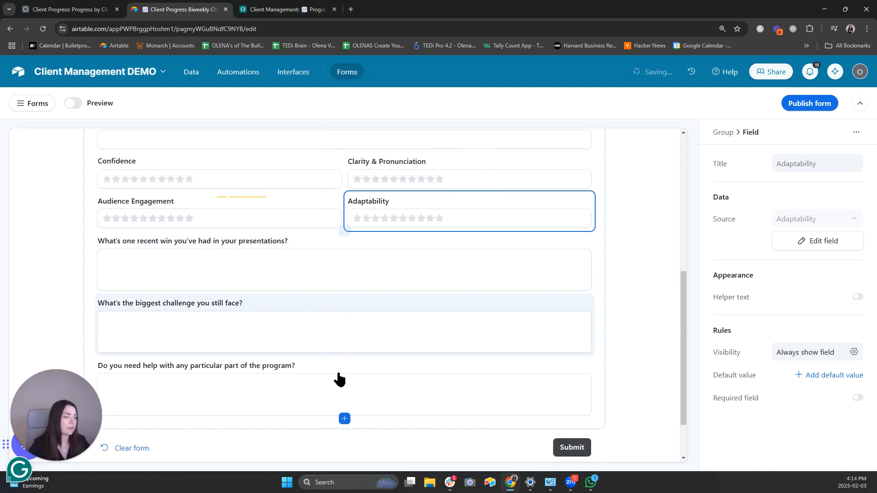
scroll(347, 365, "down", 2)
left_click(344, 356)
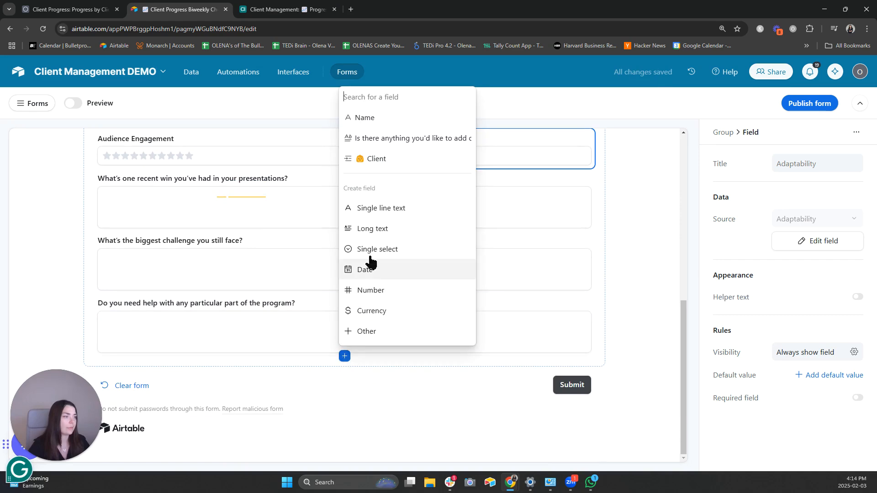
left_click(375, 138)
scroll(276, 267, "up", 5)
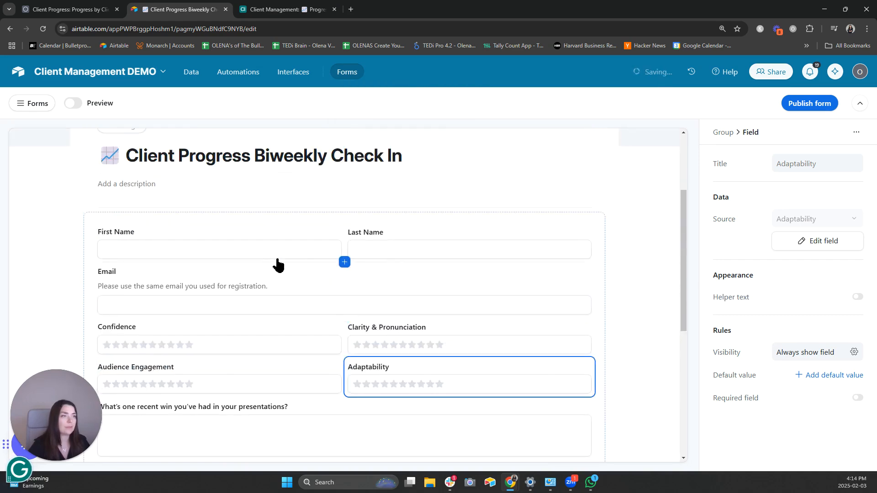
scroll(303, 258, "down", 6)
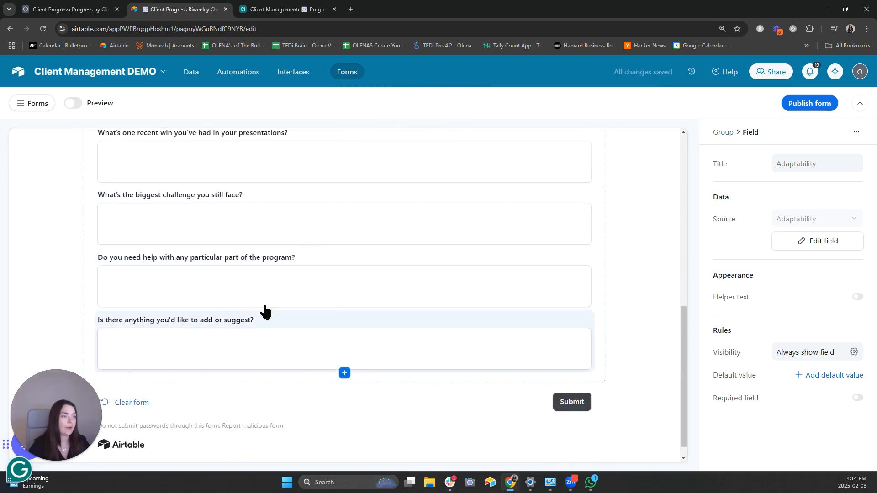
scroll(265, 312, "up", 10)
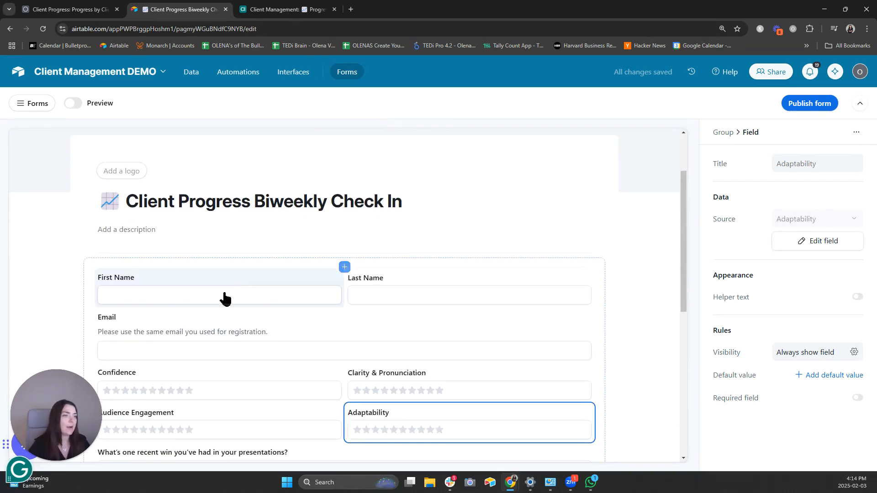
- Switch on the Required toggle for the First Name, Last Name and Email questions
left_click_drag(54, 401, 55, 57)
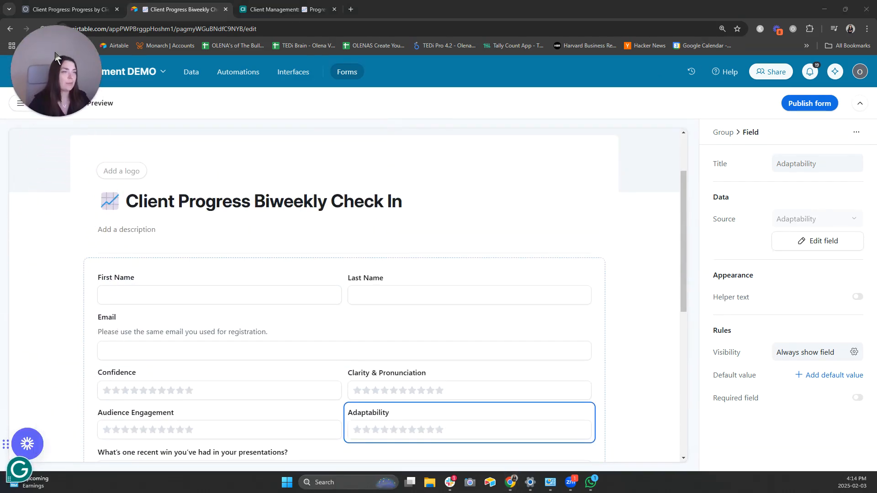
left_click(239, 297)
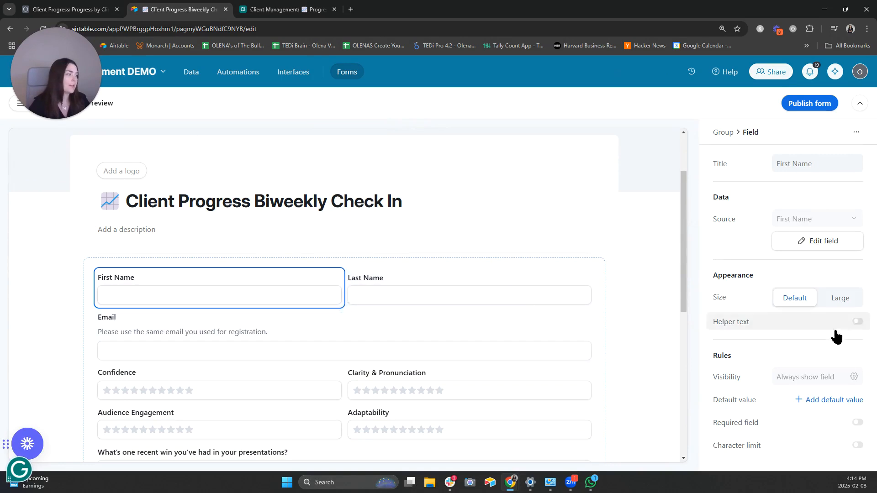
left_click(850, 427)
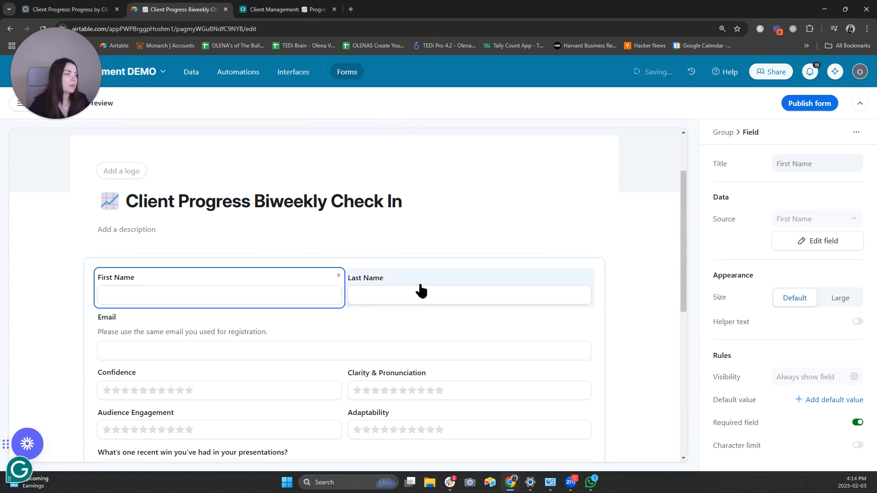
left_click(417, 291)
left_click(859, 423)
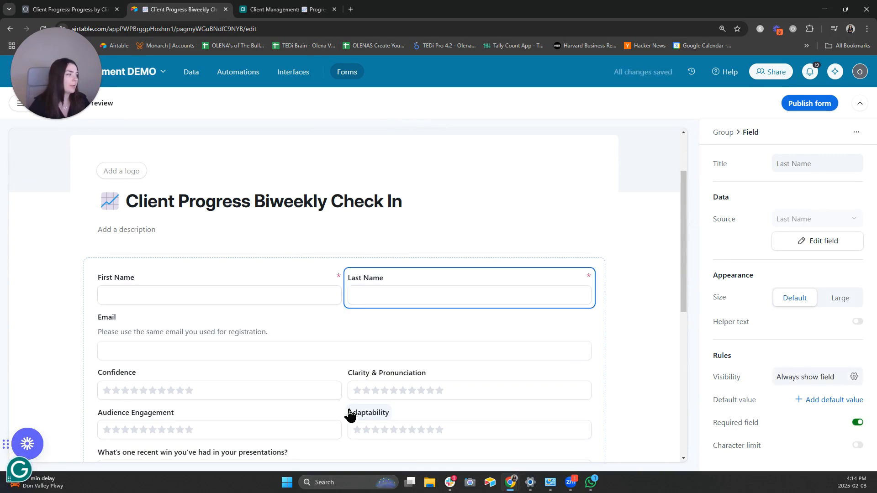
left_click(229, 342)
left_click(751, 429)
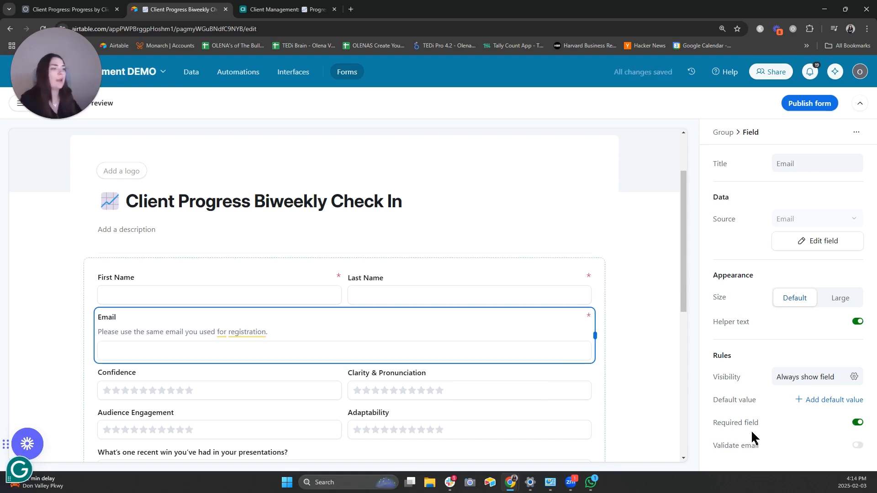
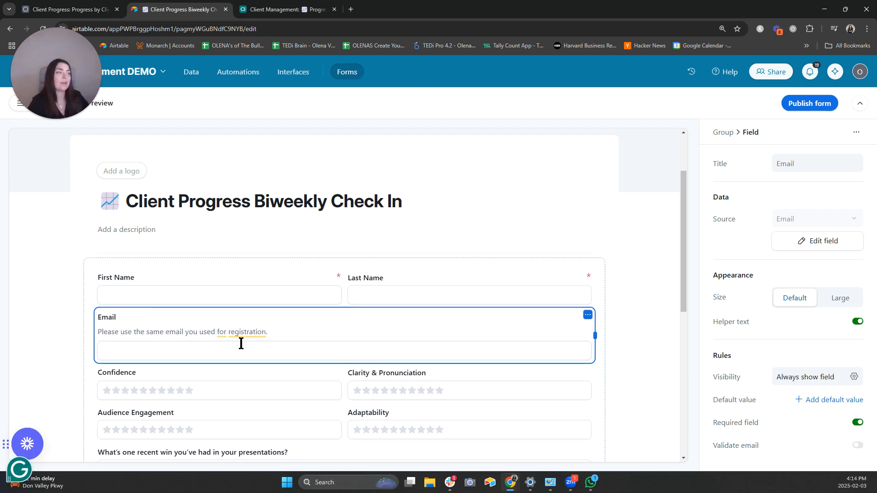
- Make the Confidence, Clarity & Pronunciation, Adaptability and Audience Engagement ratings required
scroll(548, 352, "down", 2)
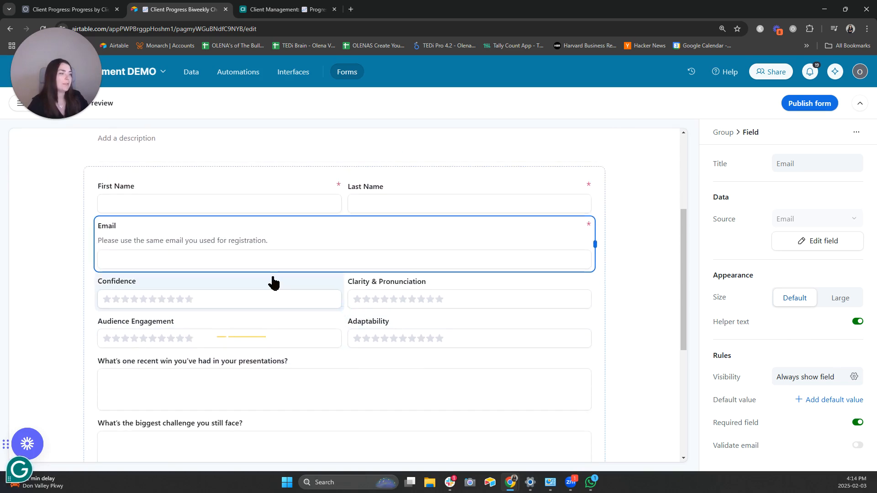
left_click(857, 398)
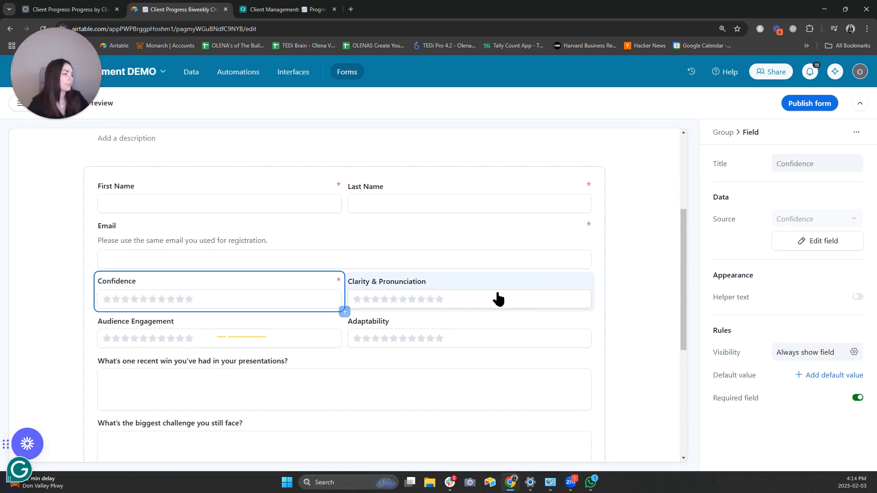
left_click(495, 298)
left_click(856, 398)
left_click(548, 338)
left_click(857, 397)
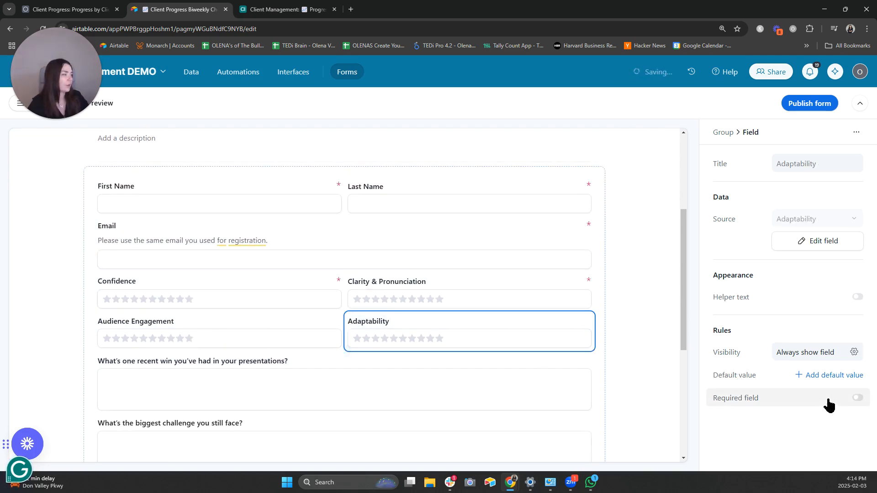
left_click(205, 347)
left_click(857, 397)
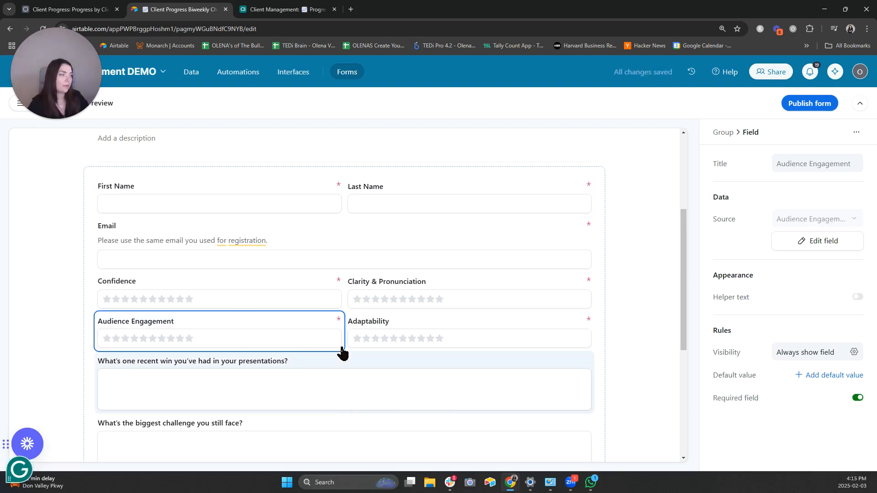
- Make the recent-win question required as well
scroll(274, 329, "down", 2)
left_click(149, 278)
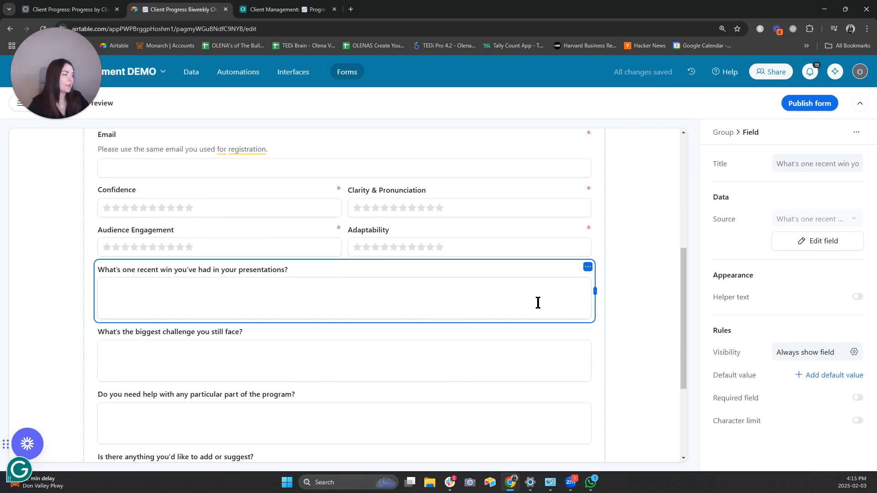
left_click(857, 397)
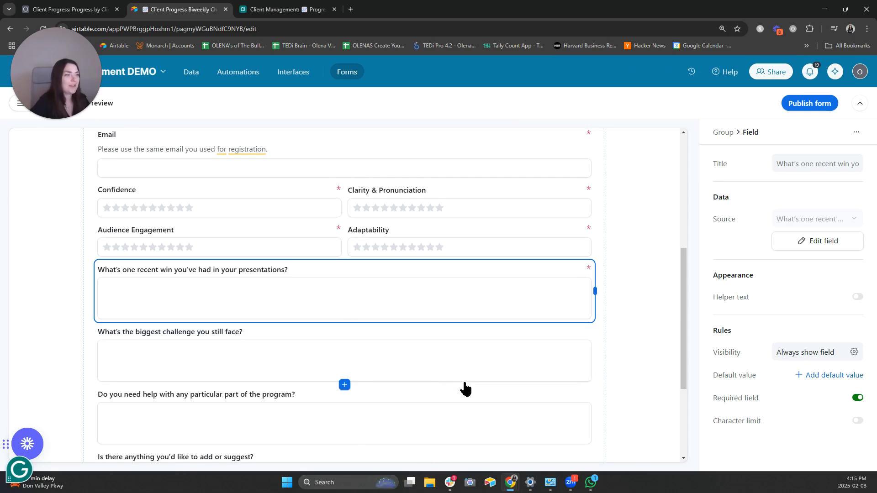
scroll(419, 402, "down", 1)
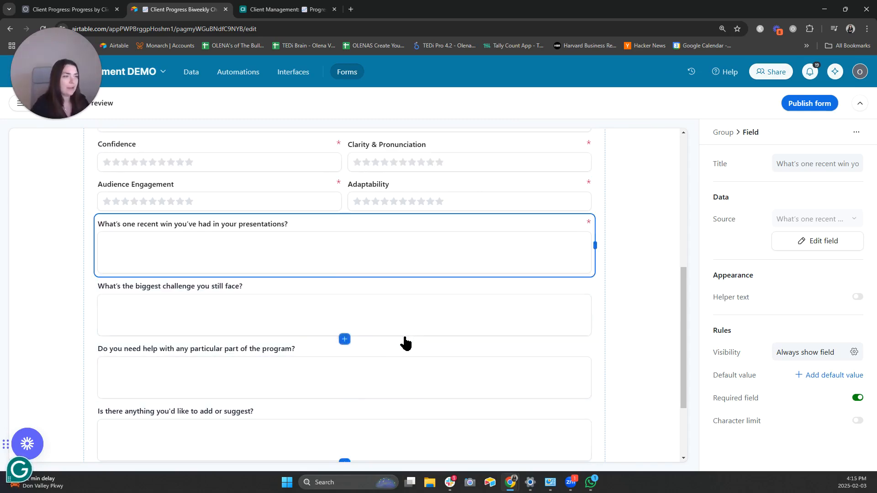
scroll(404, 342, "up", 4)
- Add a new group at the top of the form titled 'Client Details'
left_click(334, 211)
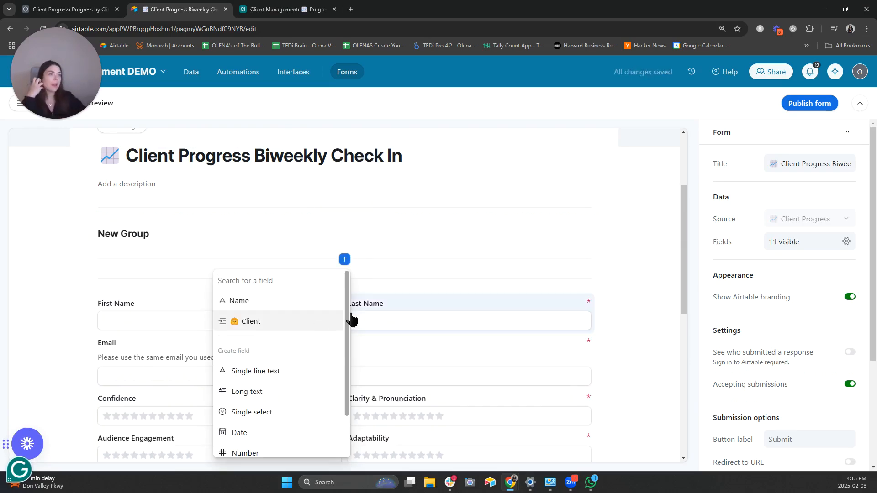
left_click(134, 232)
double_click(134, 232)
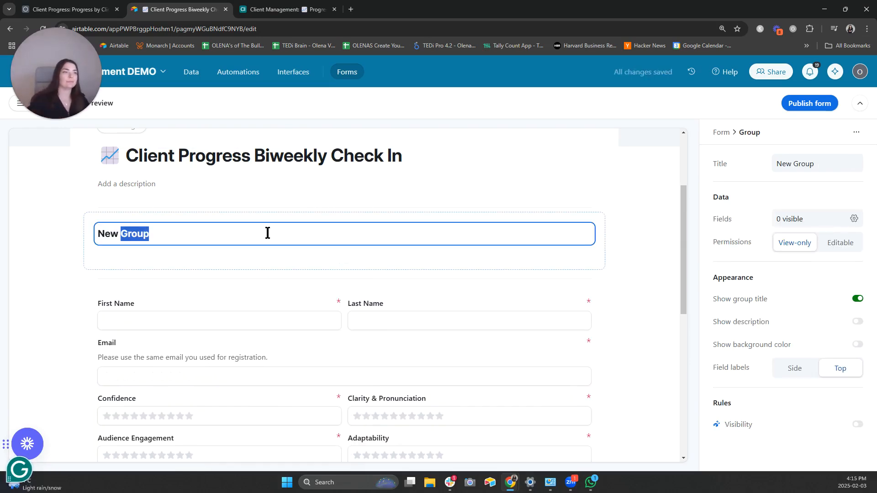
left_click_drag(135, 234, 207, 234)
left_click(207, 234)
key("ctrl+a")
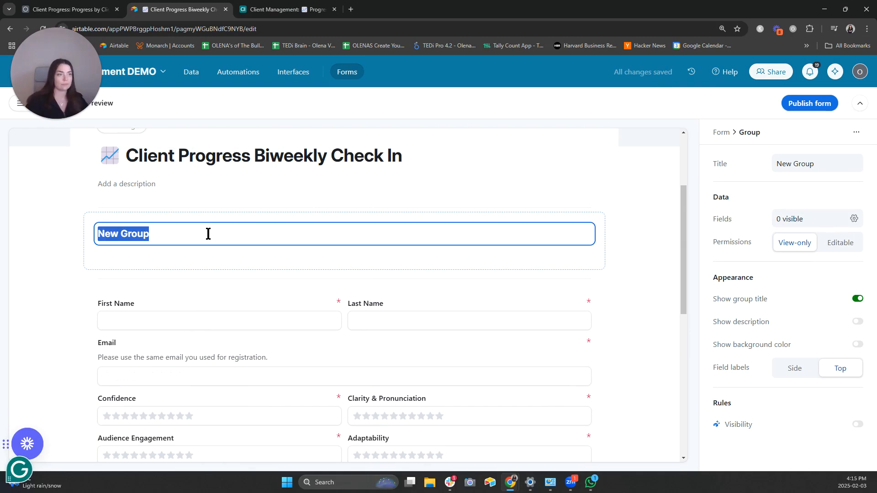
type("Client")
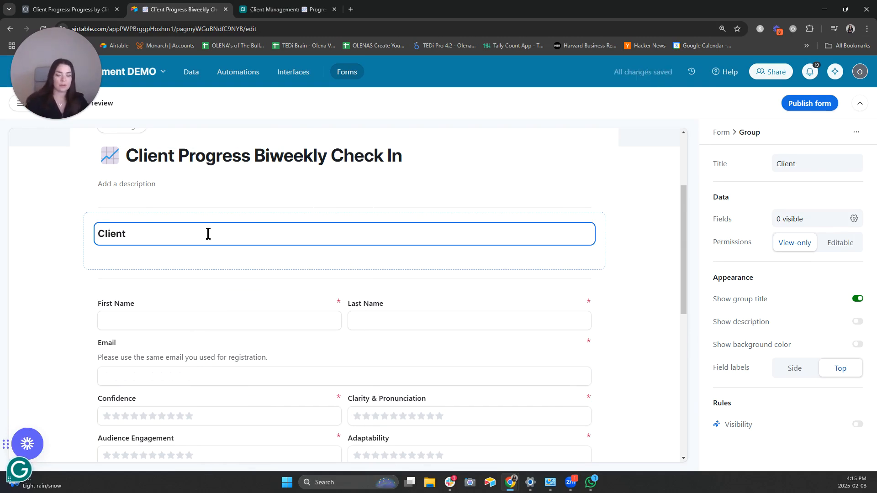
key("ctrl+a")
type("A")
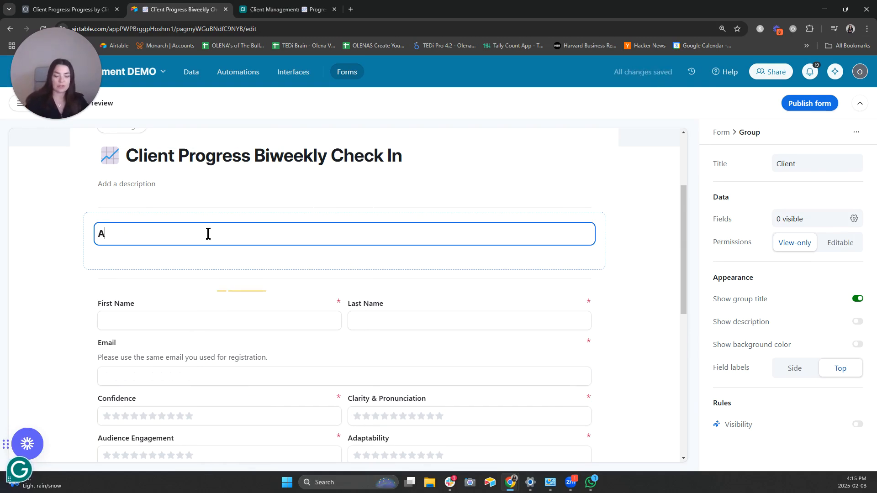
key("BackSpace")
key("BackSpace")
key("BackSpace")
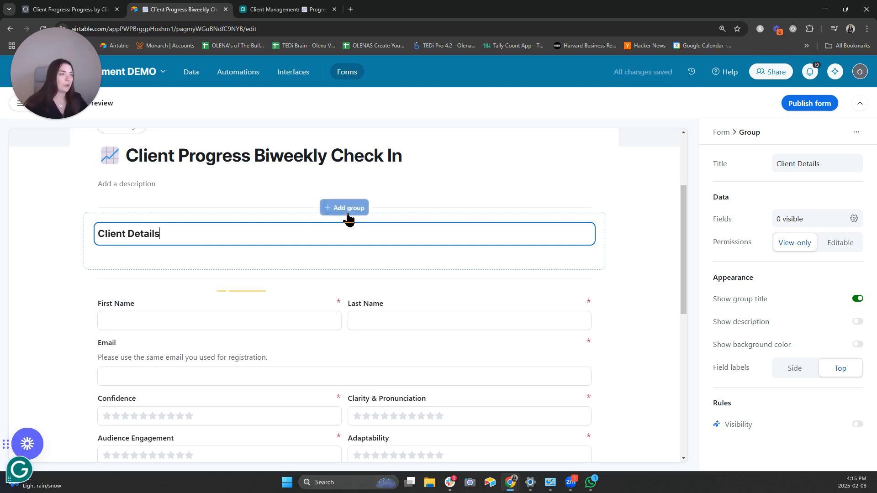
left_click(348, 218)
left_click(348, 215)
- Move First Name, Last Name and Email into the Client Details group
left_click_drag(274, 308, 282, 254)
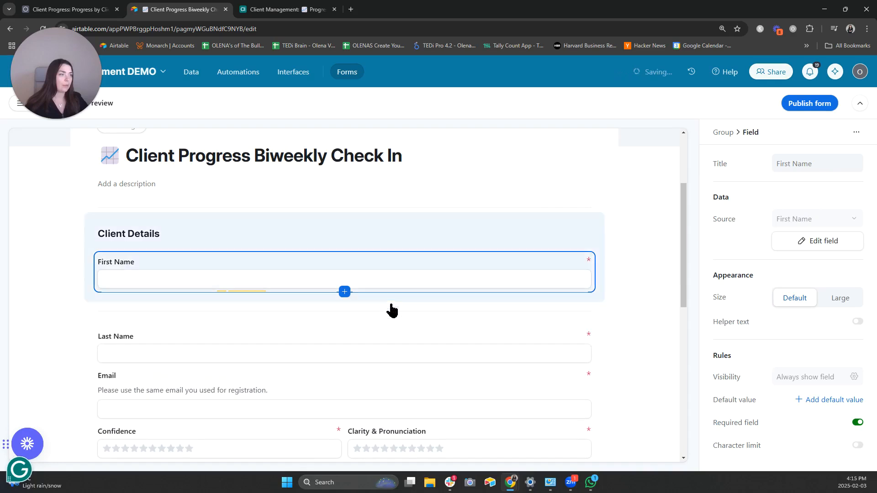
left_click_drag(280, 340, 550, 274)
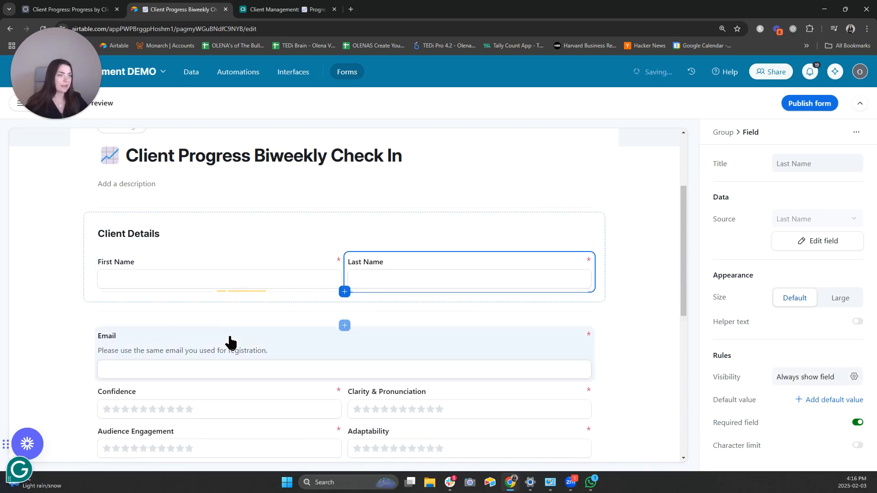
left_click_drag(245, 333, 260, 296)
scroll(339, 364, "down", 2)
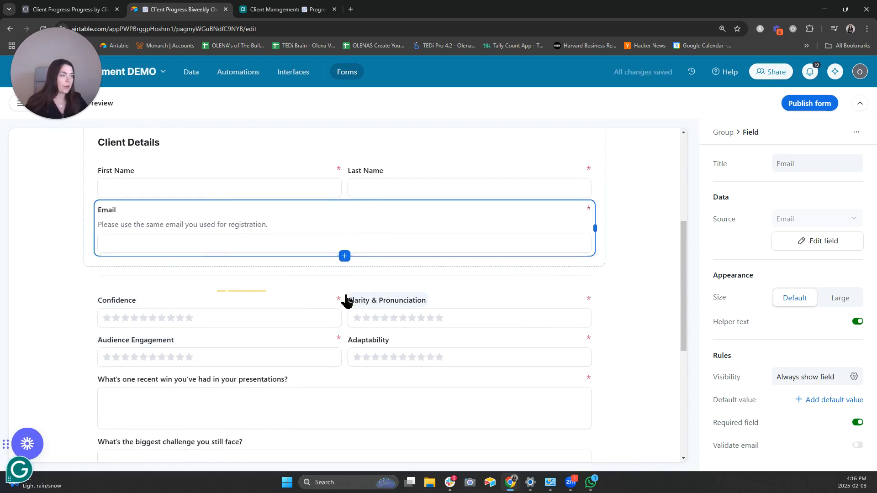
- Add another group below Client Details and title it 'Your Progress'
left_click(344, 277)
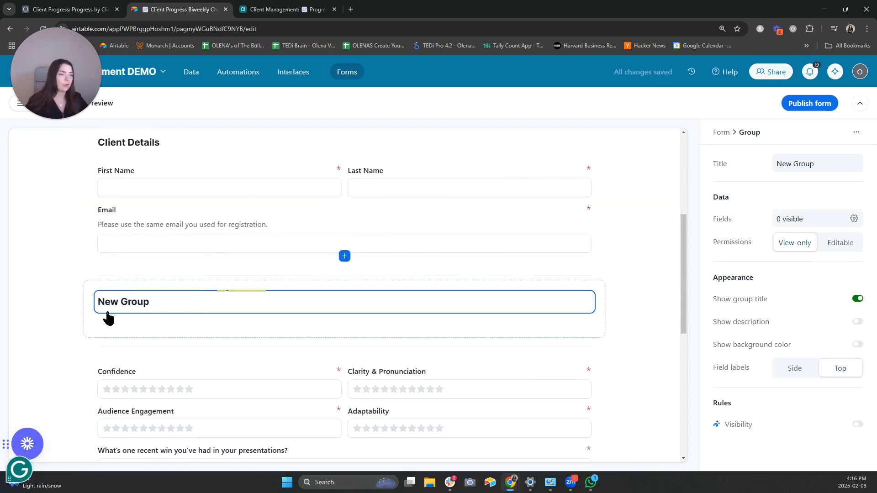
double_click(147, 297)
left_click(147, 298)
left_click(40, 303)
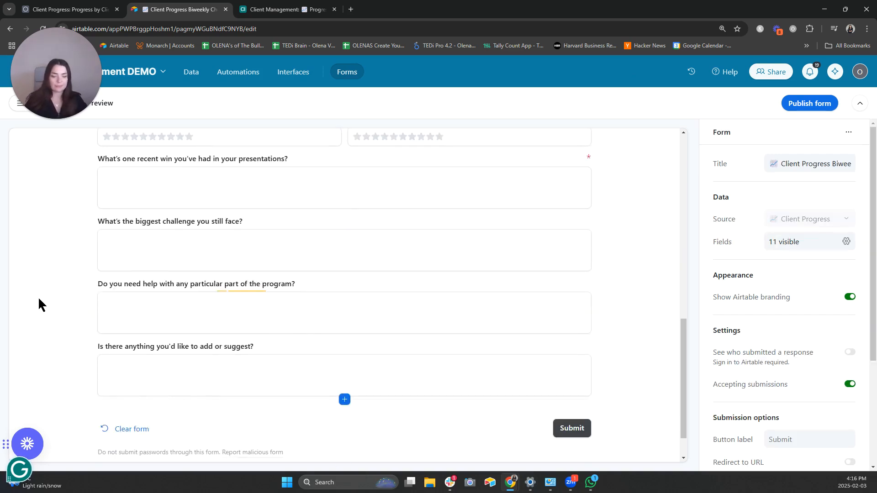
scroll(486, 374, "up", 7)
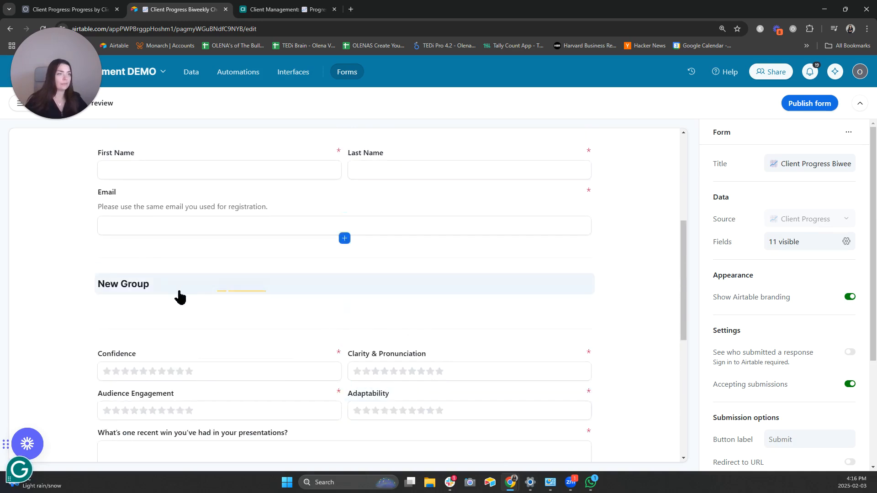
left_click(137, 343)
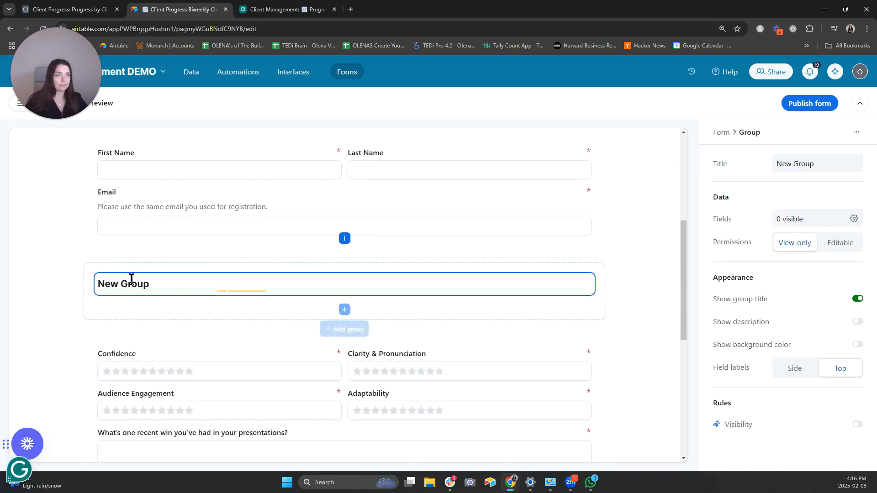
double_click(131, 278)
key("ctrl+a")
type("You")
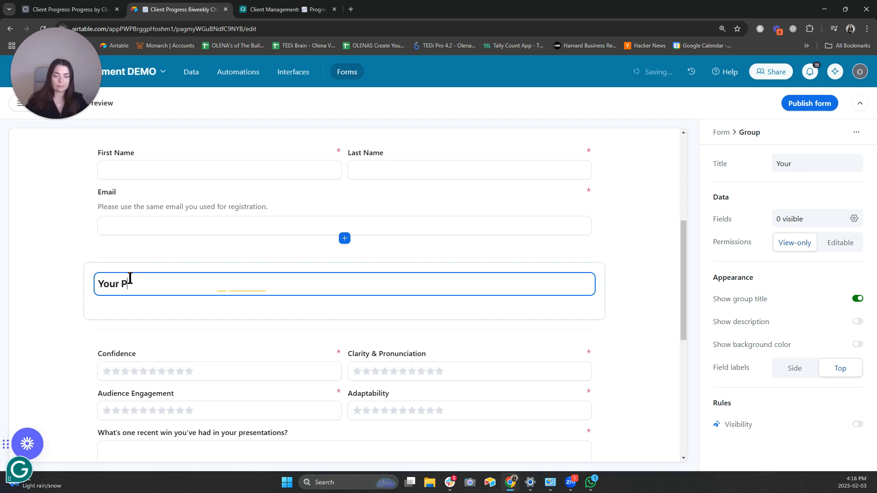
type("r Progress")
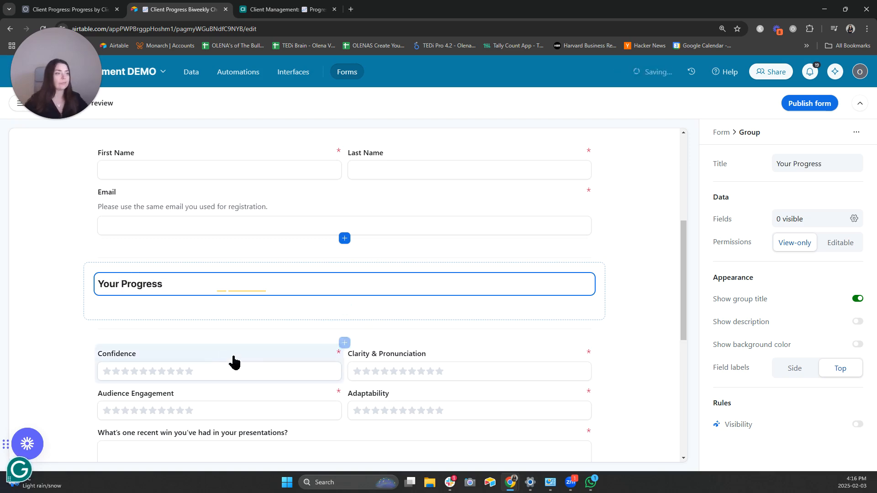
scroll(319, 342, "down", 2)
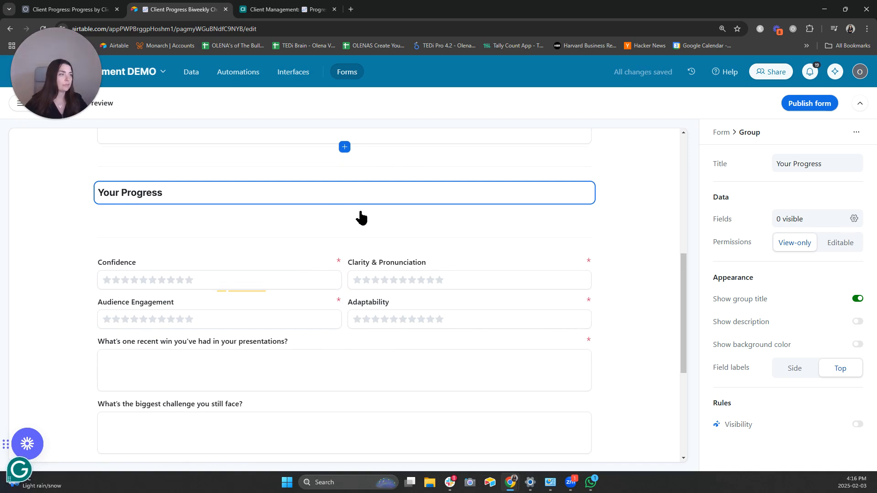
left_click(361, 219)
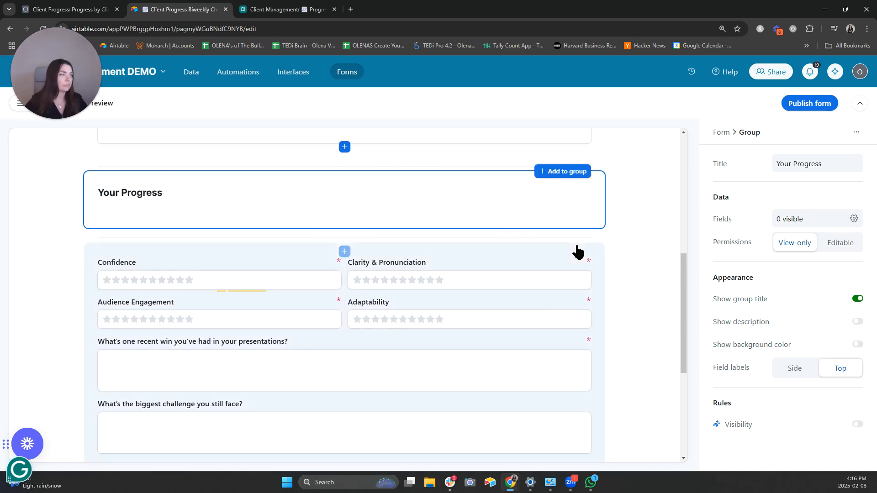
- Give the group holding the rating questions the title 'Your Progress'
left_click(592, 256)
left_click(598, 251)
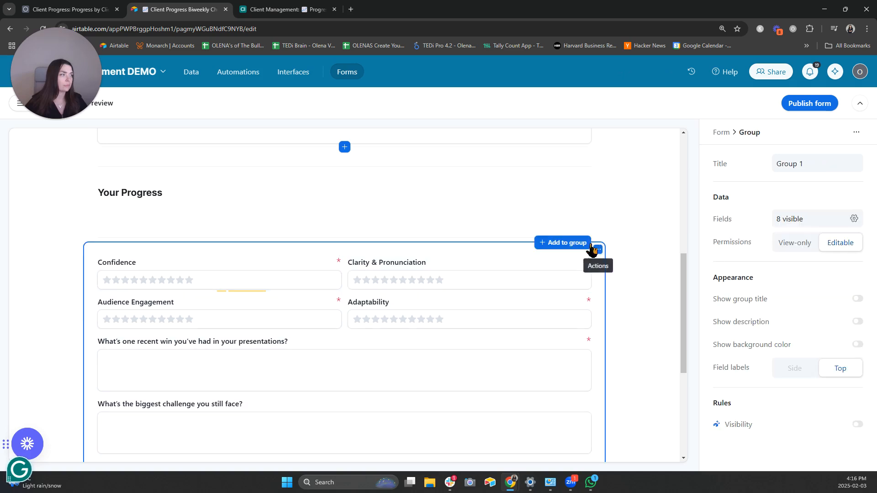
left_click(580, 244)
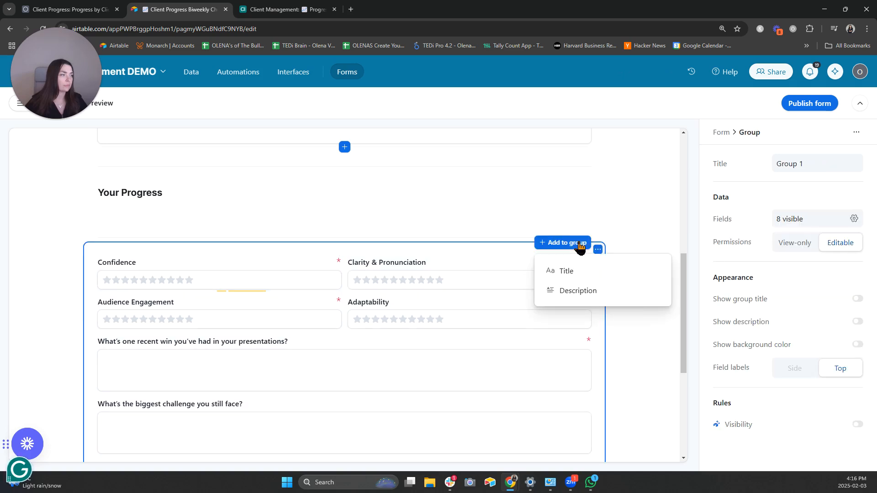
left_click(586, 270)
left_click_drag(139, 263, 91, 264)
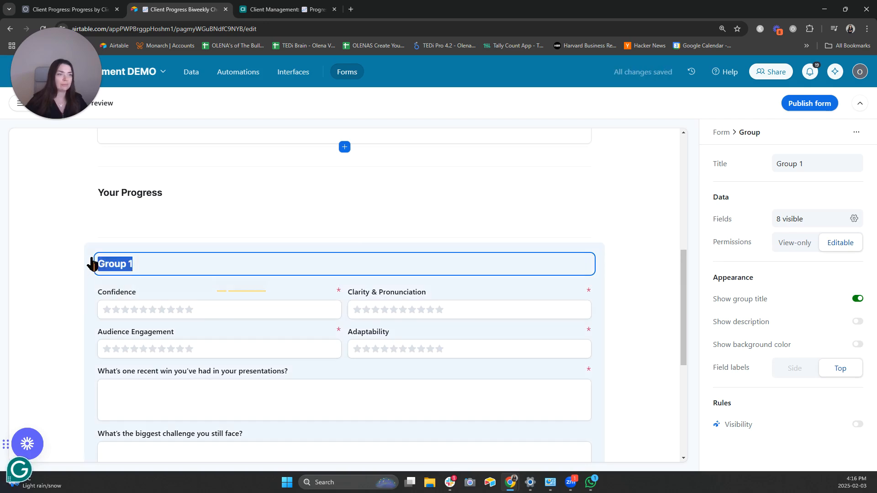
left_click(94, 263)
scroll(95, 263, "down", 5)
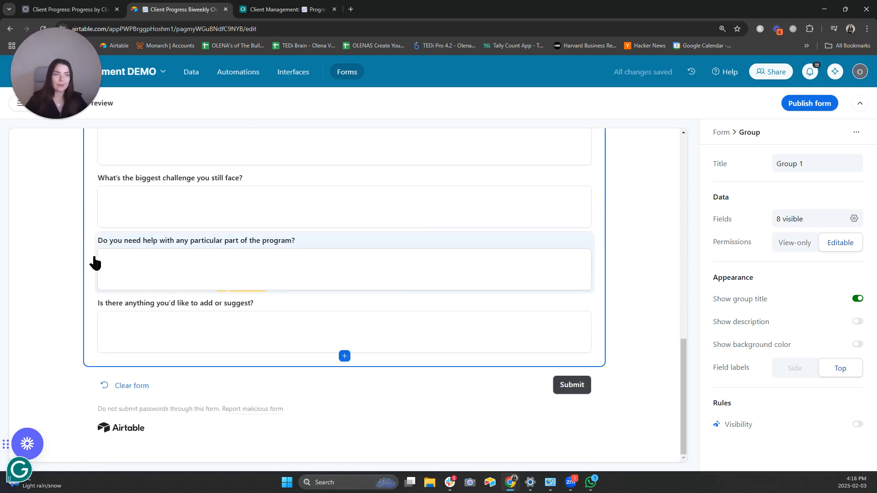
scroll(167, 300, "up", 8)
scroll(160, 309, "down", 3)
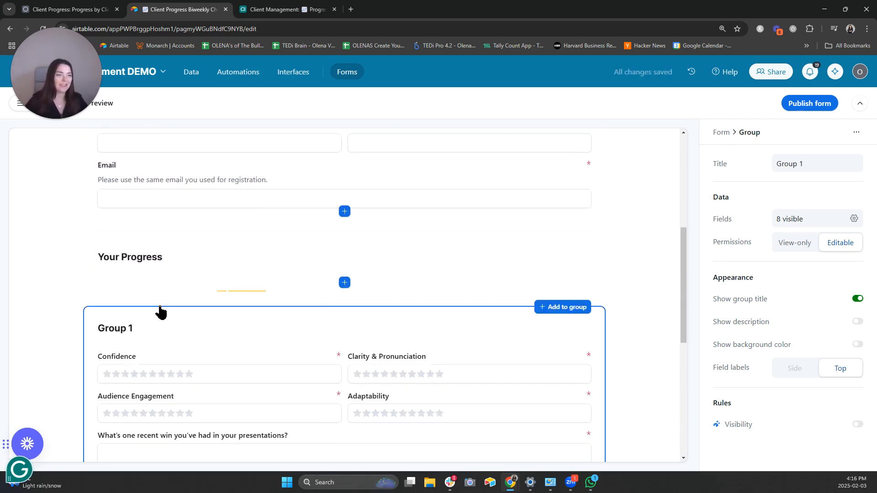
double_click(119, 283)
key("BackSpace")
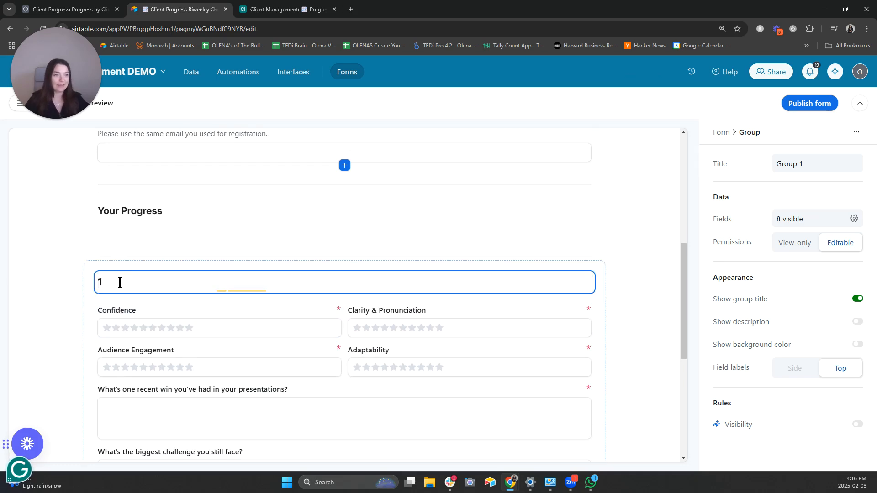
key("Delete")
type("Your")
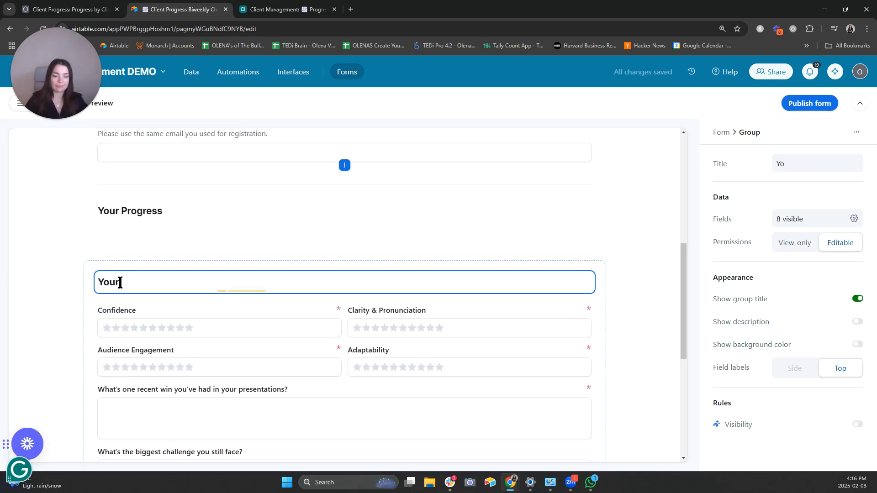
type(" Progress")
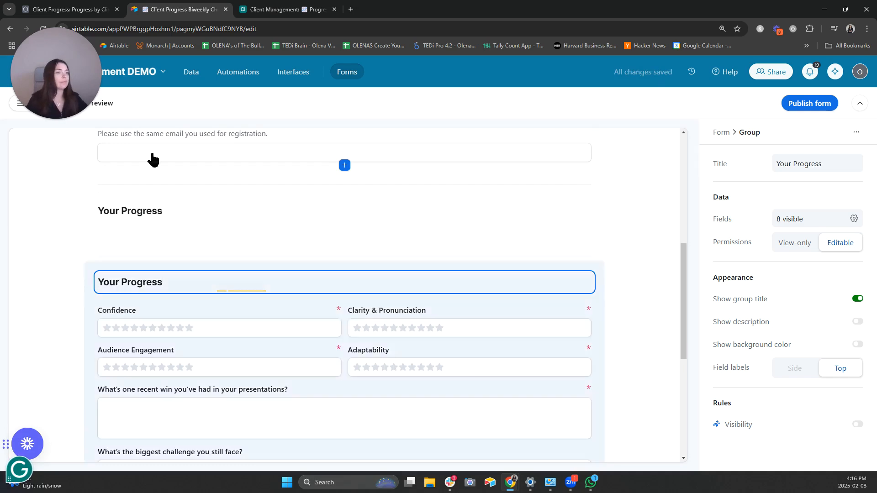
- Remove the empty duplicate Your Progress group
left_click(153, 201)
left_click(598, 197)
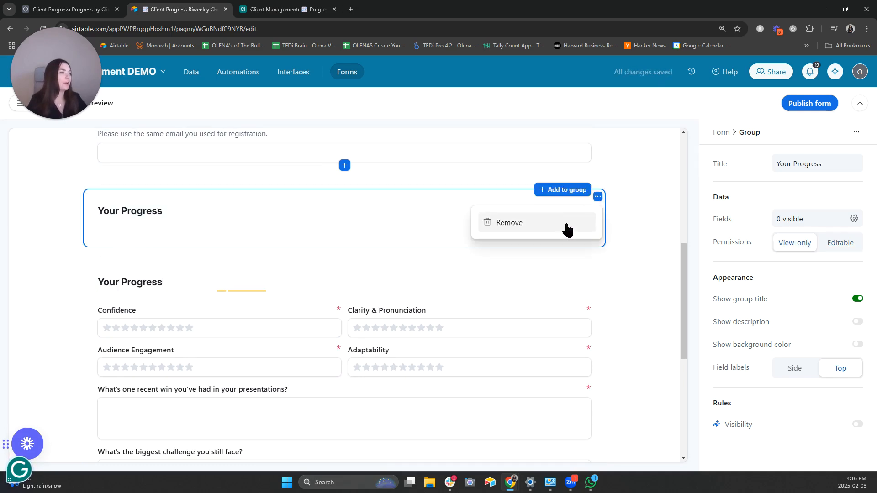
left_click(572, 230)
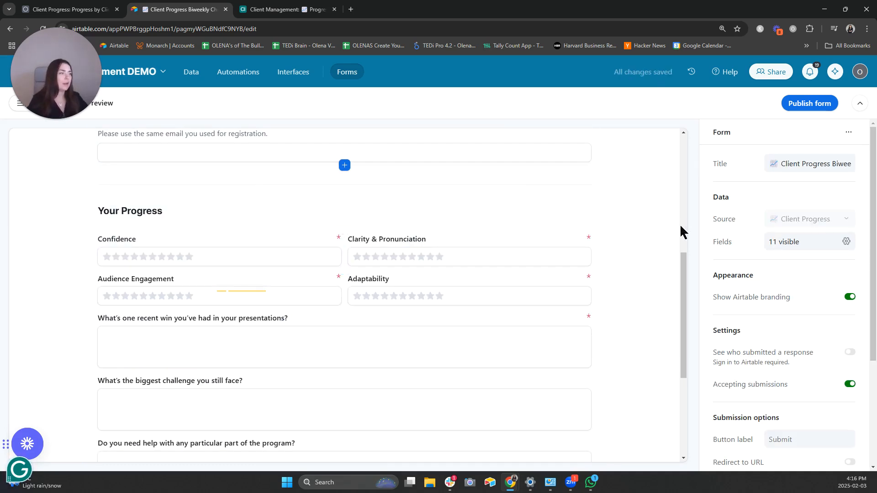
scroll(678, 226, "up", 3)
scroll(678, 228, "up", 1)
- Try a background colour on Client Details, then switch it back off
left_click(585, 251)
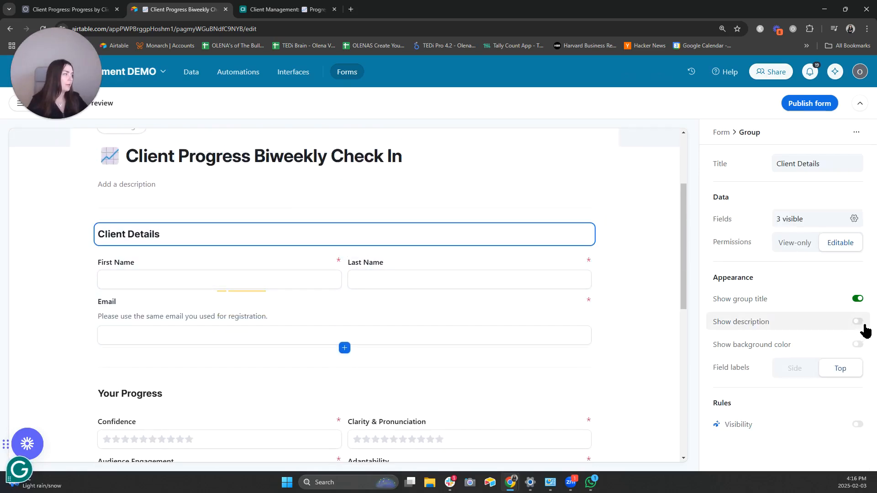
left_click(860, 346)
left_click(360, 364)
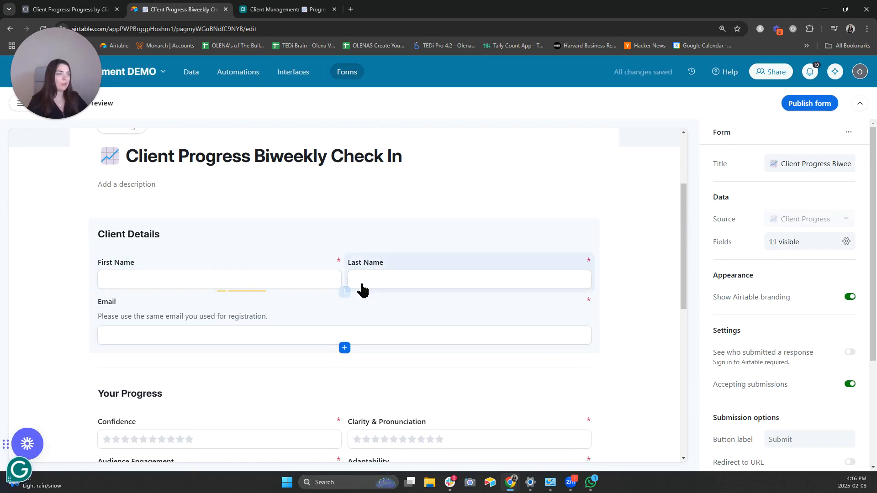
scroll(572, 379, "down", 5)
scroll(602, 355, "up", 5)
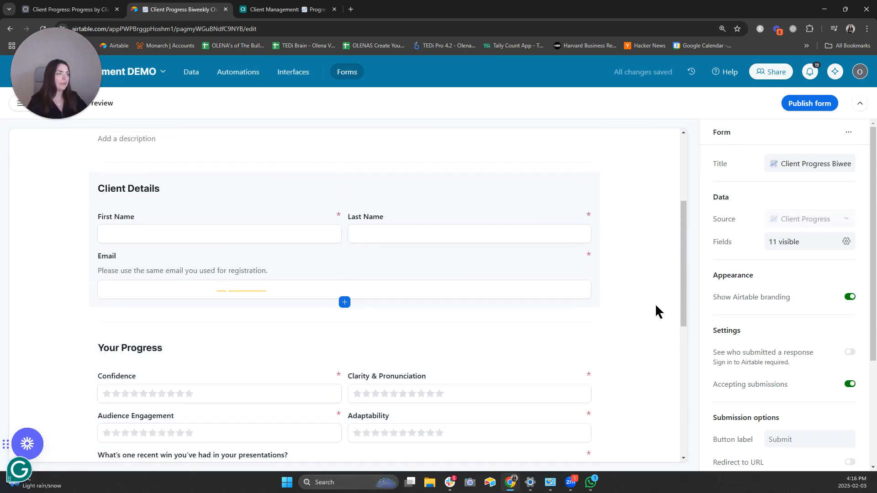
left_click(573, 313)
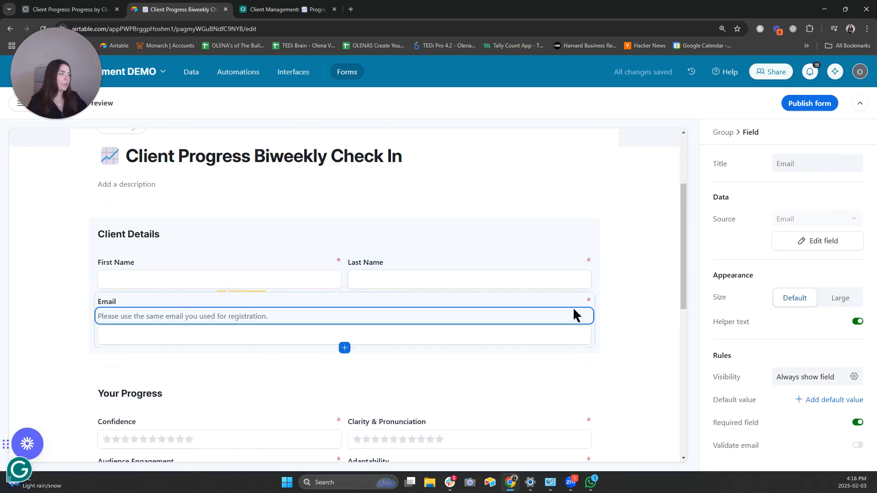
left_click(596, 249)
left_click(854, 346)
scroll(652, 349, "down", 3)
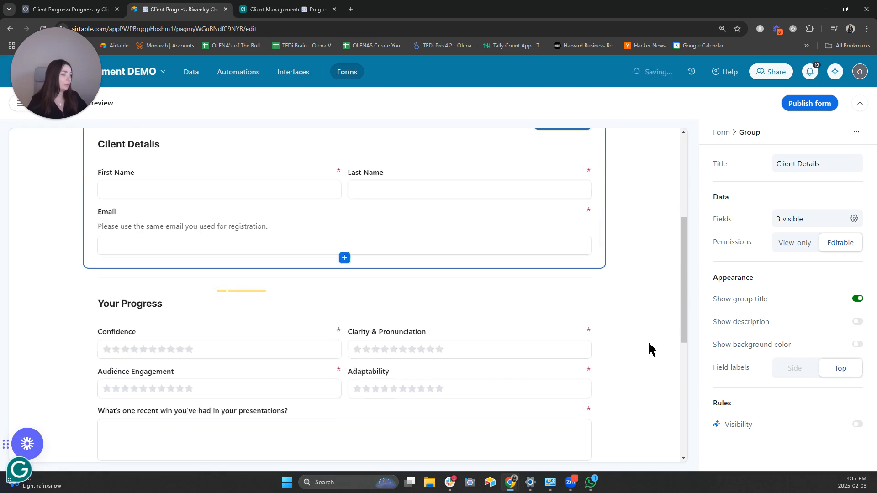
- Turn on the background colour for the Your Progress group
left_click(594, 276)
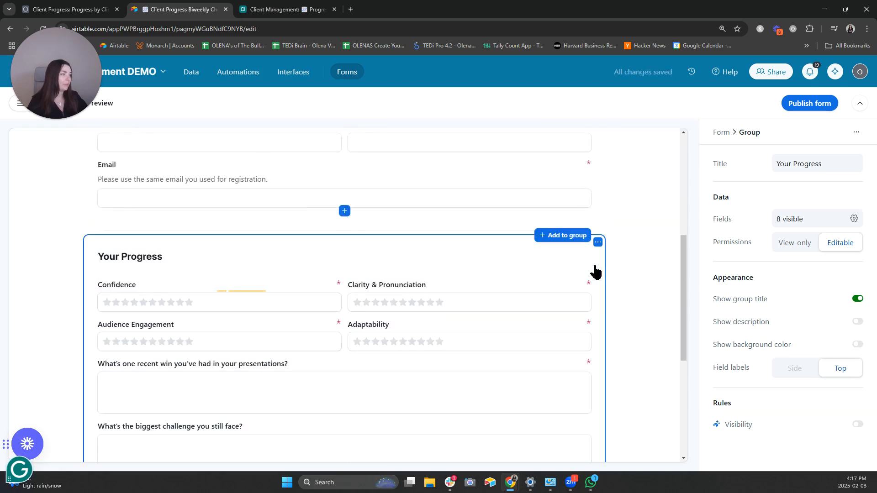
left_click(858, 346)
left_click(640, 329)
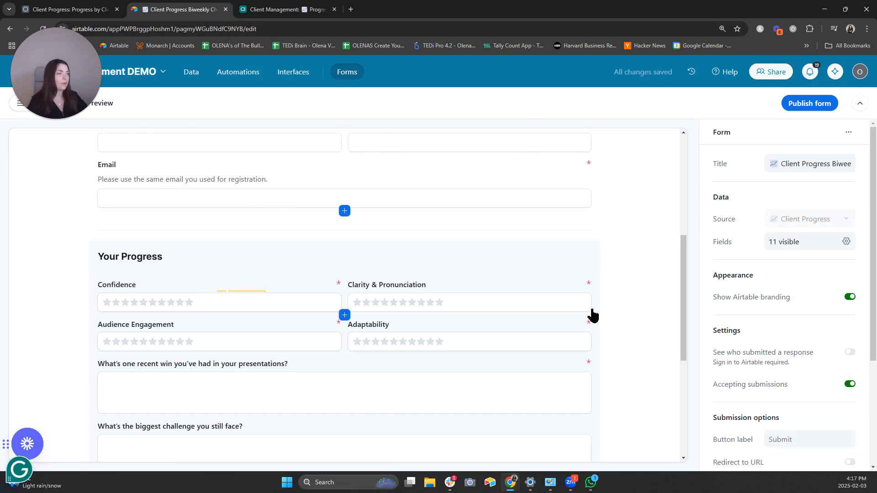
scroll(599, 307, "up", 4)
scroll(399, 364, "down", 10)
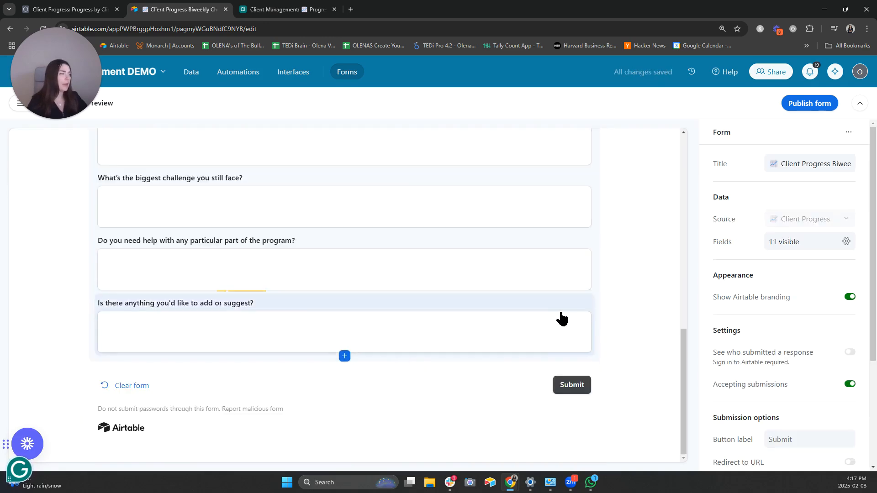
scroll(560, 317, "up", 12)
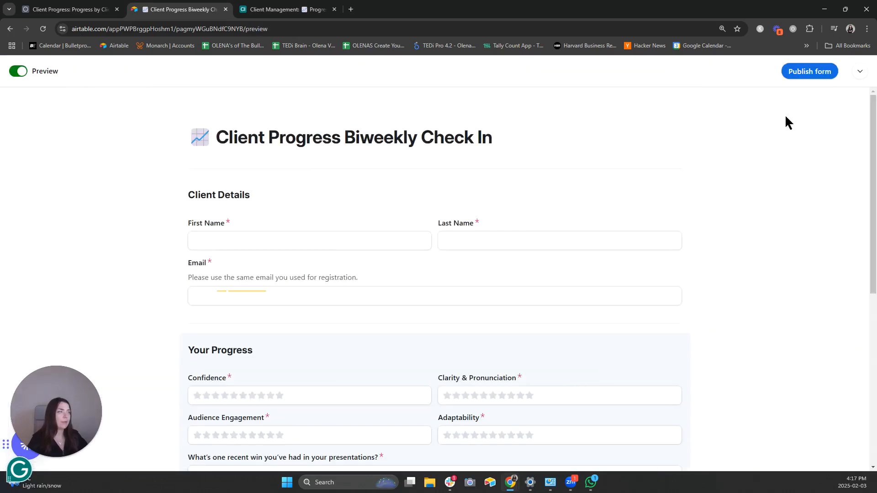
- Publish the check-in form and load its copied share link in a new tab
left_click(811, 74)
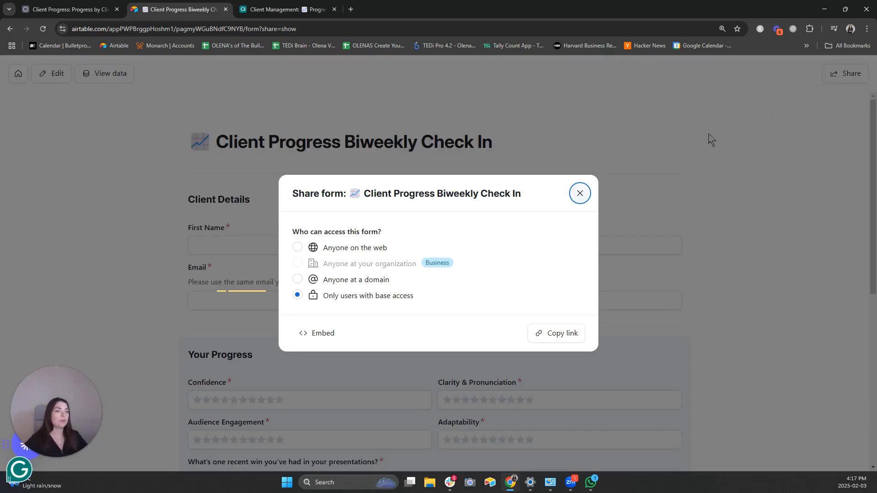
left_click(292, 10)
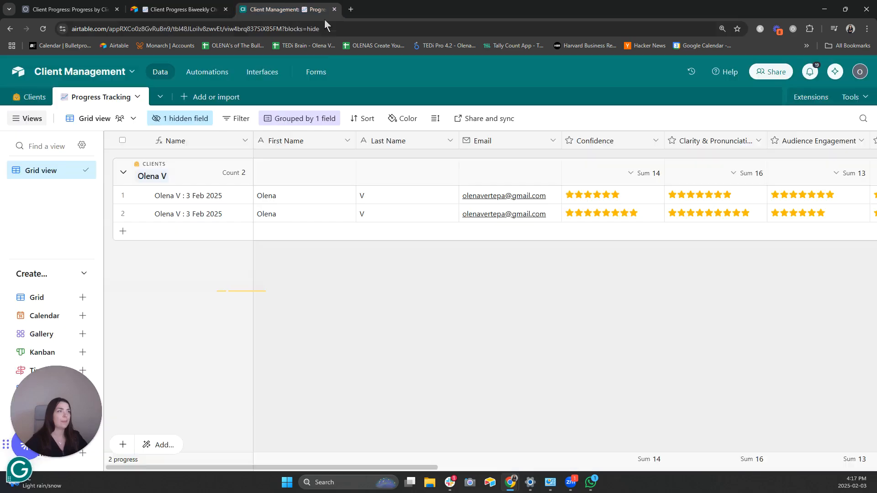
left_click(350, 10)
key("ctrl+v")
key("Return")
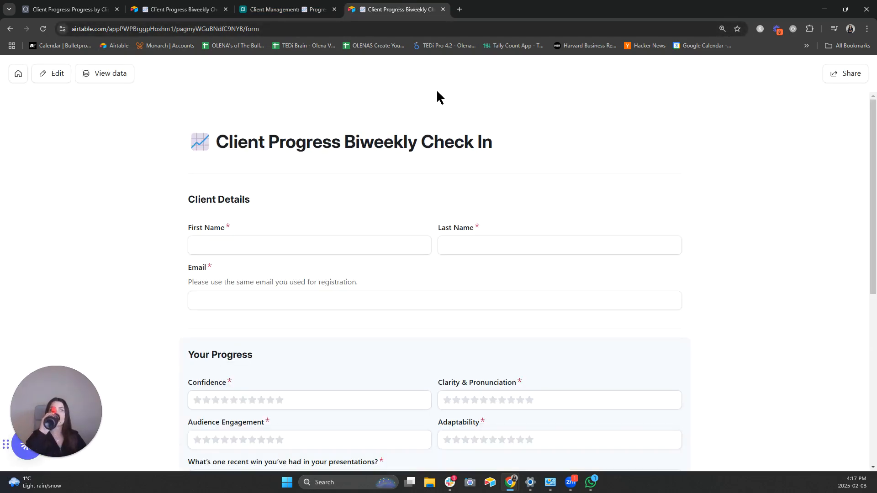
- Fill in First Name, Last Name and Email, submit the test response, and close the form
left_click(366, 240)
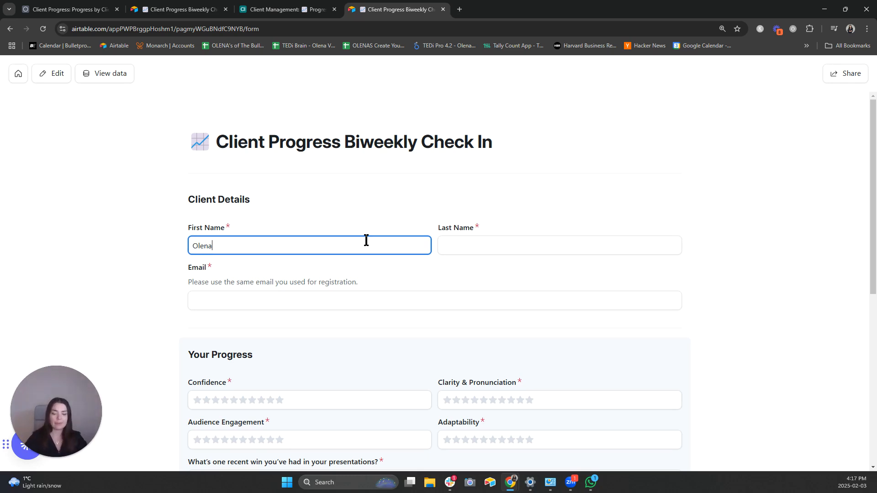
key("Tab")
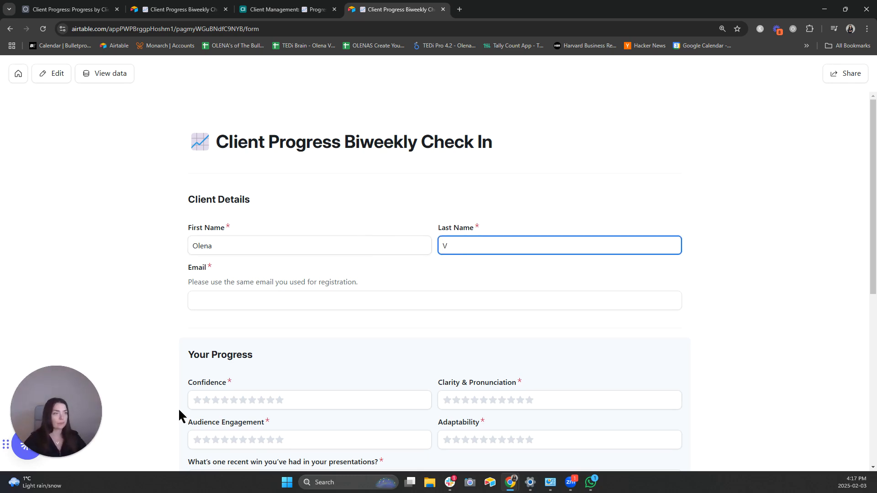
left_click(227, 304)
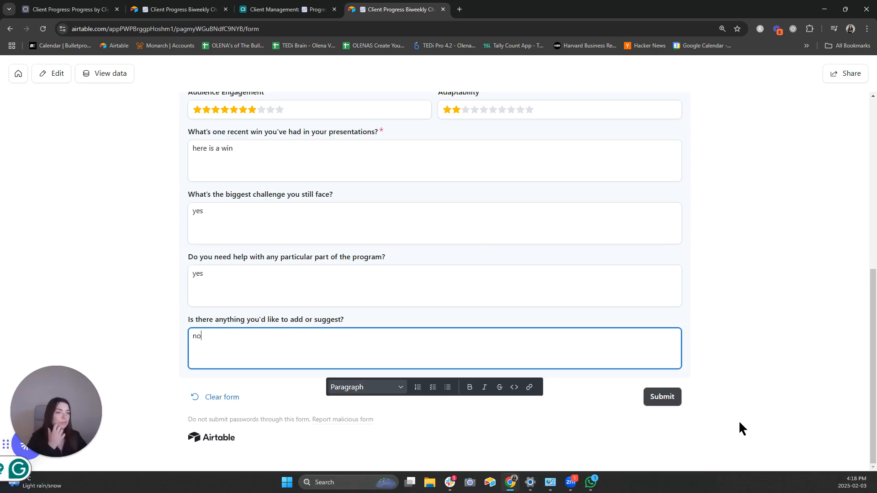
left_click(667, 399)
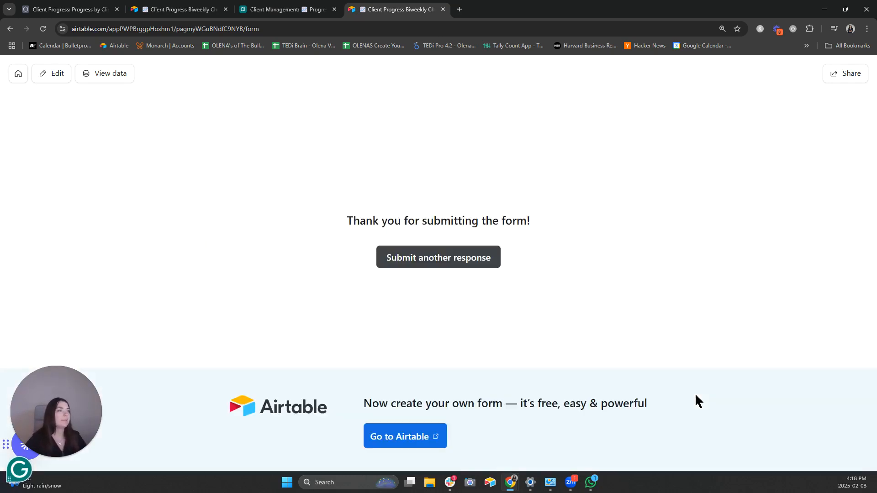
key("ctrl+w")
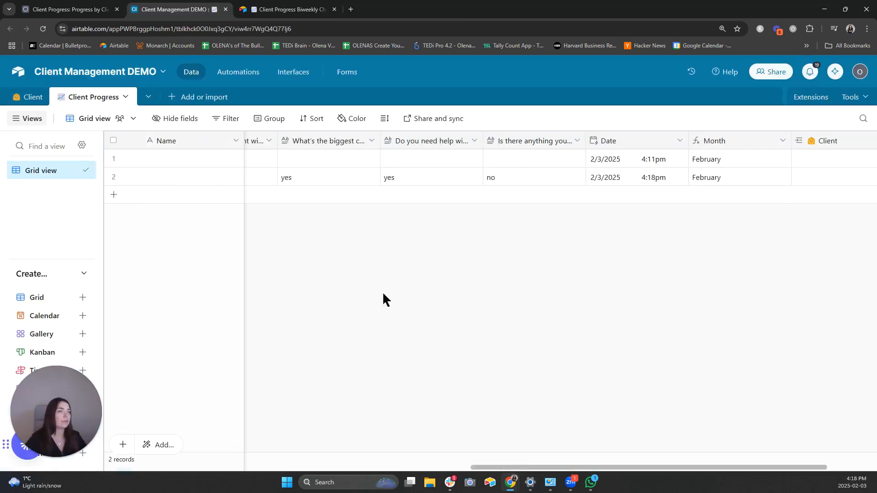
- Delete the blank first record from the Client Progress table
scroll(456, 212, "left", 10)
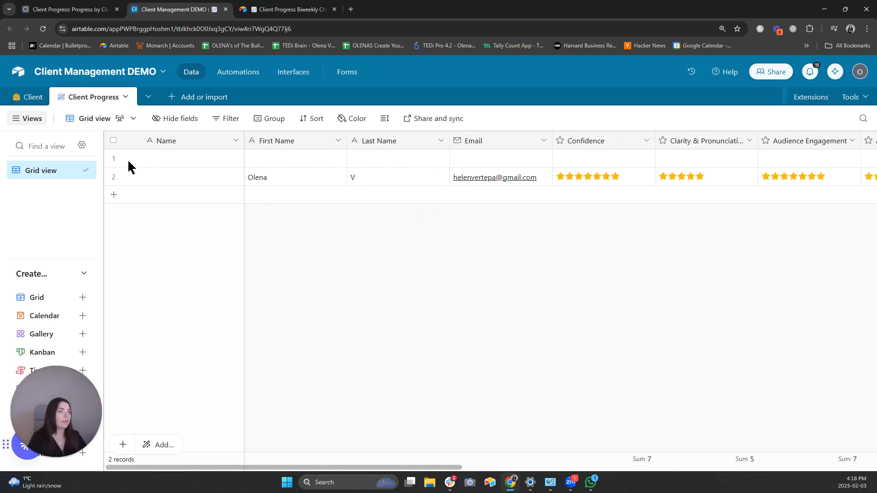
left_click(113, 158)
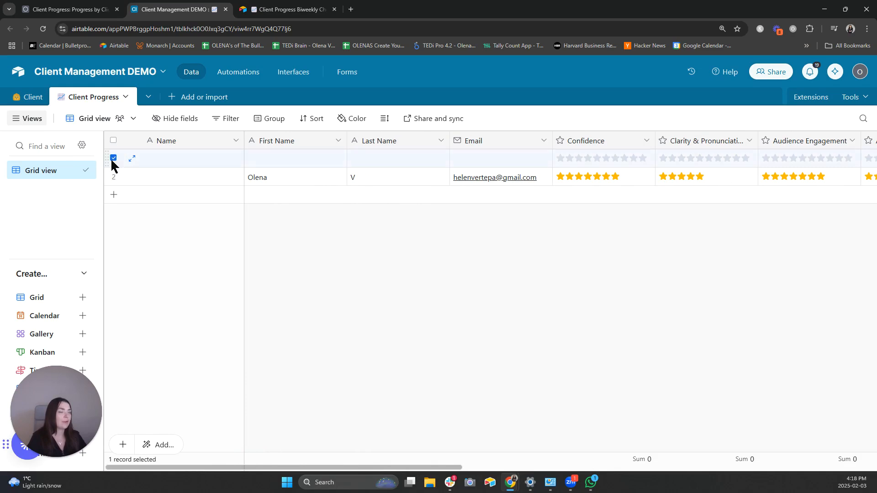
right_click(161, 162)
left_click(233, 359)
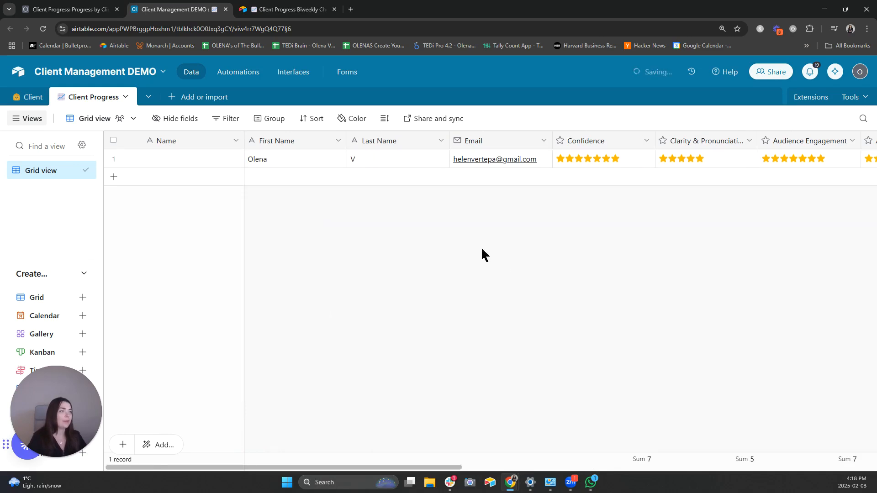
scroll(533, 189, "right", 15)
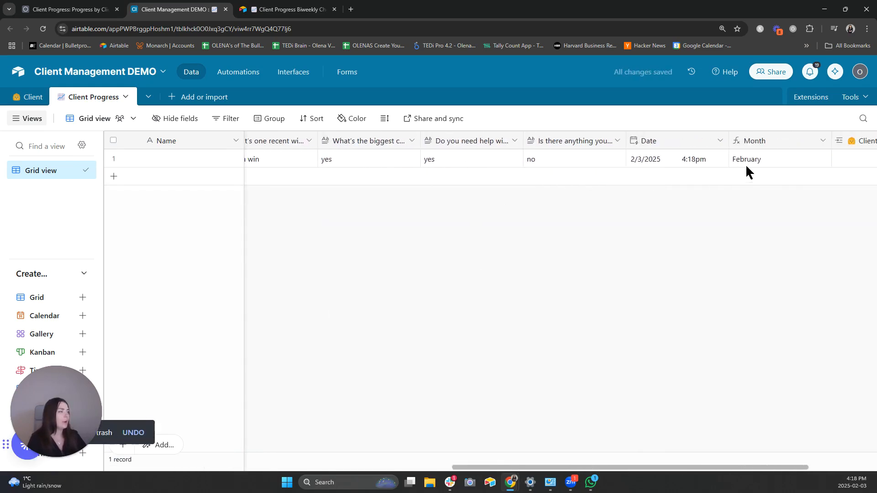
scroll(753, 172, "right", 2)
scroll(726, 185, "left", 17)
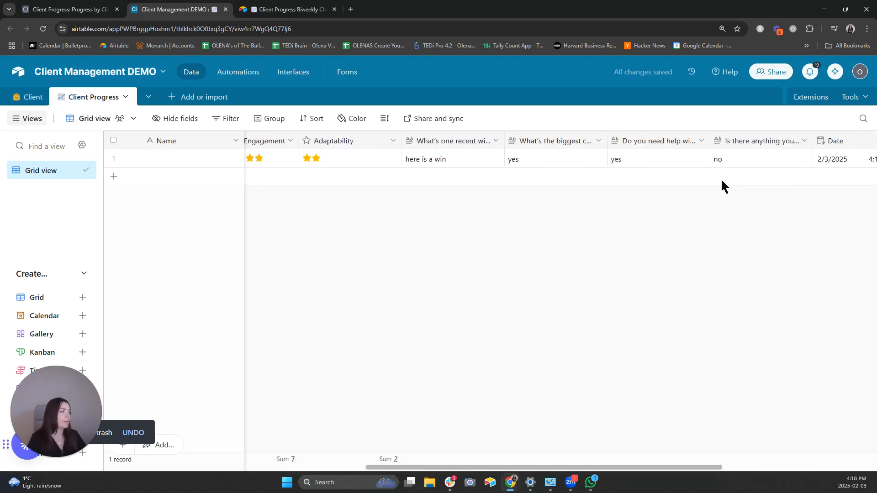
left_click(235, 140)
- Change the Name field's type to Formula
left_click(217, 169)
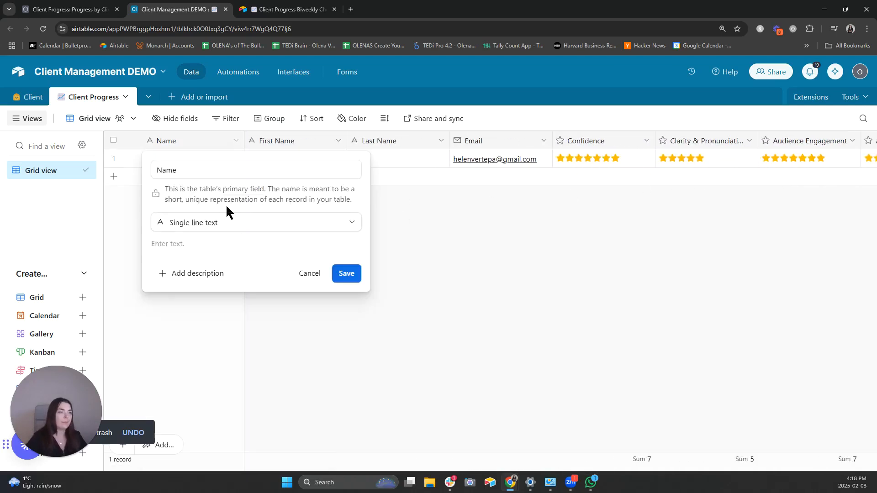
left_click(250, 225)
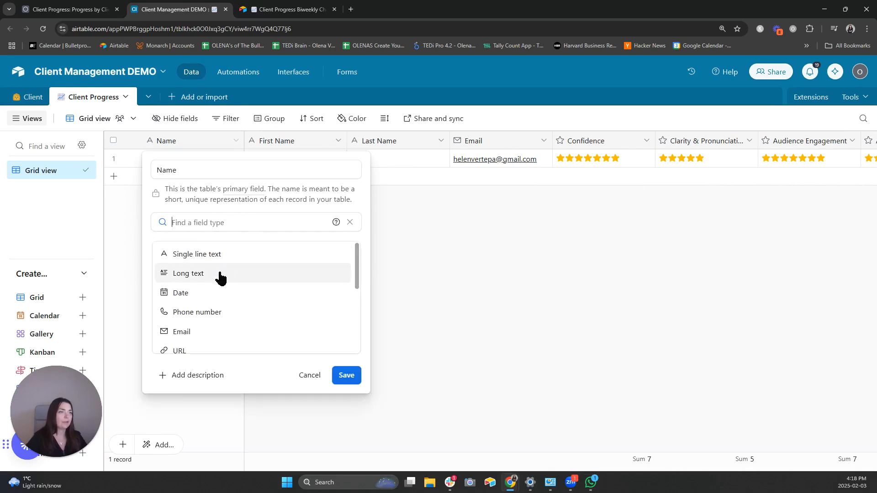
scroll(237, 306, "down", 3)
scroll(247, 303, "down", 2)
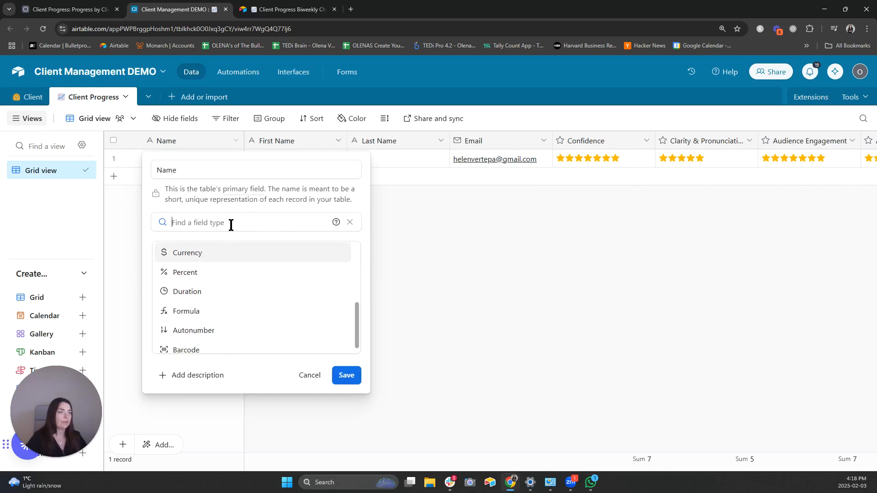
type("f")
left_click(229, 252)
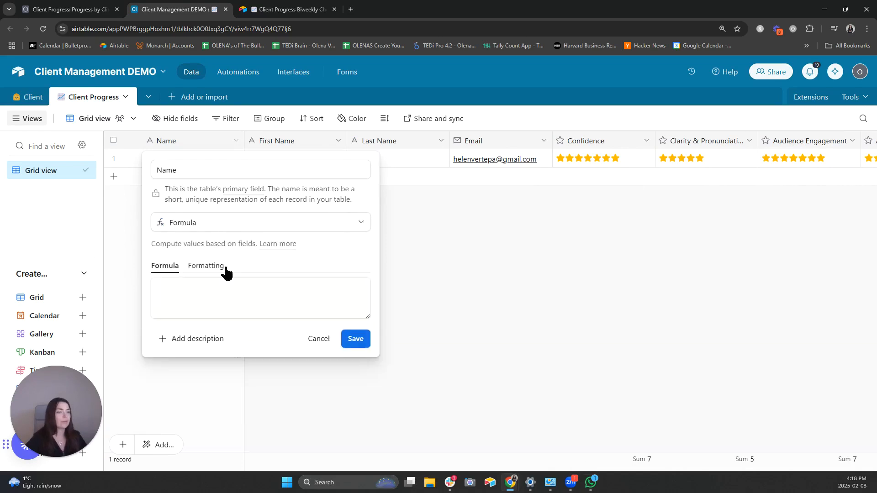
- Enter the formula joining First Name, Last Name and 'D MMM YYYY' date, then save and confirm
left_click(218, 295)
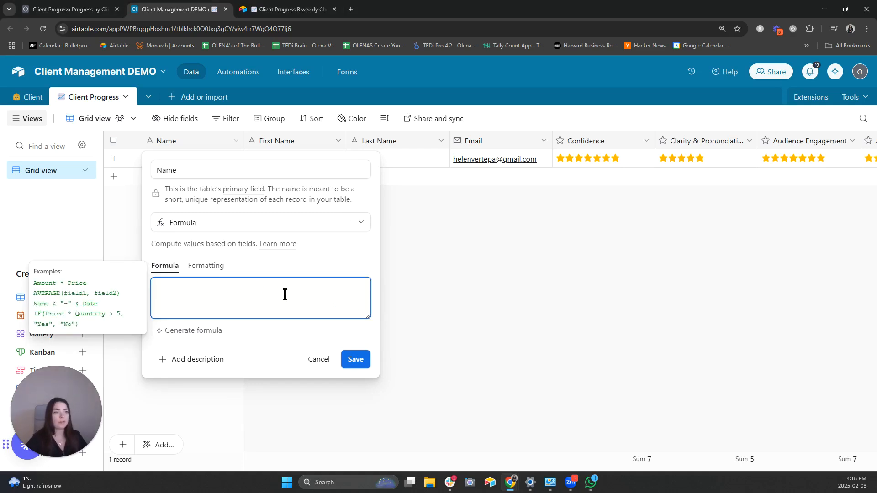
type("{First Name} & \" \" & {Last Name} & \" : \" & DATETIME_FORMAT(Date, 'D MMM YYYY')")
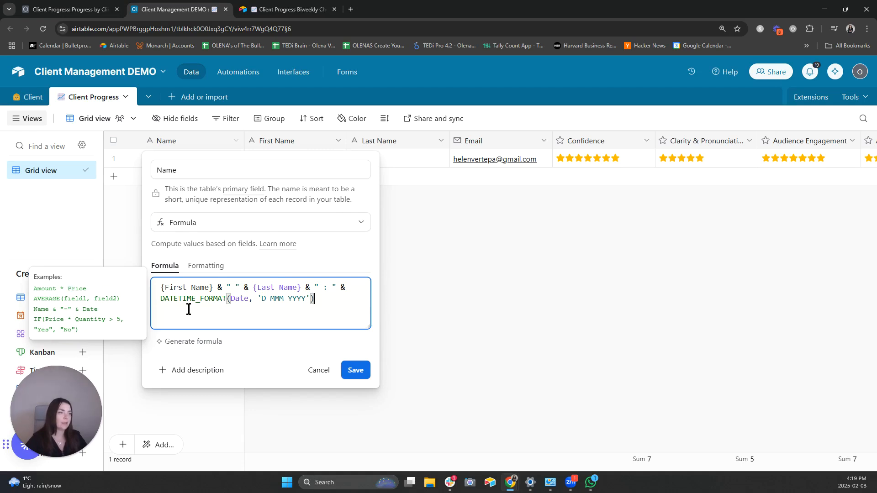
left_click(209, 288)
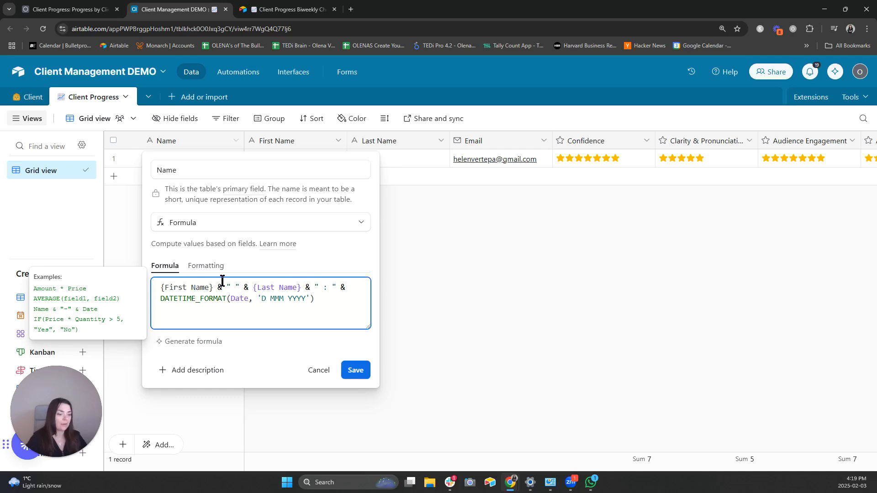
key("BackSpace")
key("BackSpace")
key("BackSpace")
key("BackSpace")
key("BackSpace")
key("BackSpace")
key("BackSpace")
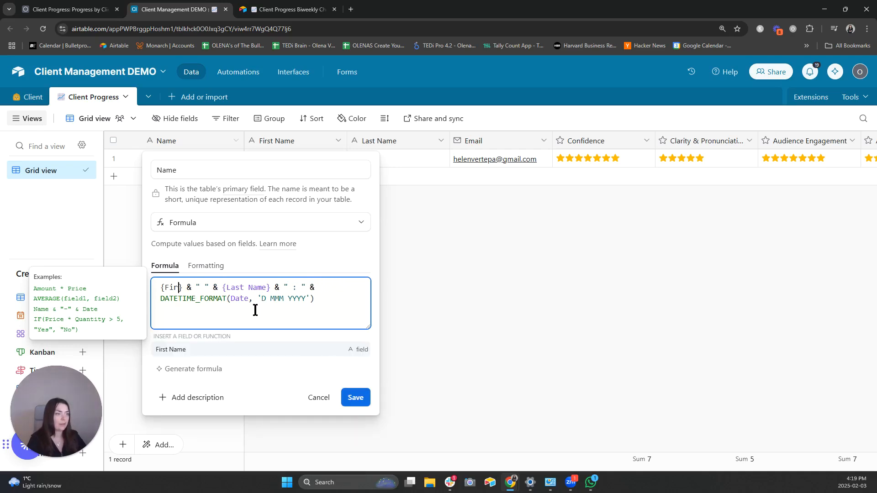
key("BackSpace")
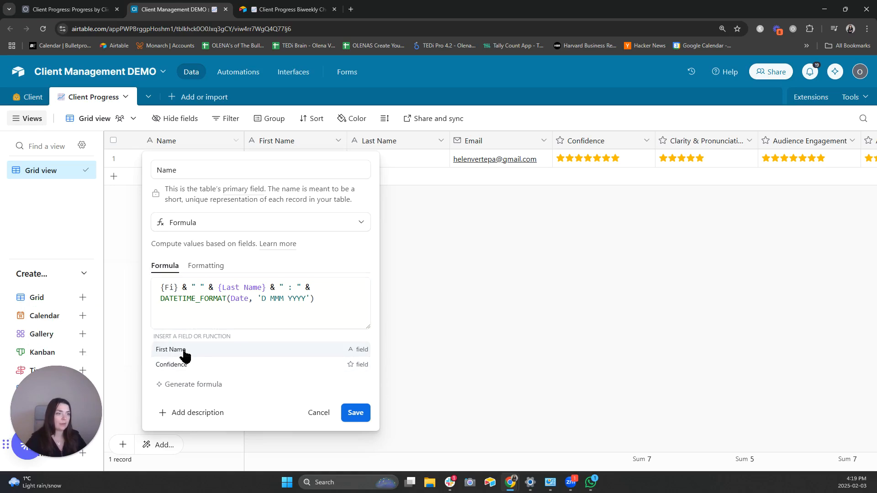
left_click(210, 349)
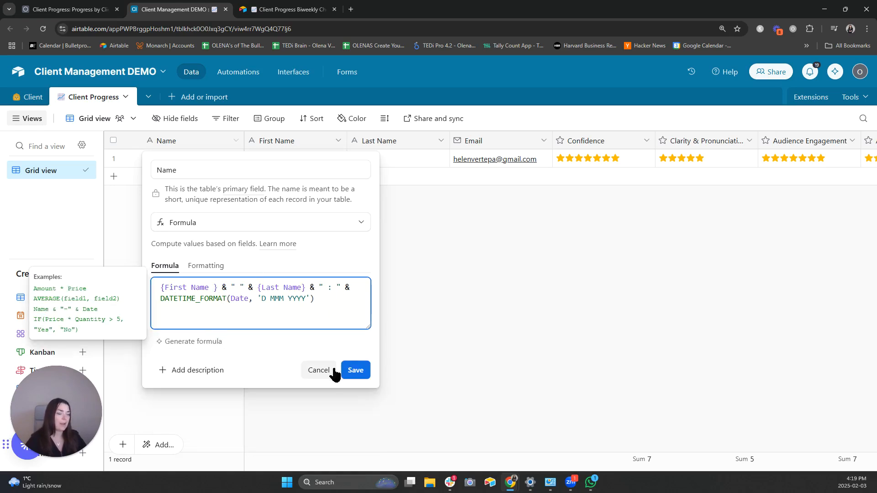
left_click(359, 370)
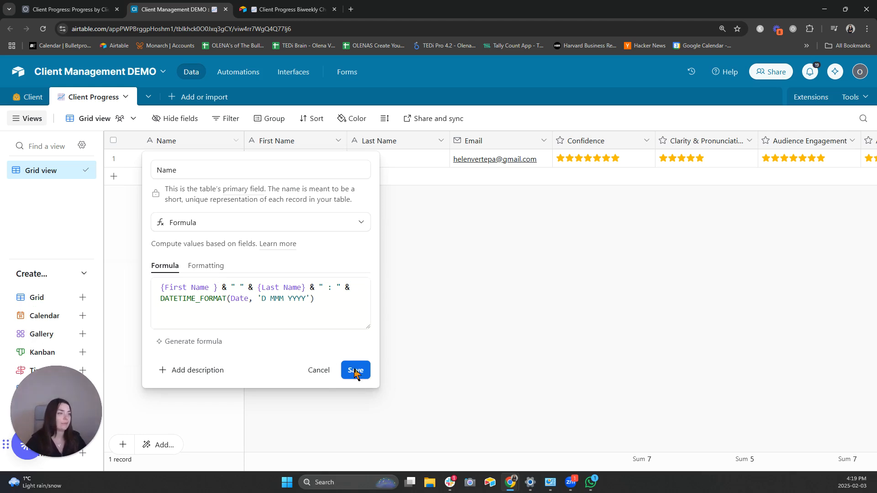
left_click(543, 341)
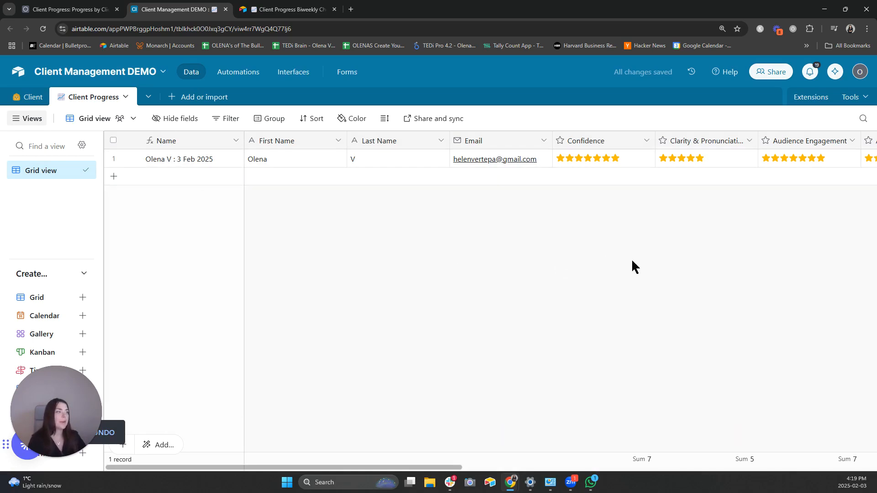
- Add a Lookup field pulling the linked Client's Latest Progress Submission
scroll(656, 256, "right", 10)
scroll(657, 259, "right", 6)
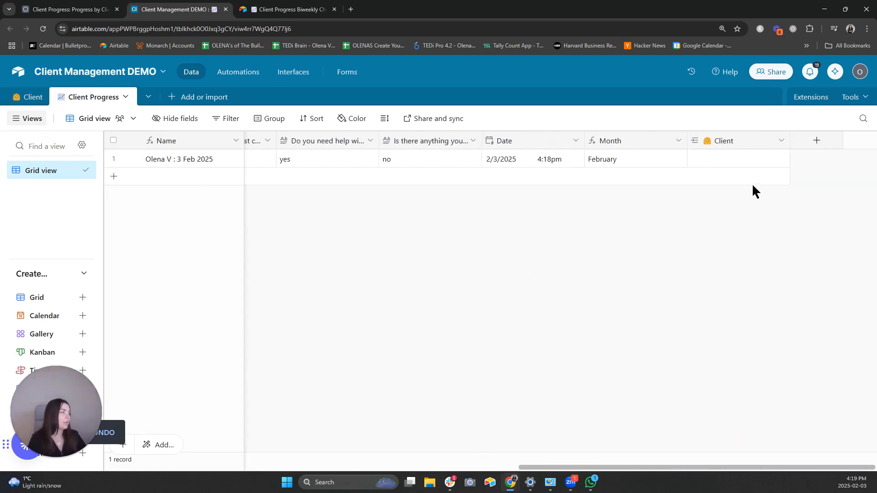
left_click(714, 160)
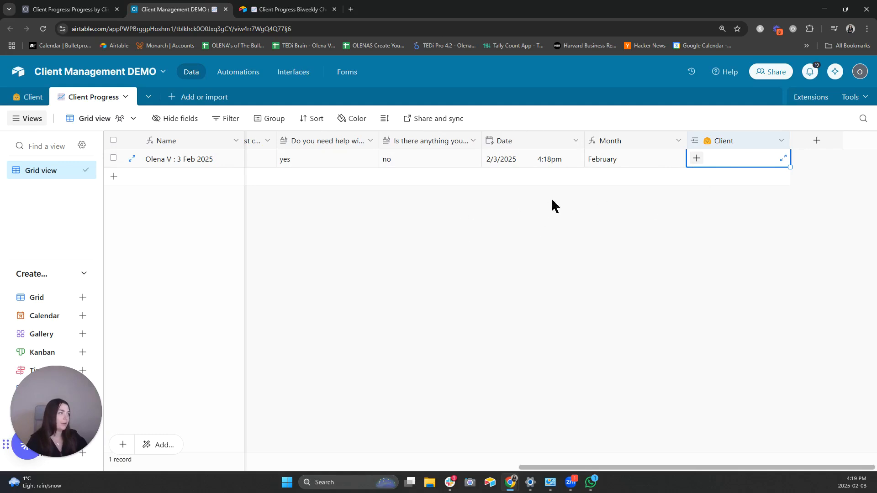
left_click(813, 144)
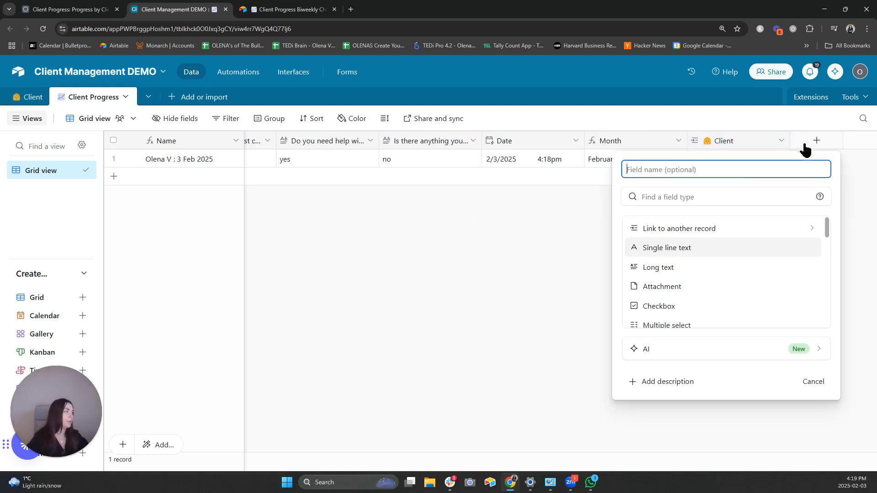
left_click(694, 198)
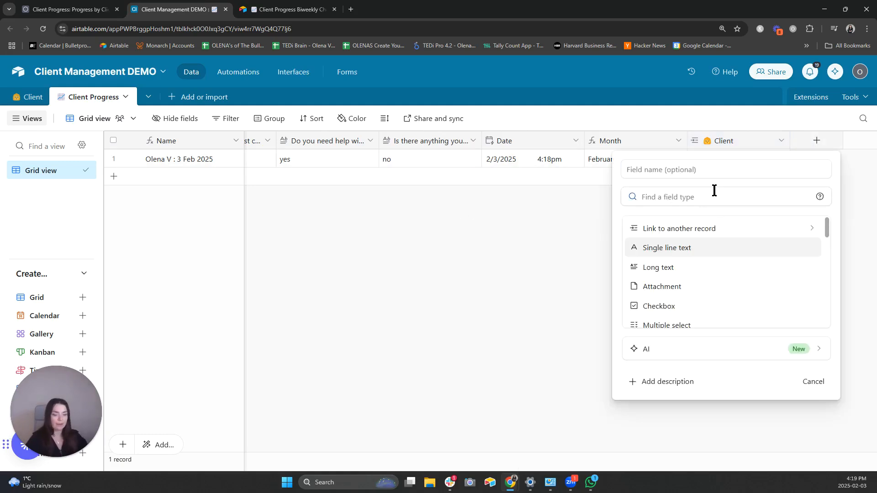
type("look")
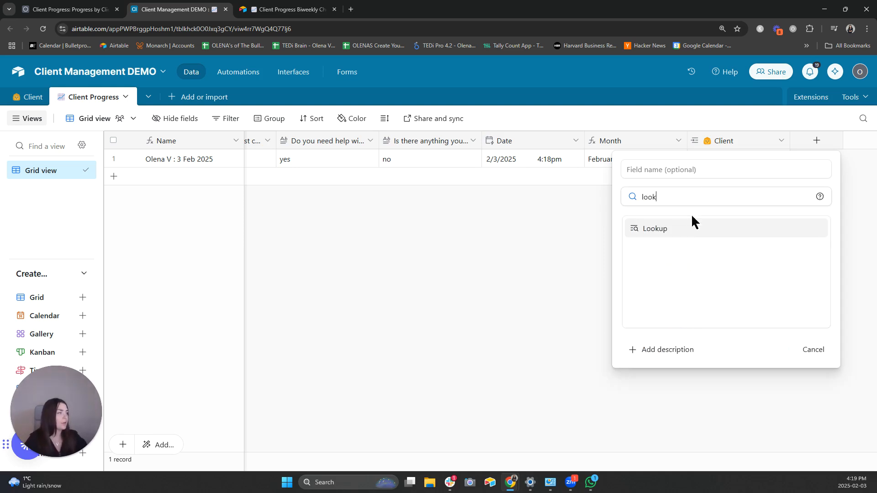
left_click(683, 228)
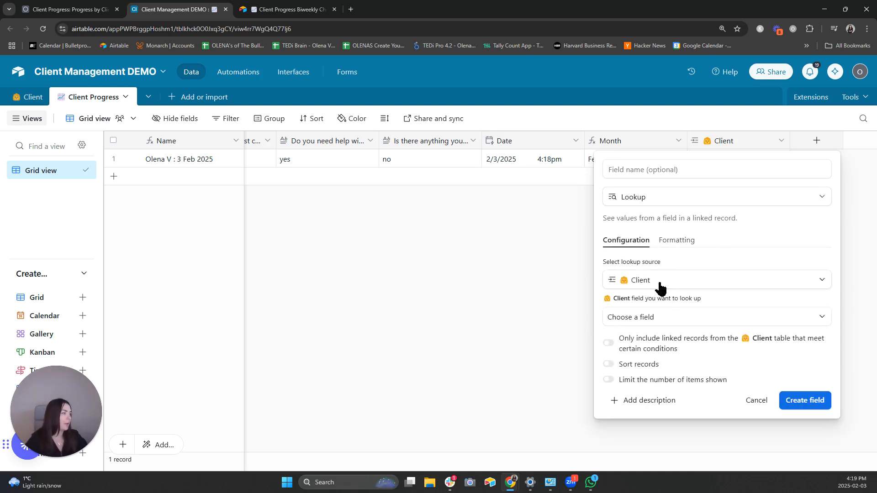
left_click(670, 318)
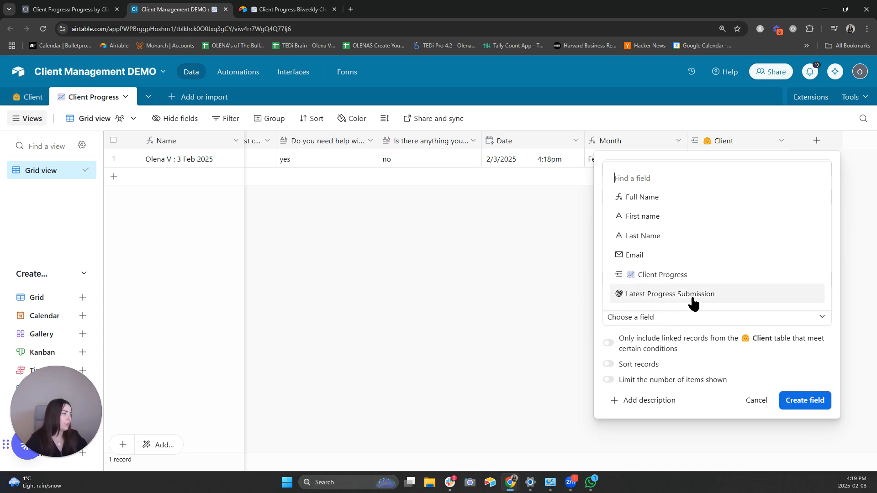
left_click(692, 296)
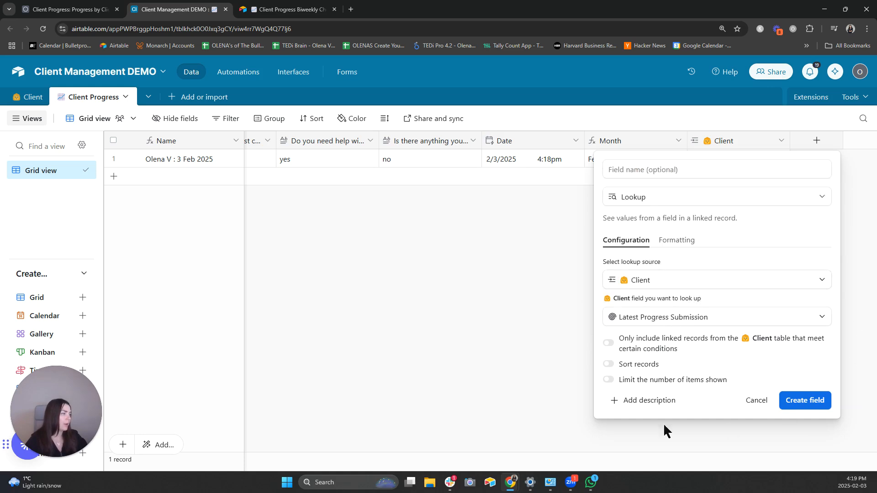
left_click(815, 402)
- Test the lookup by linking a client to the first record, then unlink it
left_click(812, 161)
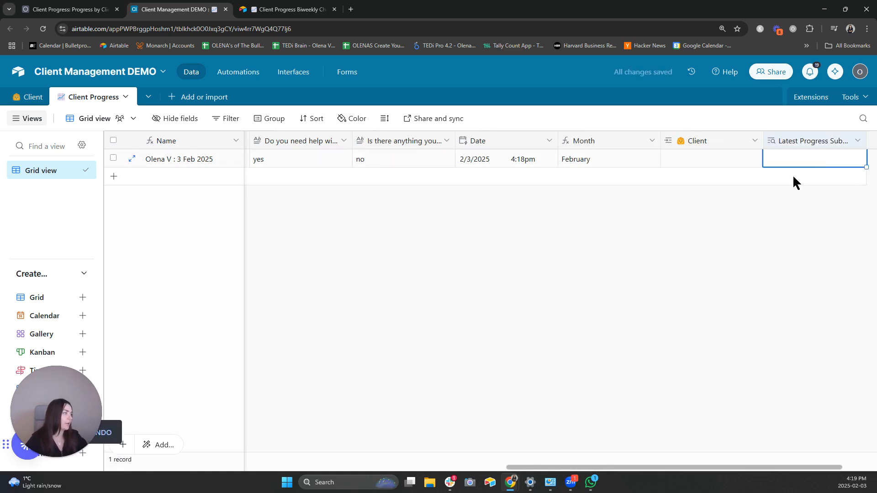
left_click(589, 160)
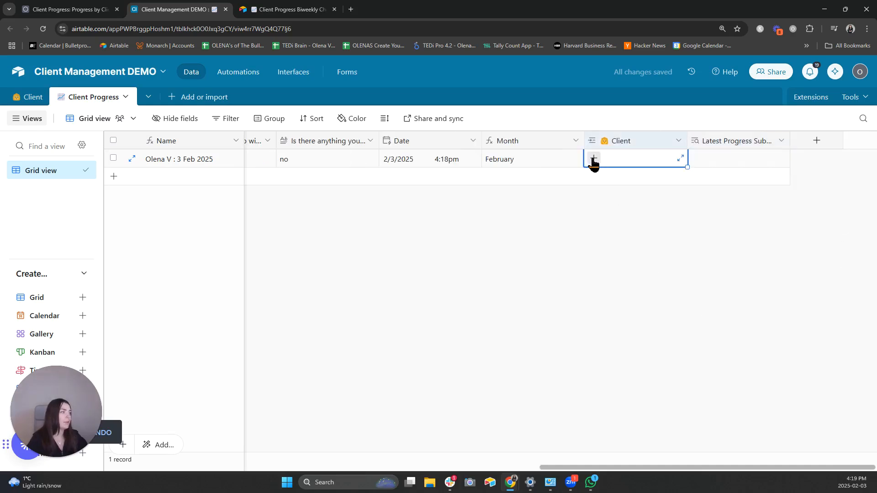
left_click(593, 161)
left_click(583, 231)
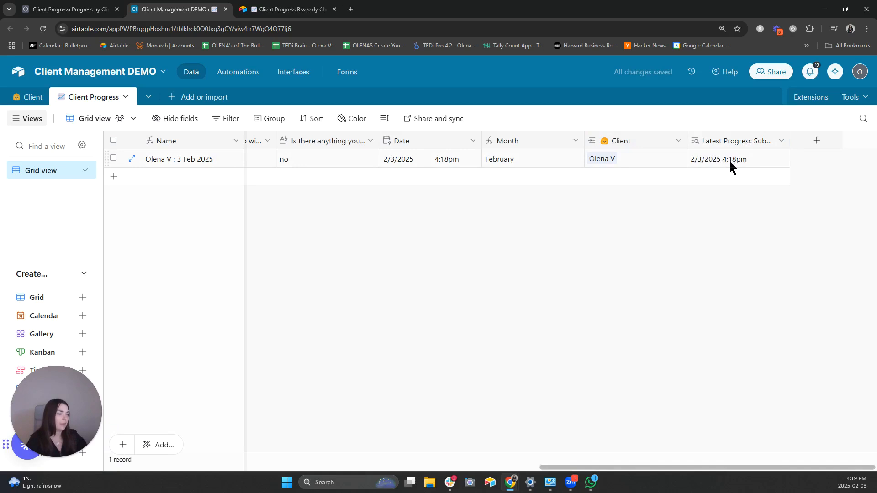
left_click(639, 160)
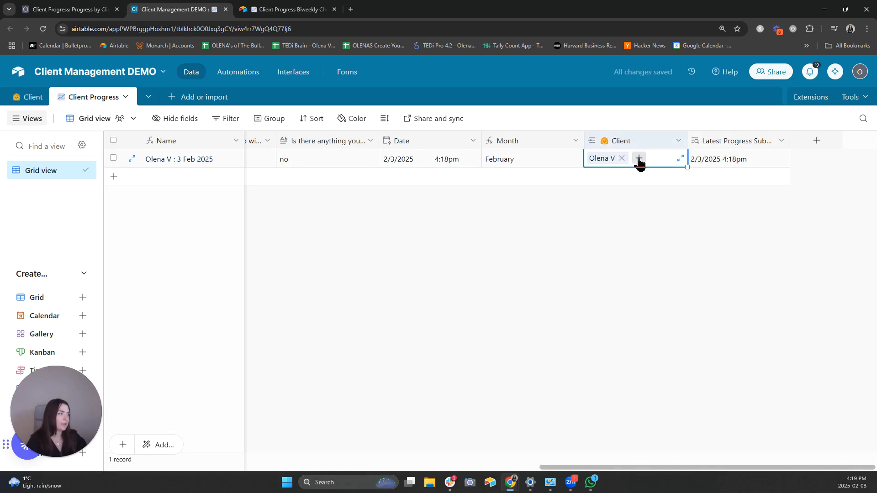
left_click(622, 158)
left_click(588, 261)
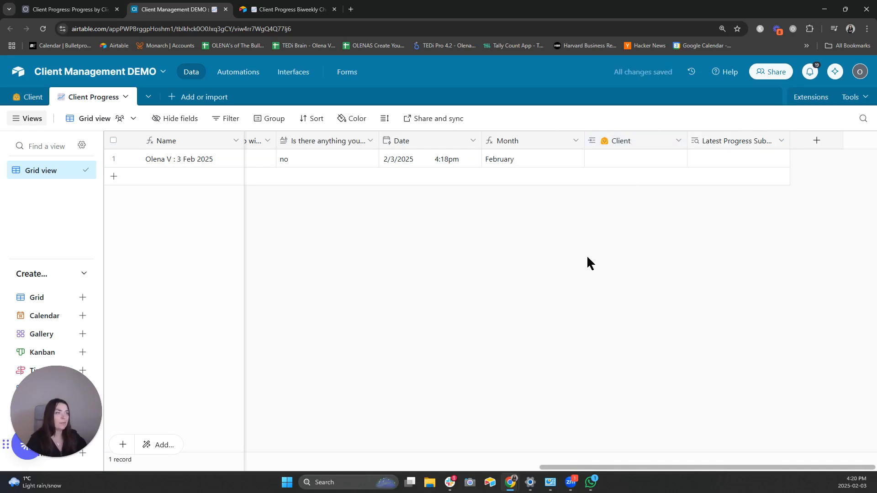
left_click(244, 74)
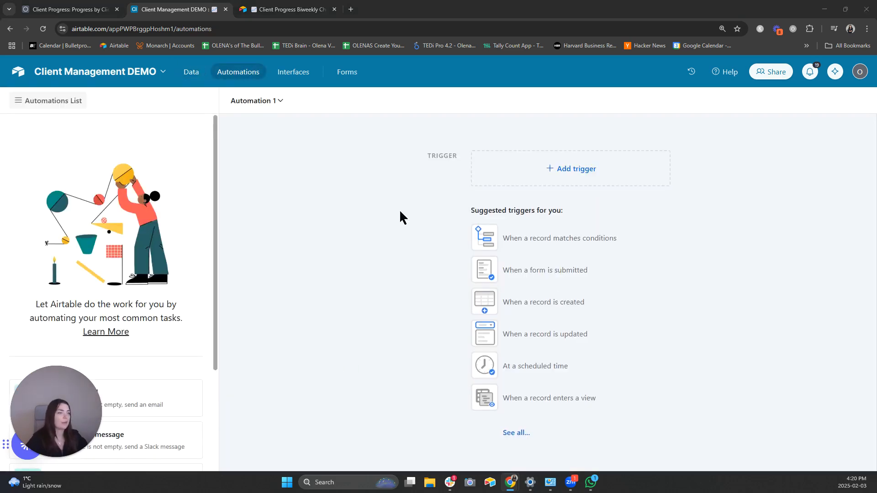
- Trigger the automation on form submission to Client Progress, tested with a sample record
left_click(518, 274)
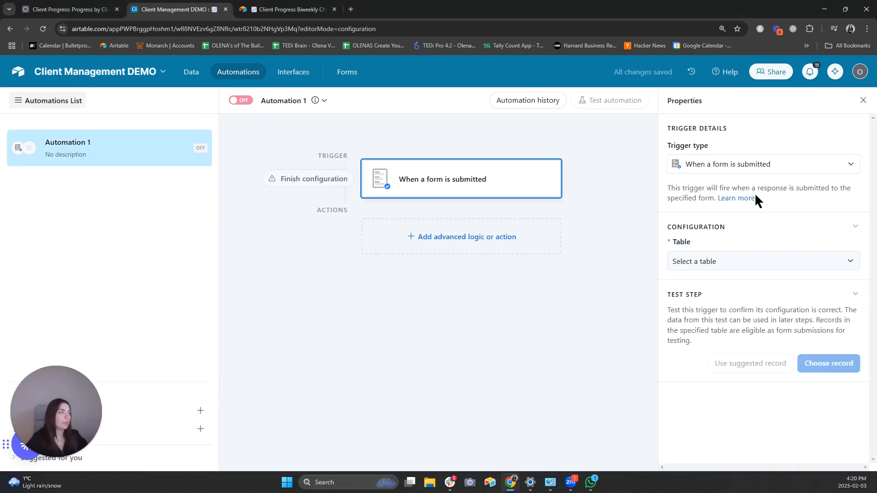
left_click(745, 261)
left_click(730, 318)
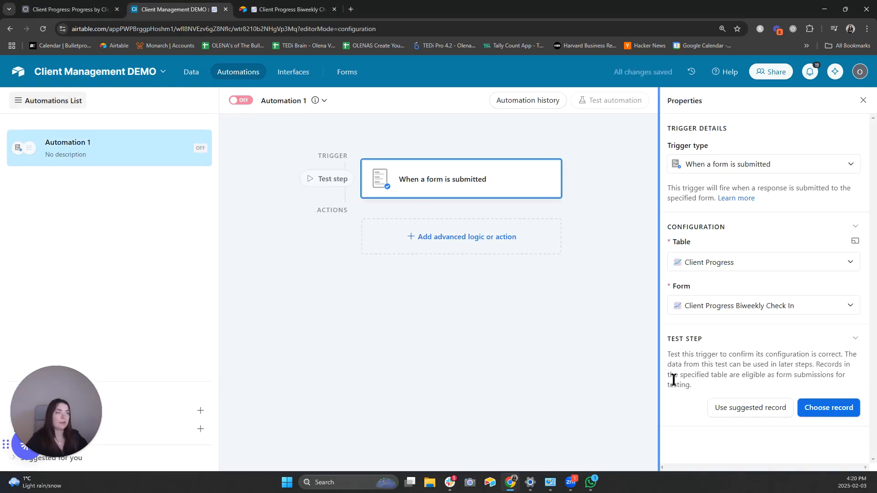
left_click(824, 408)
left_click(378, 198)
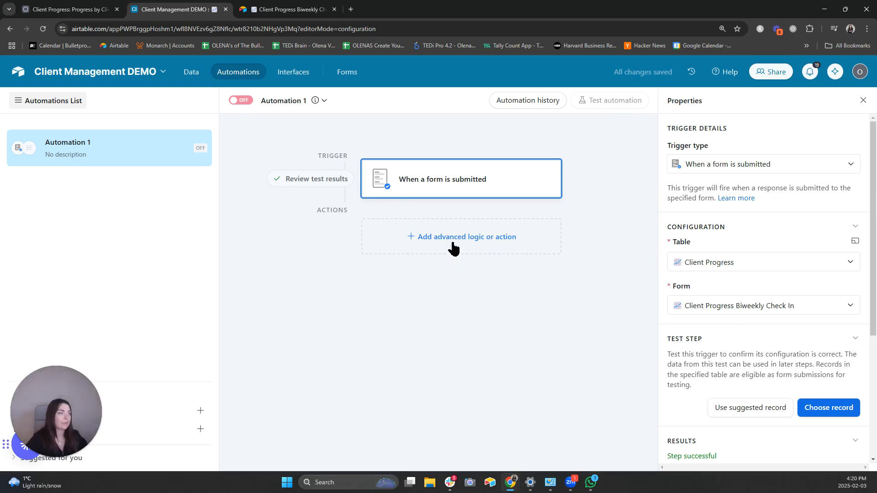
- Add a Gmail 'Send email' action after the trigger
left_click(475, 237)
scroll(489, 317, "down", 1)
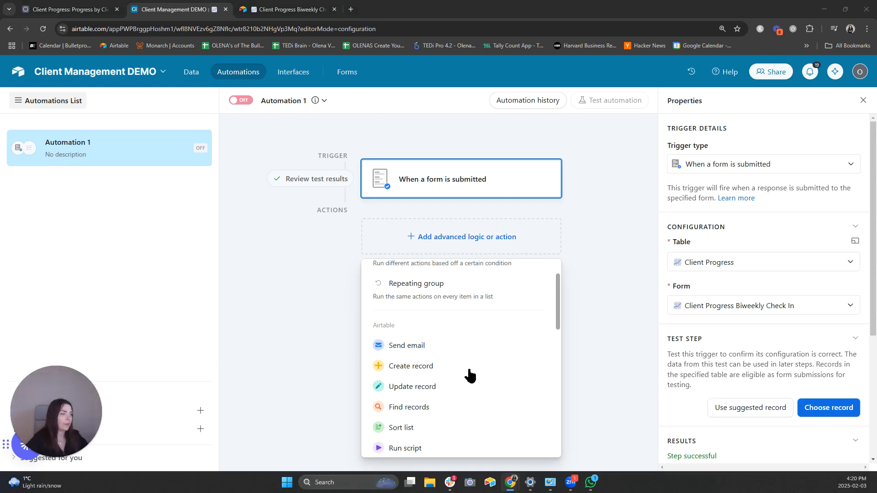
scroll(470, 376, "down", 4)
mouse_move(525, 377)
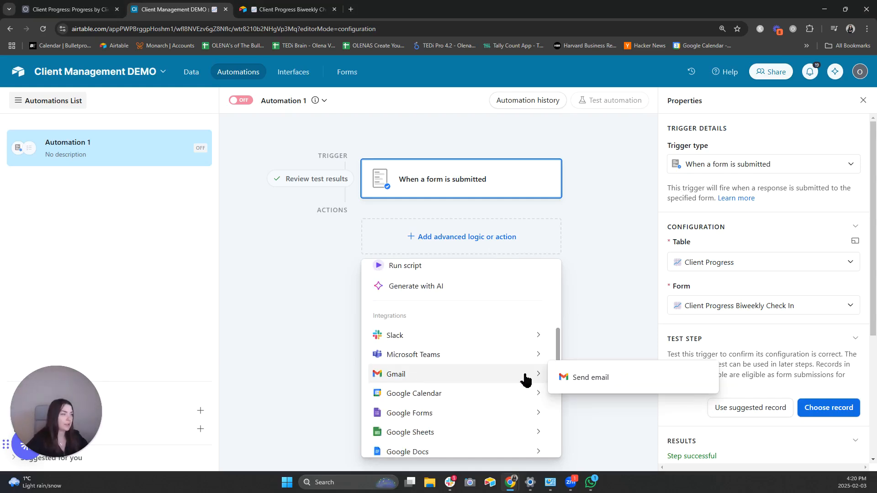
left_click(592, 382)
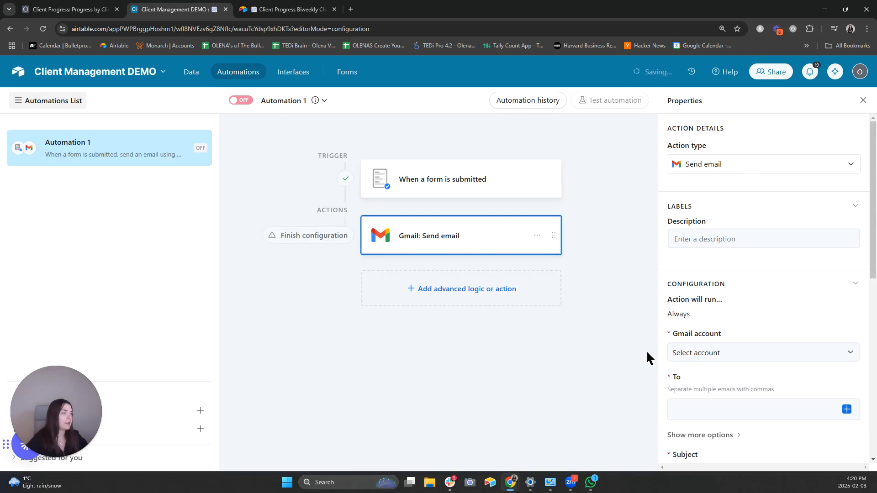
- Choose the connected Gmail account and set the recipient to the record's Email field
left_click(751, 359)
left_click(744, 397)
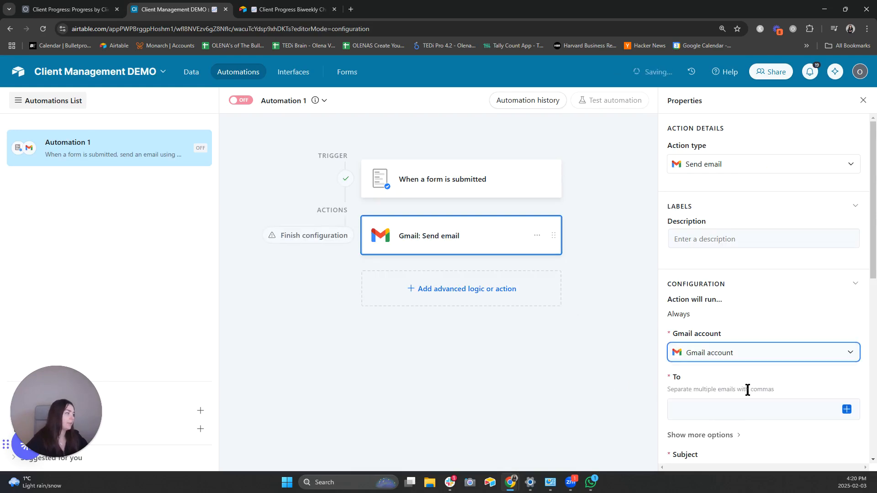
scroll(777, 273, "down", 2)
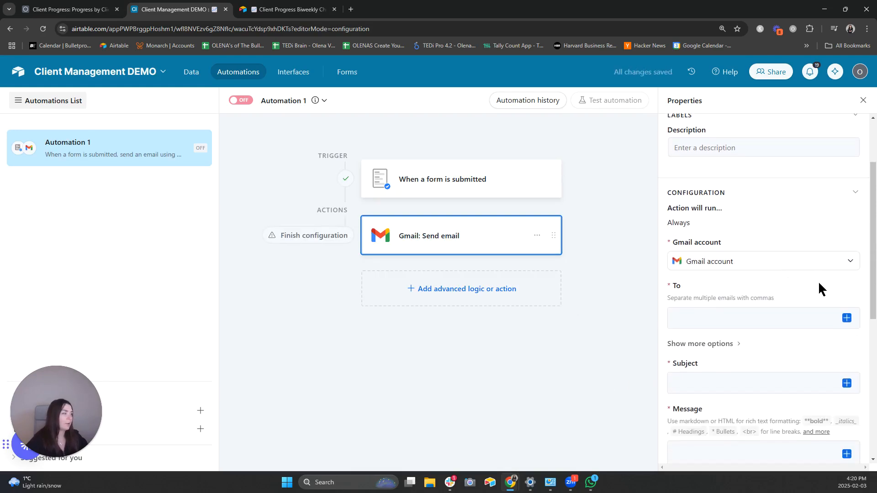
left_click(846, 318)
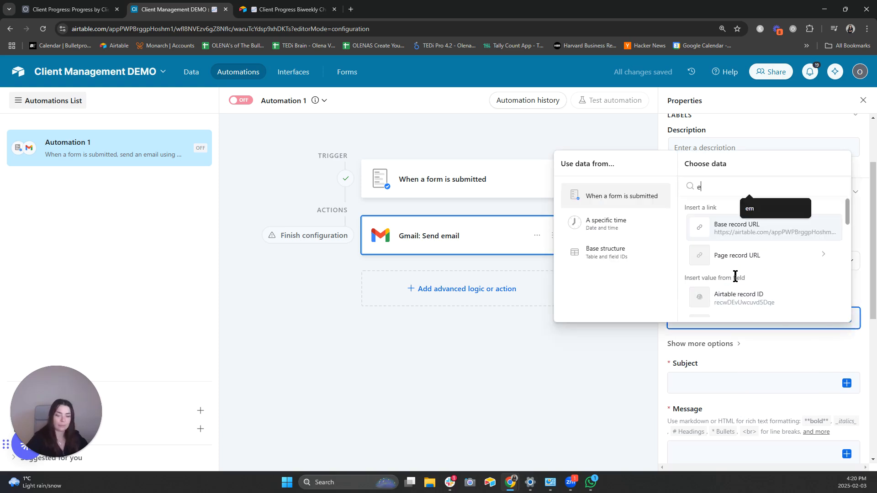
type("em")
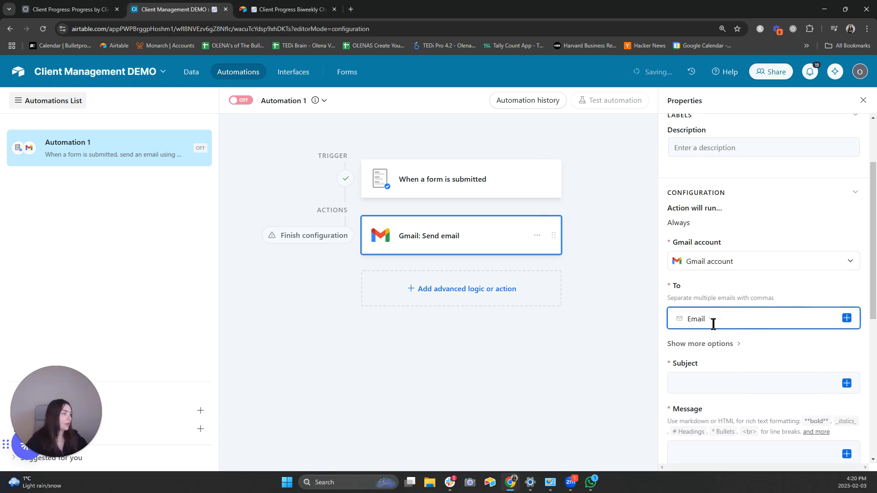
scroll(743, 348, "down", 2)
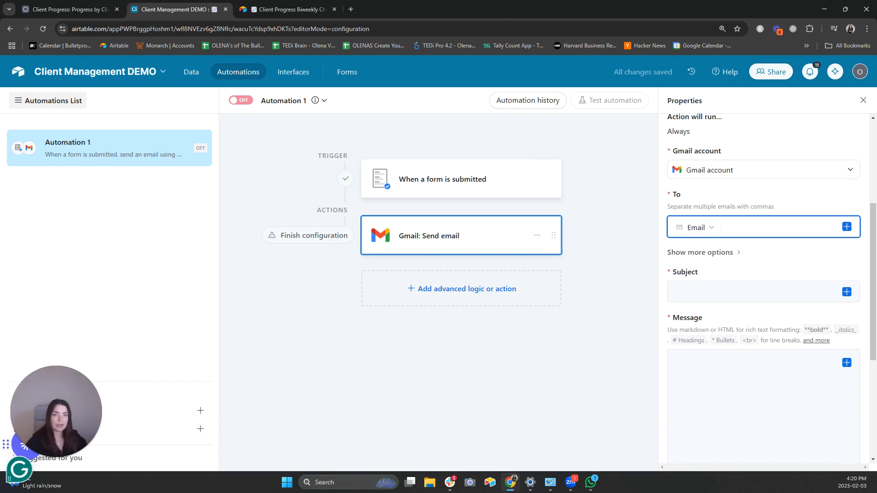
- Paste the subject 'Your Progress is Showing!' and message body, inserting First Name after 'Hi'
left_click(736, 287)
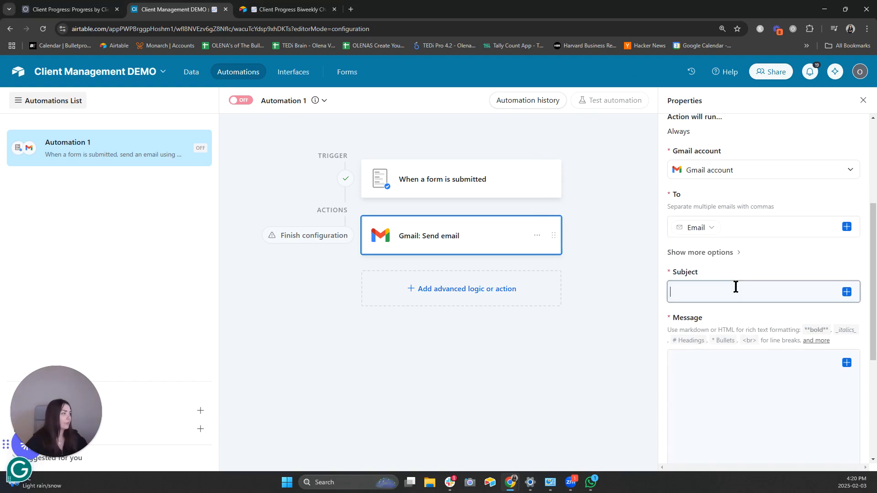
type("📈 Your Progress is Showing!")
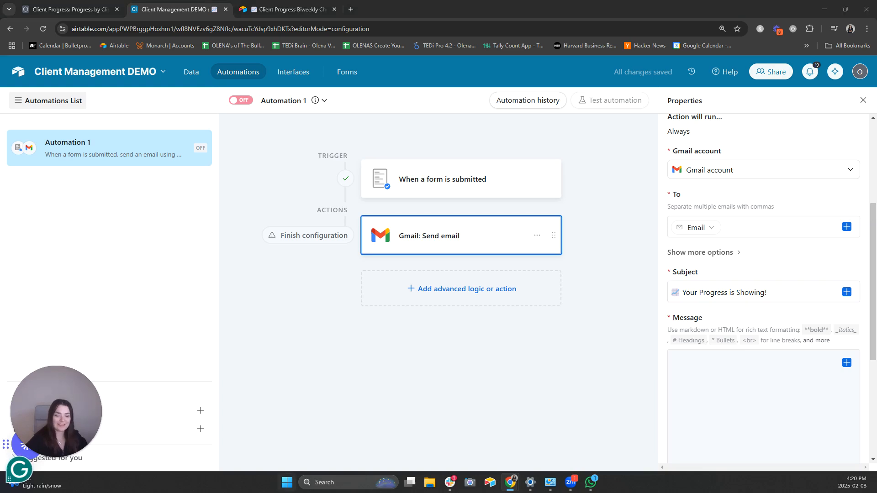
left_click(704, 359)
type("Hi  Thank you for submitting your **Progress Tracking Form**. Your progress is great! **Thank you for sharing your WIN - this is awesome! ** Here is what you shared:")
left_click(847, 362)
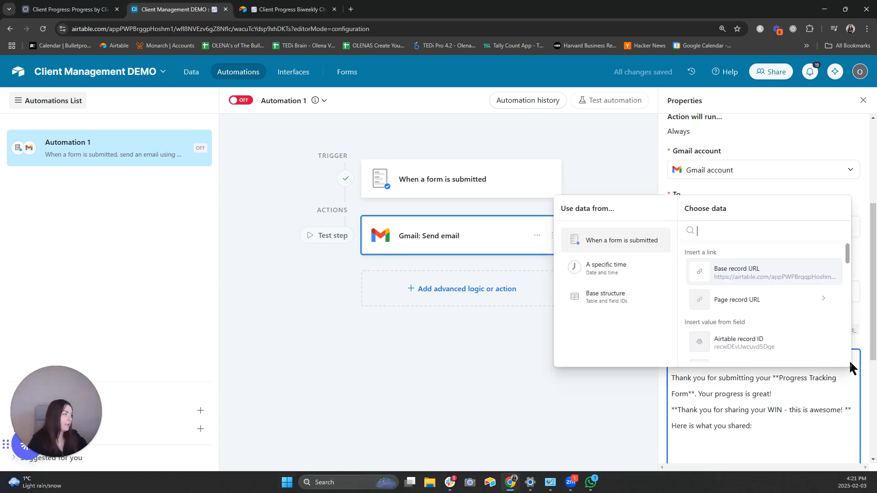
type("fi")
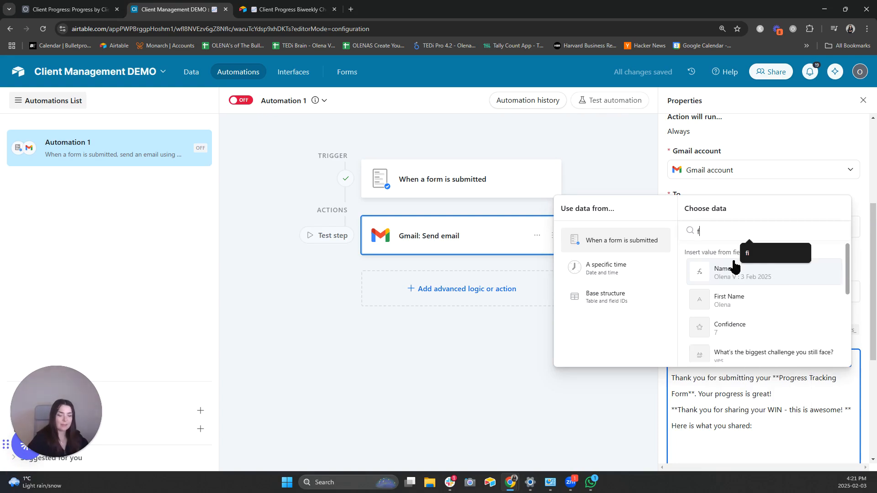
left_click(737, 273)
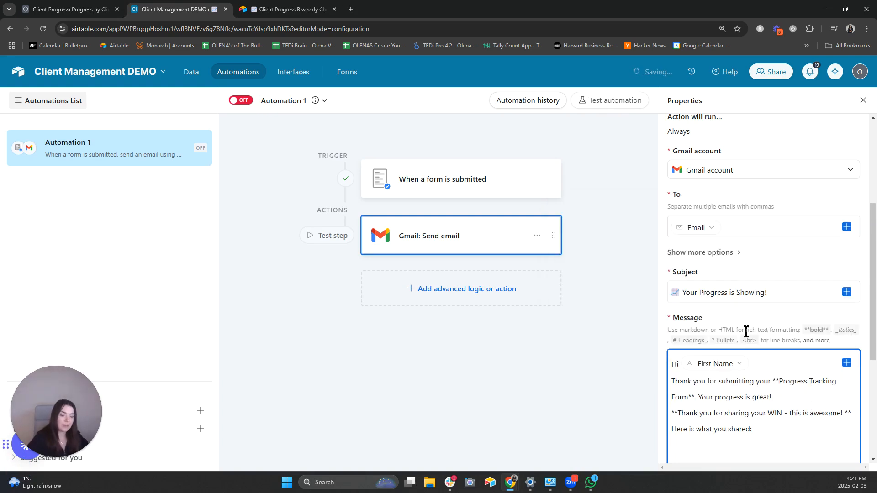
left_click(787, 381)
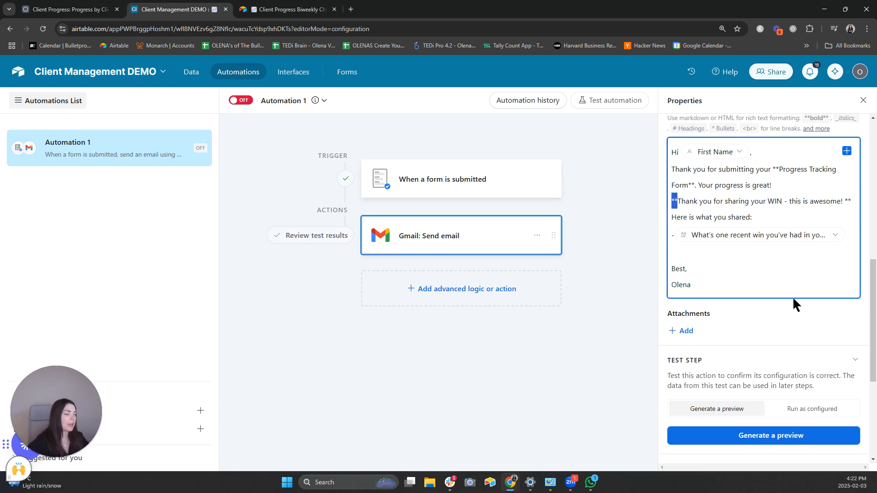
- Finish the message and preview the personalised email
left_click(775, 389)
left_click(758, 438)
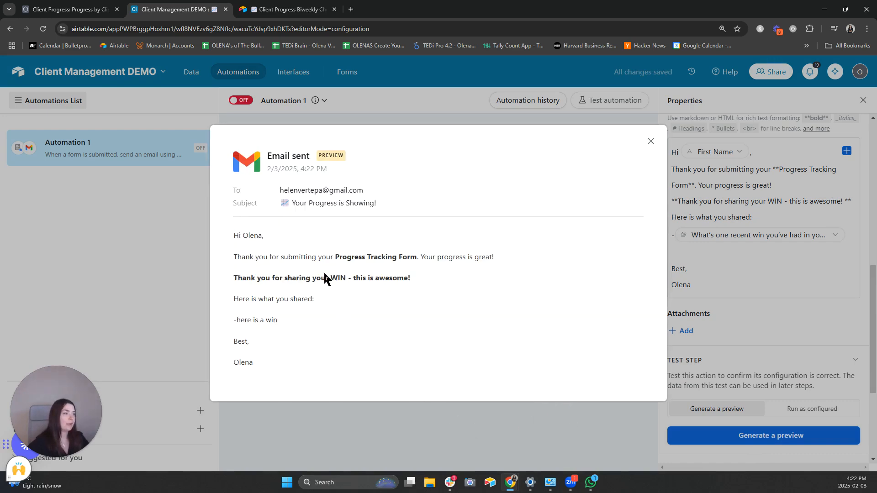
left_click(651, 141)
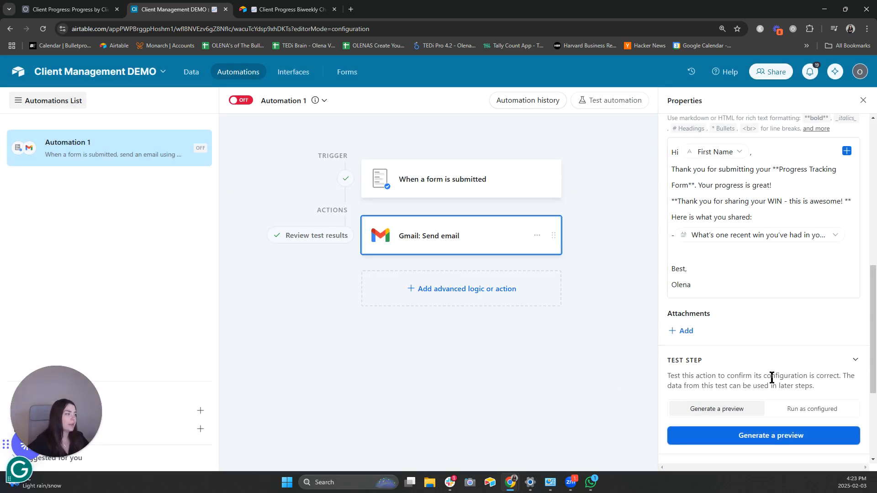
- Run the send-email test as configured so the email is actually sent
left_click(829, 411)
left_click(757, 457)
scroll(769, 454, "down", 3)
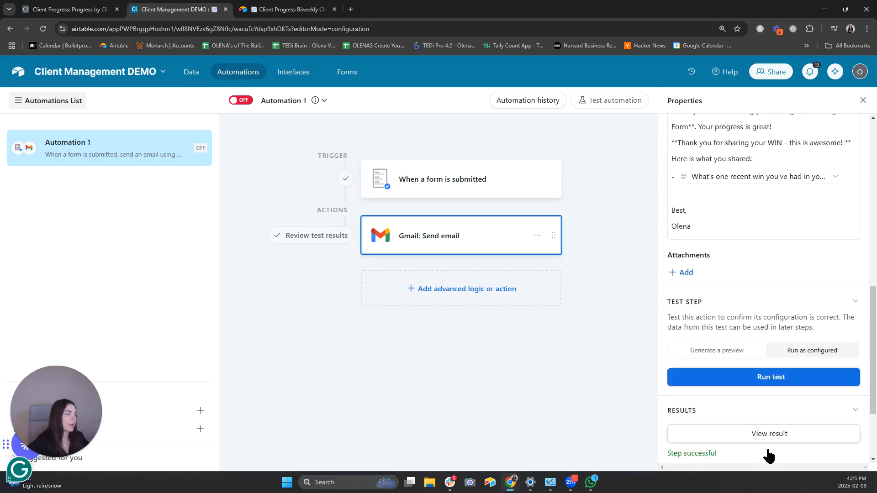
scroll(783, 383, "up", 3)
scroll(775, 400, "down", 1)
left_click(775, 395)
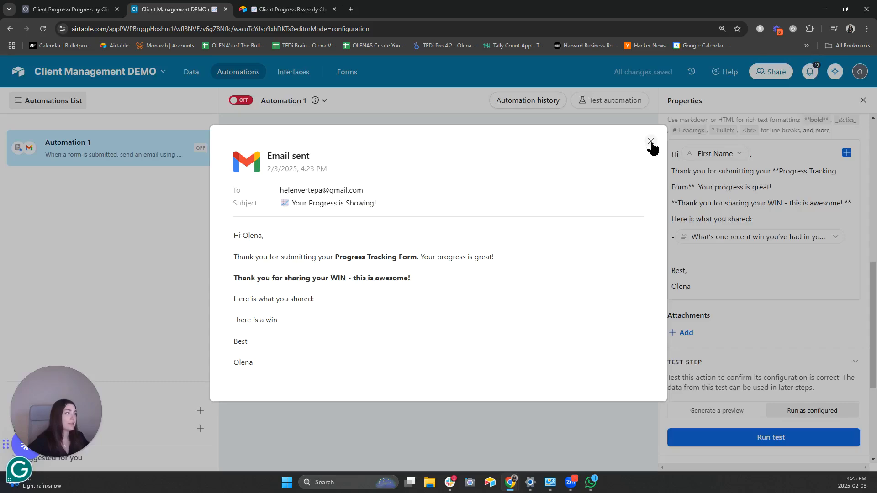
left_click(651, 141)
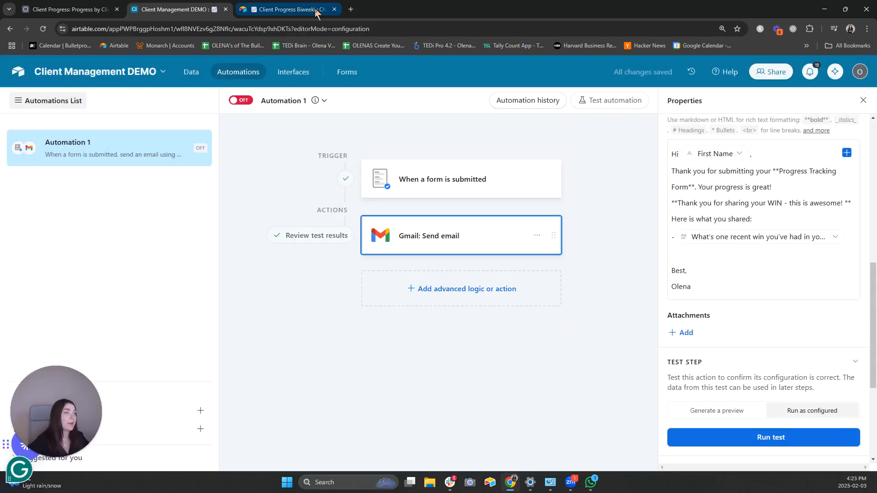
- Check Gmail in a new tab for the 'Your Progress is Showing!' email, then return to Airtable
left_click(351, 9)
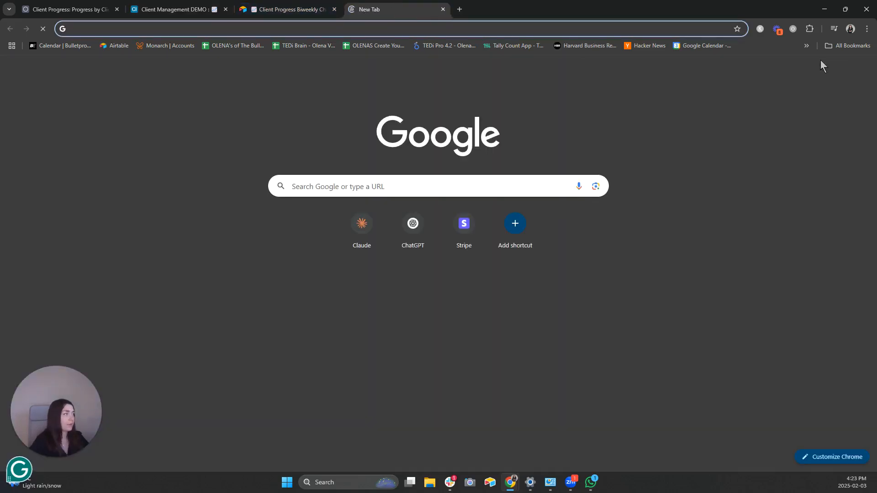
left_click(789, 69)
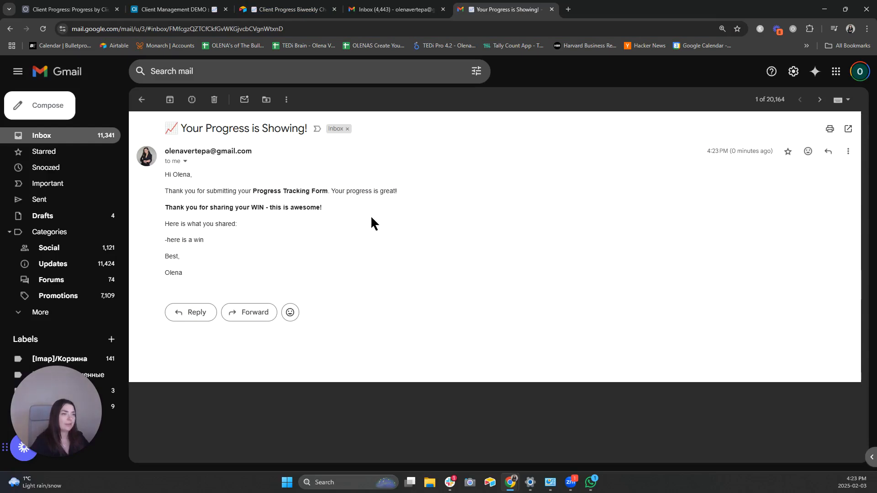
key("ctrl+2")
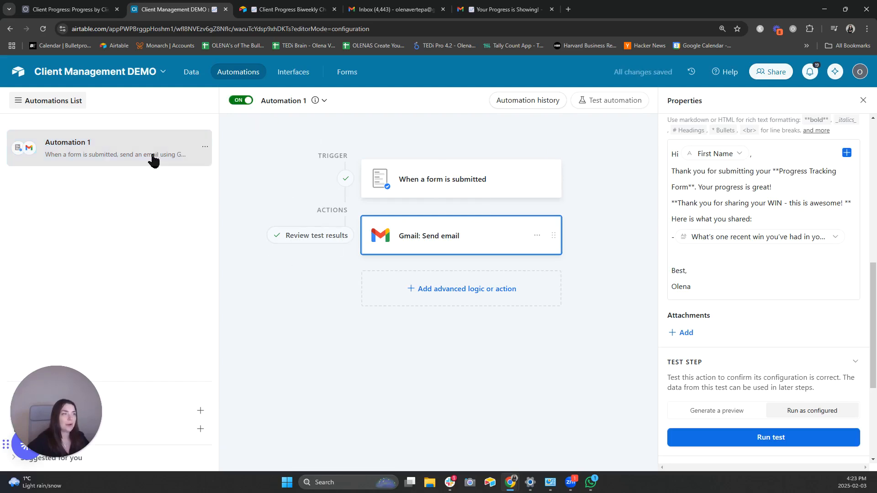
- Rename the automation to 'New Results > Send Email' and create another new automation
double_click(104, 142)
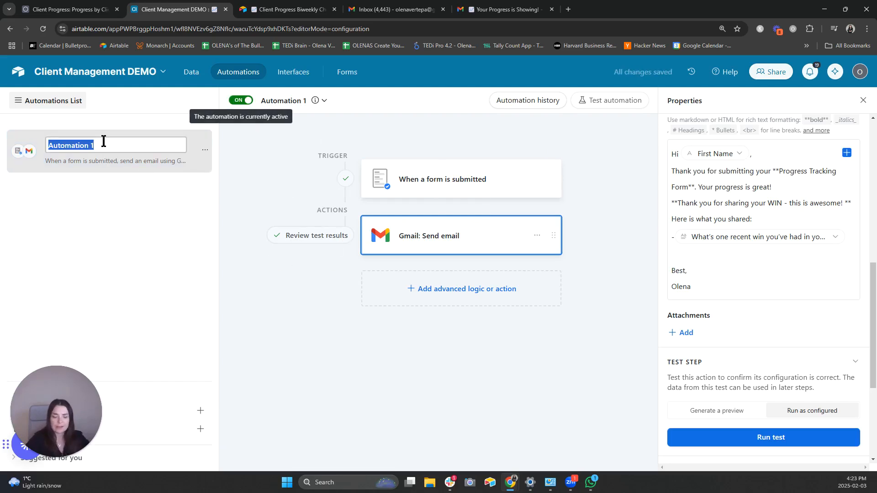
type("New Resu")
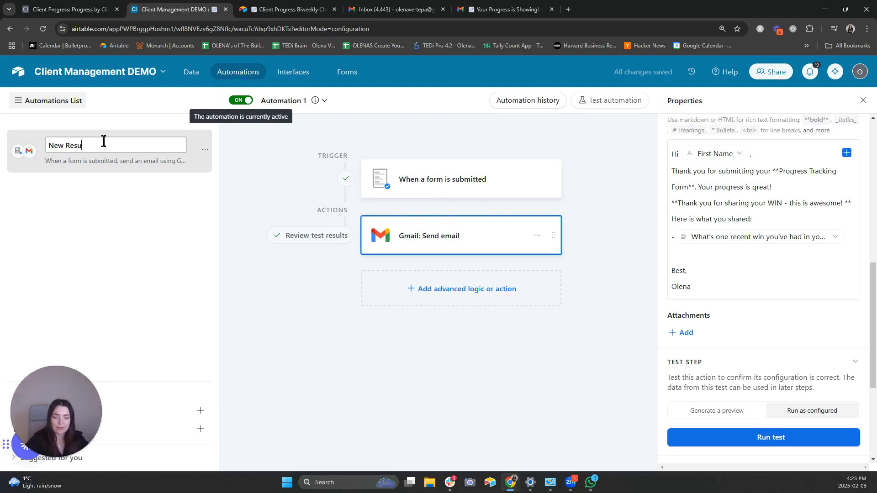
type("lts >")
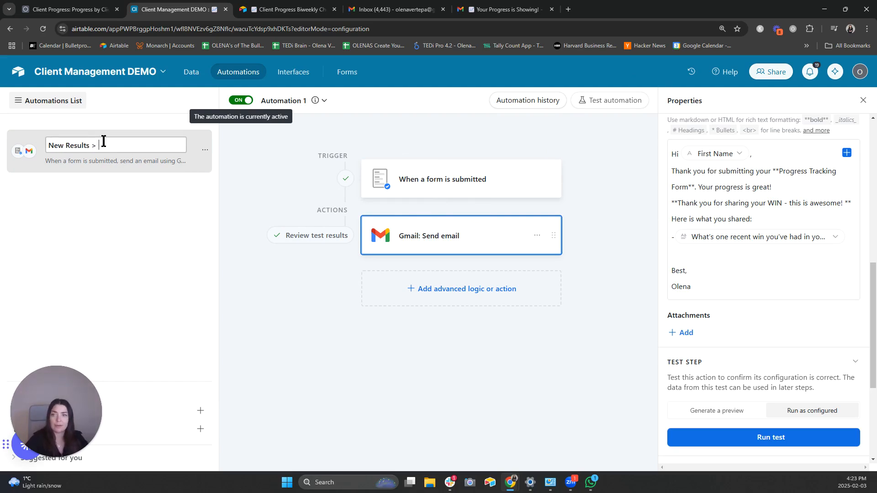
type(" Send Email")
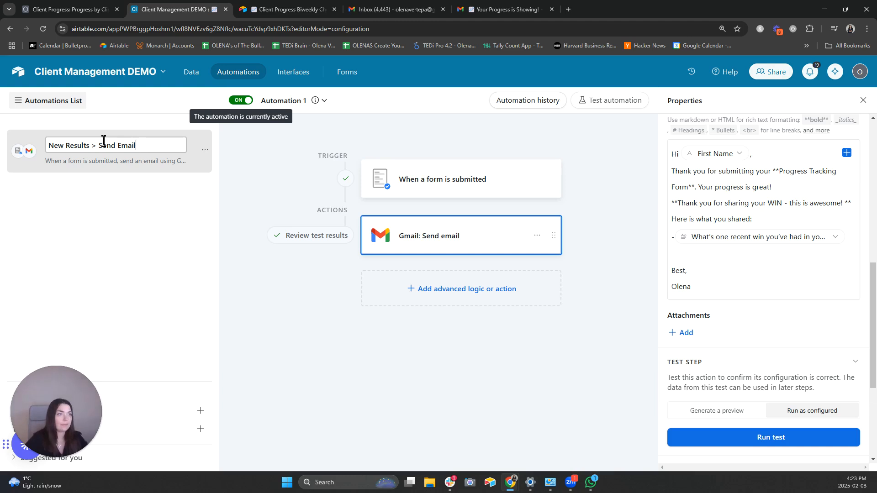
key("Return")
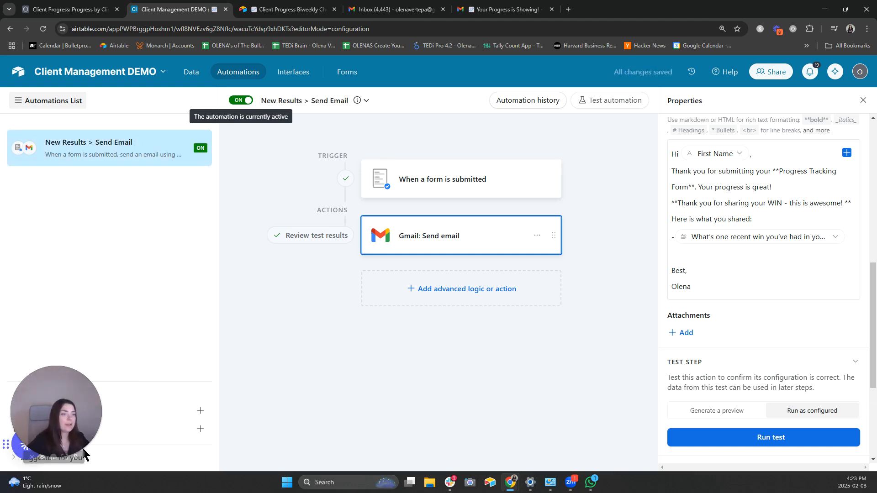
left_click(199, 411)
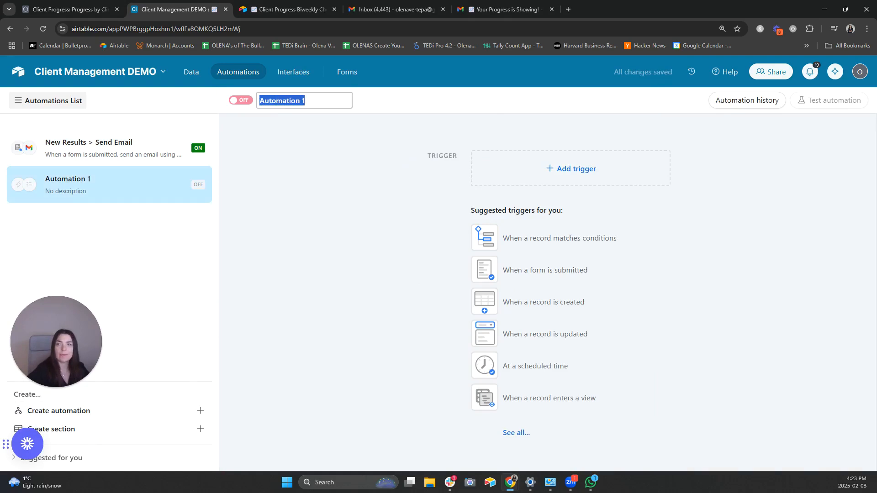
- Use the 'When a form is submitted' trigger and add a Conditional logic group
left_click(544, 270)
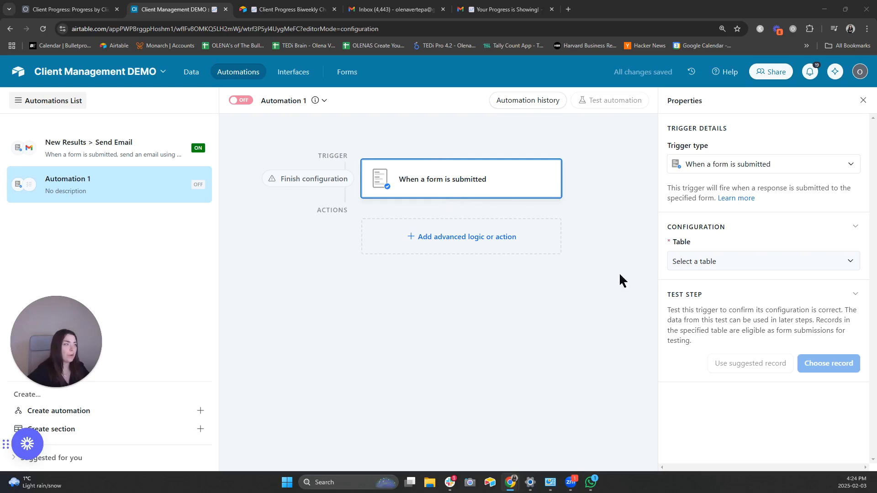
left_click(467, 244)
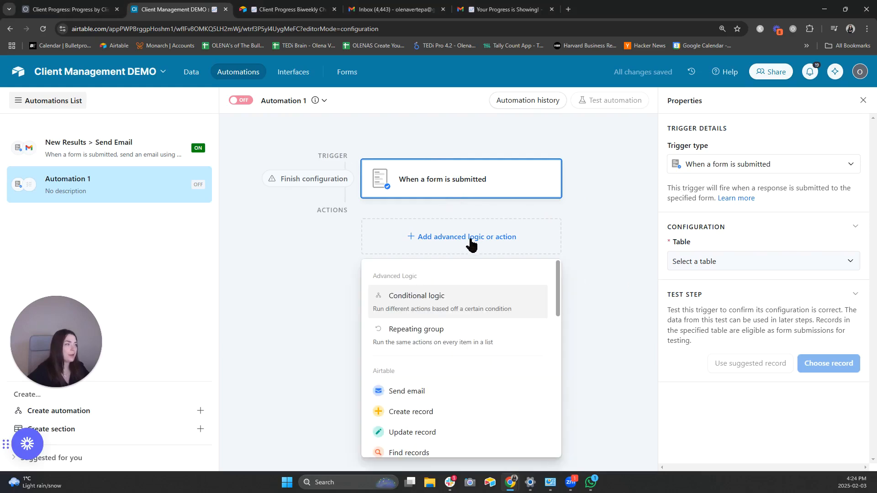
left_click(448, 302)
- Point the trigger at the Client Progress table's Biweekly Check In form
left_click(468, 197)
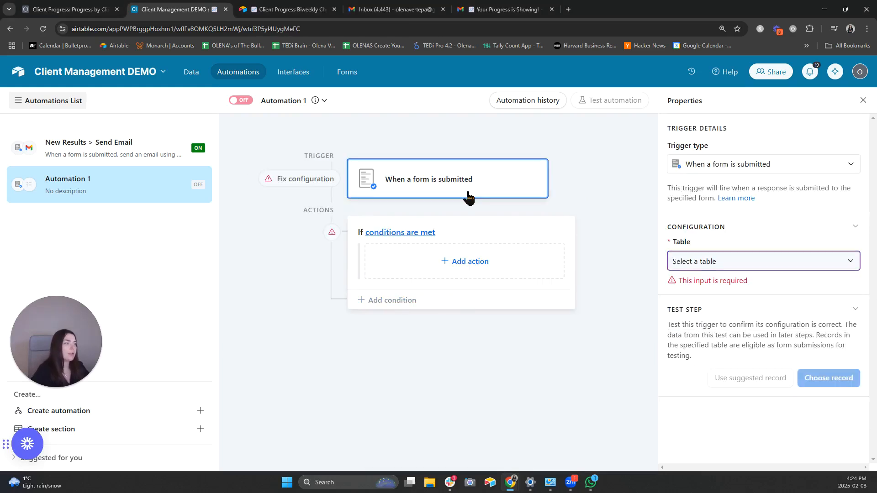
left_click(741, 261)
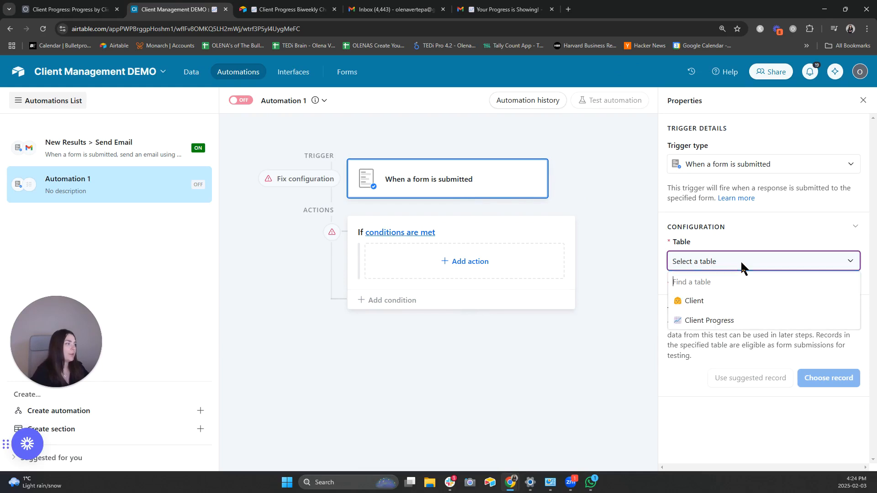
left_click(738, 324)
left_click(750, 306)
left_click(729, 385)
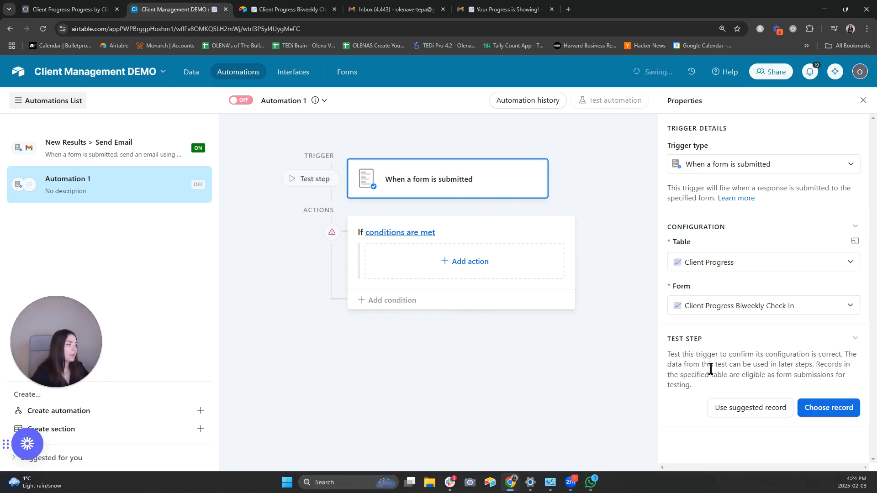
- Set the group's condition to 'Client is empty' and add an action inside the group
left_click(466, 235)
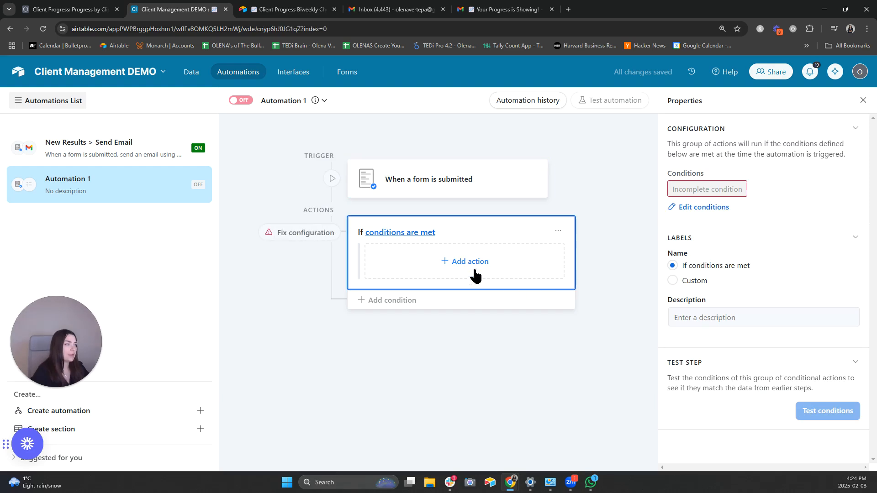
left_click(419, 234)
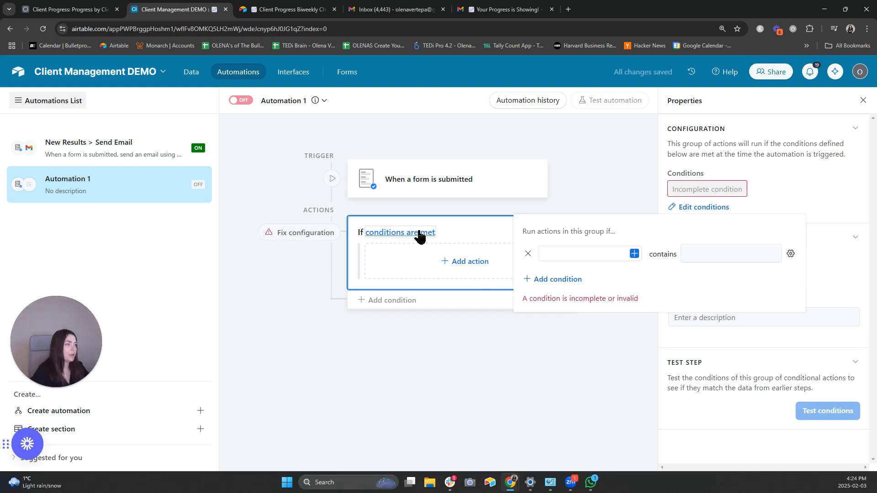
left_click(634, 253)
type("c")
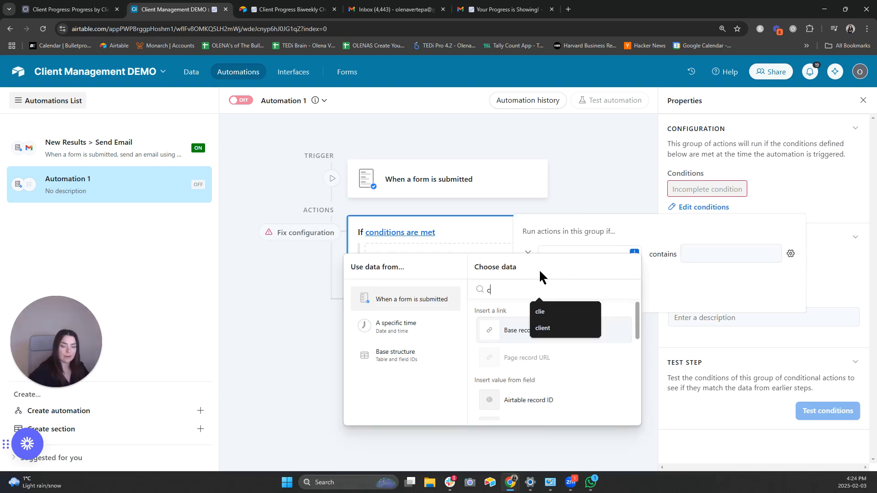
type("l")
left_click(592, 312)
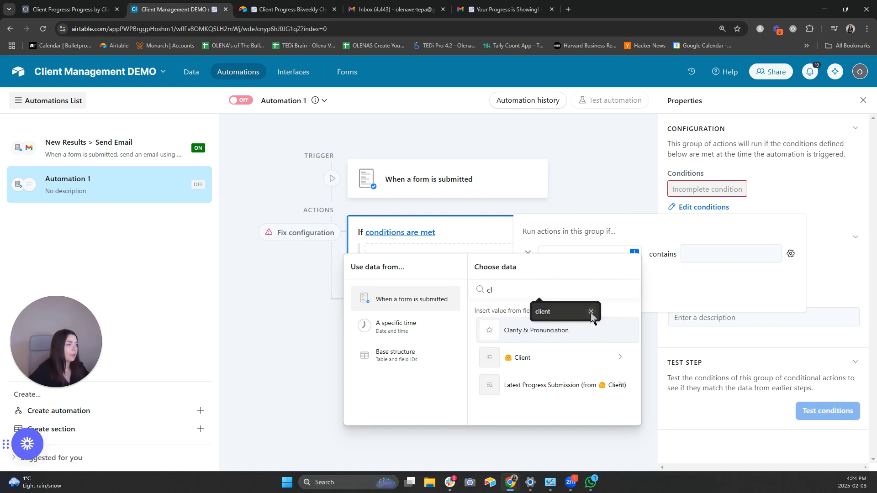
left_click(592, 312)
left_click(545, 358)
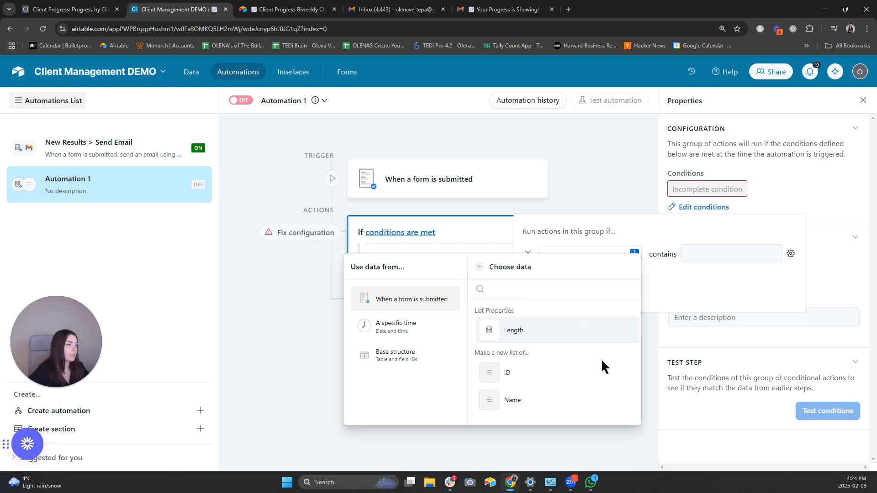
left_click(584, 377)
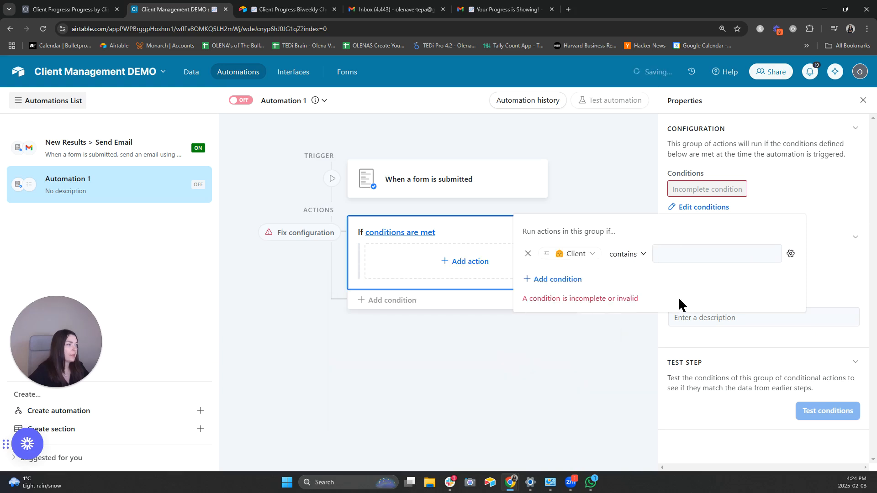
left_click(638, 263)
left_click(658, 340)
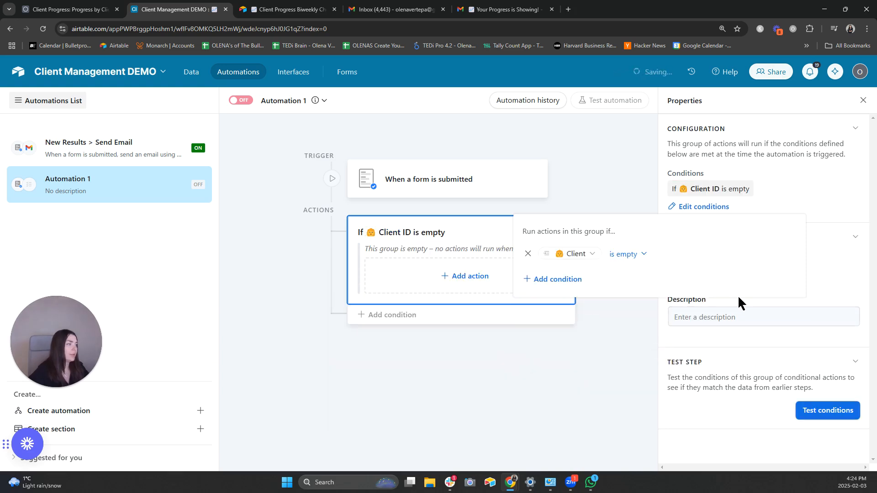
left_click(832, 183)
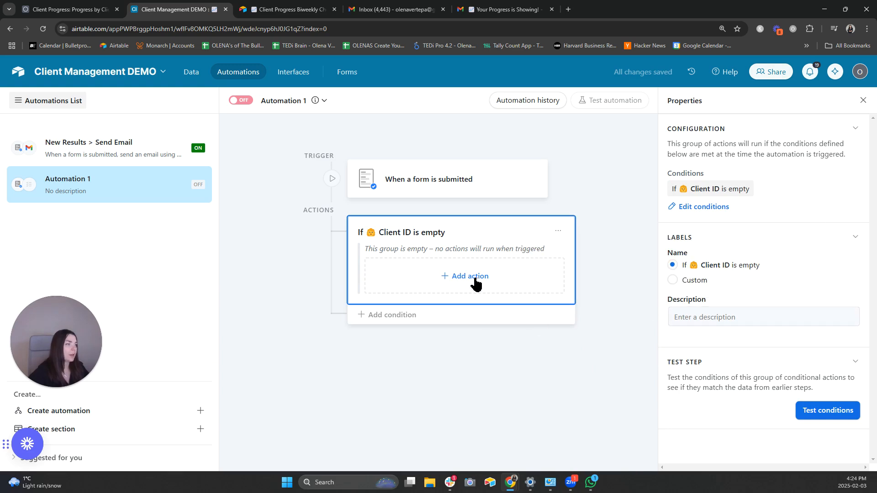
left_click(487, 277)
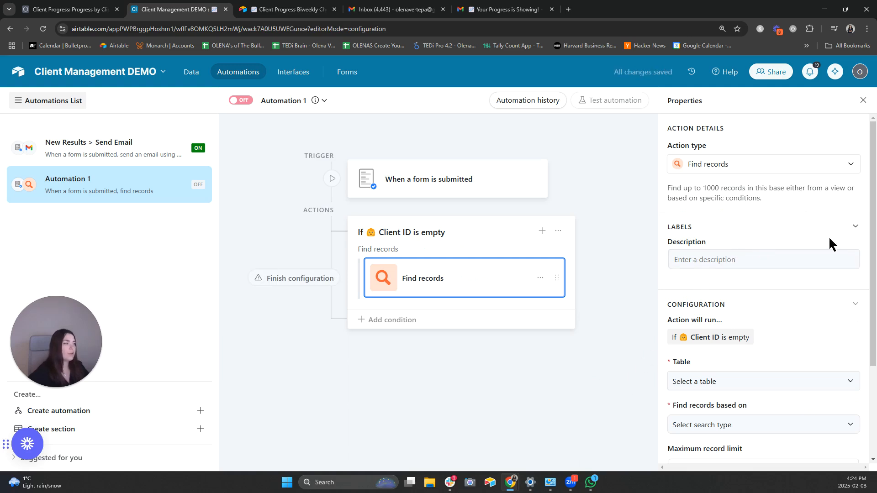
- Set Find records to search the Client table based on a condition
scroll(784, 378, "down", 1)
left_click(760, 334)
left_click(742, 372)
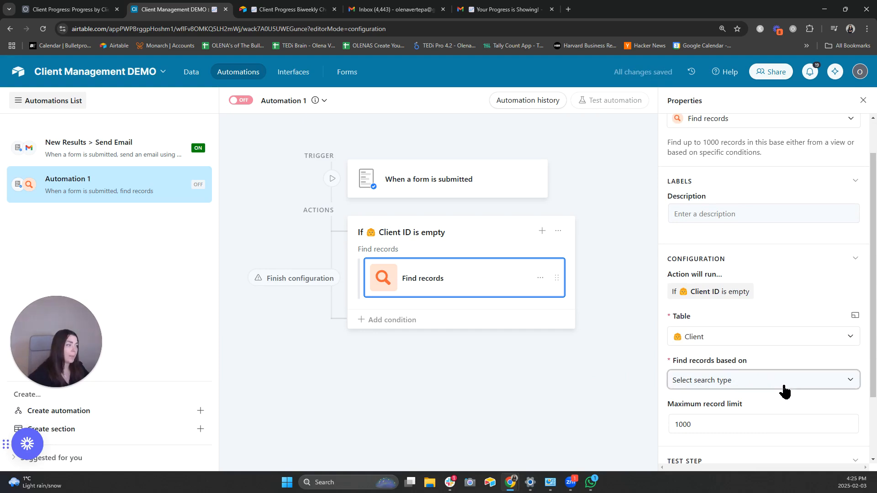
left_click(783, 387)
scroll(776, 402, "down", 1)
left_click(727, 380)
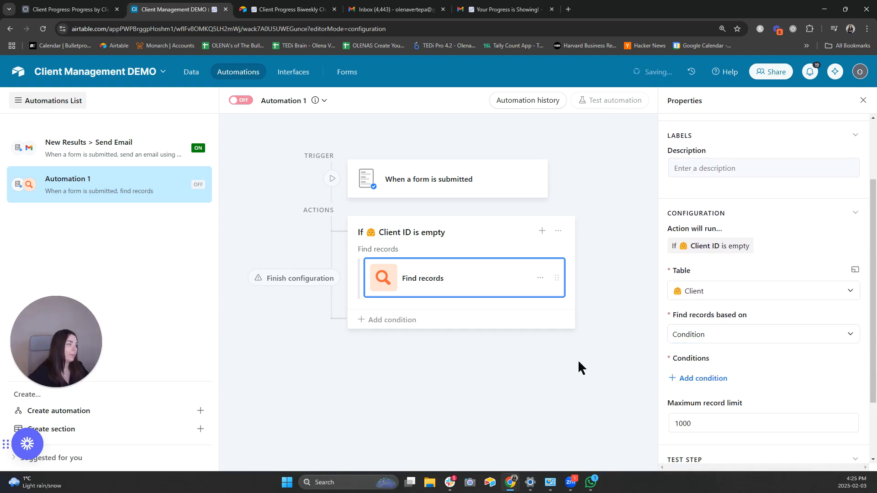
- Add the condition 'Email contains' with the form's submitted Email as a dynamic value
left_click(700, 383)
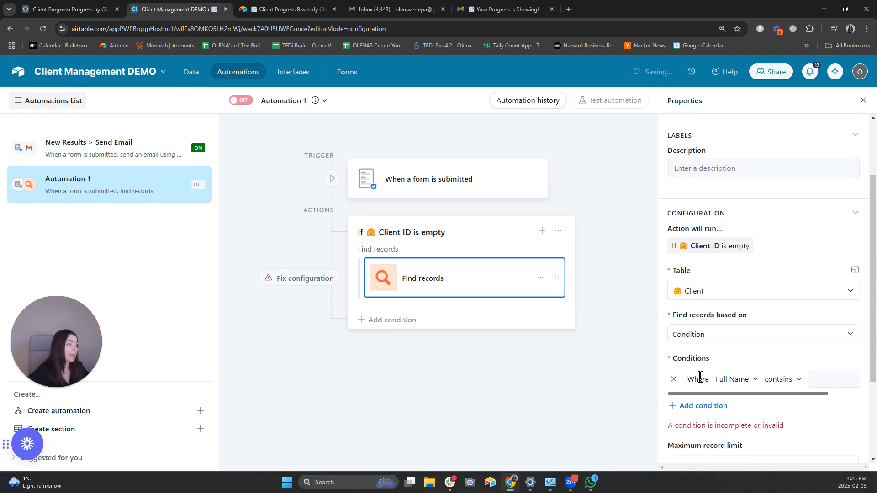
left_click(744, 380)
left_click(758, 322)
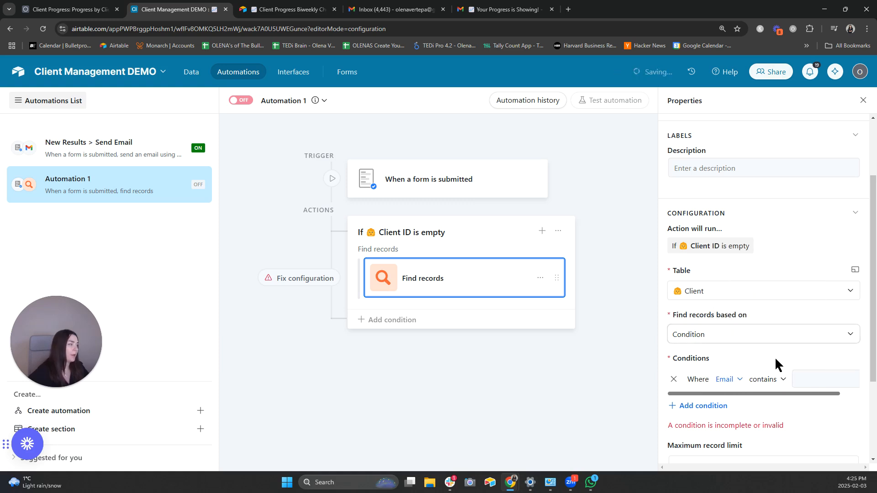
left_click(811, 377)
left_click(810, 377)
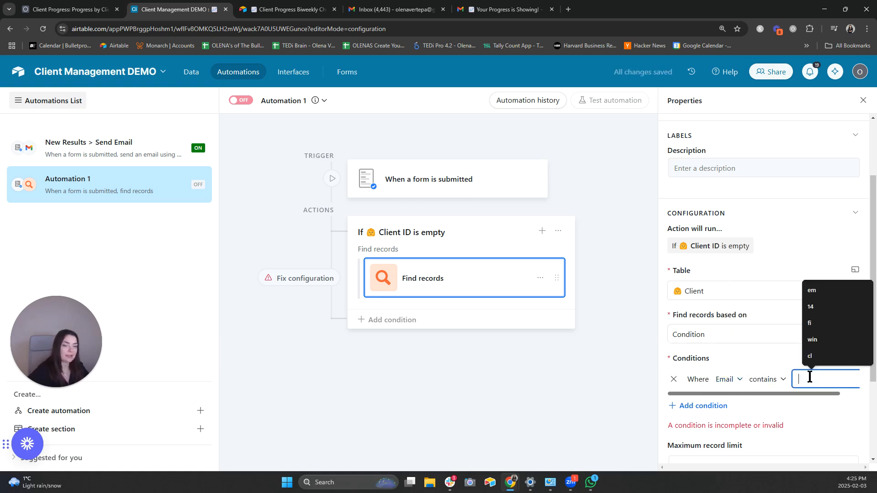
left_click(853, 379)
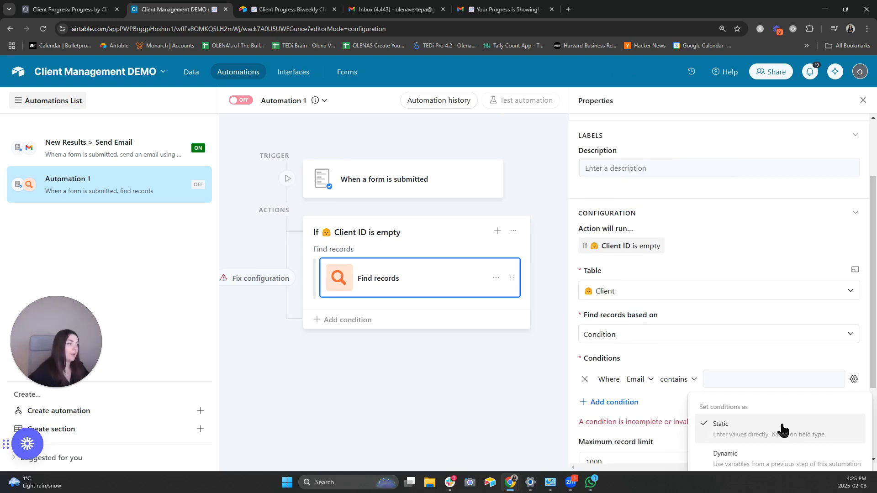
left_click(772, 454)
left_click(836, 380)
type("e")
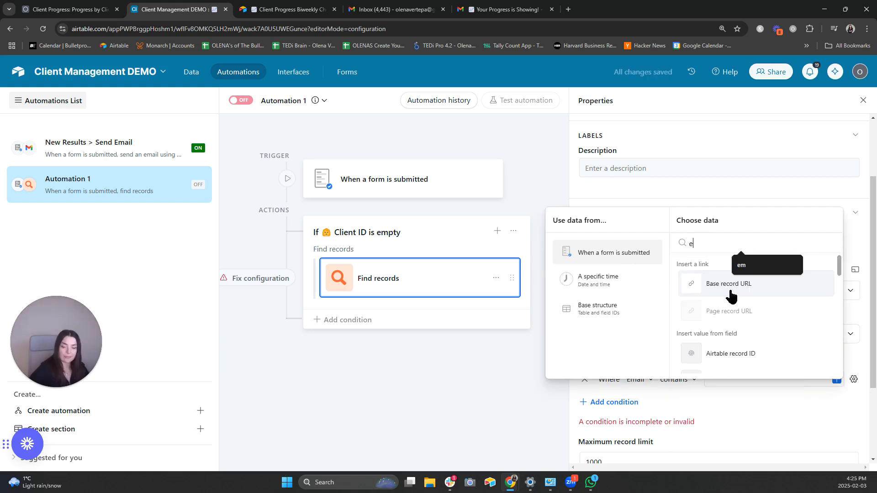
type("m")
left_click(730, 283)
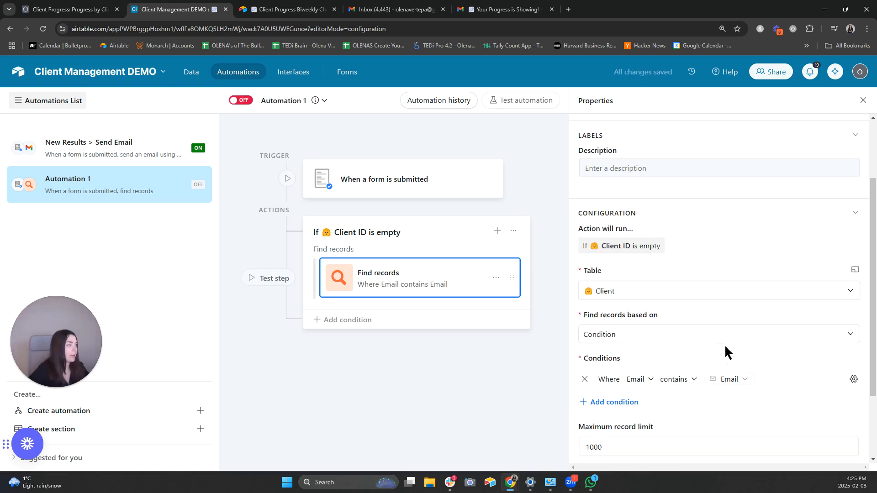
scroll(724, 344, "down", 2)
- Add an Update record action on Client Progress using the submitted record's Airtable record ID
mouse_move(489, 297)
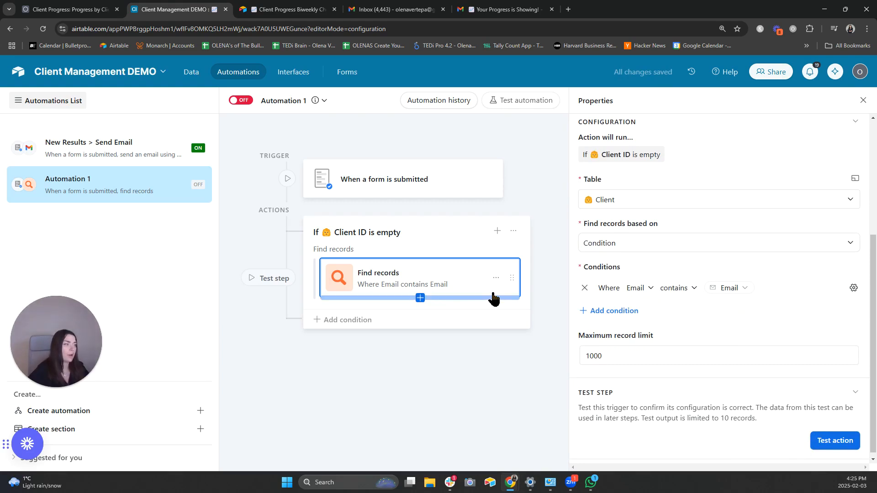
left_click(420, 298)
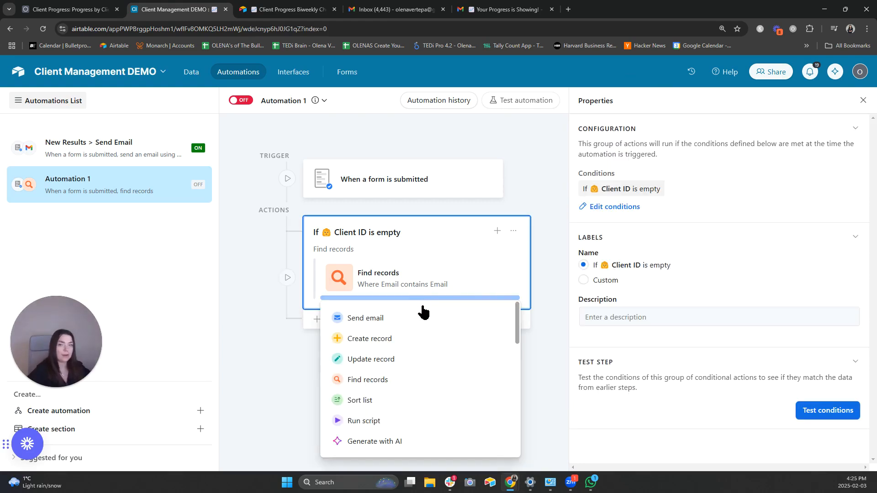
left_click(505, 358)
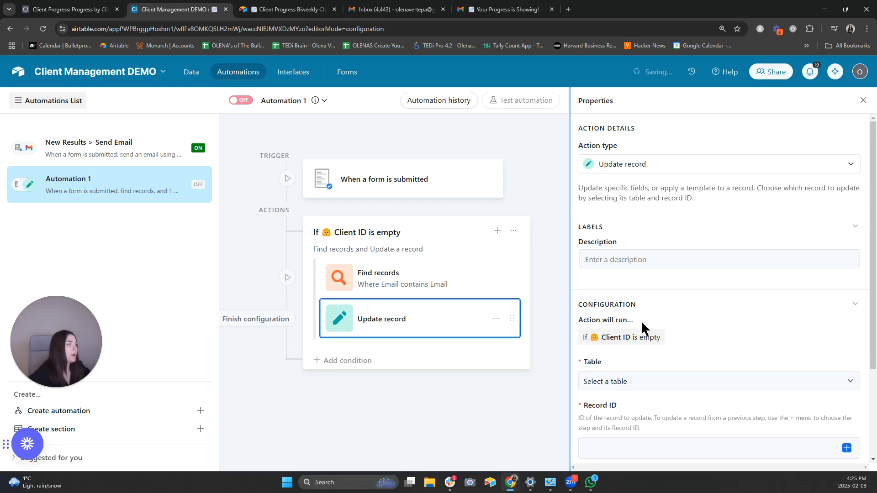
scroll(719, 322, "down", 1)
scroll(721, 322, "down", 1)
left_click(679, 338)
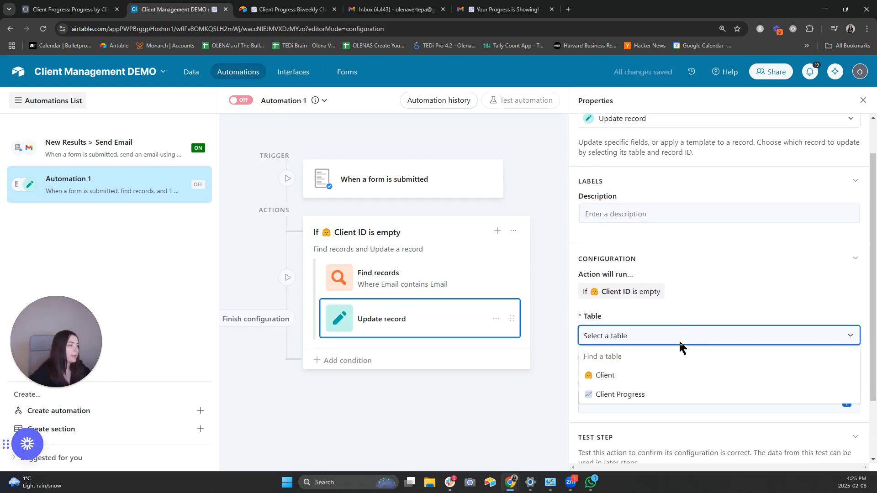
left_click(700, 394)
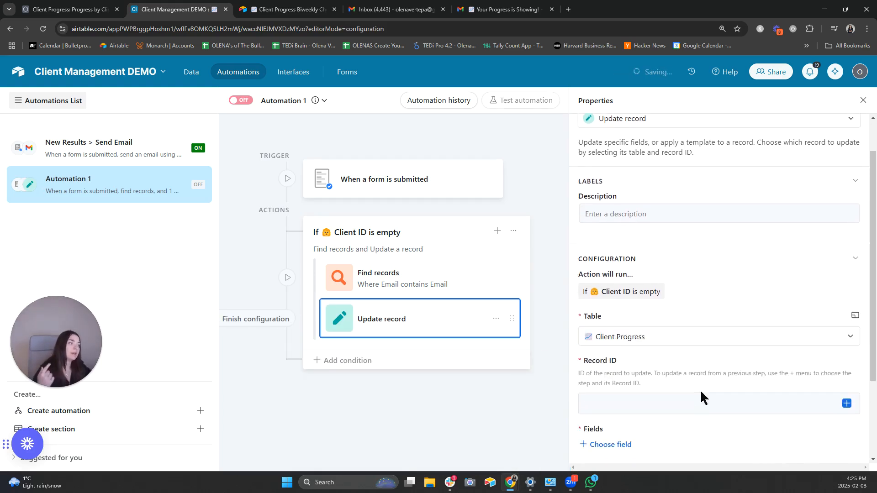
left_click(846, 403)
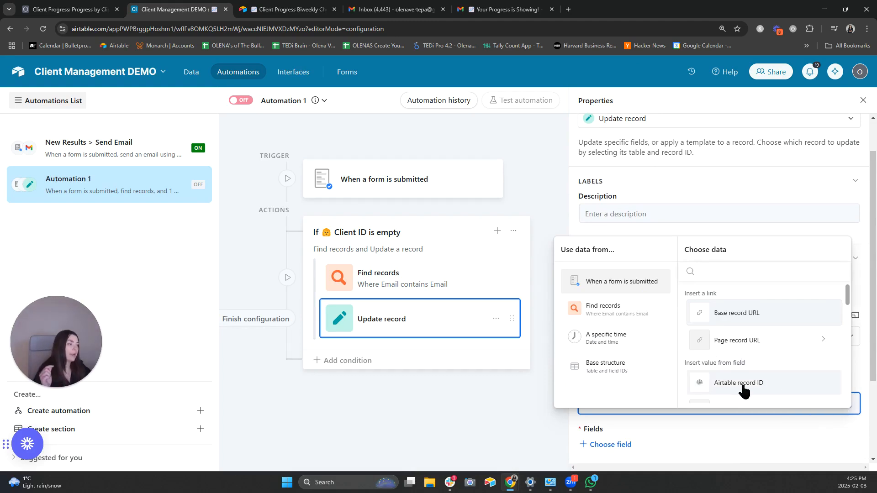
left_click(746, 386)
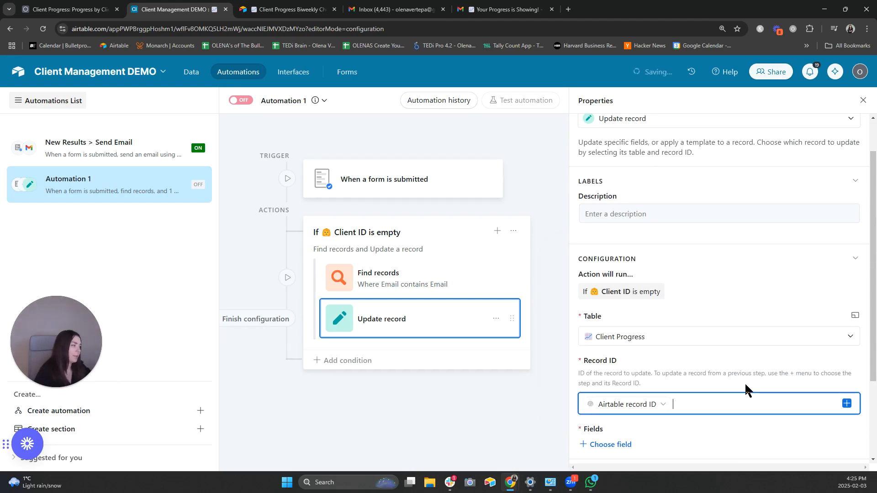
scroll(778, 383, "down", 1)
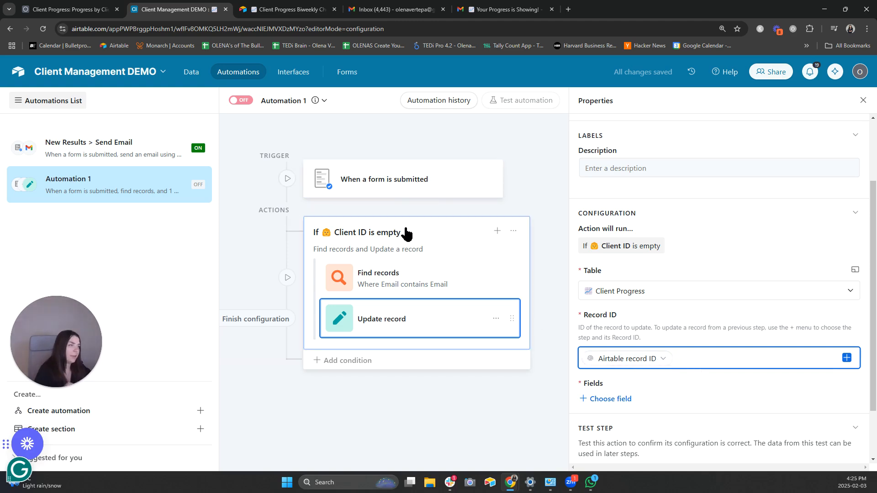
scroll(691, 375, "down", 2)
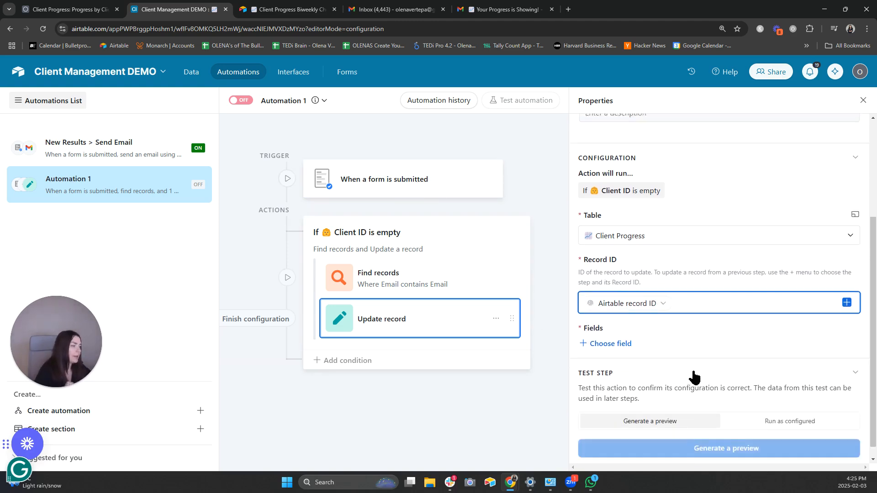
- Set the Client field to the list of record IDs from Find records
left_click(596, 332)
scroll(646, 286, "down", 5)
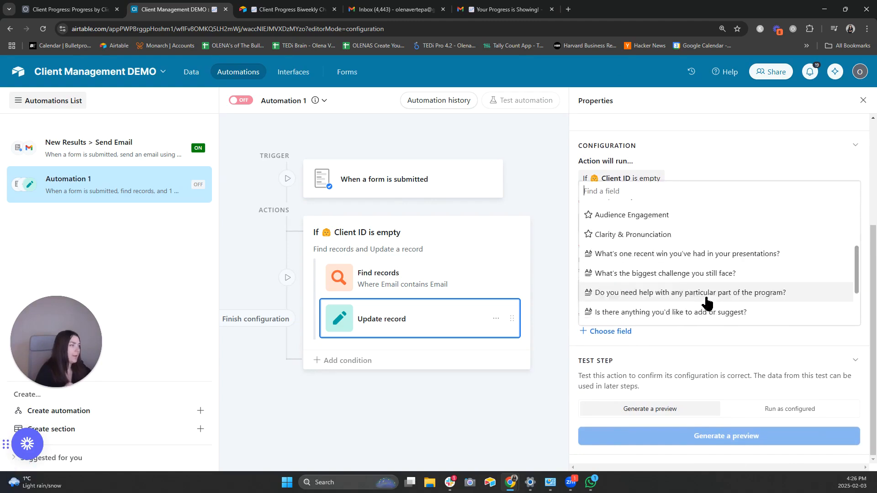
left_click(659, 295)
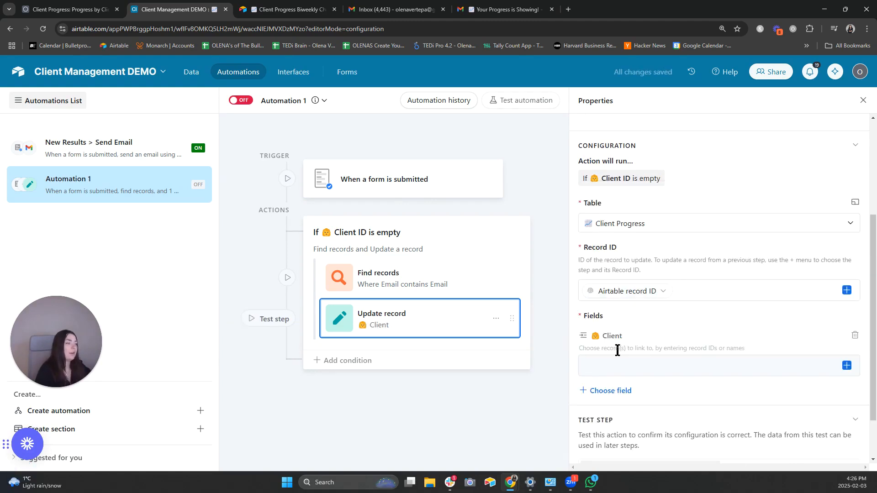
left_click(845, 364)
left_click(607, 271)
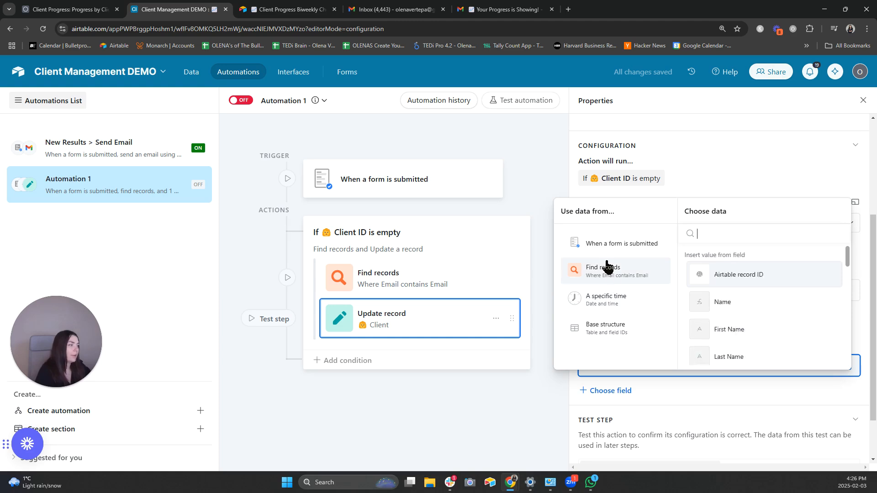
scroll(740, 315, "down", 5)
scroll(750, 330, "down", 2)
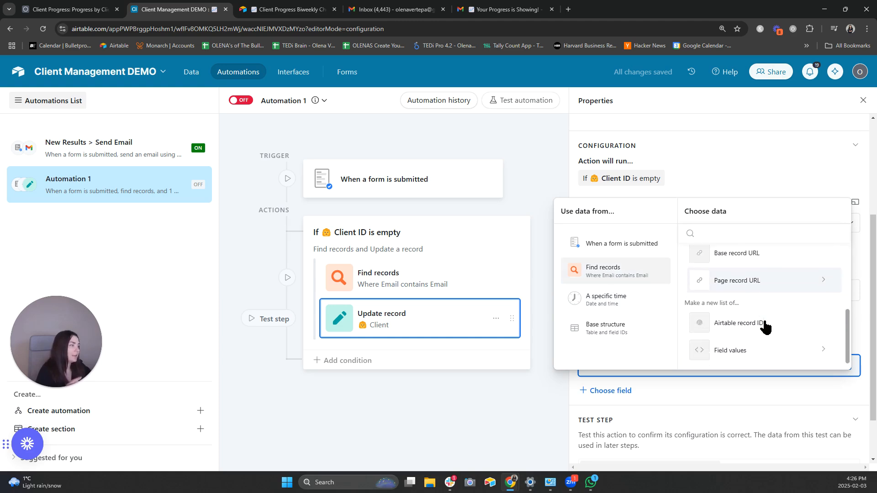
left_click(764, 325)
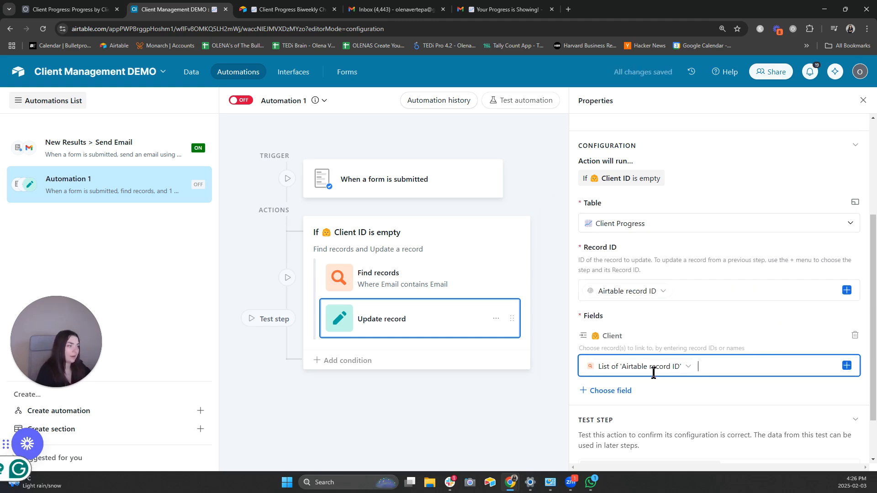
scroll(771, 359, "down", 2)
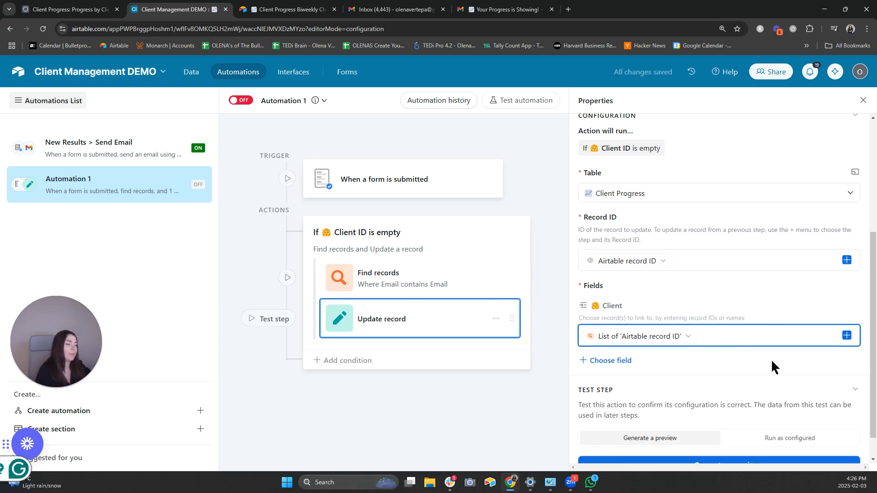
- Preview the three-step test with the 3 Feb 2025 progress record, checking the Client link
left_click(737, 441)
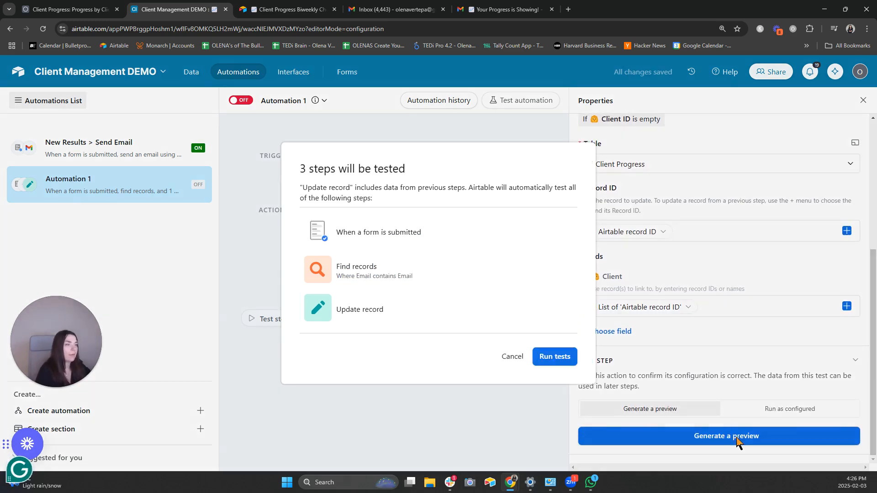
left_click(555, 358)
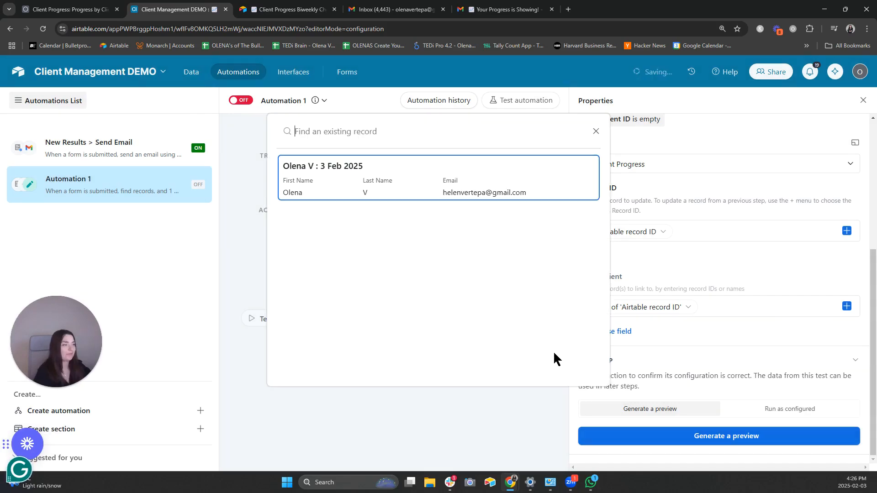
left_click(360, 183)
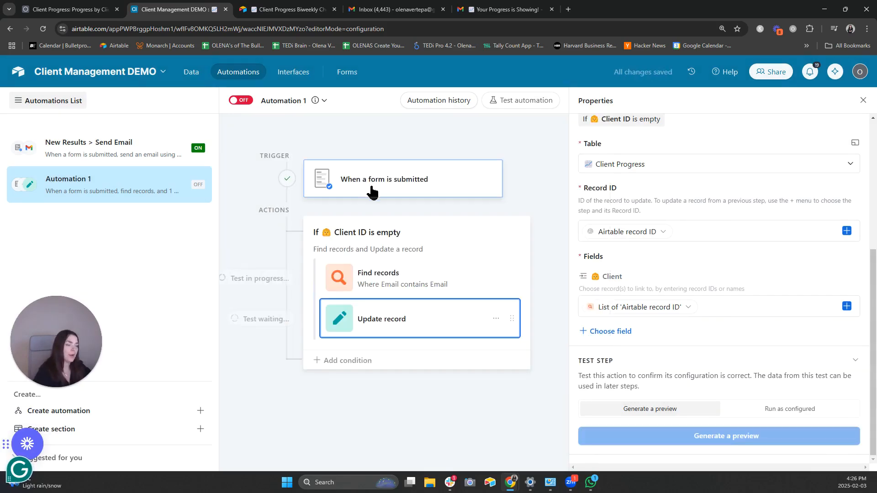
scroll(534, 256, "down", 6)
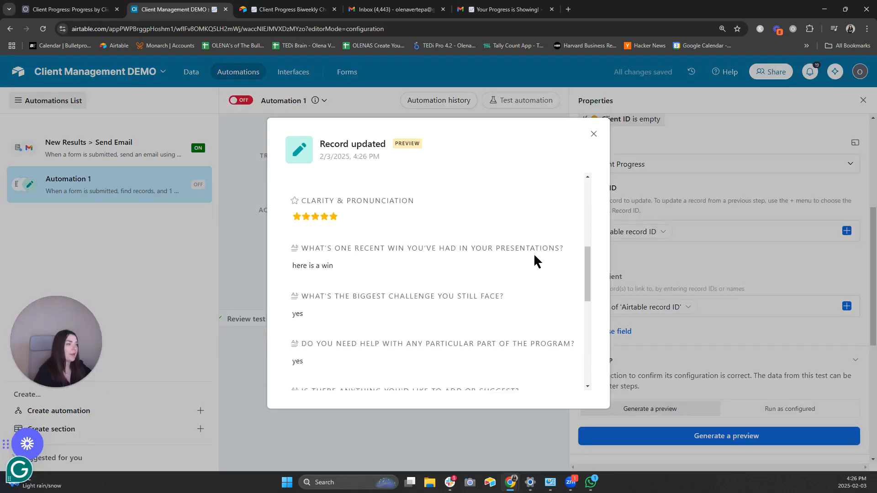
scroll(533, 253, "down", 4)
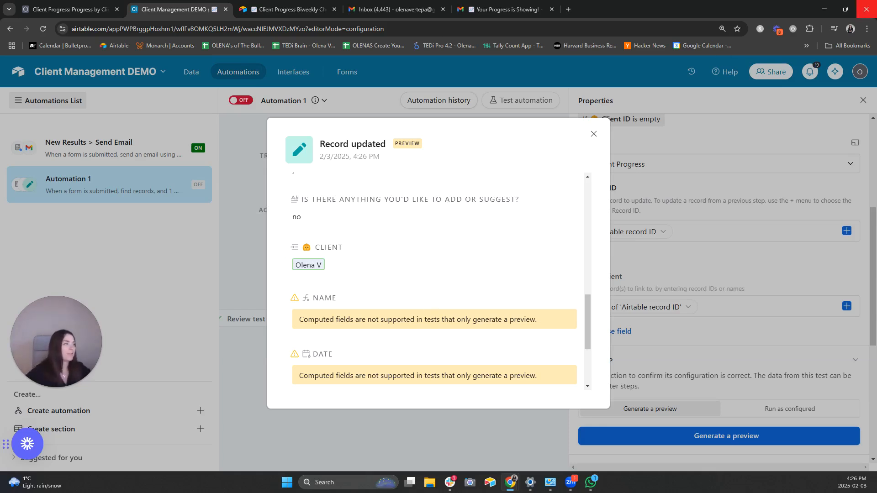
left_click(593, 134)
- Run the Update record test as configured so the record is linked for real
left_click(805, 409)
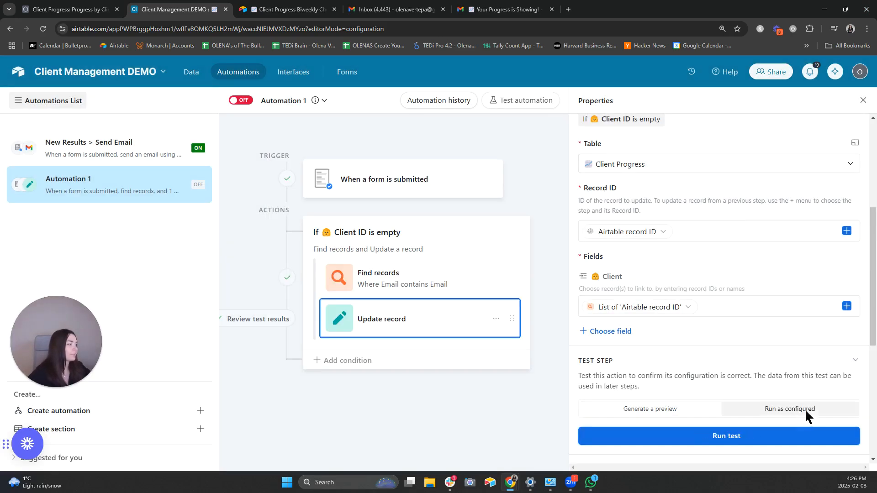
left_click(782, 441)
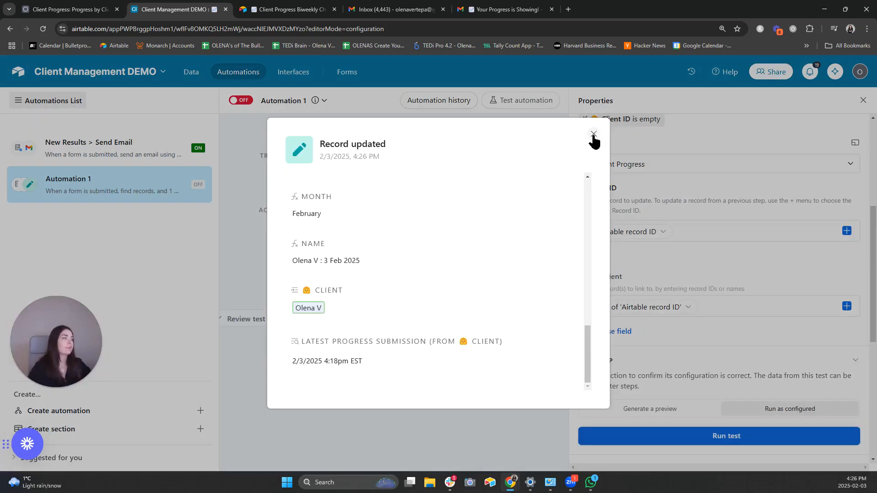
left_click(591, 139)
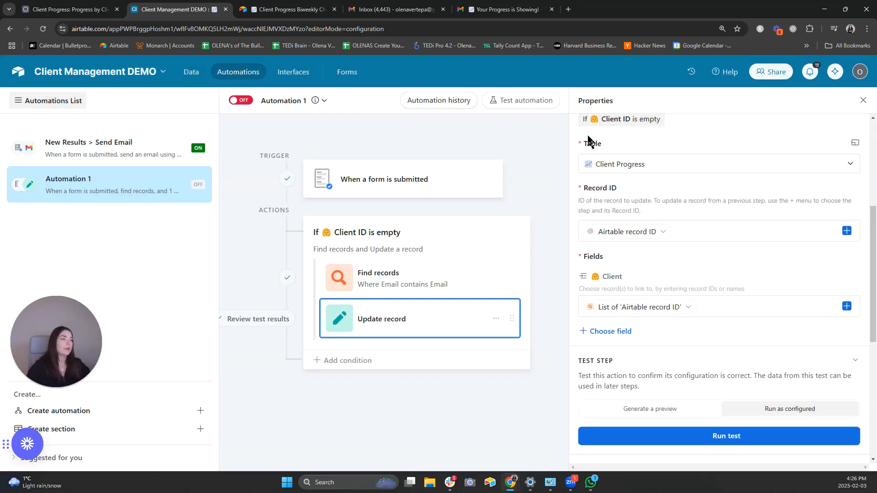
left_click(241, 101)
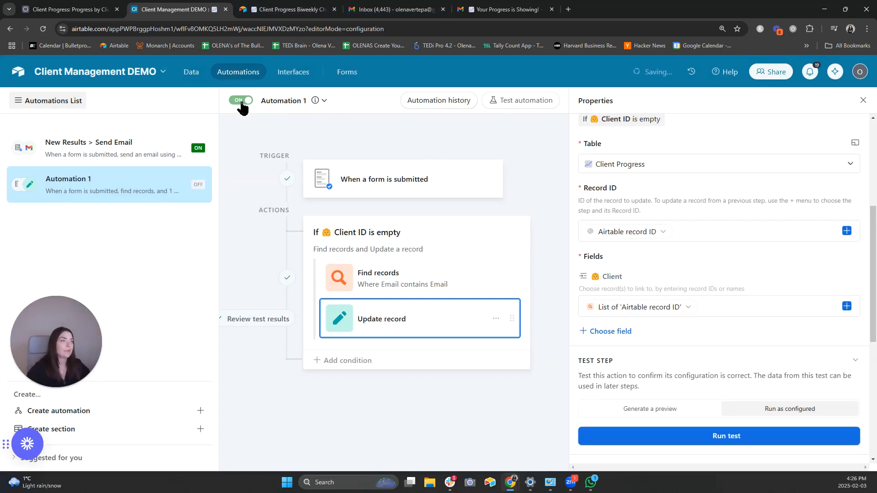
left_click(201, 73)
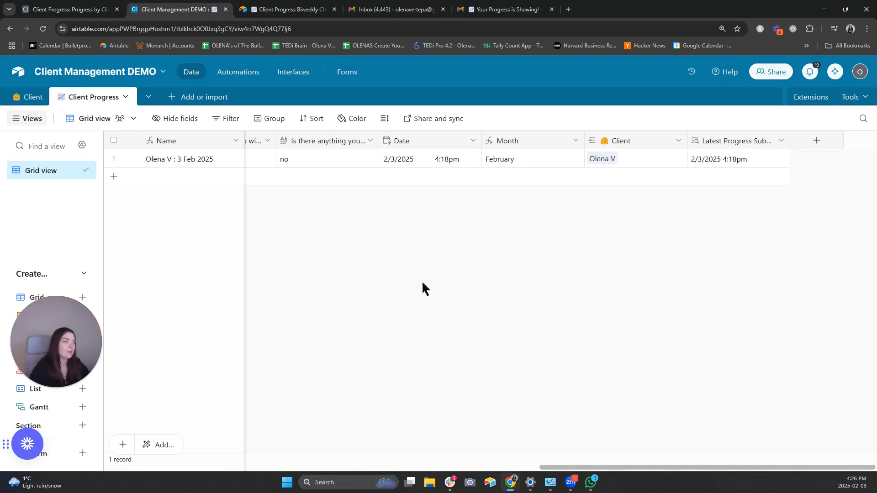
left_click(238, 72)
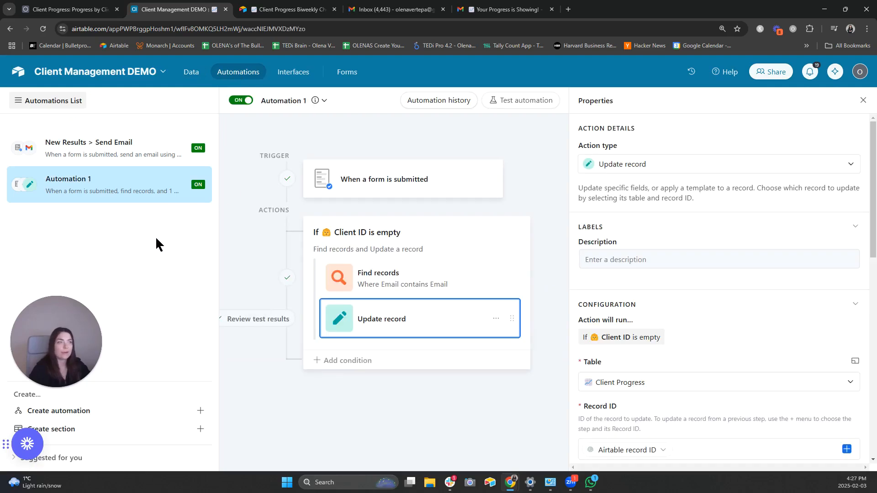
- Create a new automation and rename Automation 1 to 'New Results > Link to Clients'
left_click(159, 420)
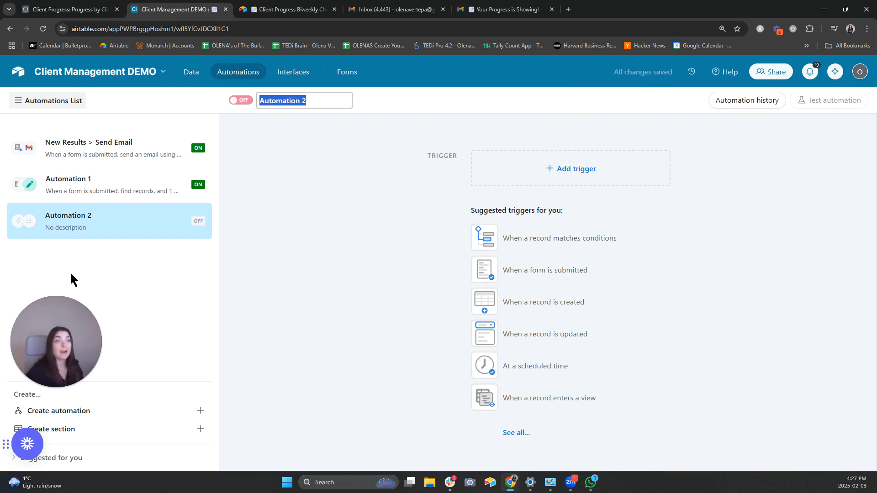
left_click(77, 184)
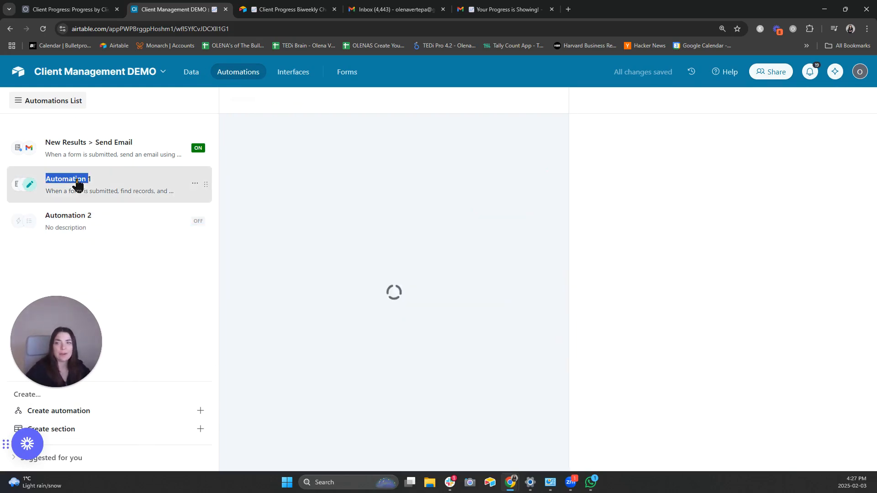
double_click(81, 179)
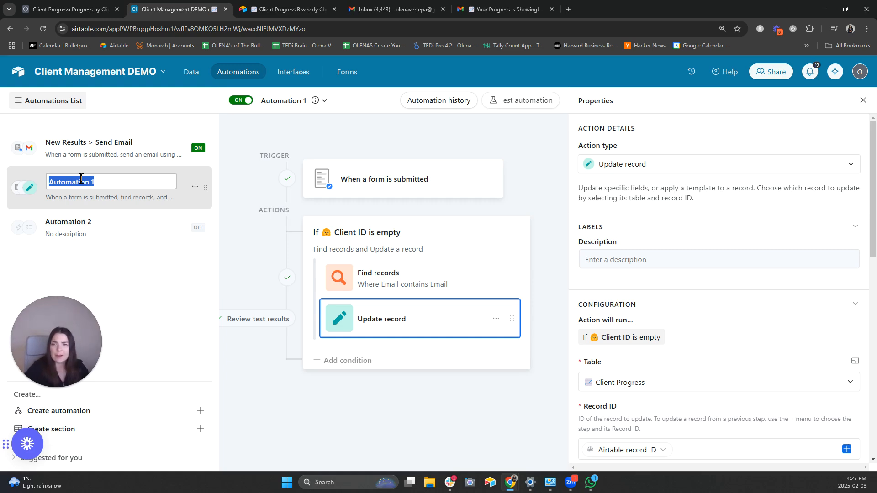
type("New Re")
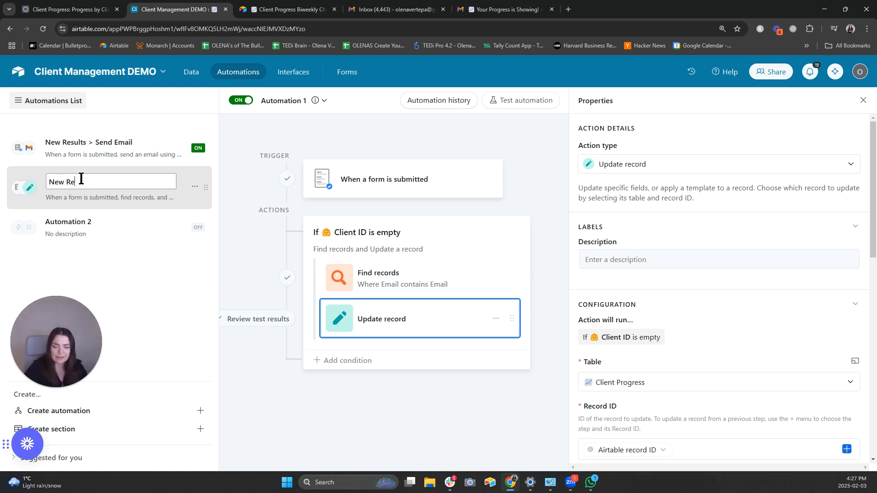
type("sults > Link to Clients")
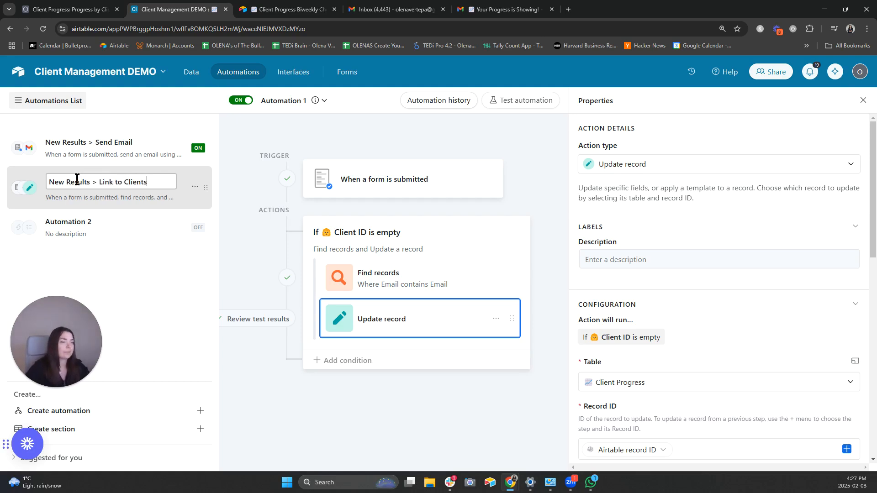
key("Return")
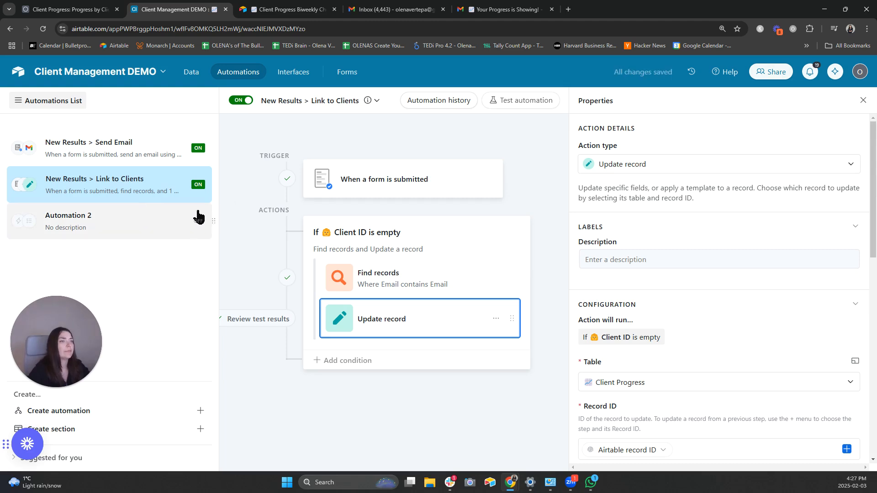
left_click(139, 219)
- Trigger on Client Progress records matching conditions, with a condition on Latest Progress Submission
left_click(491, 236)
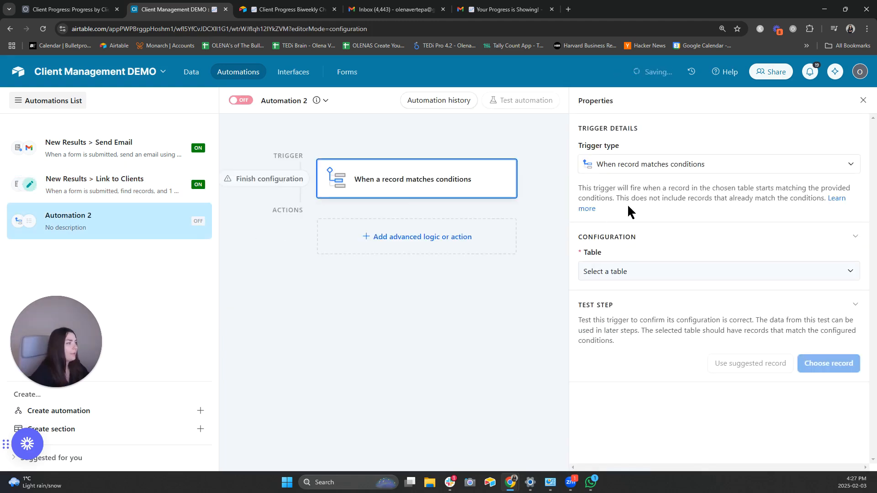
left_click(676, 272)
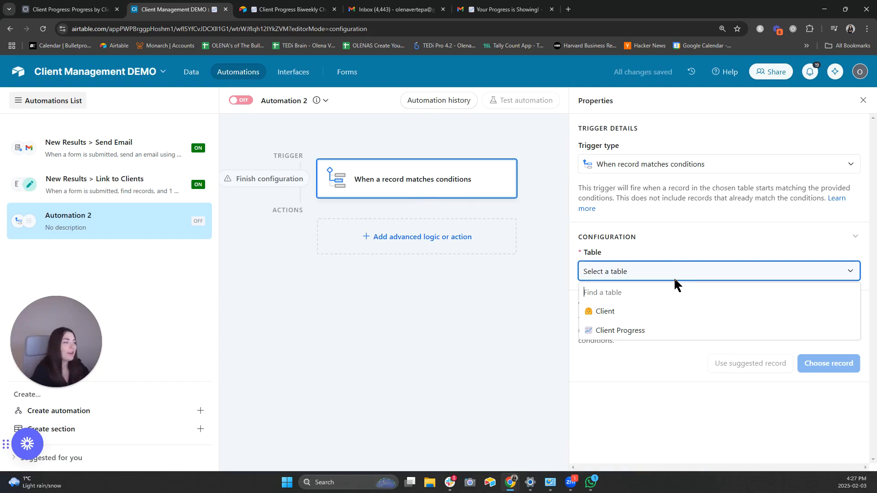
left_click(660, 331)
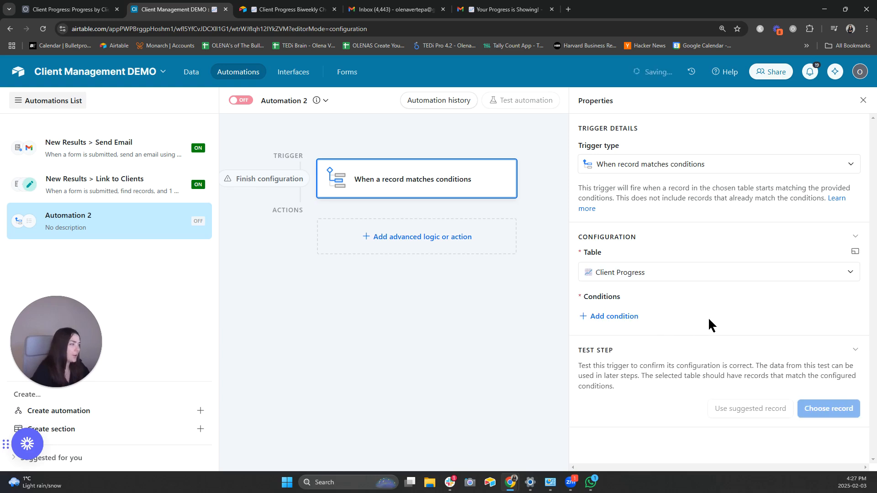
left_click(624, 319)
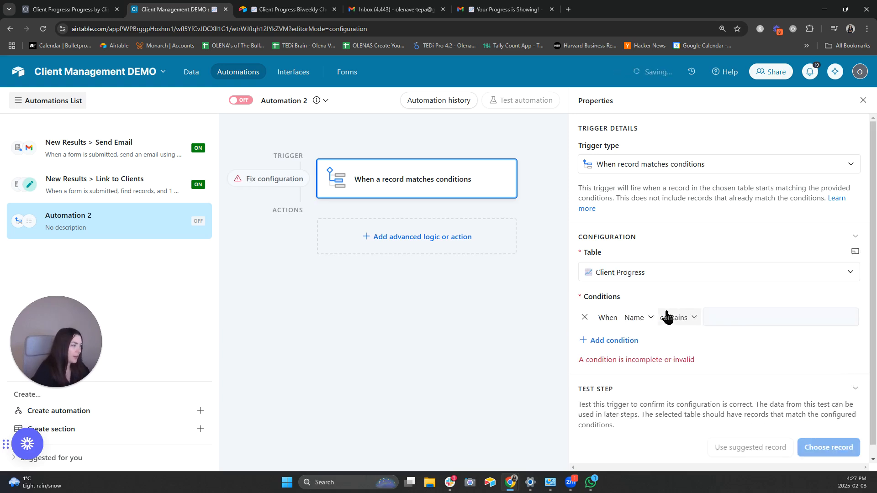
left_click(639, 320)
type("lA")
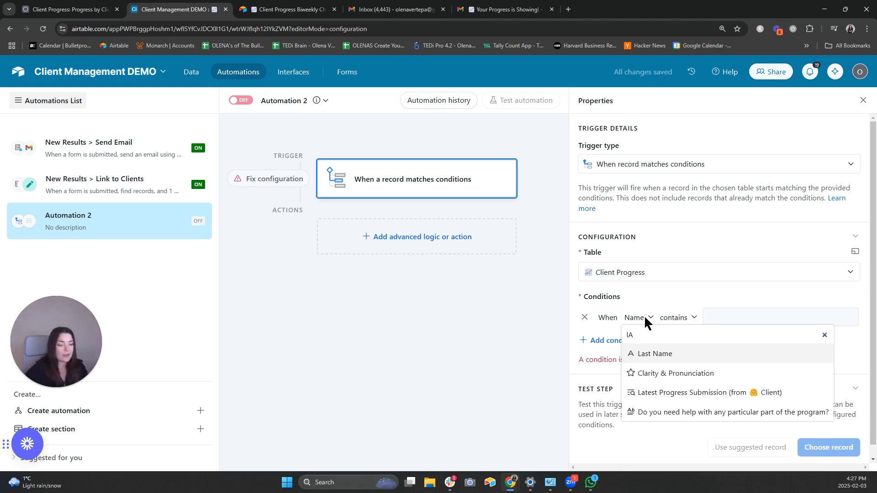
type("ate")
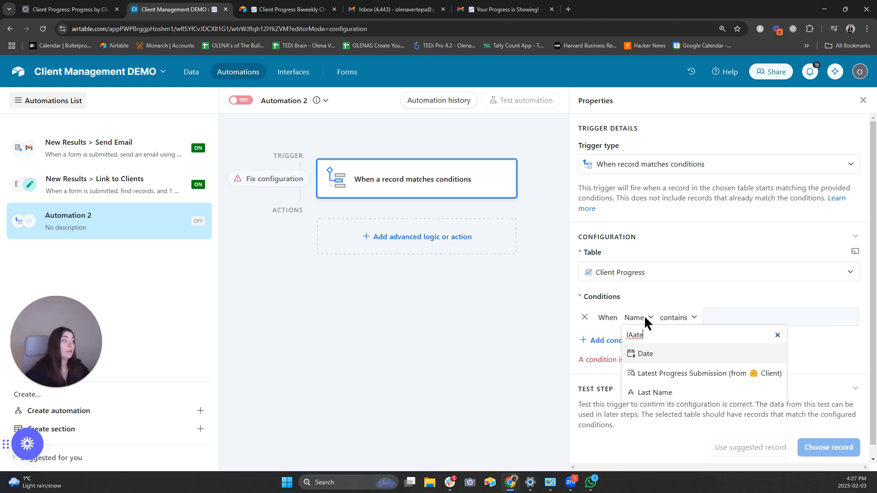
left_click(657, 374)
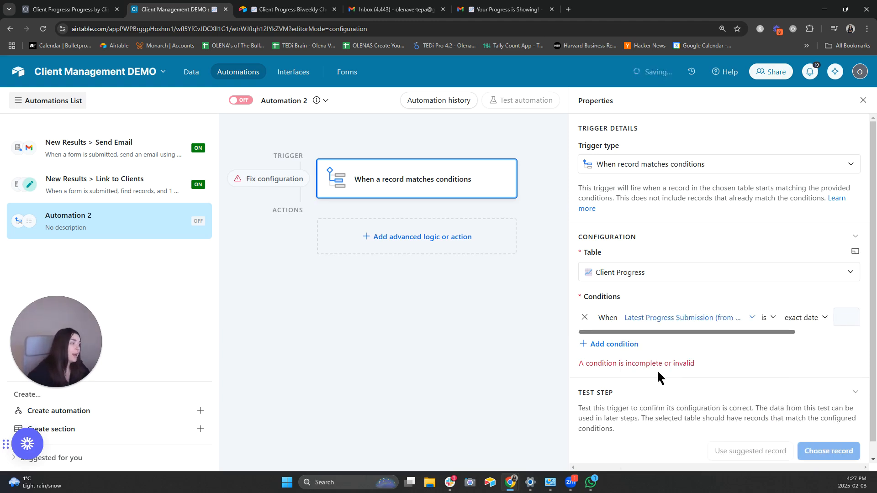
- Make the condition 'is on or before' 14 days ago
left_click(772, 318)
scroll(802, 278, "down", 2)
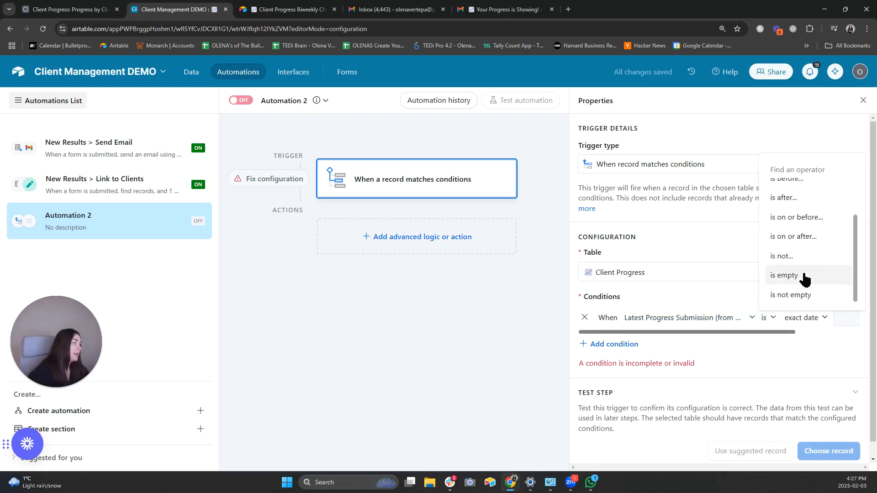
scroll(802, 276, "up", 2)
left_click(797, 256)
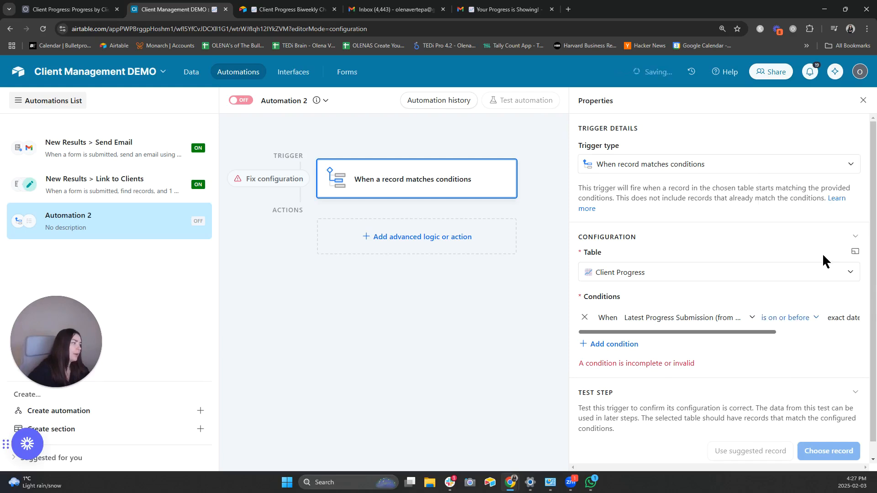
left_click(845, 318)
scroll(731, 347, "up", 3)
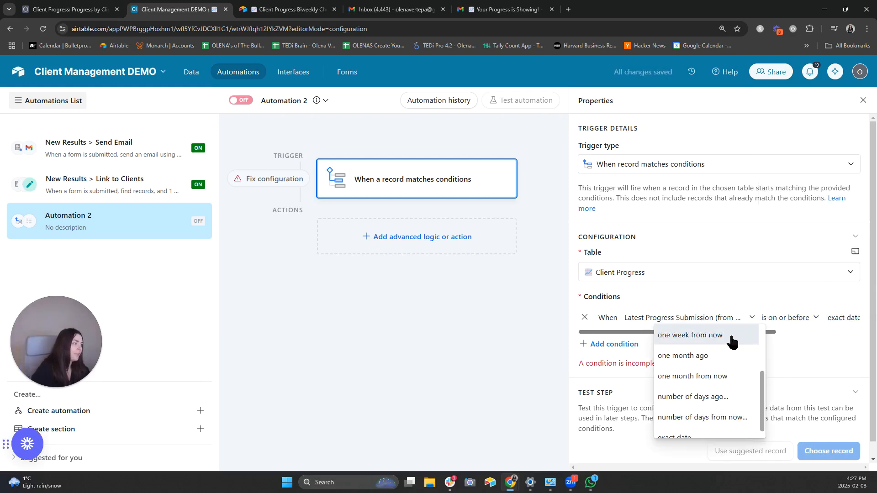
scroll(730, 349, "down", 2)
left_click(722, 389)
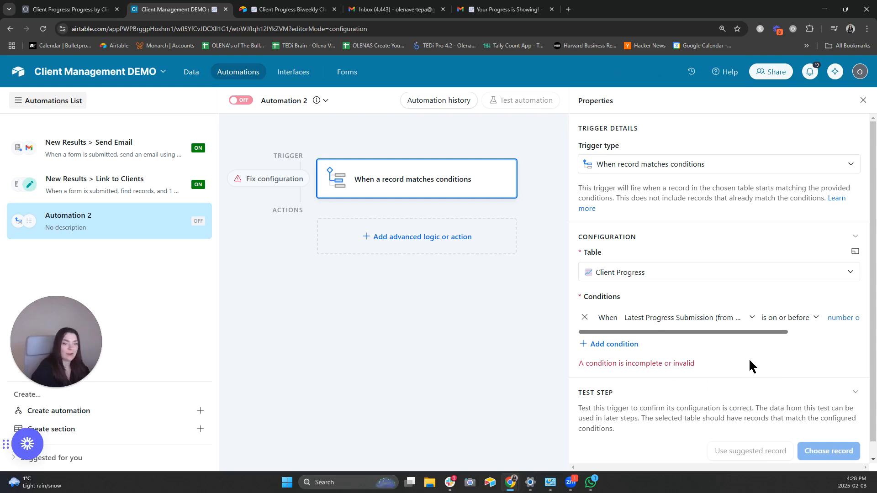
left_click_drag(744, 331, 851, 330)
left_click(821, 320)
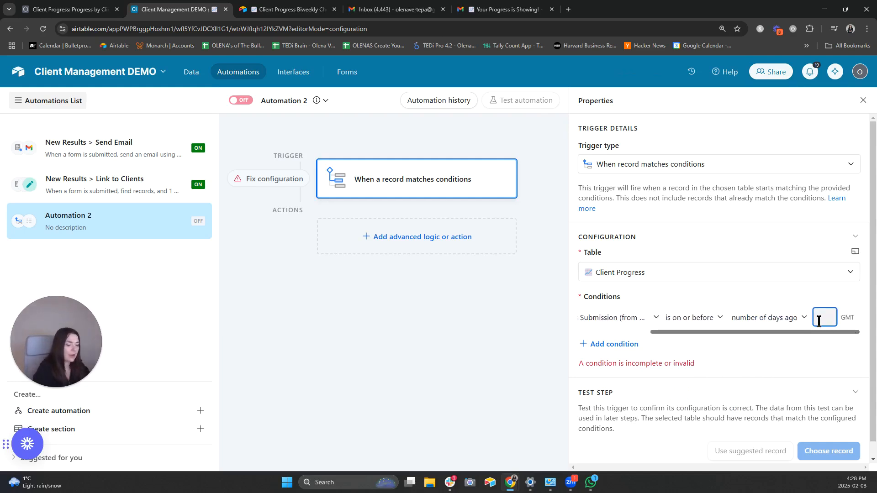
type("14")
left_click(811, 347)
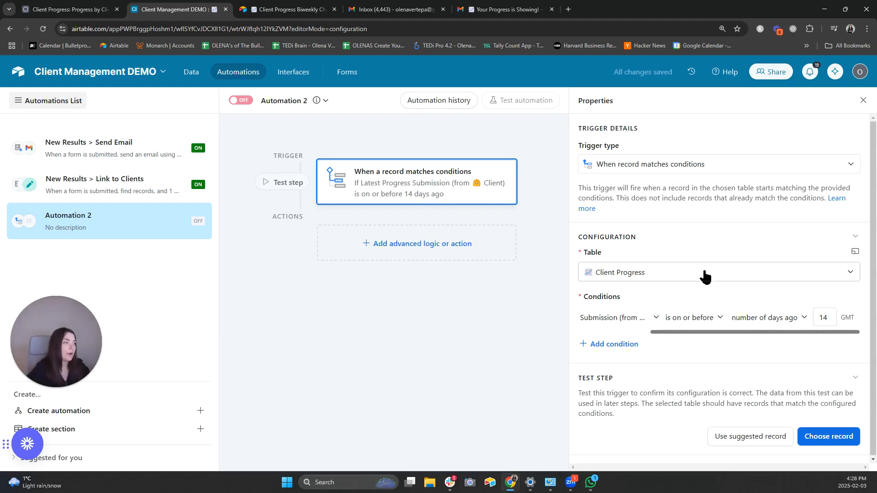
left_click_drag(734, 330, 609, 333)
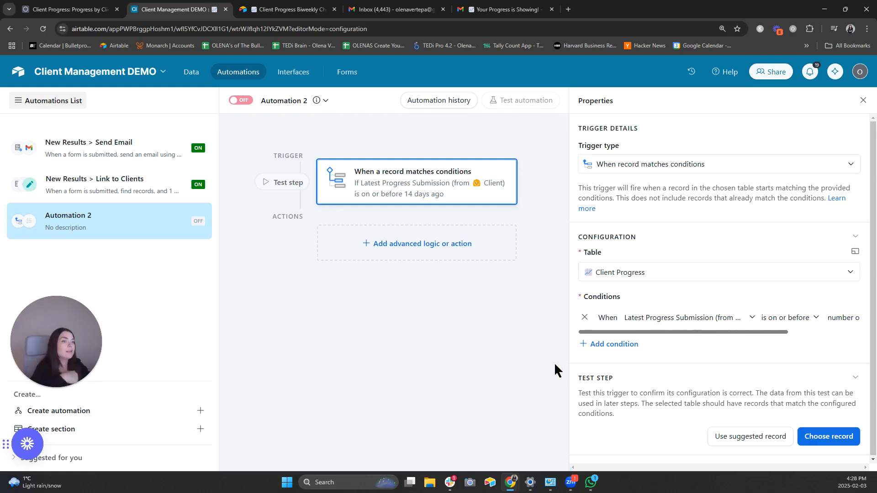
- Add a second trigger condition, leaving its field as Name
left_click(595, 350)
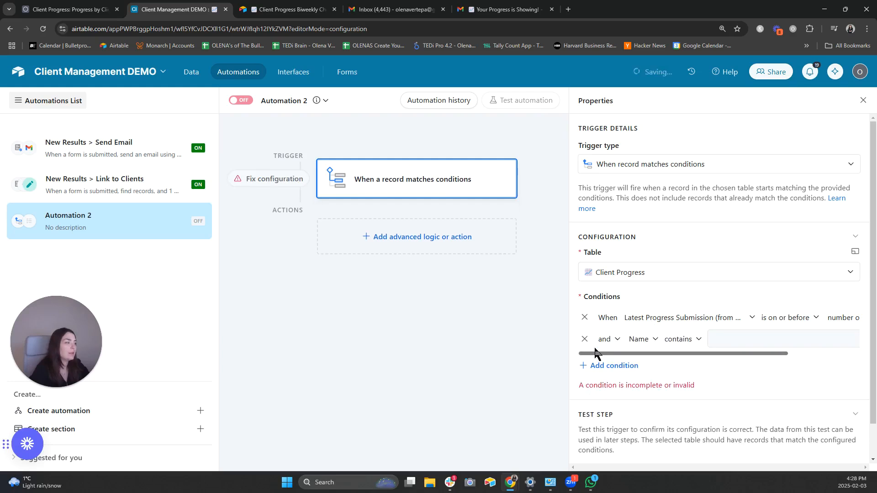
left_click(639, 338)
left_click(639, 338)
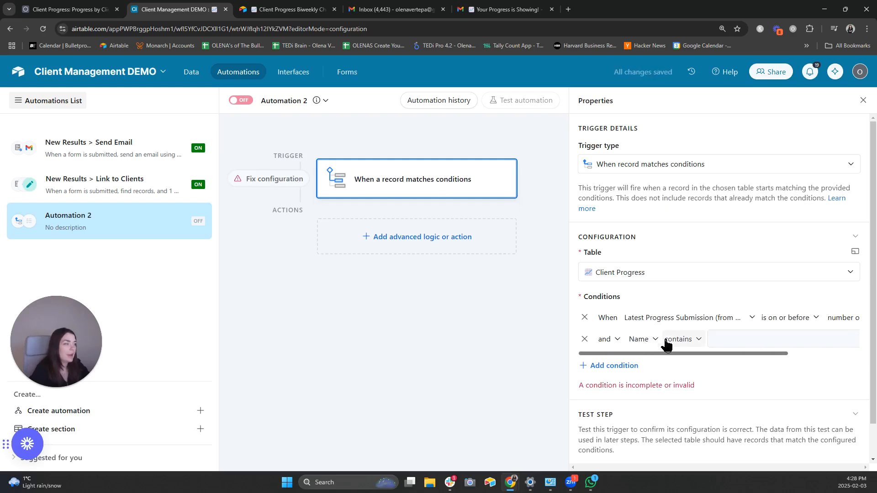
- Add a Reminder Sent checkbox field to the Client Progress table
left_click(191, 73)
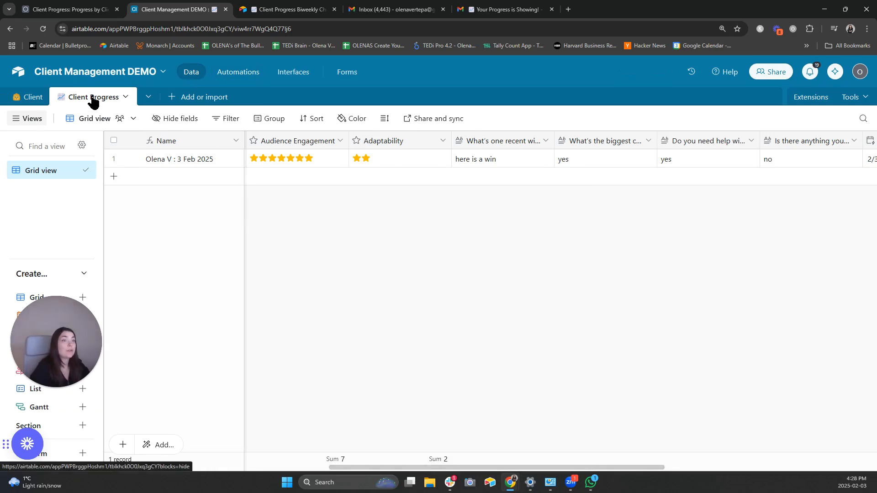
scroll(785, 210, "right", 10)
left_click(804, 144)
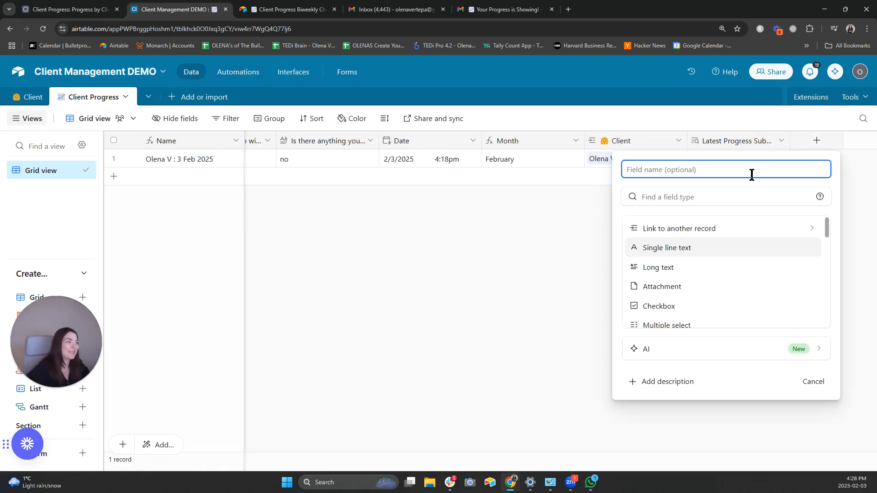
type("Client Pr")
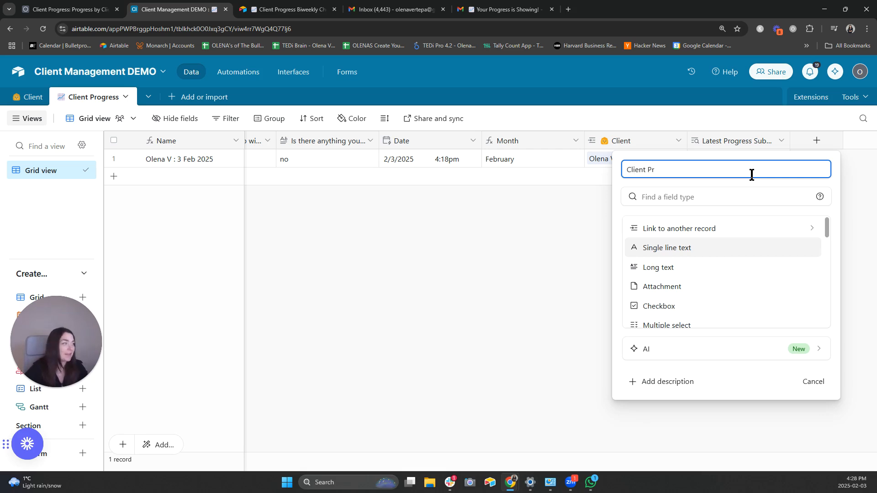
key("ctrl+a")
key("BackSpace")
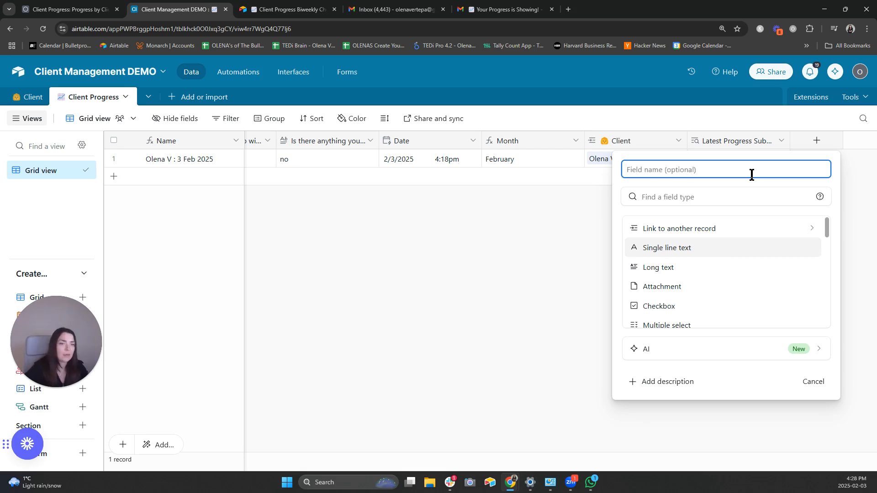
type("Remind")
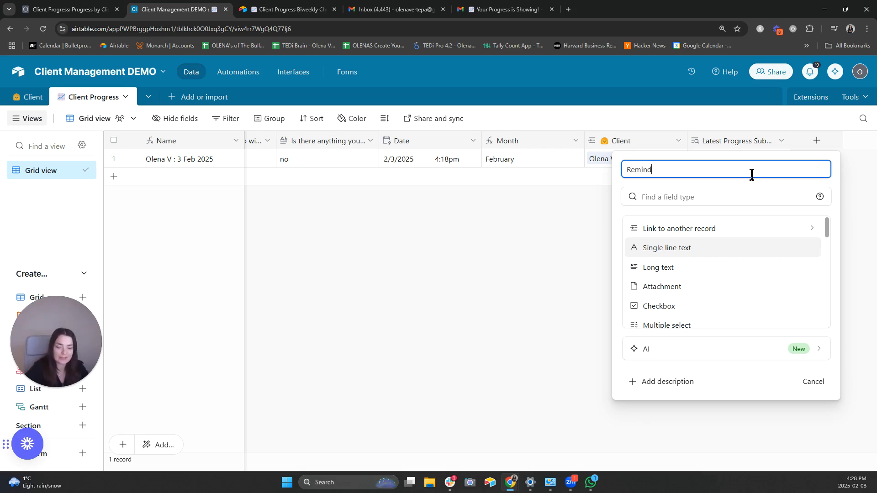
type("er Sent")
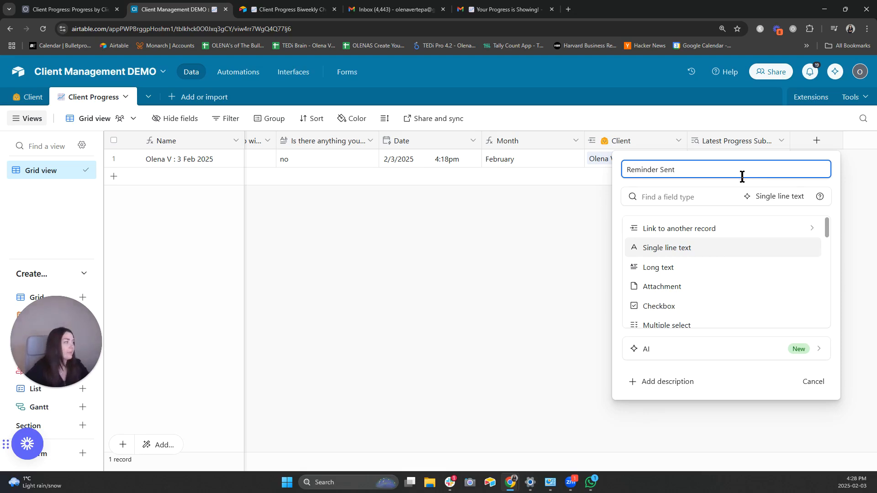
left_click(679, 189)
type("c")
left_click(680, 231)
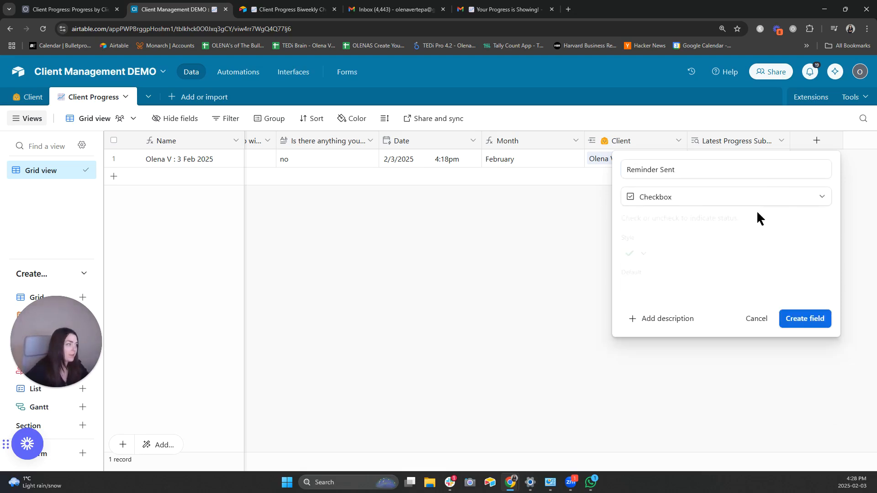
key("Return")
- Hide the Reminder Sent column from the grid and return to Automation 2
left_click(855, 142)
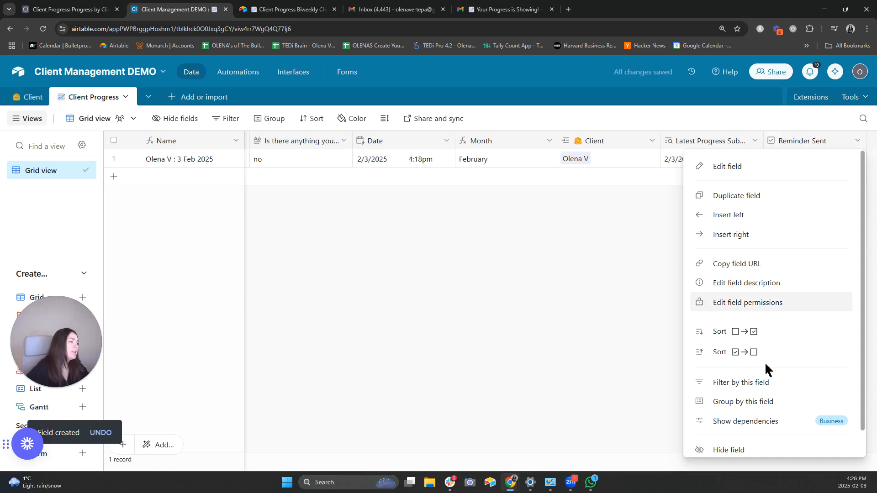
scroll(765, 363, "down", 1)
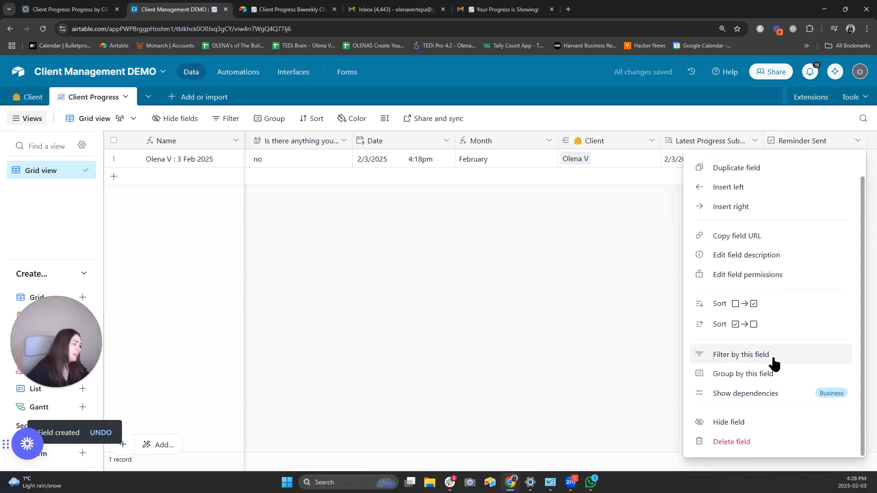
left_click(727, 431)
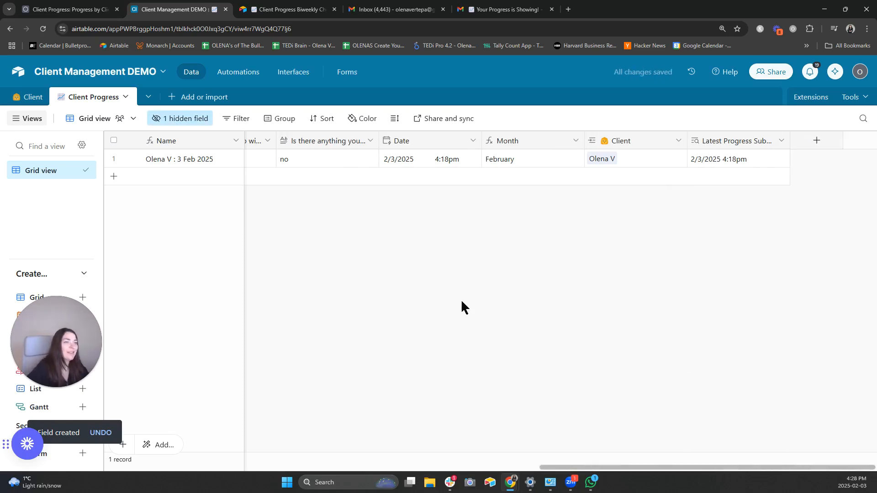
left_click(238, 72)
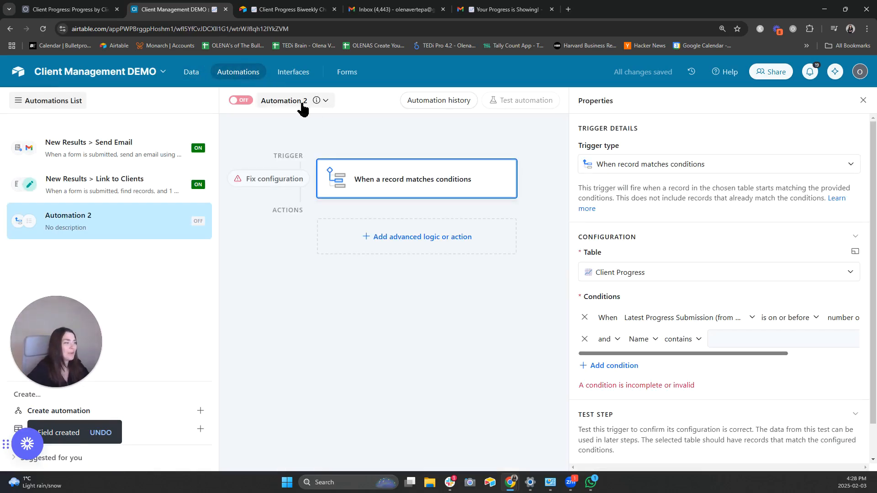
- Base the second trigger condition on Reminder Sent, leaving it unchecked
left_click(639, 340)
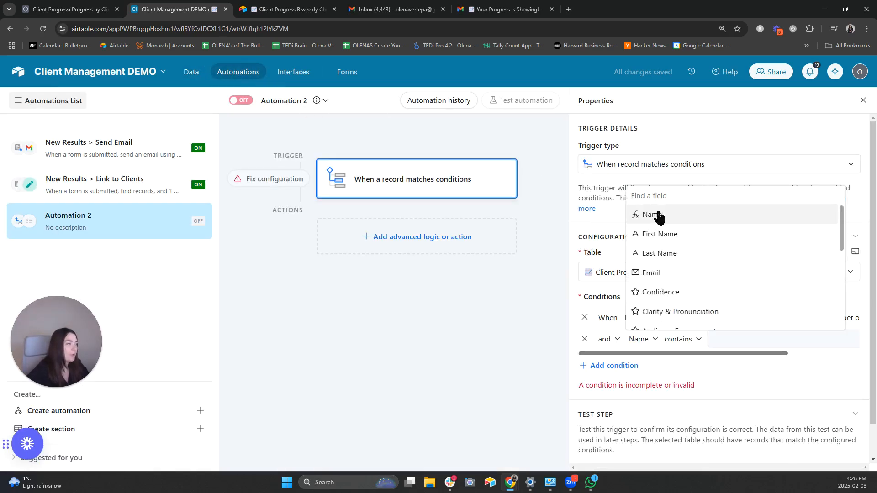
type("rem")
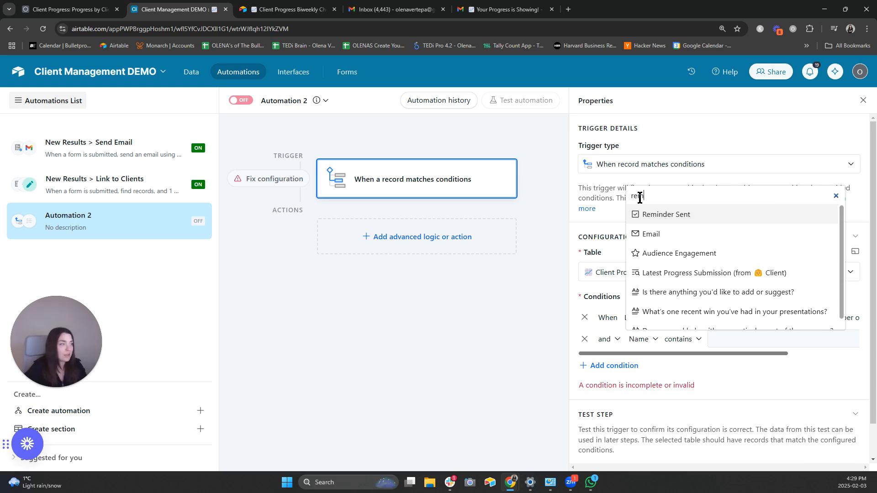
left_click(671, 217)
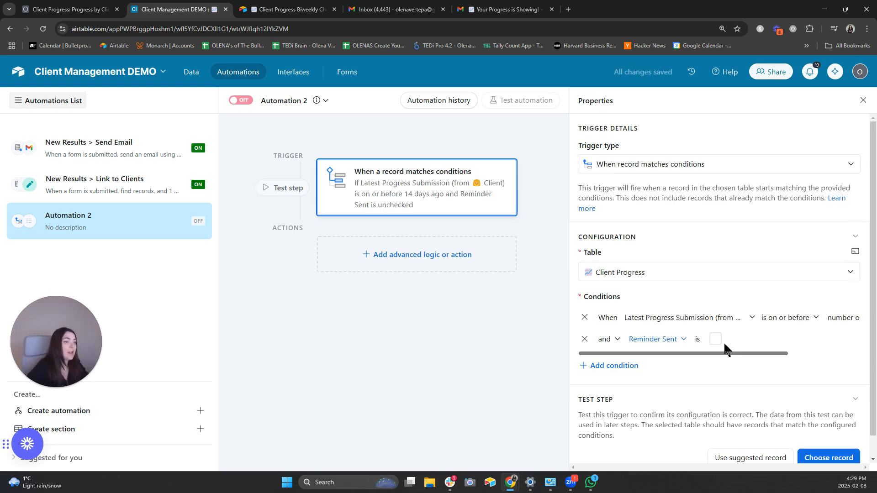
- Add a Gmail send-email action addressed to the record's Email field
left_click(418, 264)
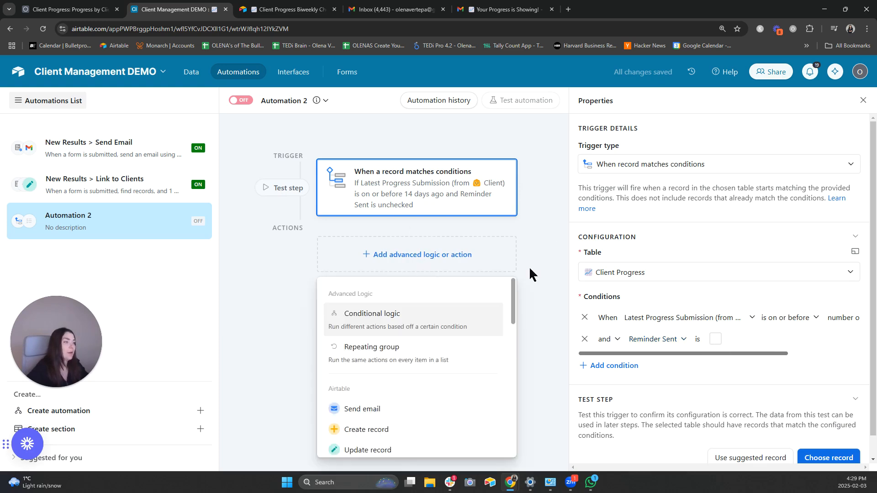
scroll(411, 407, "down", 5)
mouse_move(441, 452)
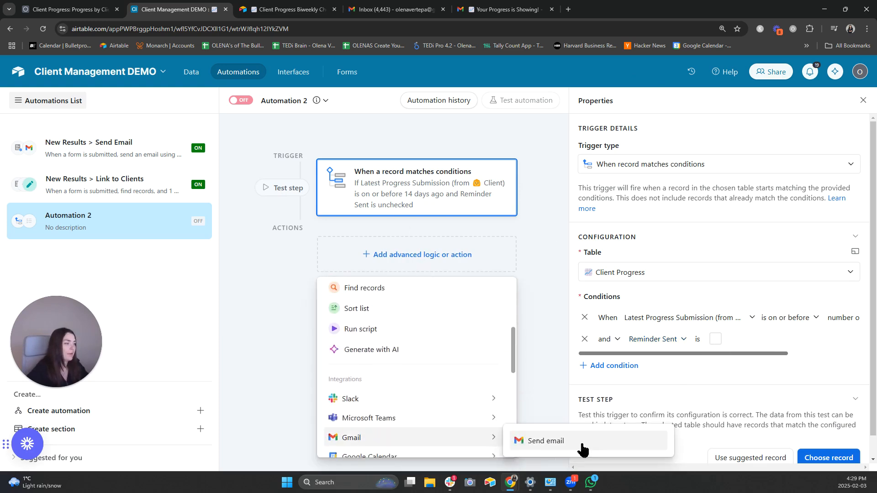
left_click(582, 443)
scroll(654, 341, "down", 3)
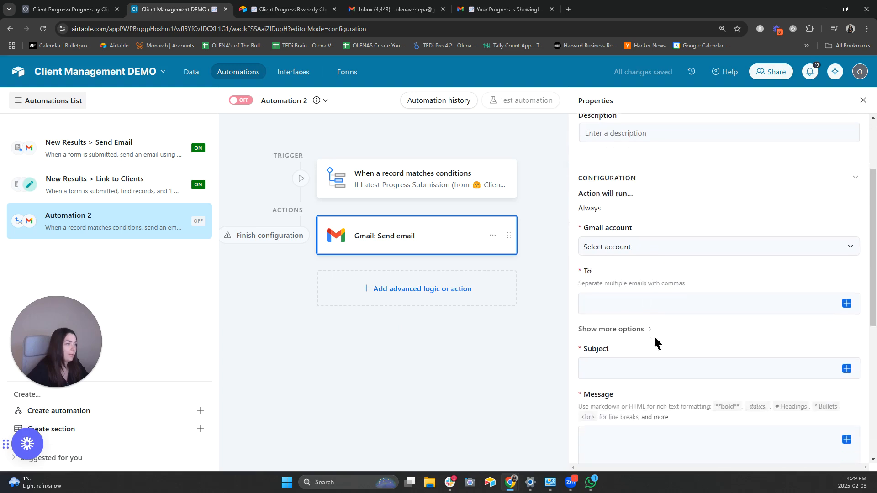
left_click(847, 274)
type("e")
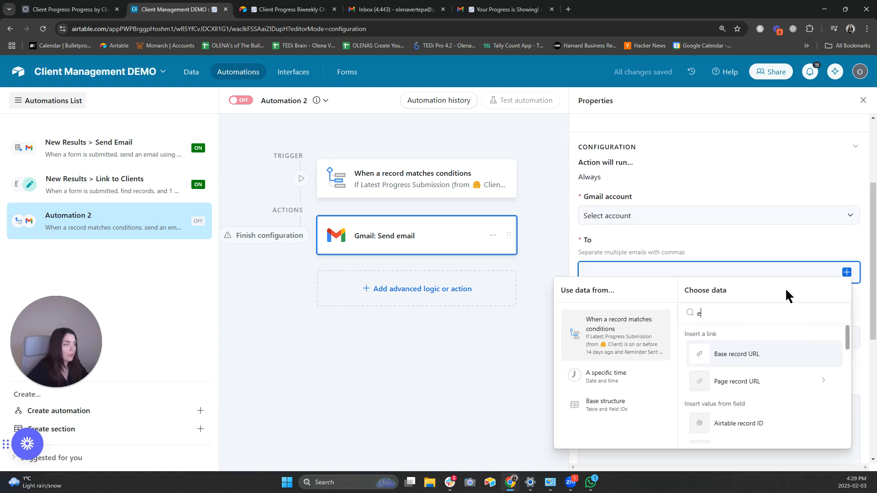
type("mail")
left_click(720, 357)
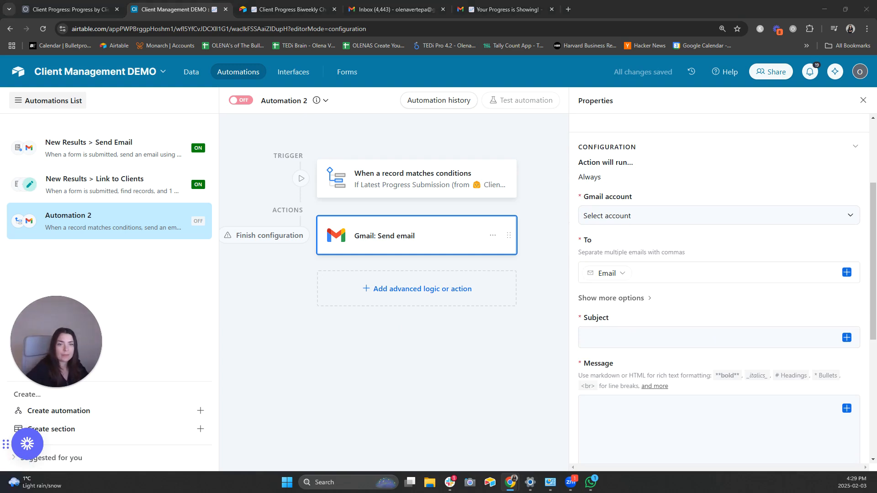
- Paste the 'Time for Your Check-In' subject and greet the recipient by First Name
left_click(612, 331)
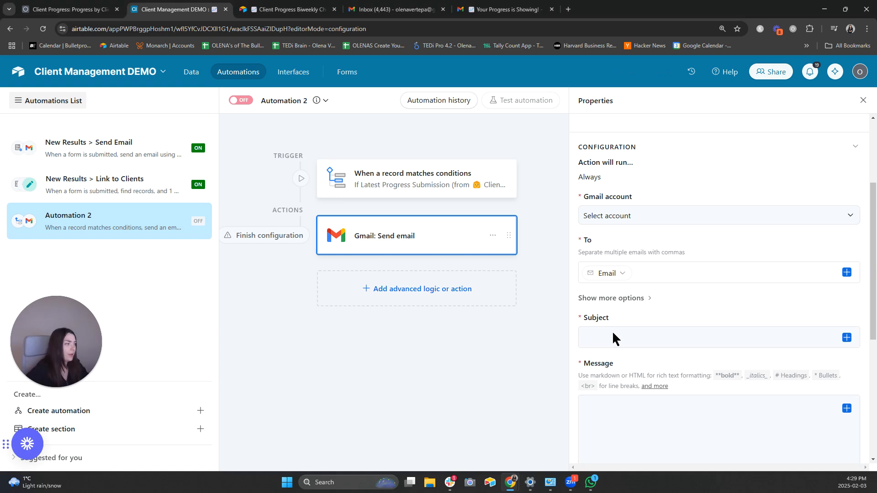
type("🚀 Time for Your Check-In – Let's Keep Moving Forward!")
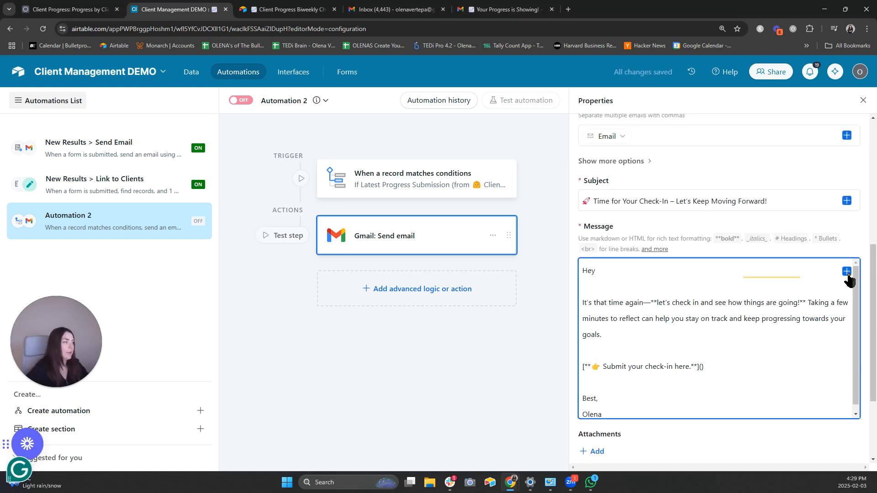
left_click(846, 271)
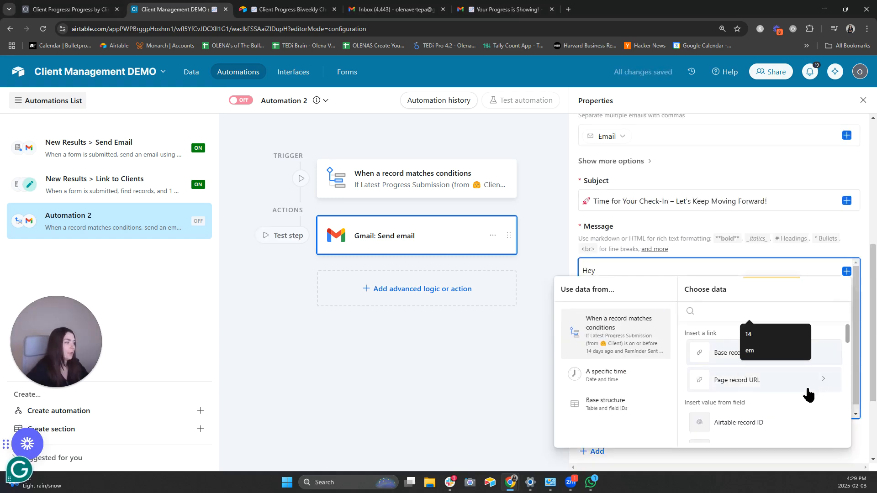
scroll(776, 392, "down", 3)
left_click(738, 411)
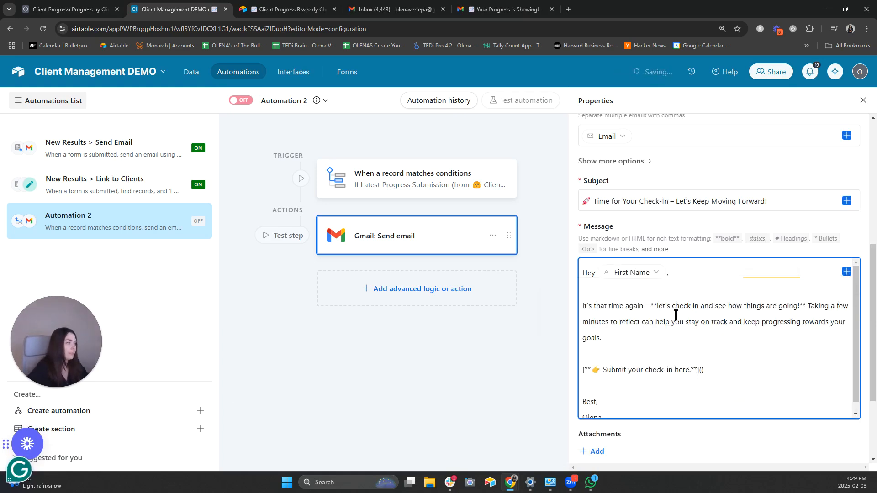
type(",")
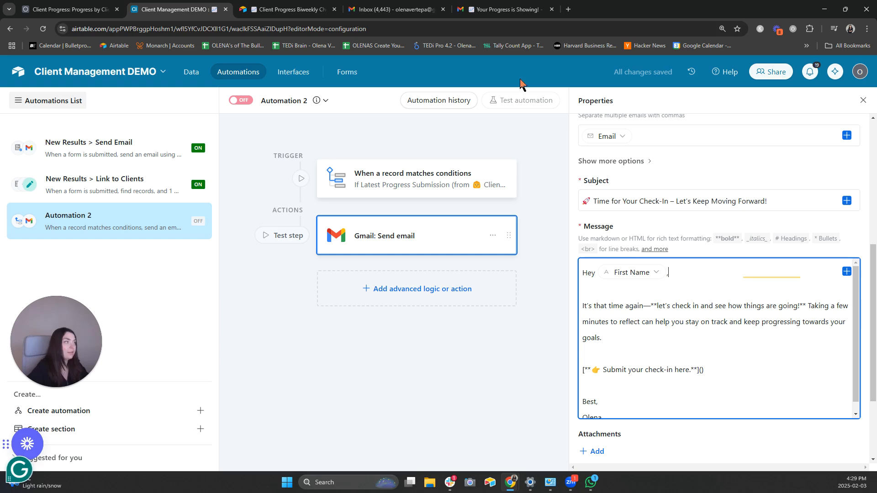
- Copy the blank check-in form's web address for the message
left_click(292, 9)
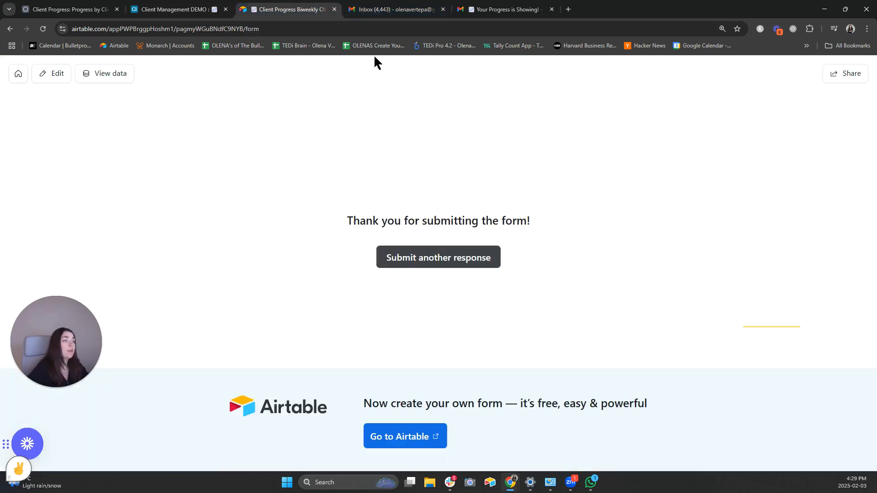
left_click(434, 262)
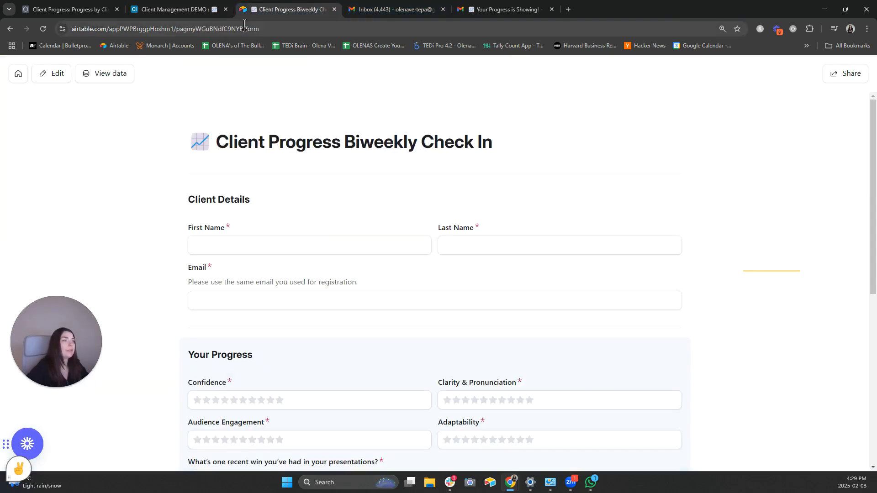
left_click(245, 29)
key("ctrl+c")
left_click(173, 9)
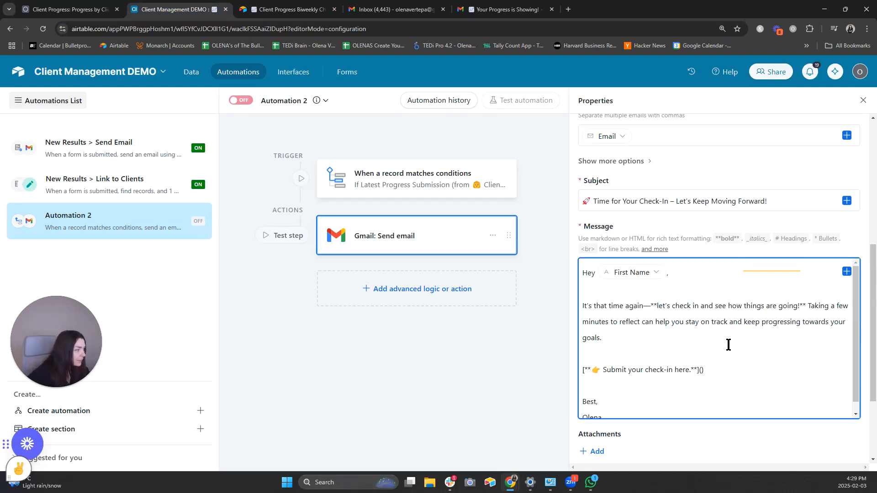
- Paste the check-in form link into the message's 'Submit your check-in here' link
key("ctrl+v")
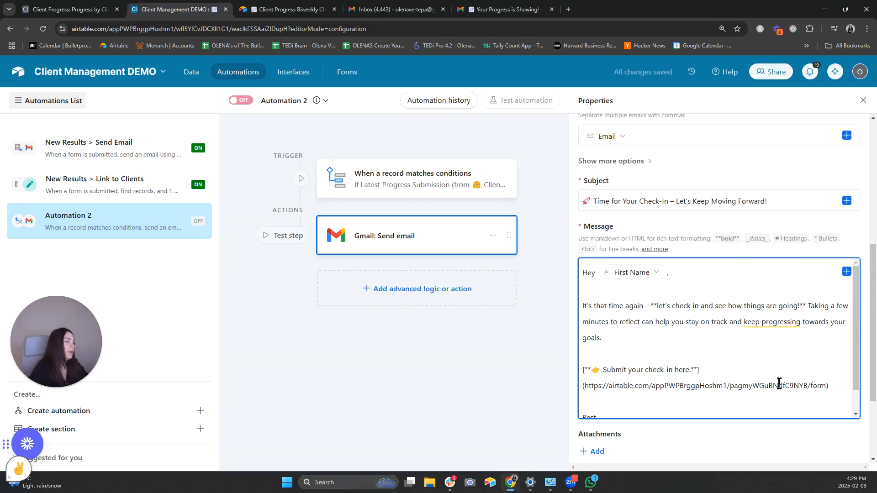
scroll(678, 382, "down", 4)
scroll(667, 431, "down", 1)
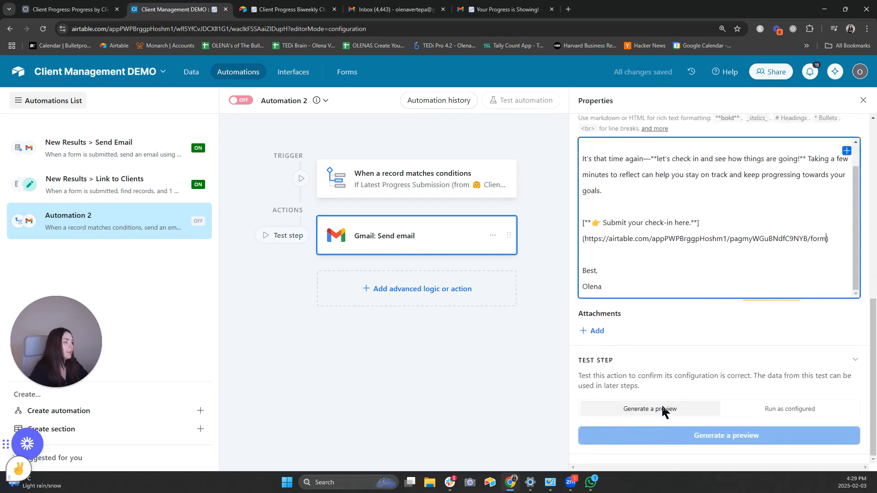
scroll(765, 272, "up", 4)
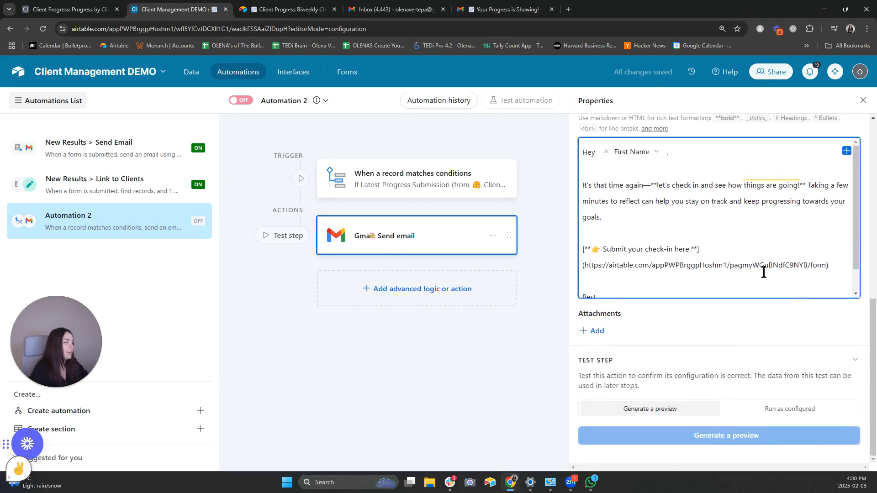
scroll(737, 343, "up", 5)
- Choose the connected Gmail account as the sender
left_click(652, 233)
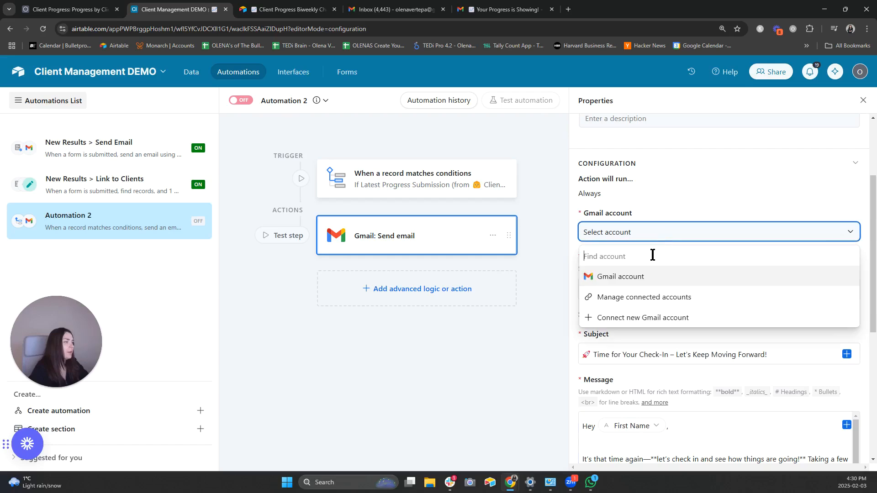
left_click(643, 277)
scroll(754, 324, "down", 6)
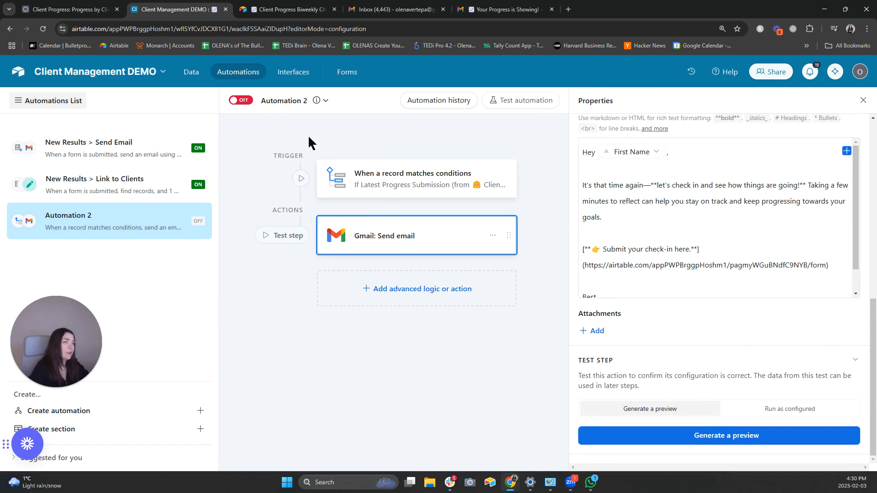
- Change the Date field from Created time to a local-format Date and confirm
left_click(191, 73)
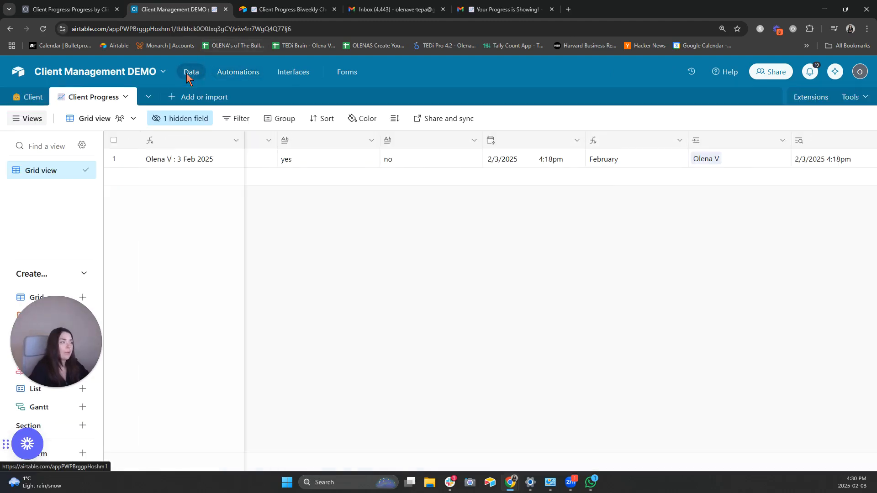
left_click(577, 142)
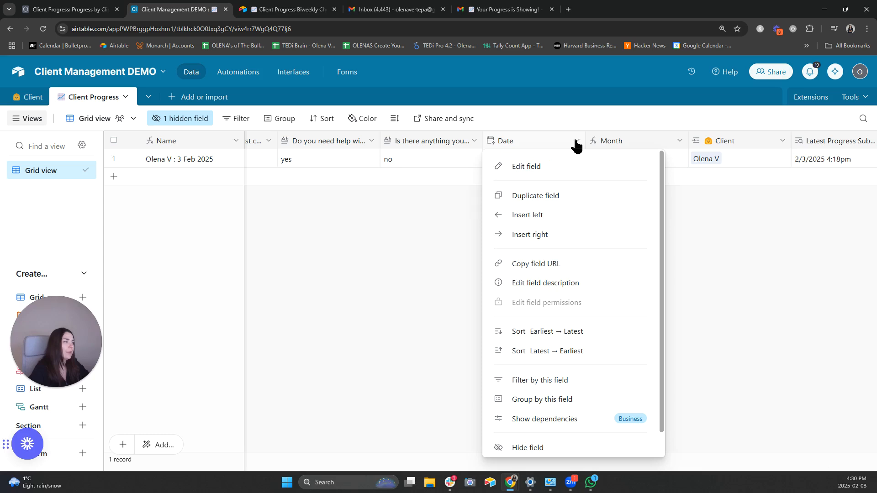
left_click(556, 167)
left_click(453, 197)
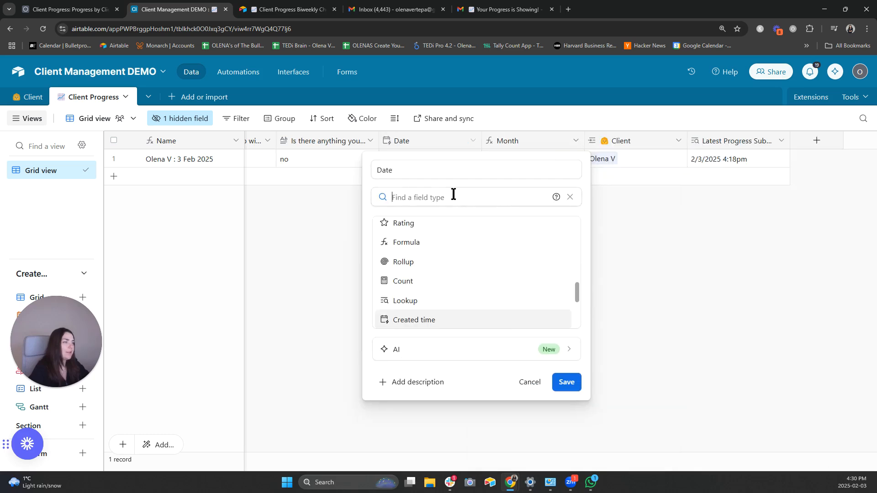
scroll(472, 280, "up", 5)
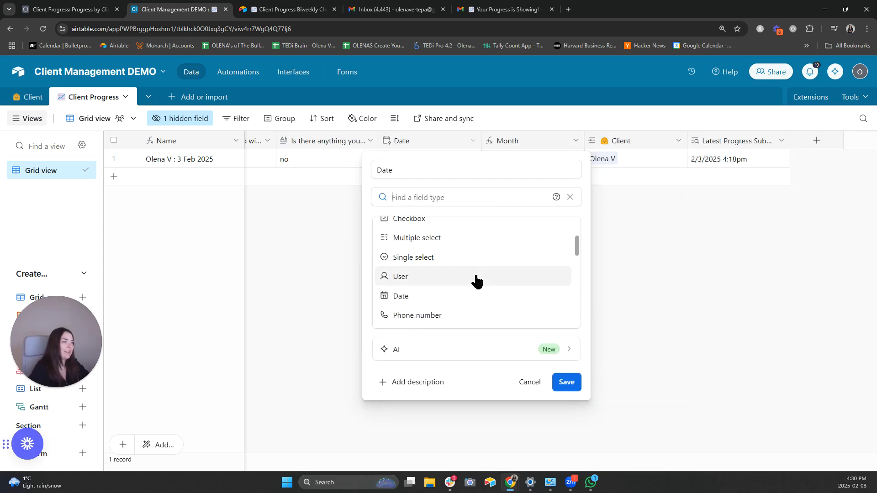
left_click(466, 296)
left_click(446, 260)
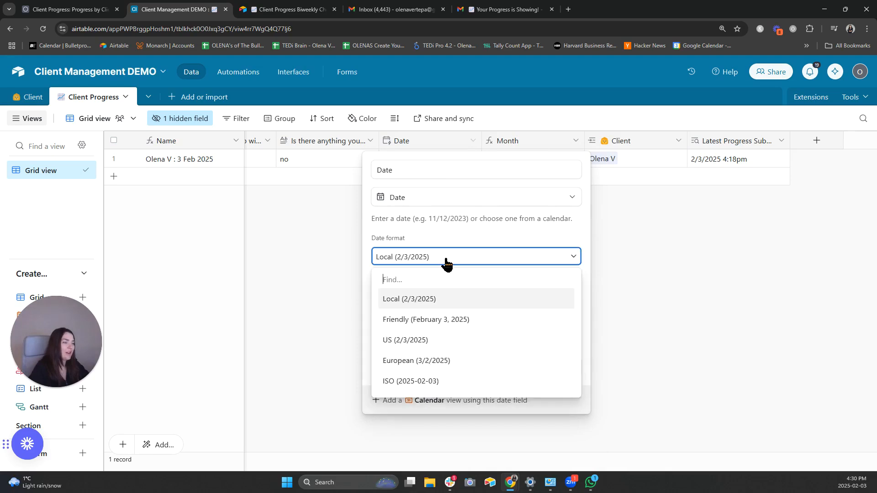
left_click(447, 260)
left_click(570, 367)
left_click(539, 343)
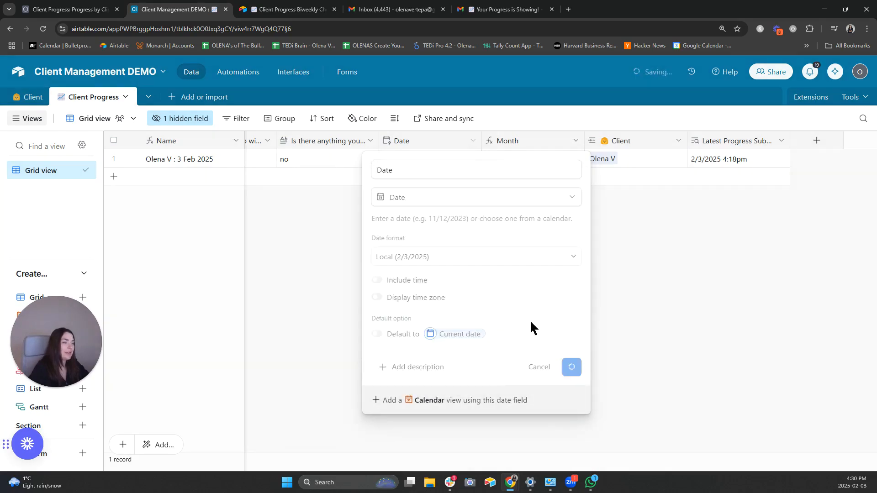
- Backdate the test record's Date to January 13, 2025
left_click(413, 157)
left_click(413, 157)
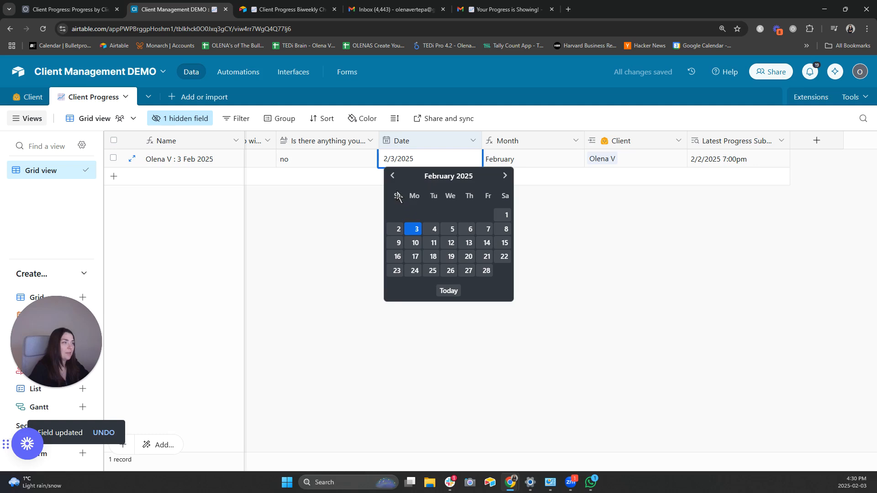
left_click(392, 175)
left_click(415, 243)
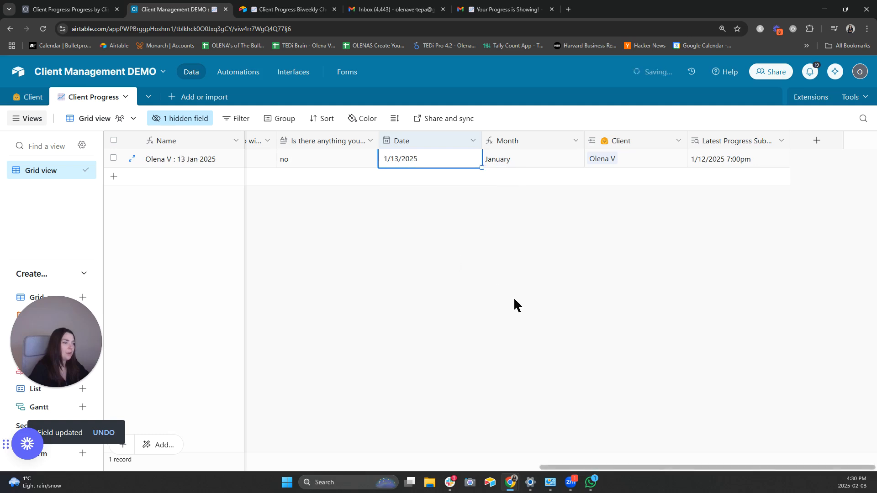
left_click(485, 284)
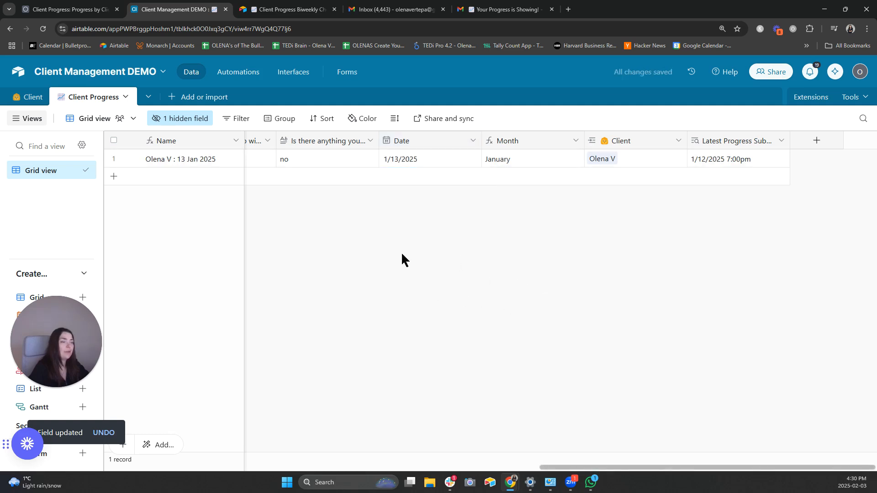
- Run a preview test of the Gmail send-email step using the client record
left_click(238, 72)
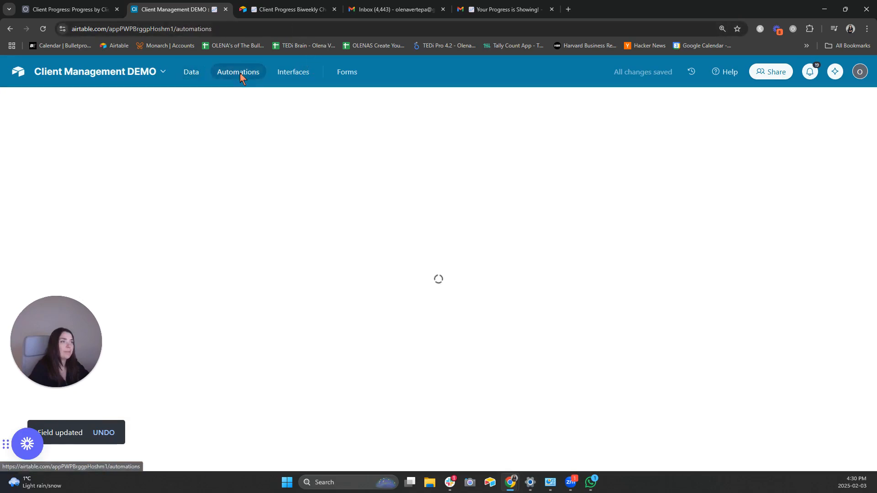
scroll(716, 357, "down", 1)
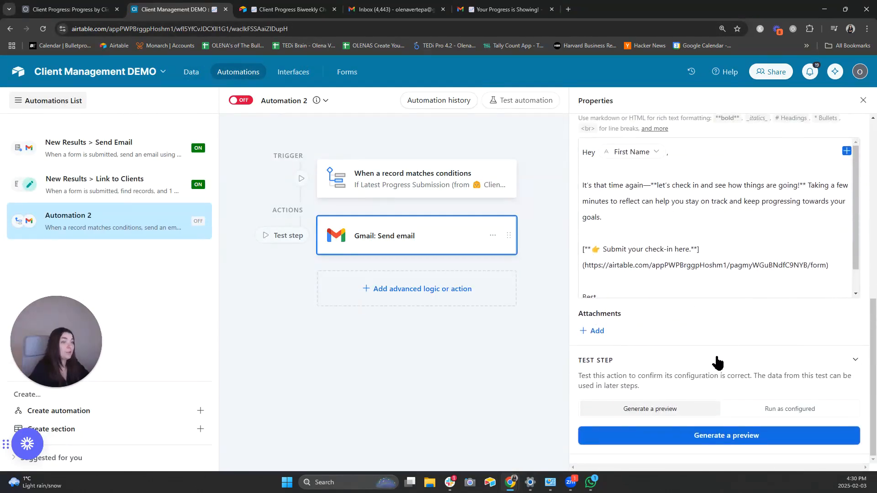
left_click(740, 436)
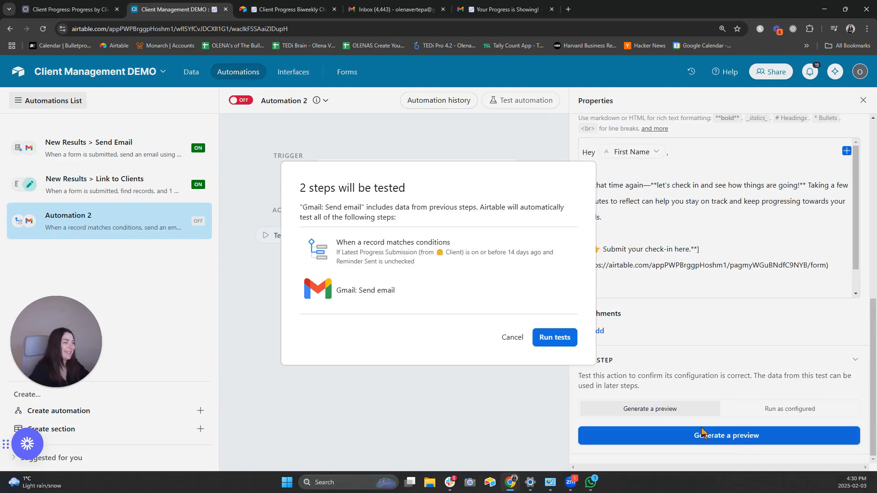
left_click(544, 337)
left_click(349, 188)
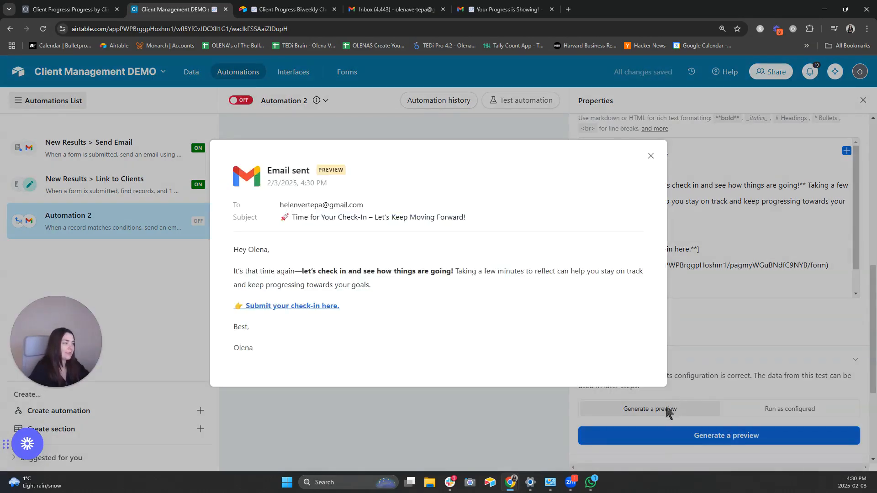
left_click(507, 9)
- Open the reminder email, fill in and submit the linked check-in form, then view the data
left_click(396, 149)
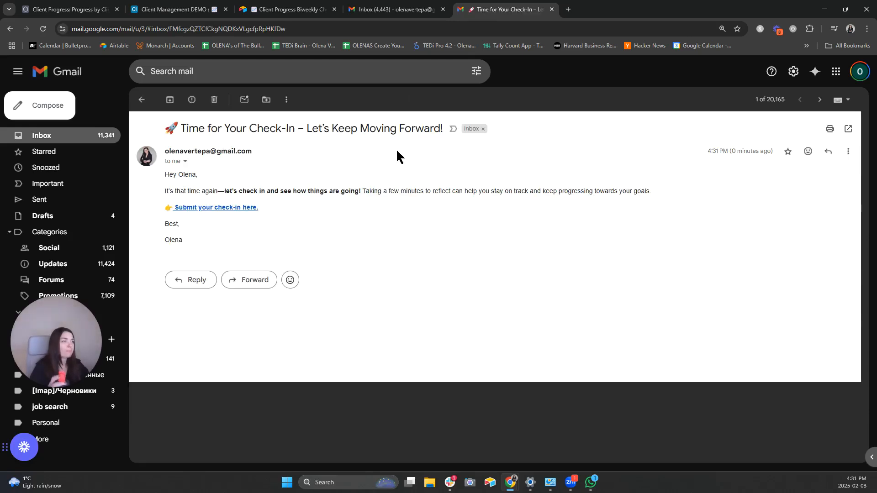
left_click(245, 208)
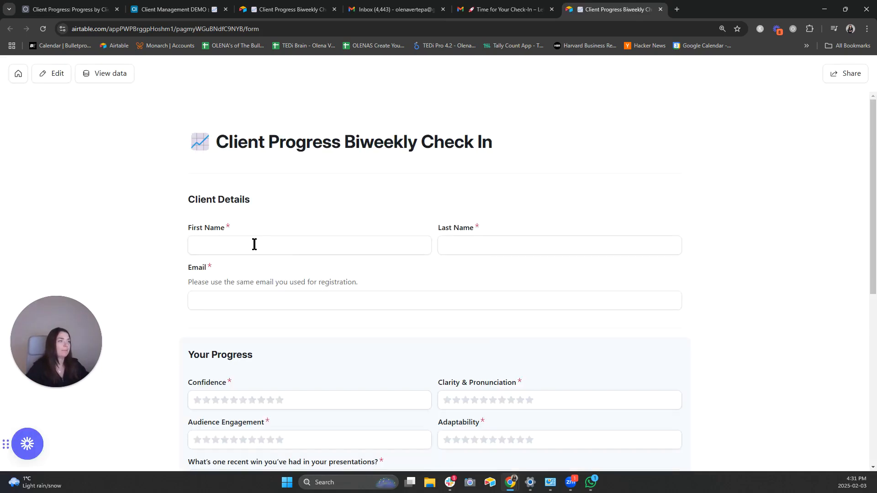
left_click(254, 245)
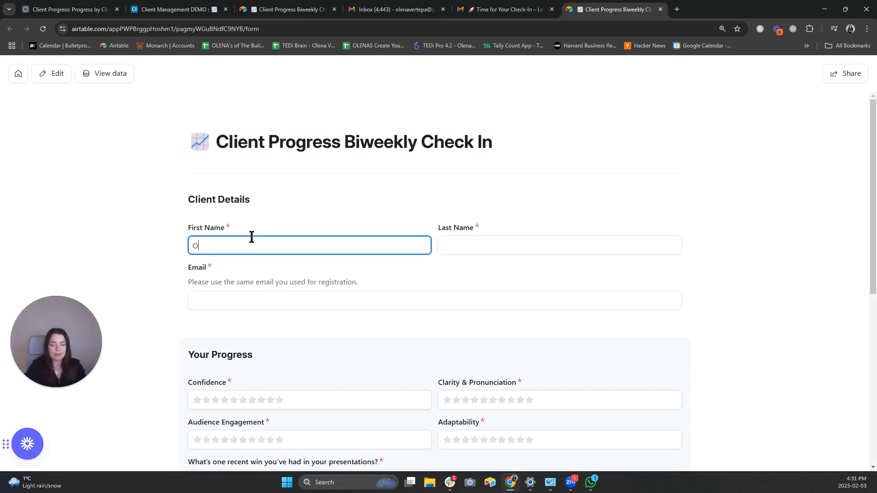
key("Tab")
type("Ve")
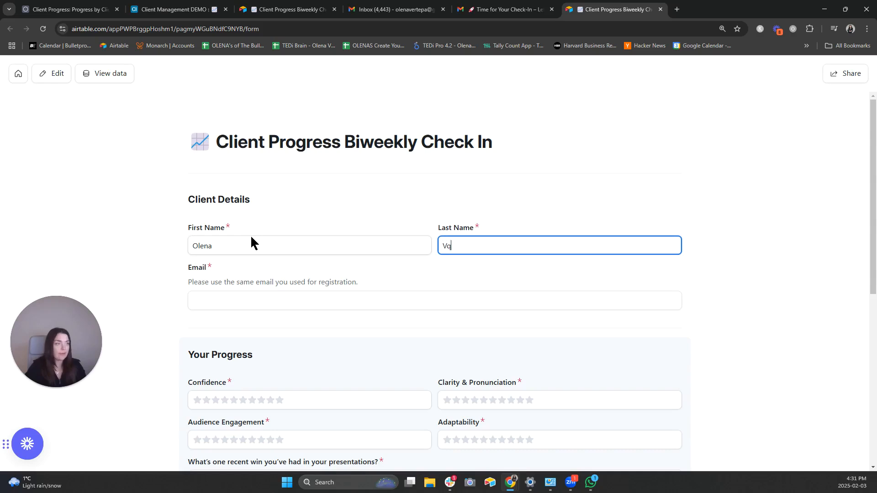
left_click(662, 395)
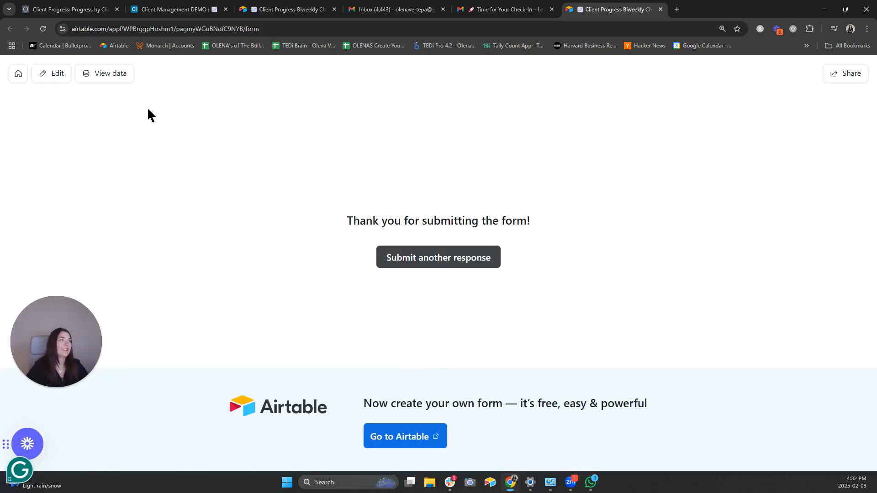
left_click(107, 76)
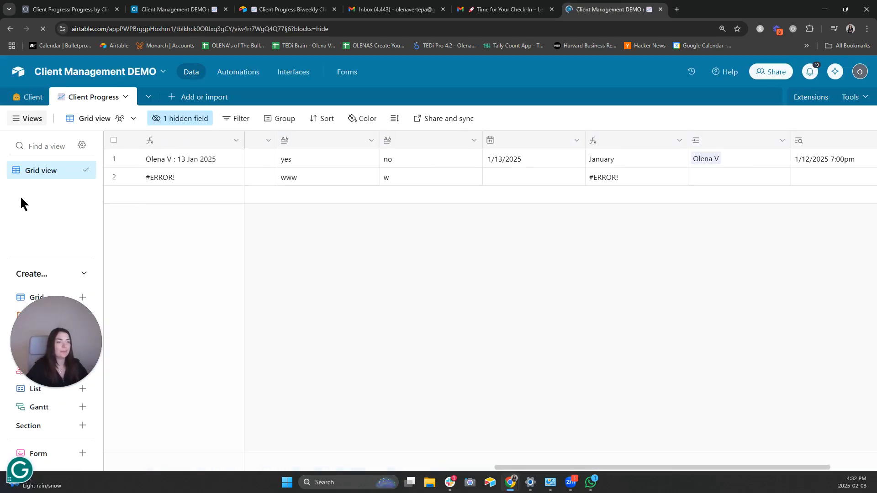
- Inspect the new check-in record's answers and its empty Date cell
left_click(319, 178)
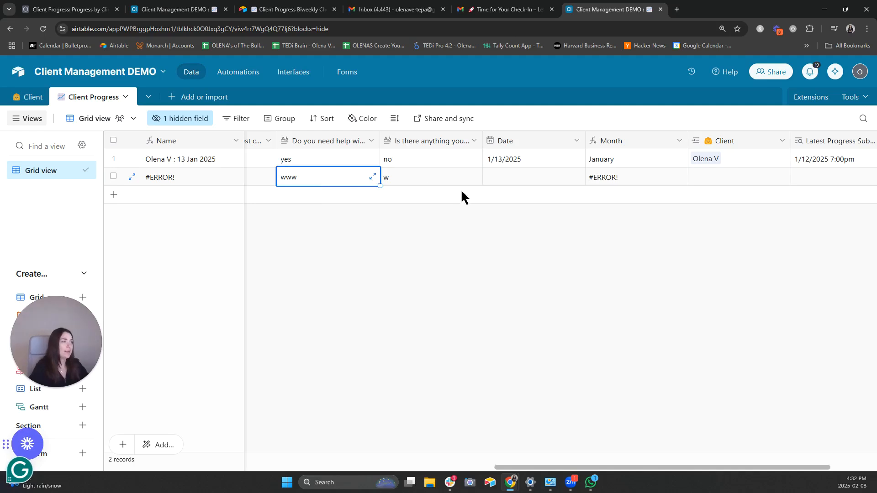
left_click(492, 206)
scroll(584, 178, "left", 1)
left_click(583, 178)
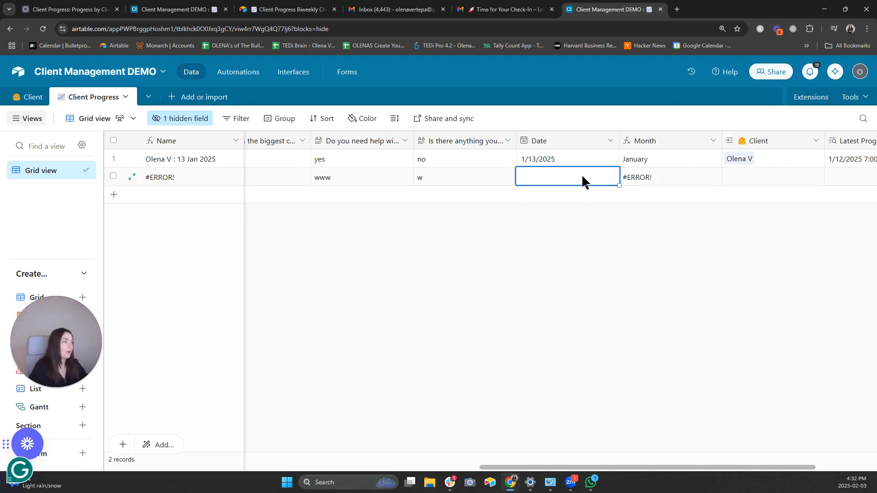
left_click(581, 178)
left_click(519, 213)
- Change the Date field's type to Created time, accepting the dependencies warning
left_click(609, 141)
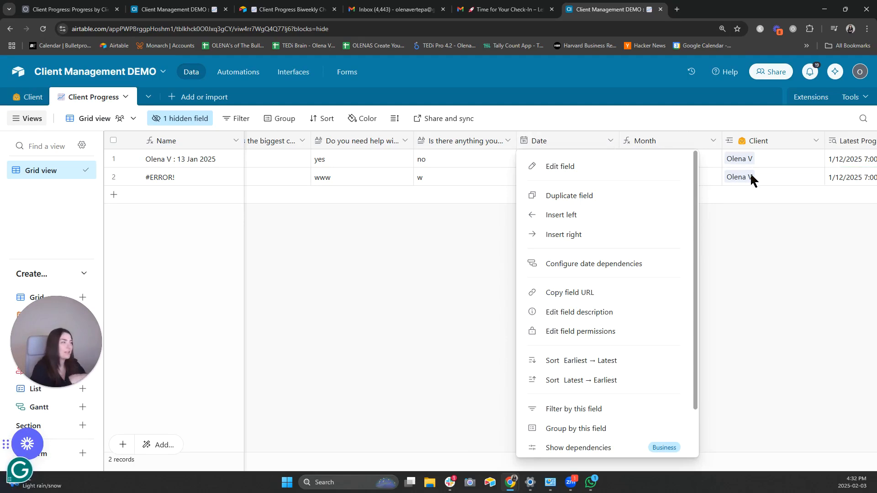
left_click(625, 173)
left_click(500, 199)
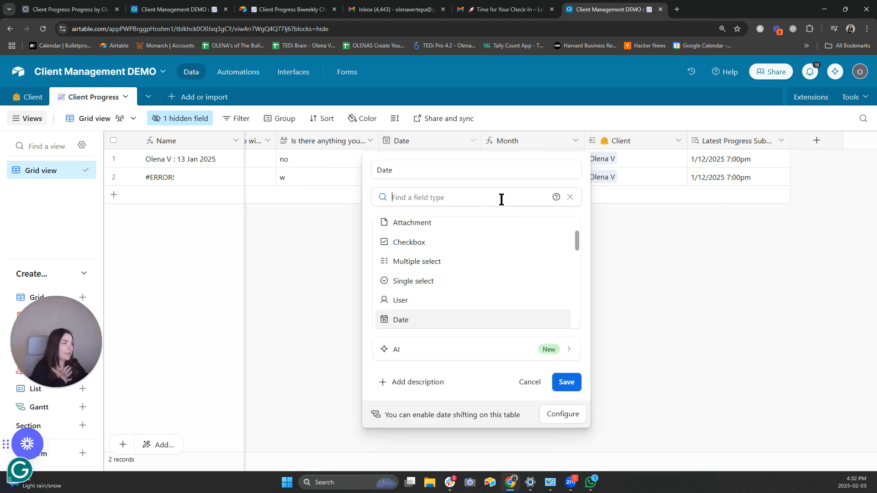
type("t")
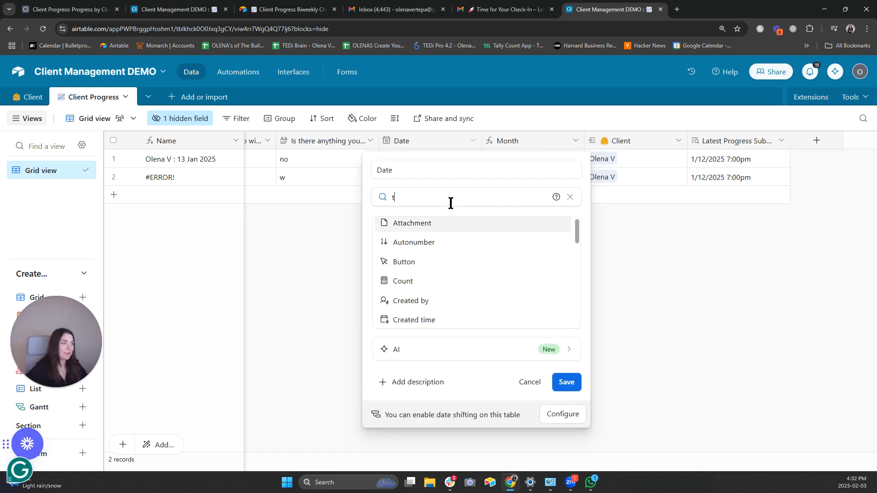
scroll(475, 306, "down", 1)
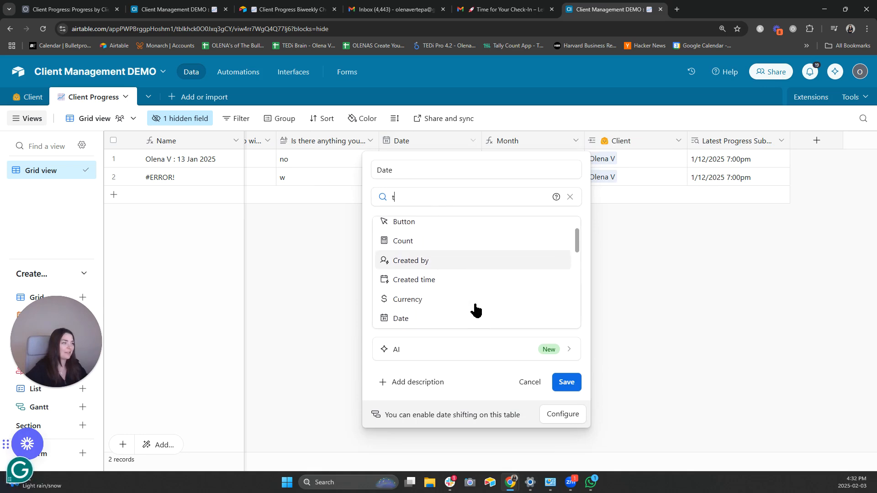
left_click(466, 284)
left_click(569, 385)
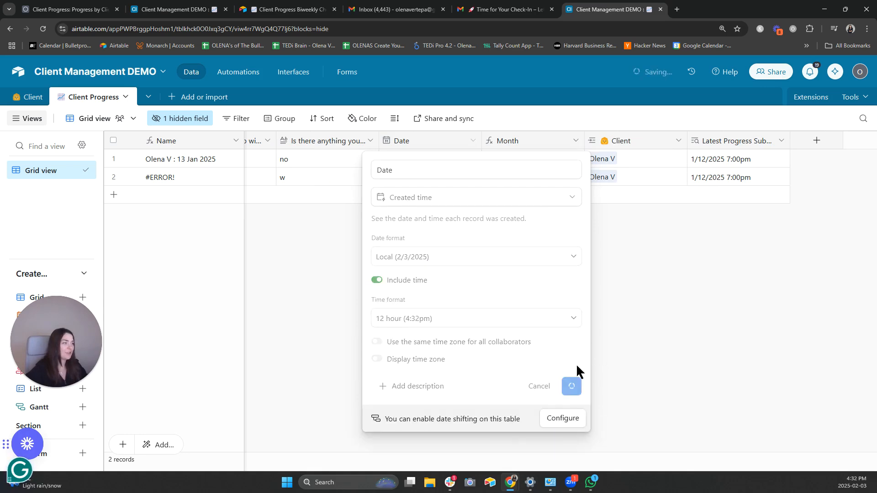
left_click(558, 338)
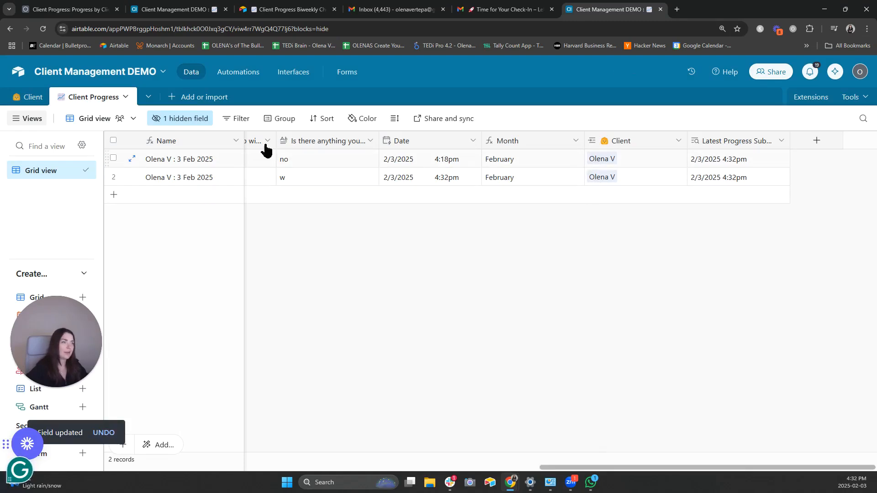
left_click(27, 97)
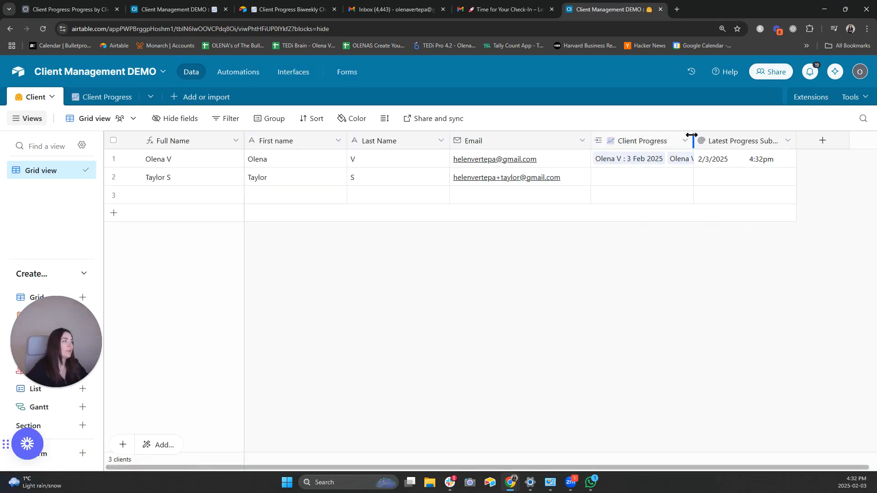
- Widen the Client table's Client Progress column, then group Client Progress records by Client
left_click_drag(694, 137, 772, 136)
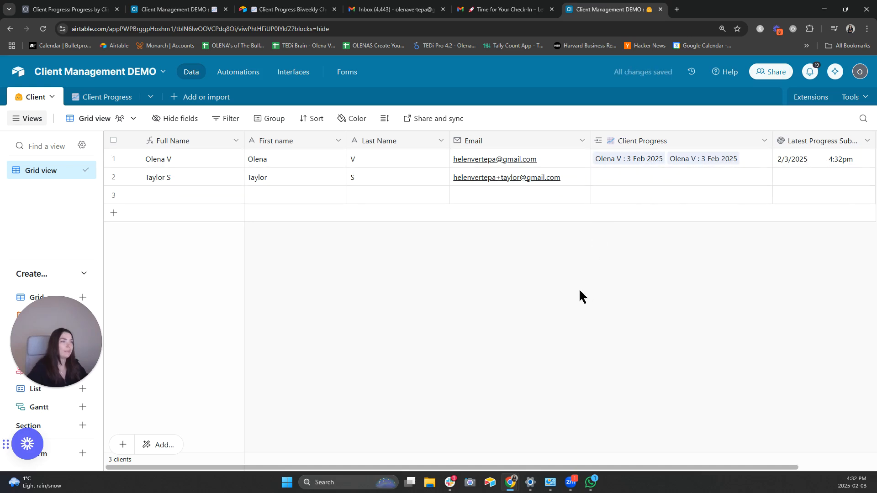
left_click(105, 97)
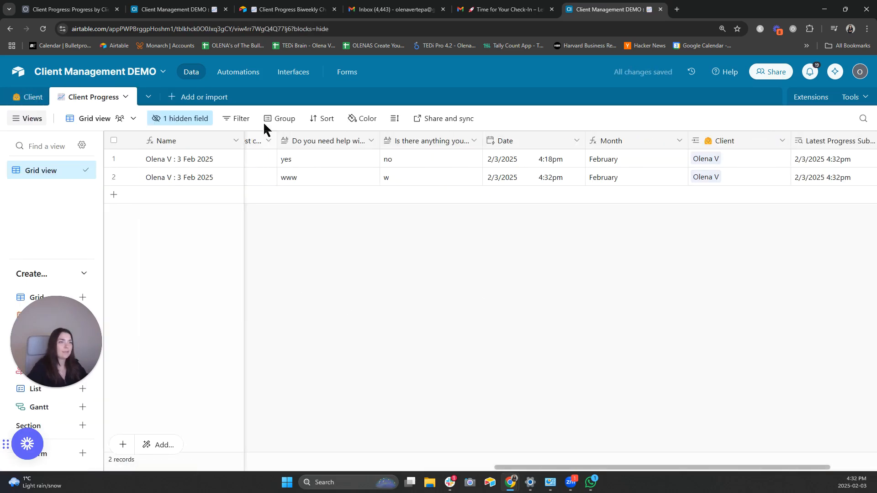
left_click(277, 119)
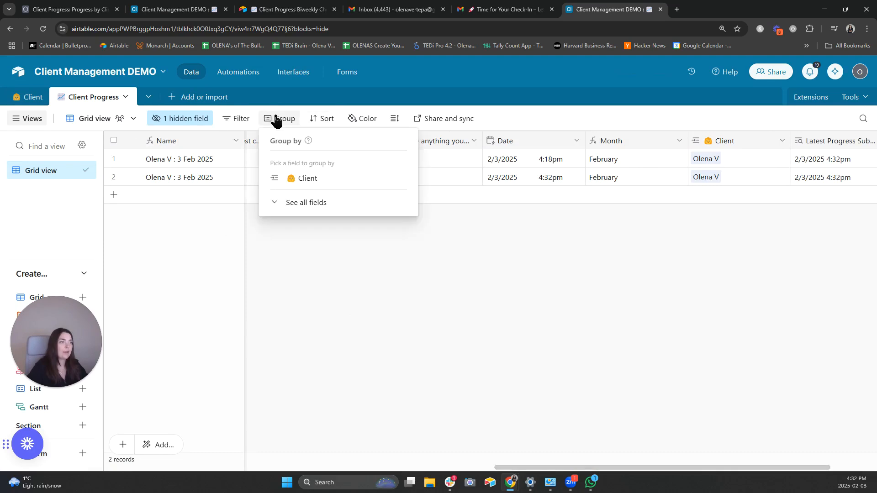
left_click(323, 185)
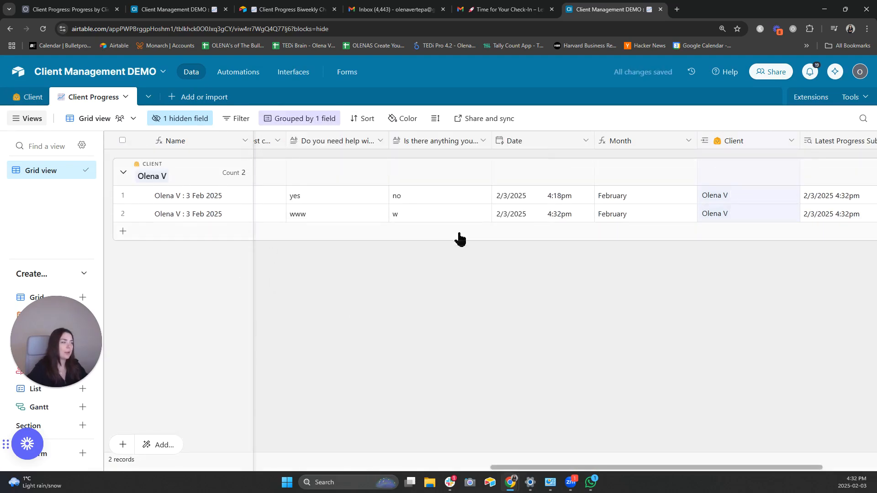
scroll(221, 265, "left", 6)
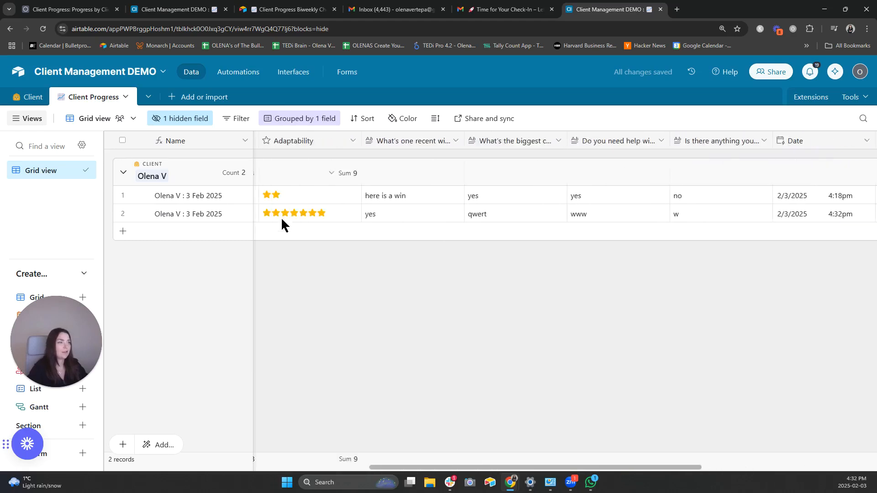
scroll(388, 238, "left", 10)
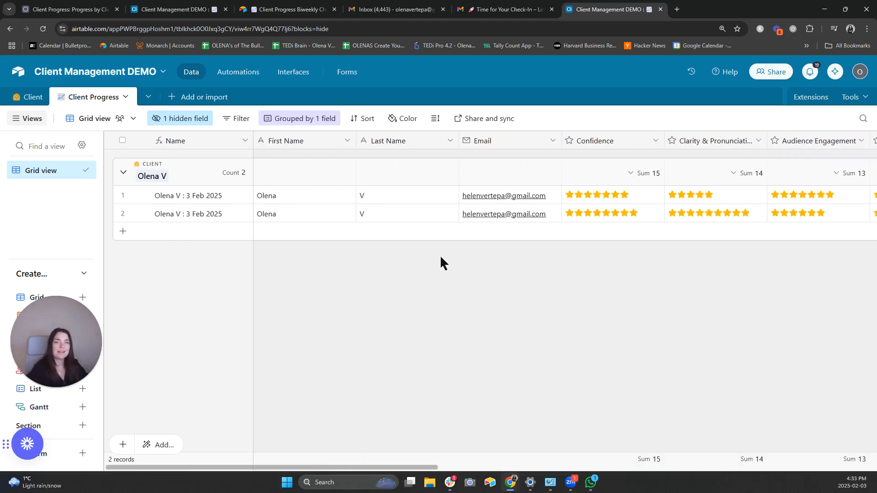